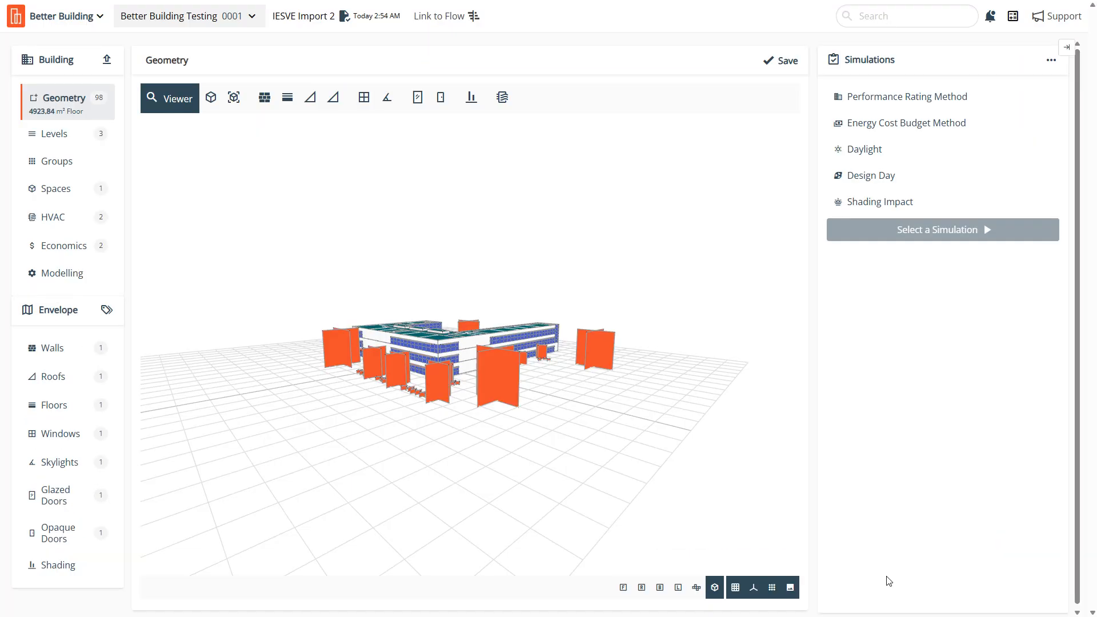
Step: Examine the imported building geometry and its surrounding shading elements from above and from several sides
drag(443, 303, 574, 394)
scroll(558, 392, up, 5)
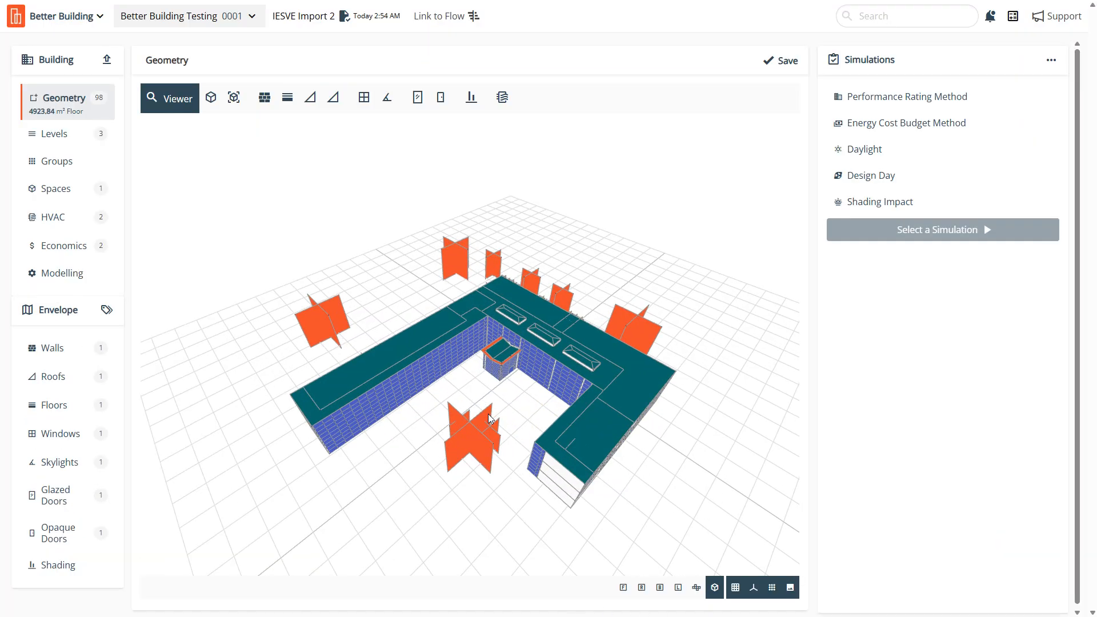
mouse_move(479, 435)
mouse_down()
mouse_move(592, 397)
mouse_move(534, 403)
mouse_move(525, 375)
mouse_move(228, 383)
mouse_move(521, 404)
mouse_move(361, 394)
mouse_move(519, 387)
mouse_up()
scroll(532, 379, up, 2)
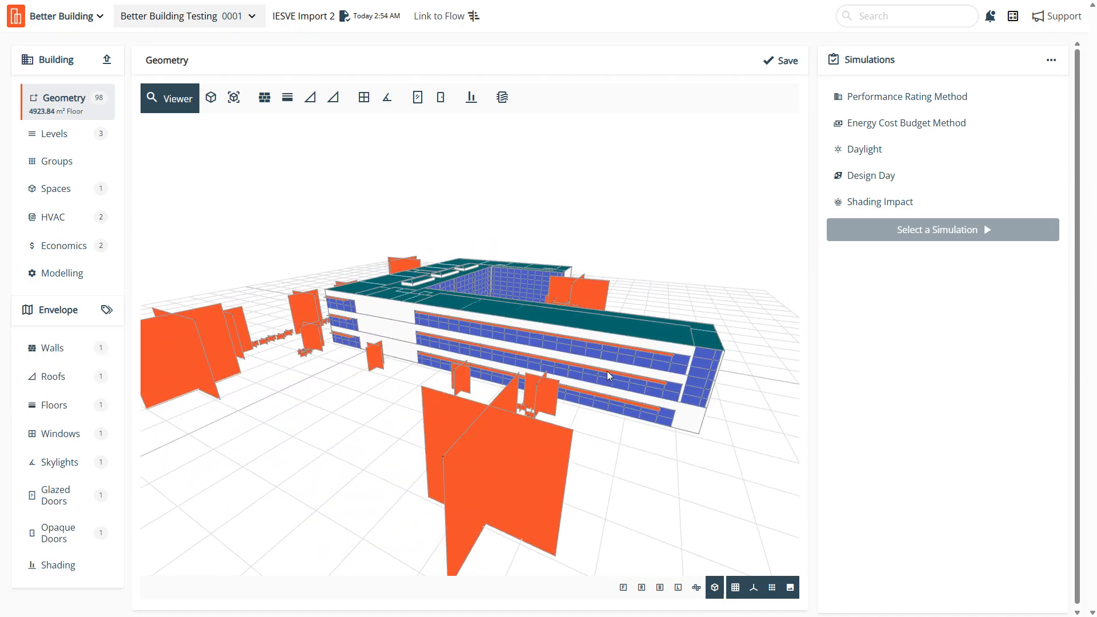
drag(622, 372, 525, 410)
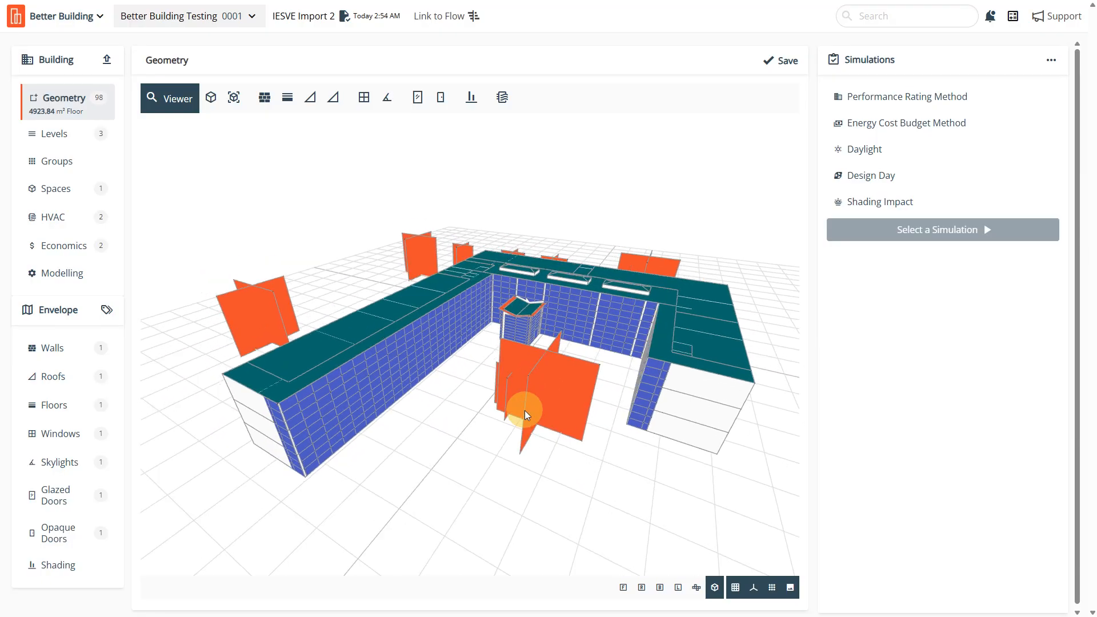
click(914, 187)
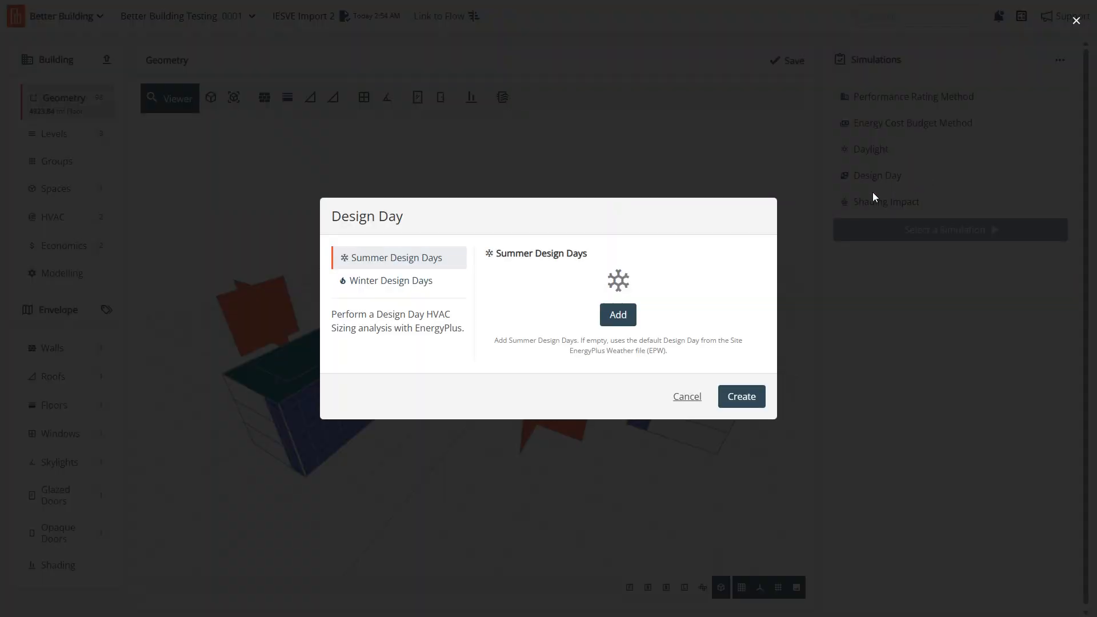
click(689, 396)
click(858, 152)
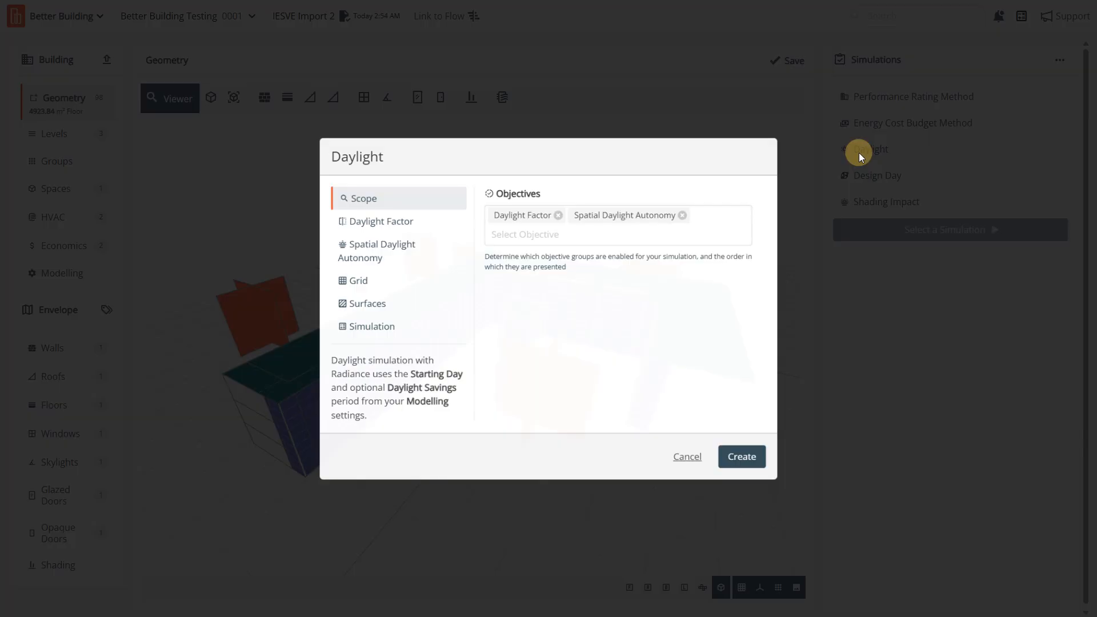
click(565, 233)
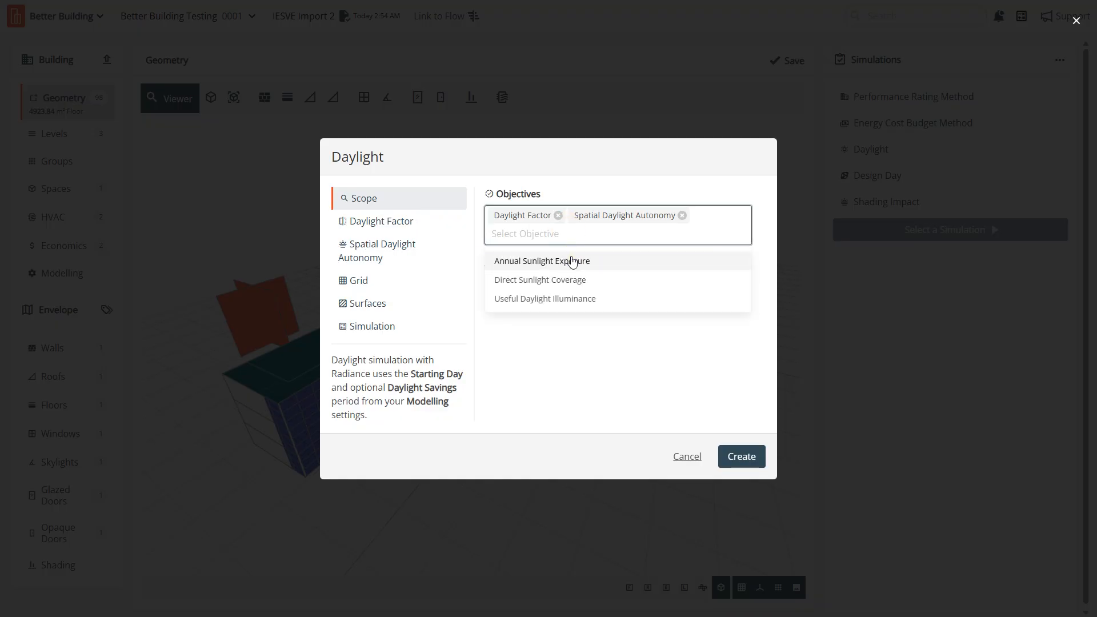
click(571, 260)
click(574, 269)
click(577, 266)
click(617, 384)
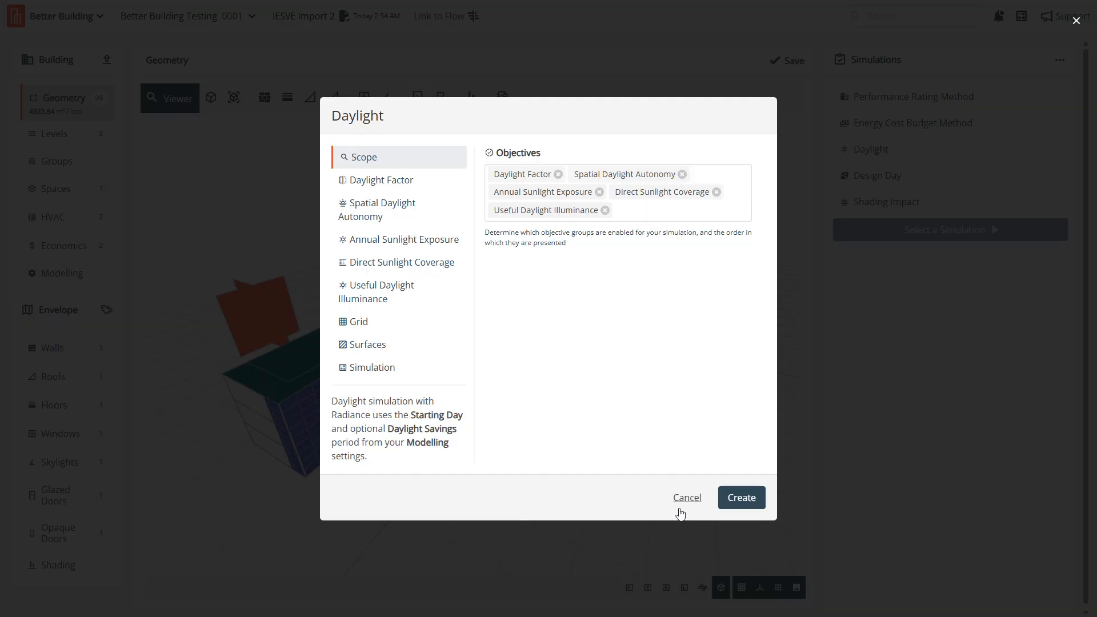
click(681, 502)
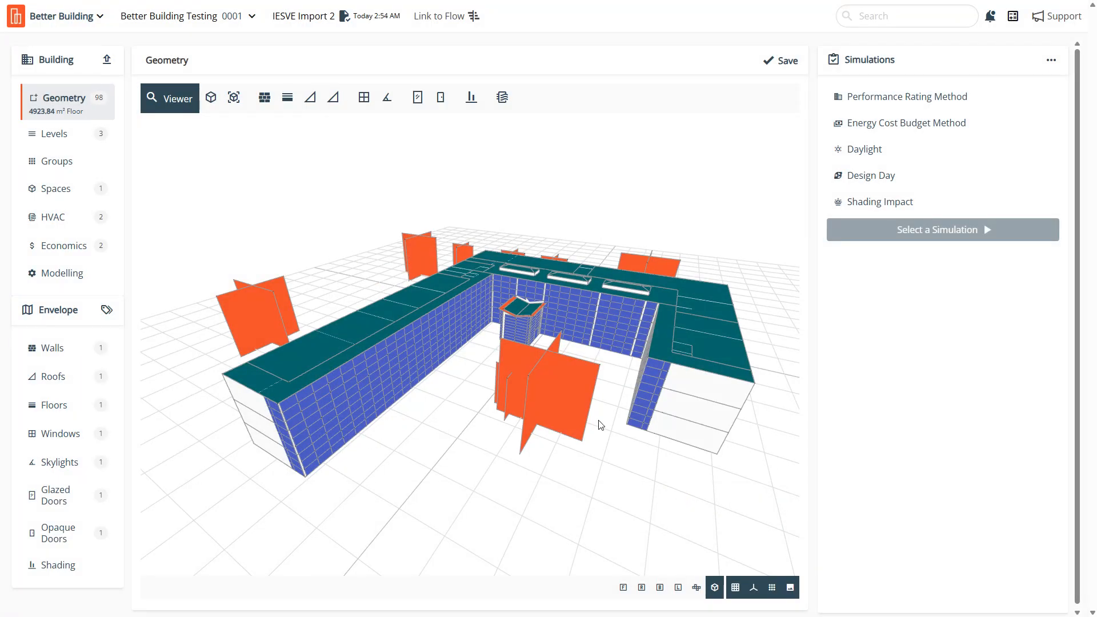
Step: Open the Better Building Testing project dashboard and review the project's location and energy code
drag(355, 355, 605, 340)
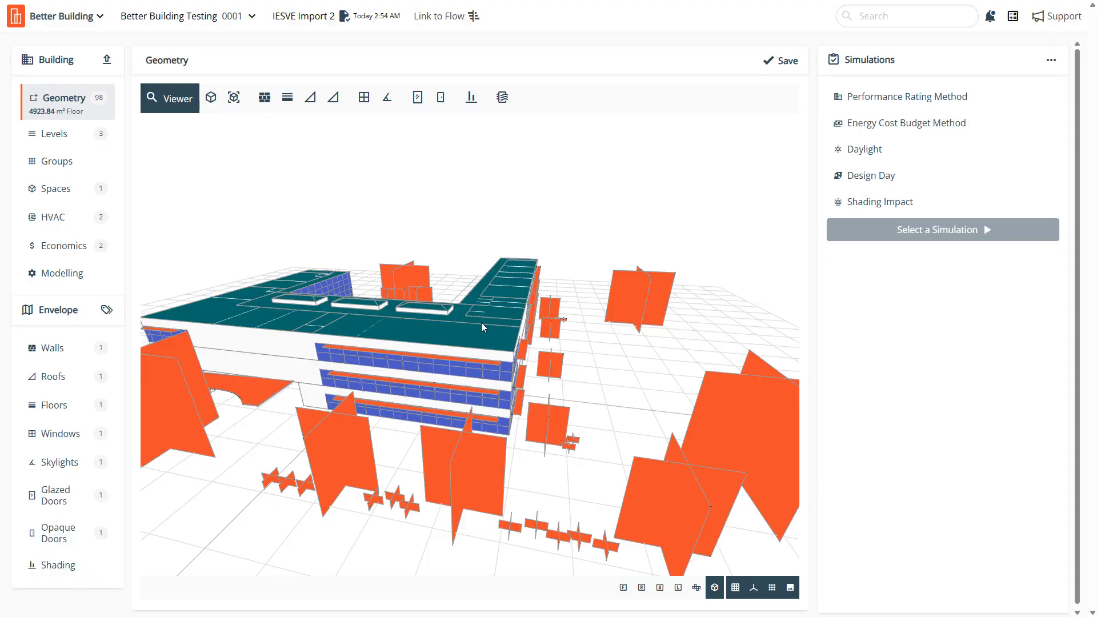
drag(481, 322, 398, 330)
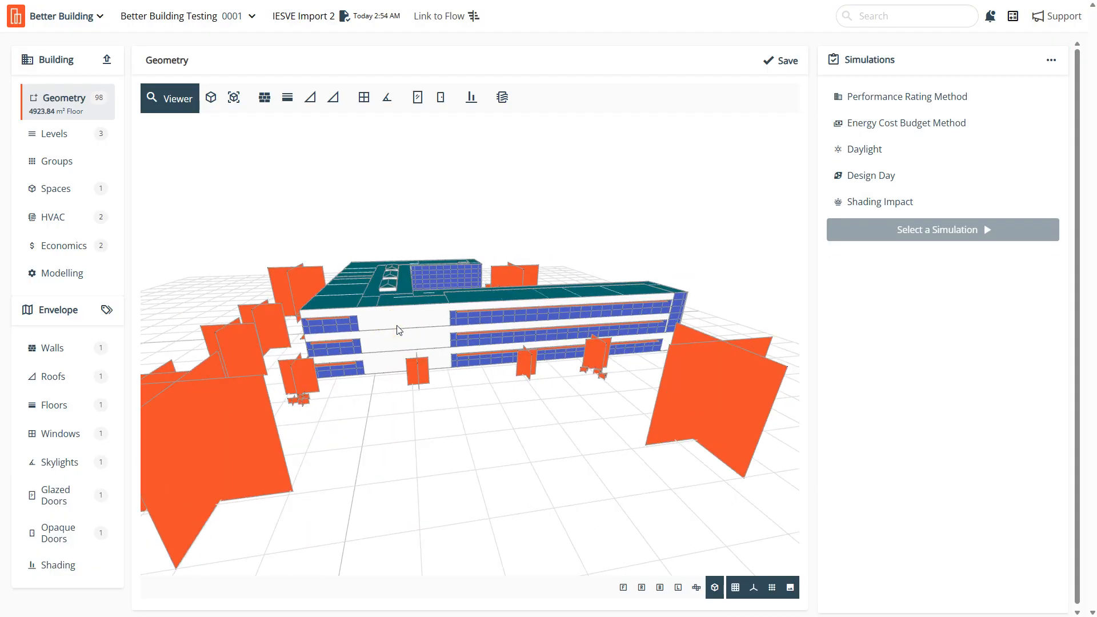
click(230, 17)
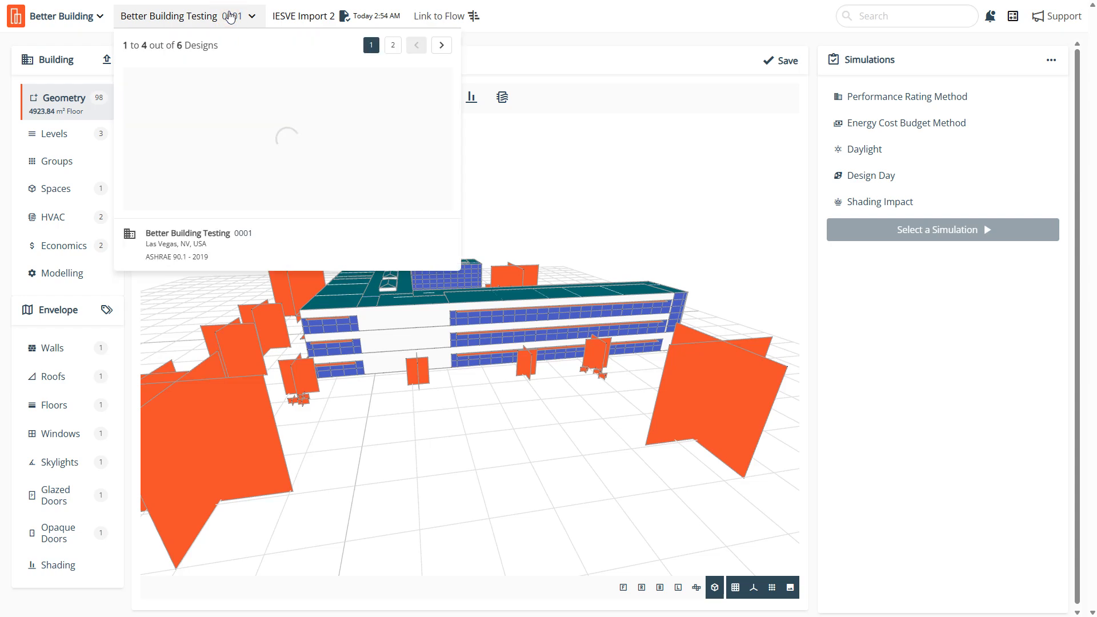
click(221, 337)
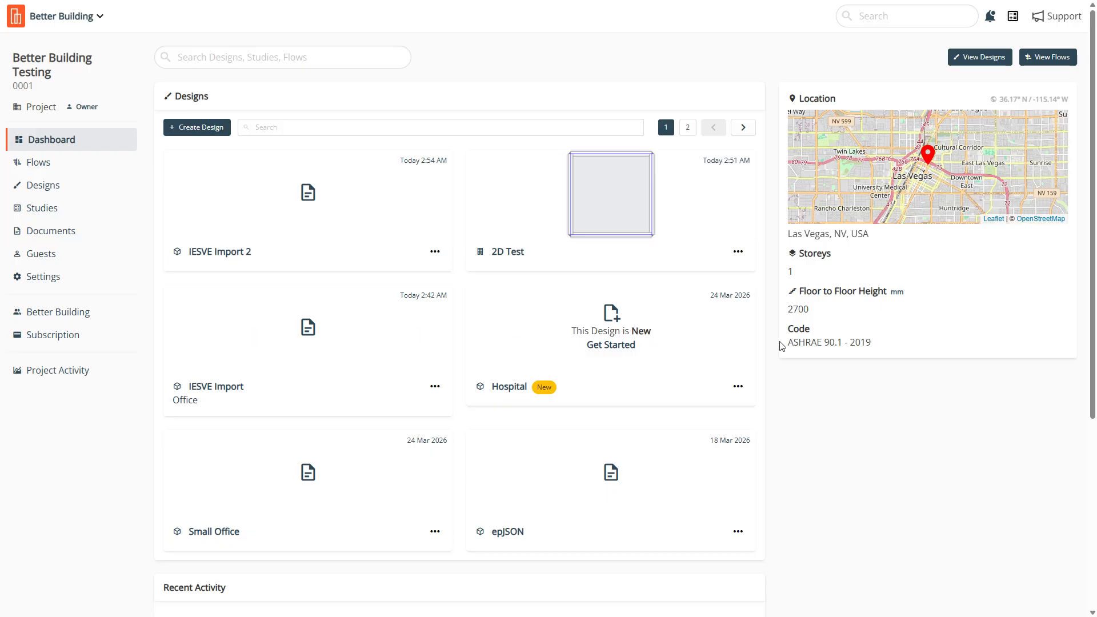
drag(872, 236, 786, 234)
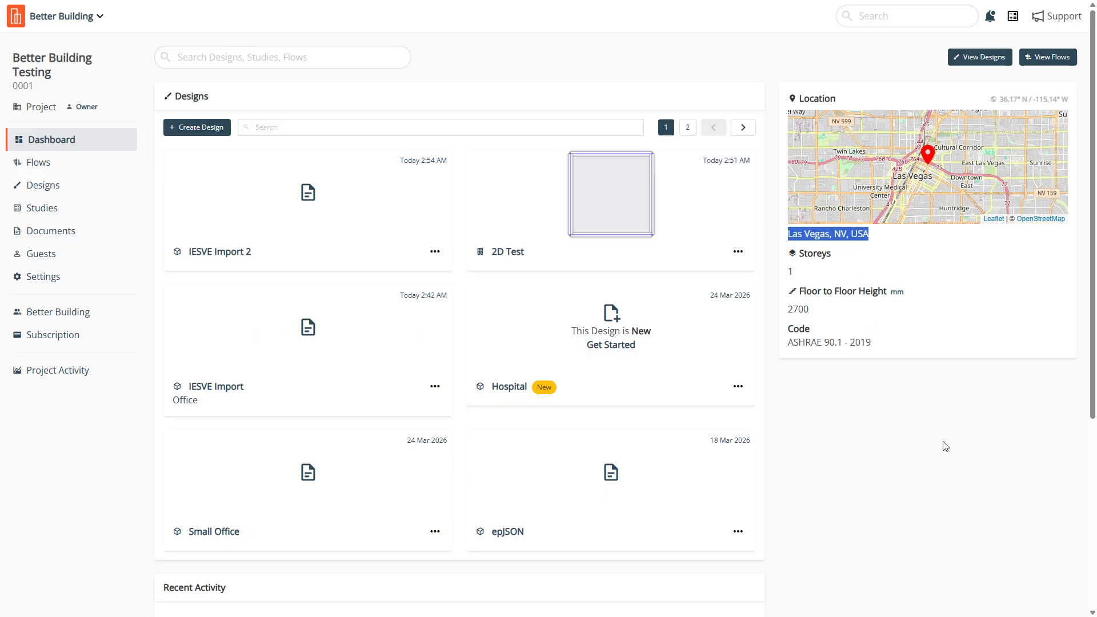
drag(869, 341, 837, 343)
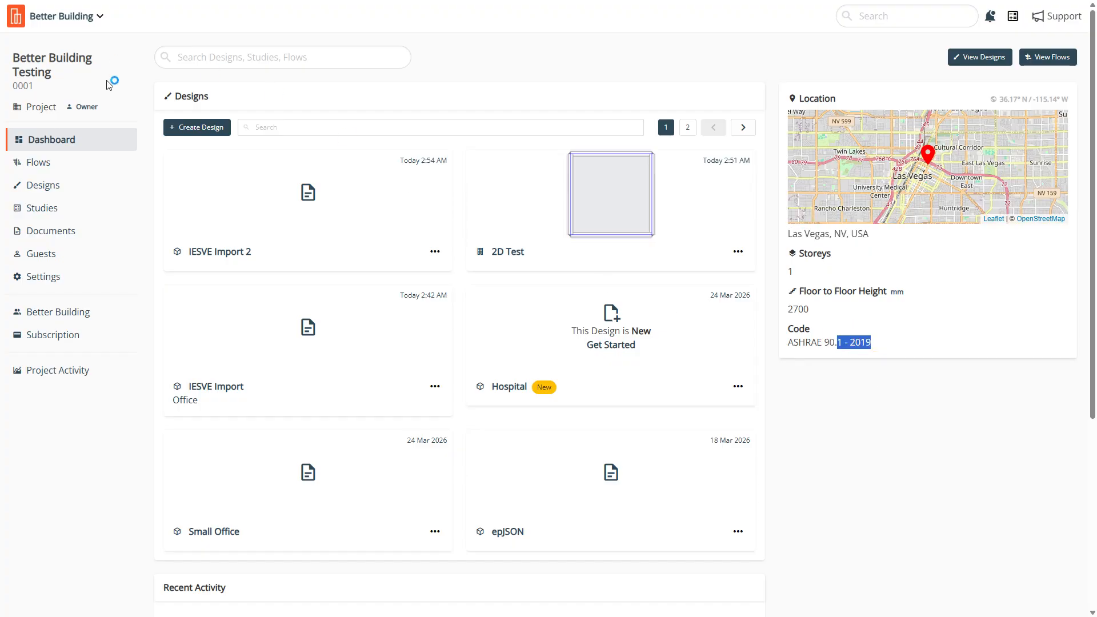
Step: Create a 2D building design titled Example Project and start it with Moderate glazing and Mixed-mass wall, roof and floor systems
click(200, 129)
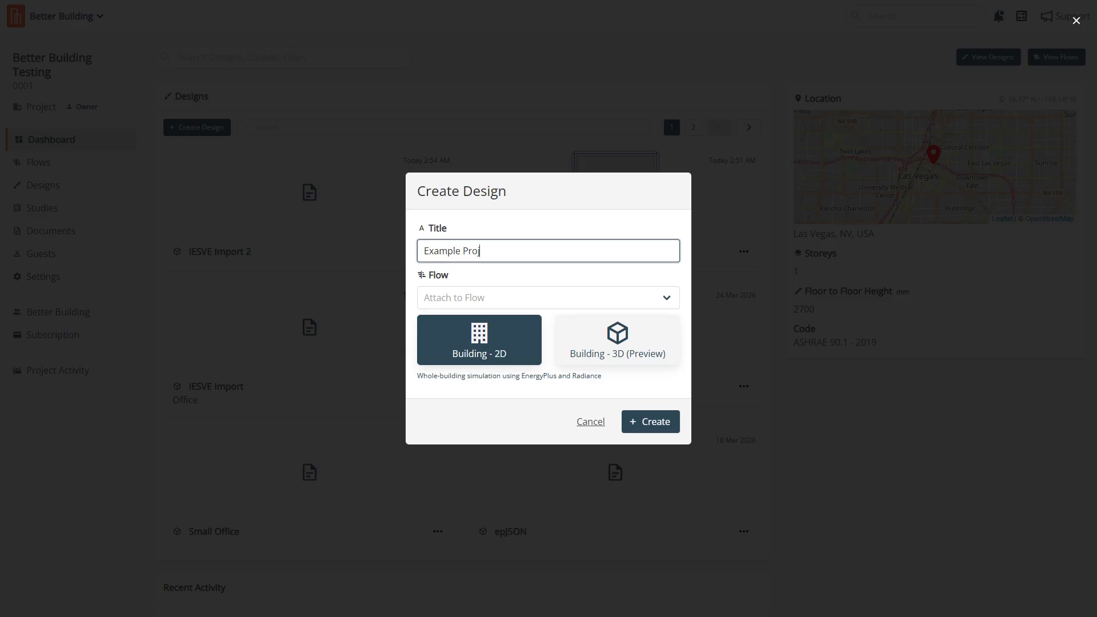
click(627, 419)
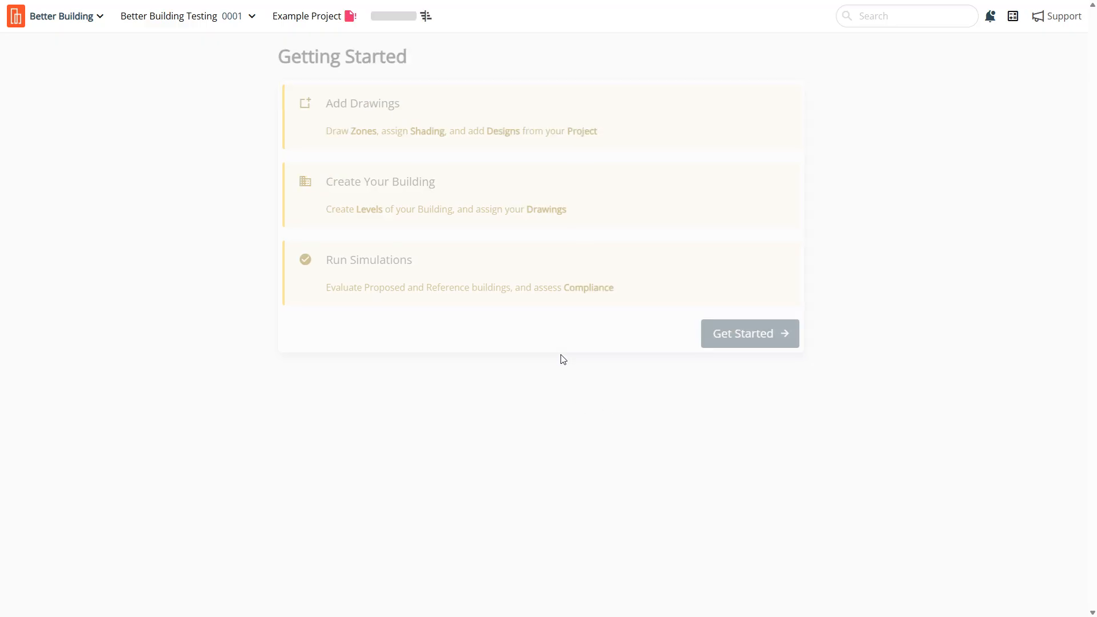
click(770, 340)
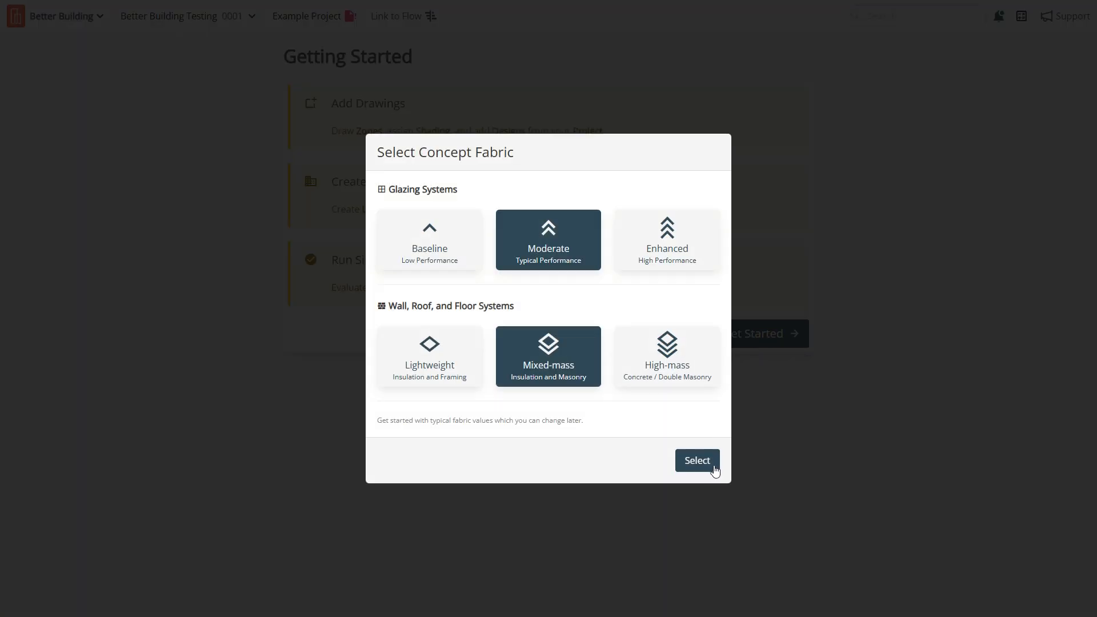
click(697, 460)
Step: Create a drawing titled None with a storey height of 2700 mm
text(Non)
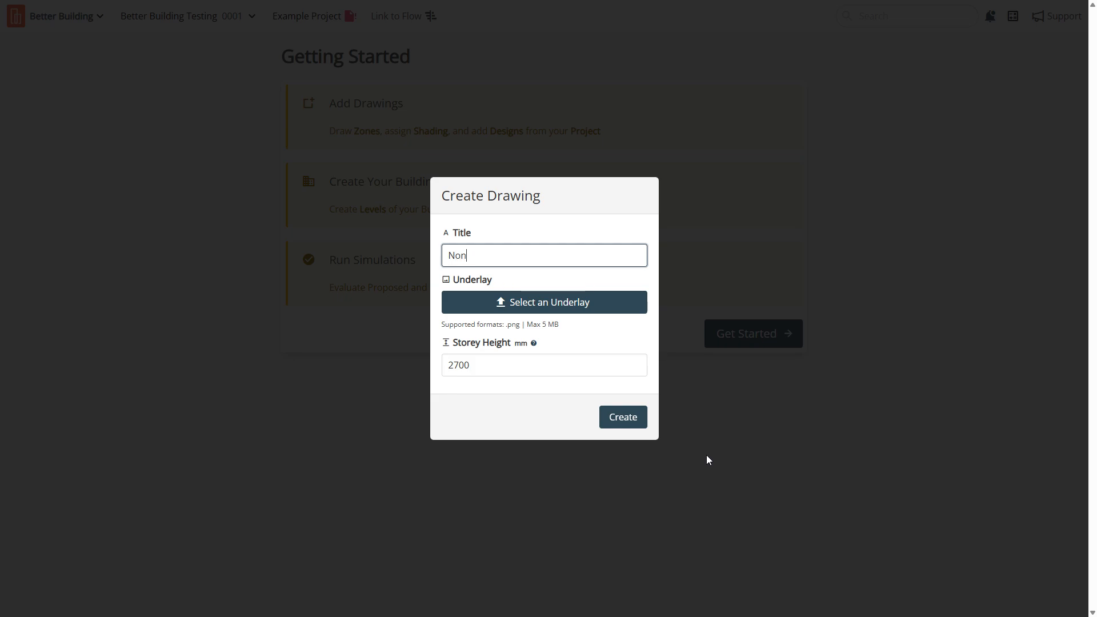
text(e)
click(643, 421)
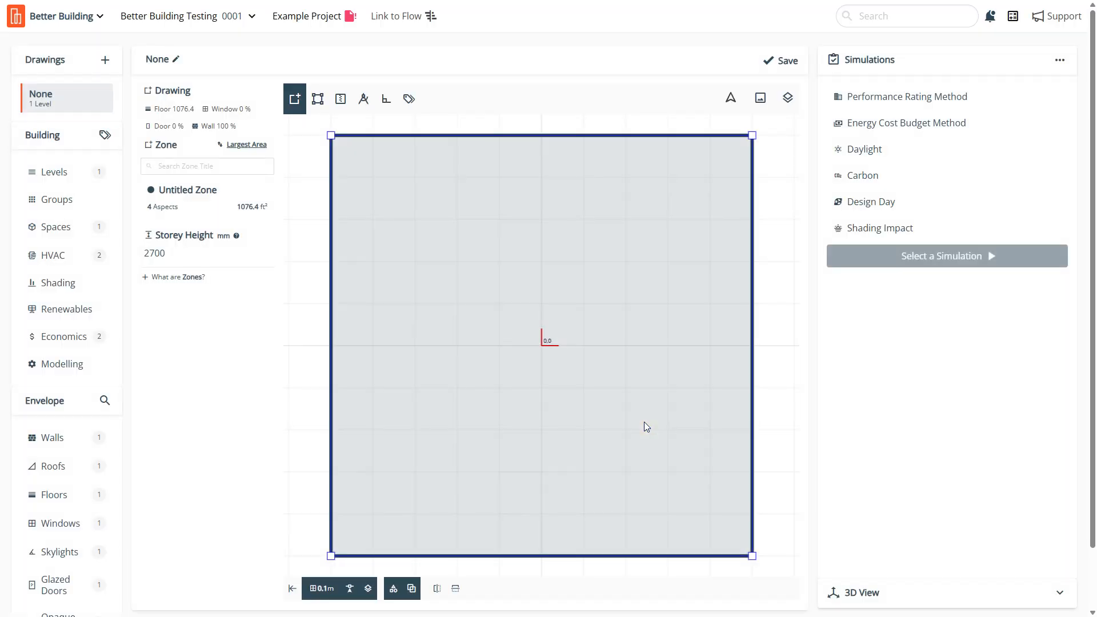
Step: Generate the building's 3D view, inspect the single-zone model in the enlarged viewer, and close the viewer
click(705, 455)
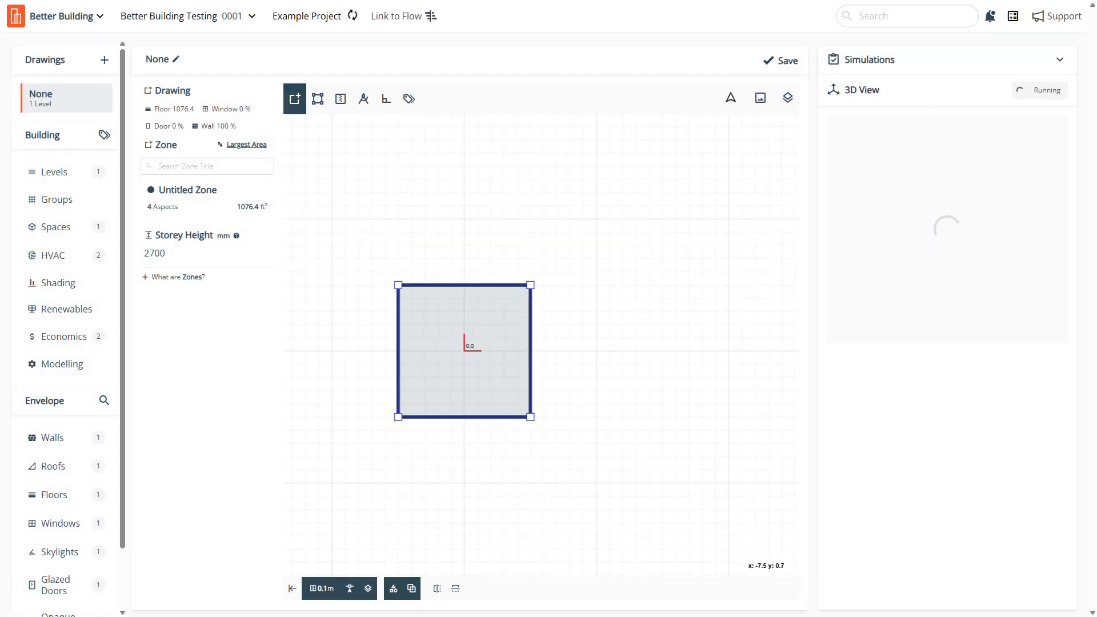
click(440, 335)
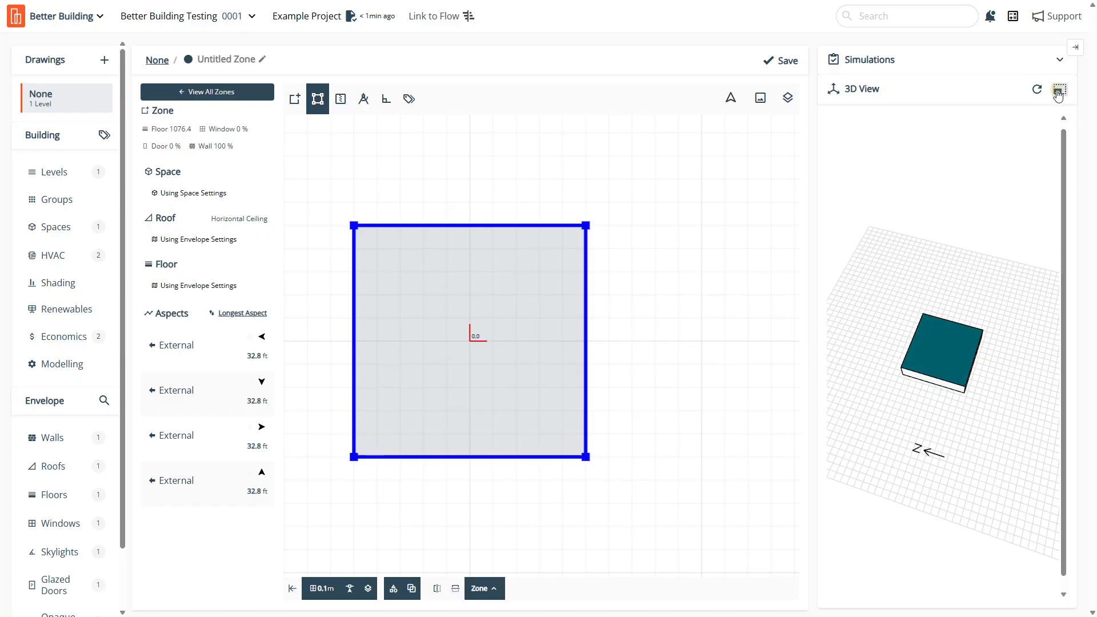
click(1059, 90)
scroll(482, 346, up, 5)
drag(487, 297, 795, 252)
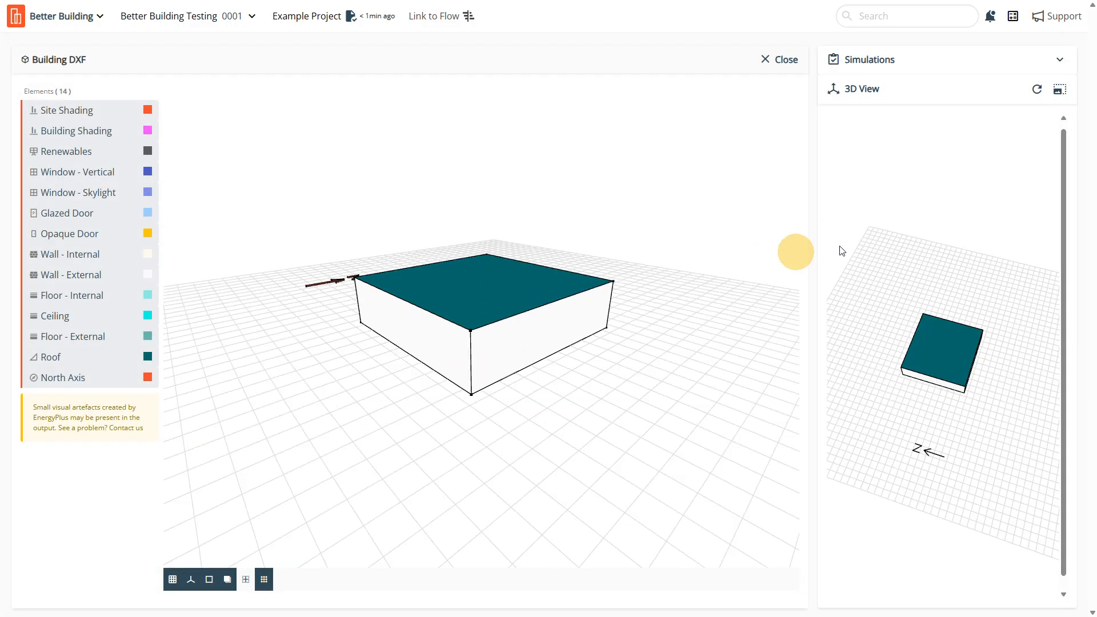
click(783, 61)
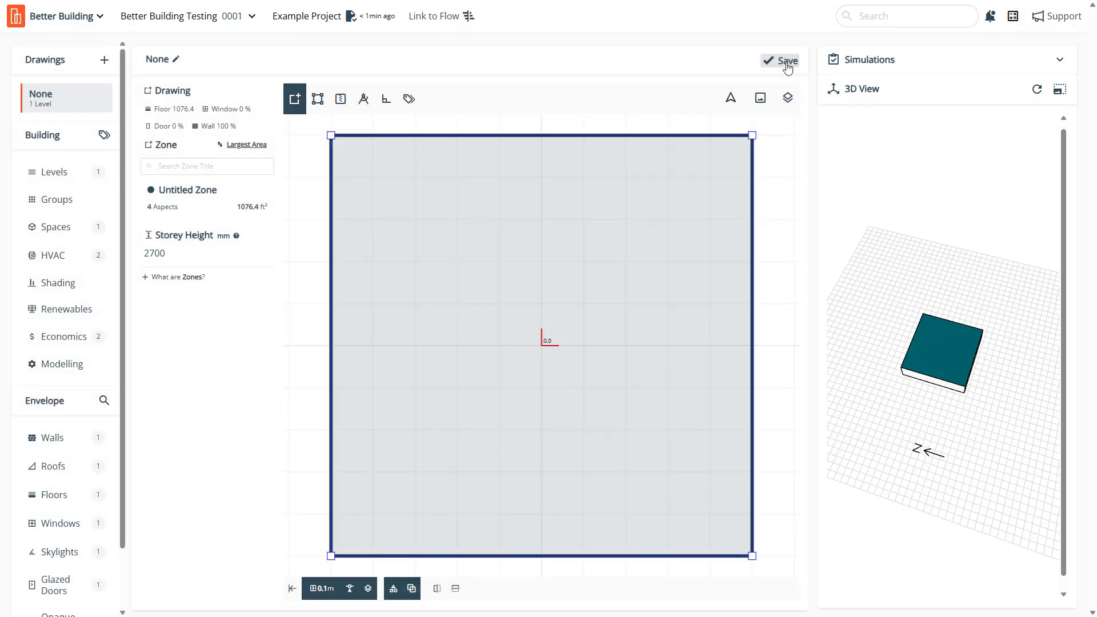
Step: Draw a triangular zone about 49 ft wide and 57 ft deep from the square zone's upper-right corner and name it Zone 2
scroll(571, 137, down, 3)
scroll(503, 189, up, 1)
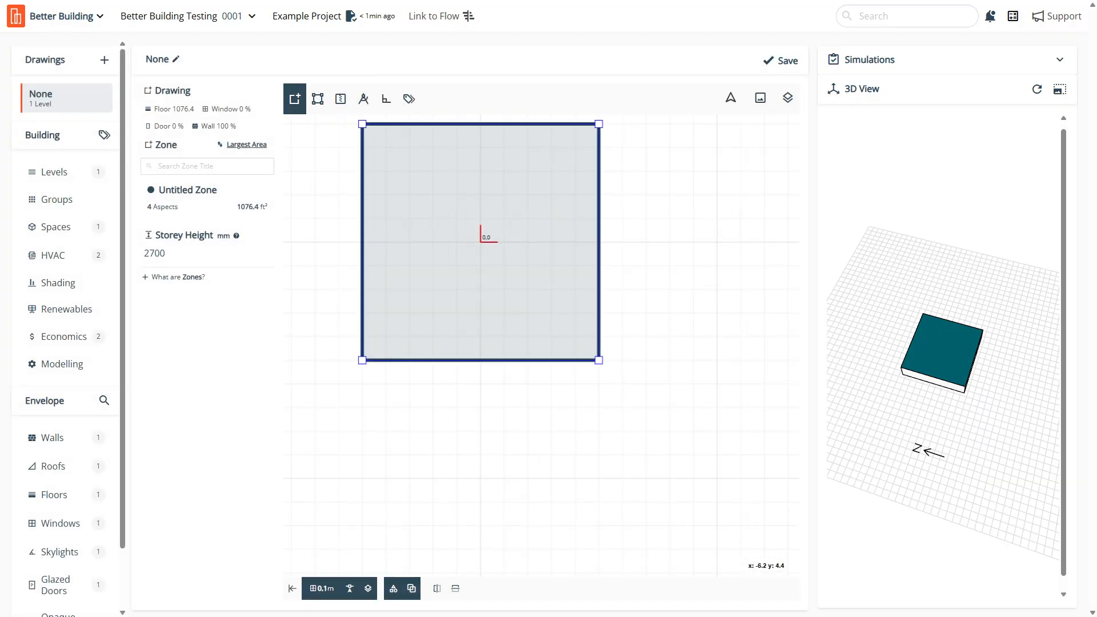
scroll(457, 294, down, 2)
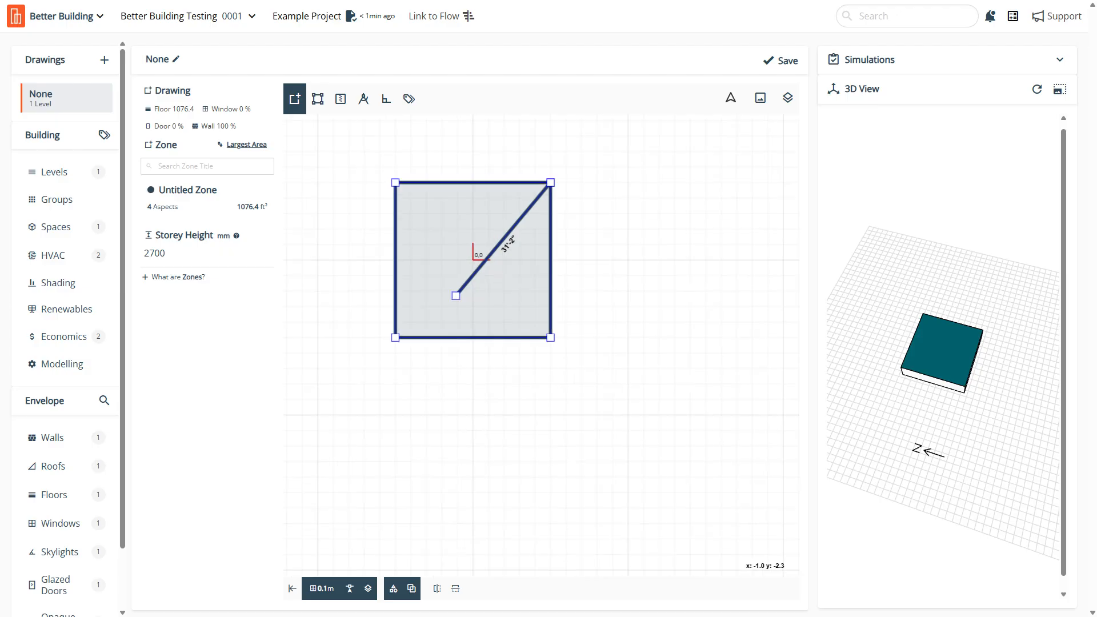
click(550, 182)
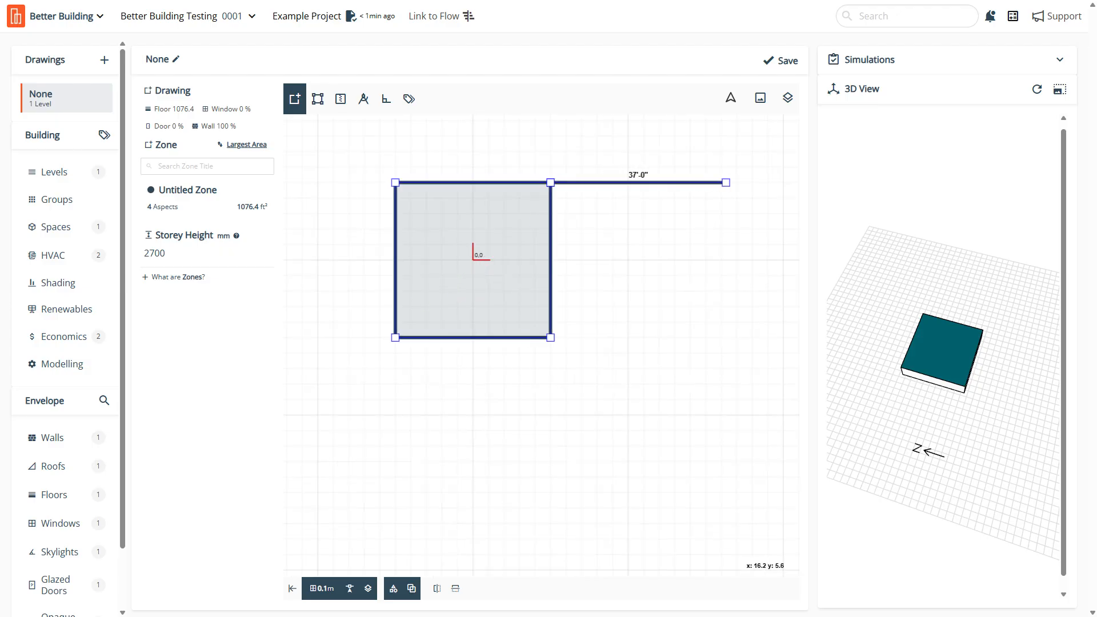
click(783, 182)
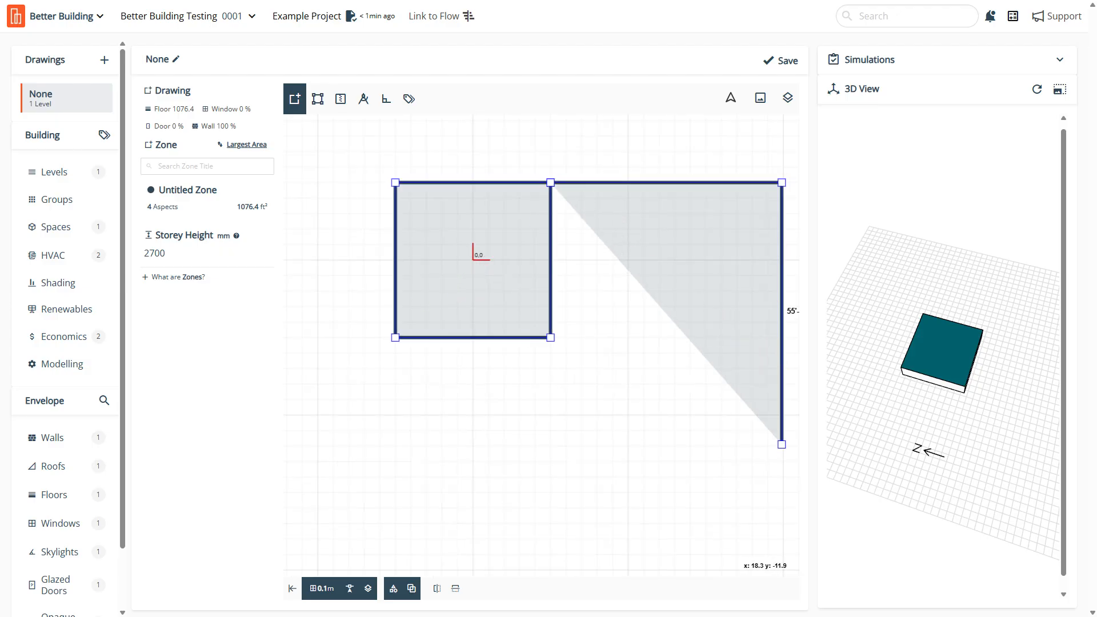
double_click(753, 451)
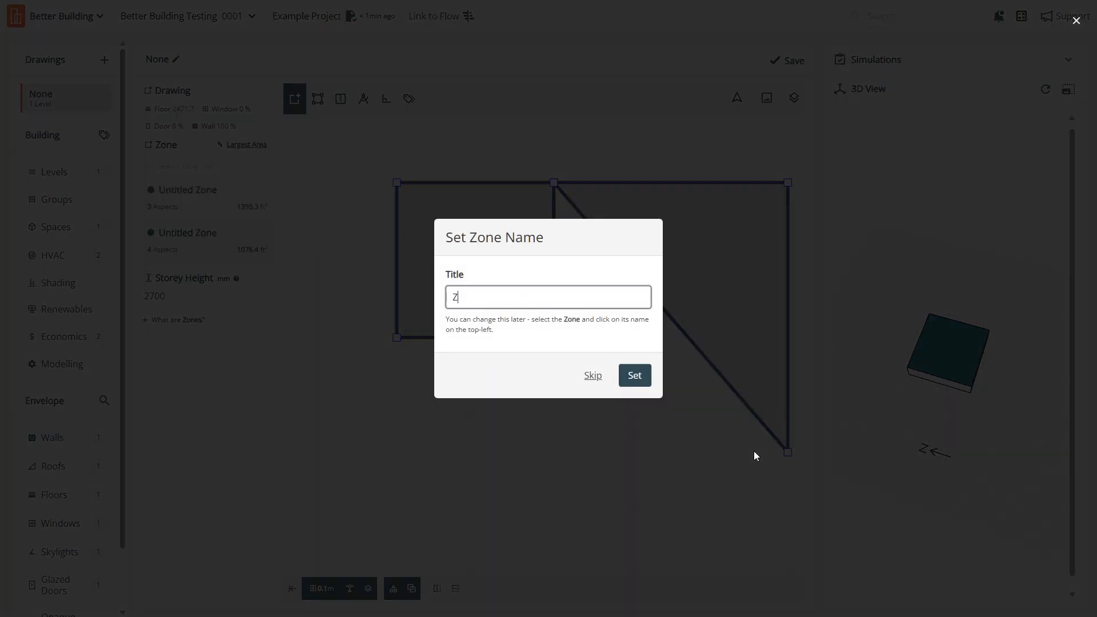
key(Return)
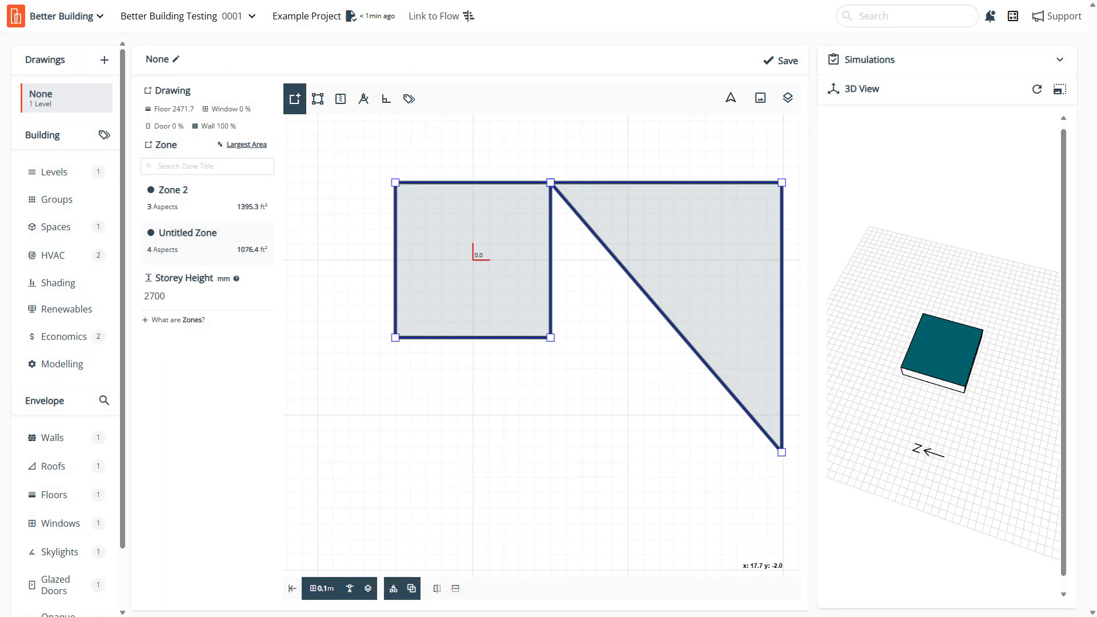
Step: Reshape Zone 2 into a quadrilateral by pulling its diagonal edge onto the square zone's lower-right corner
click(712, 303)
click(689, 335)
drag(679, 332, 550, 337)
Step: Rename the square zone as Zone 1 and save the drawing
click(512, 267)
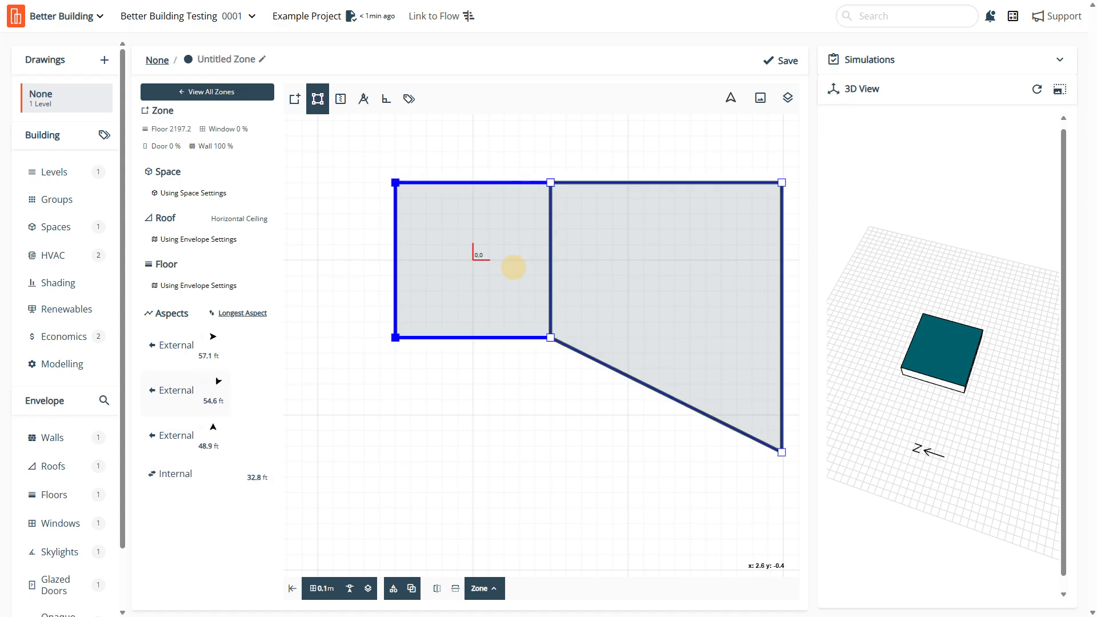
click(224, 60)
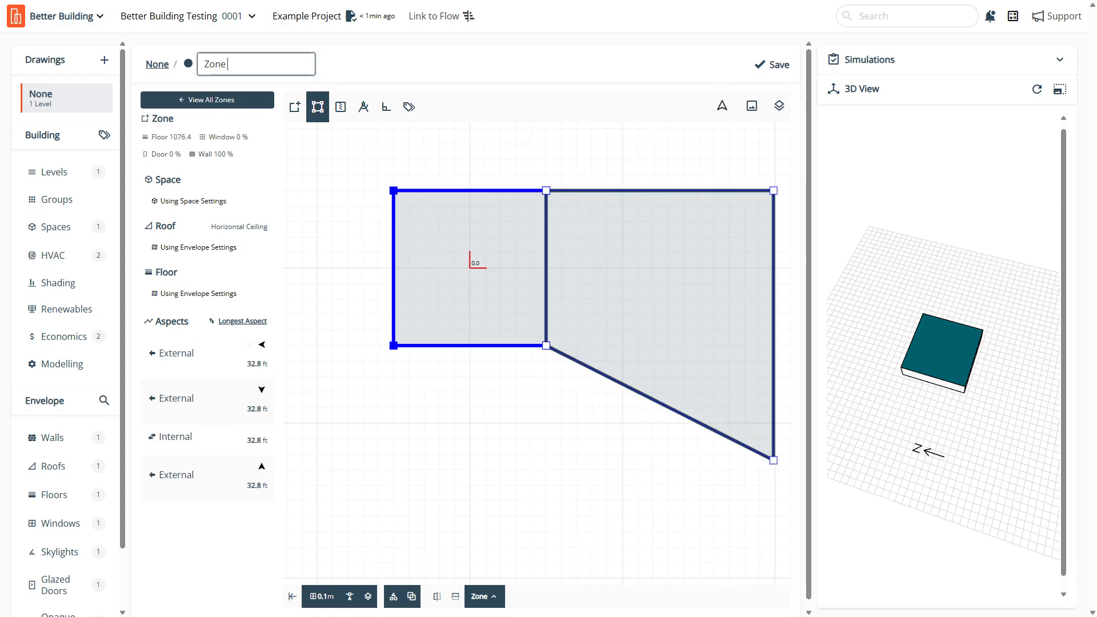
click(777, 65)
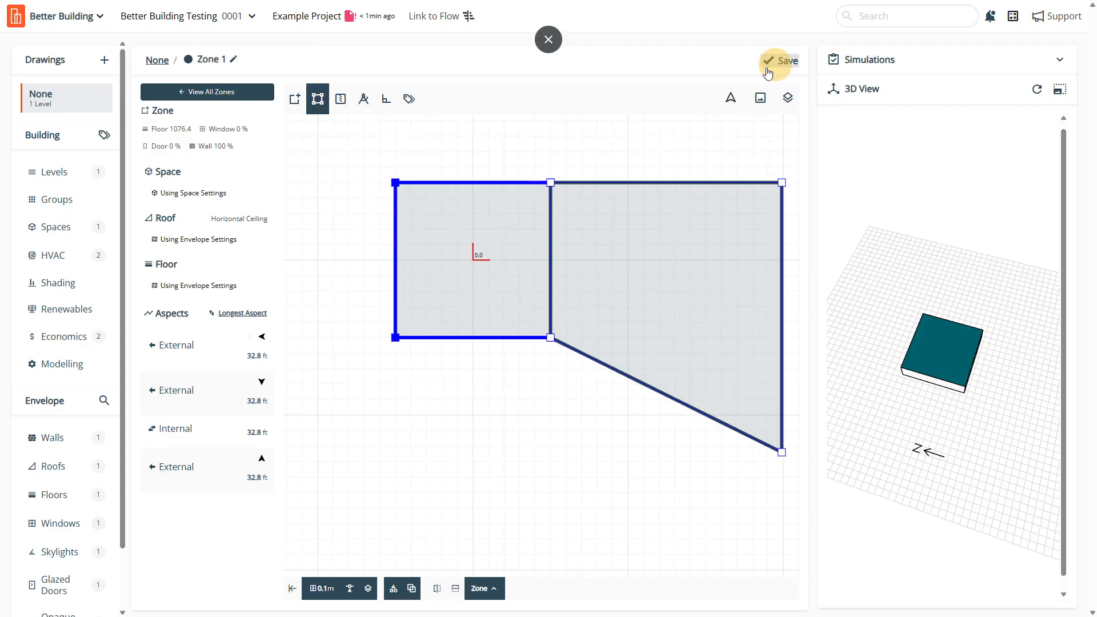
Step: Assign a Moderate performance window to Zone 1's north aspect and display its window placement
click(566, 250)
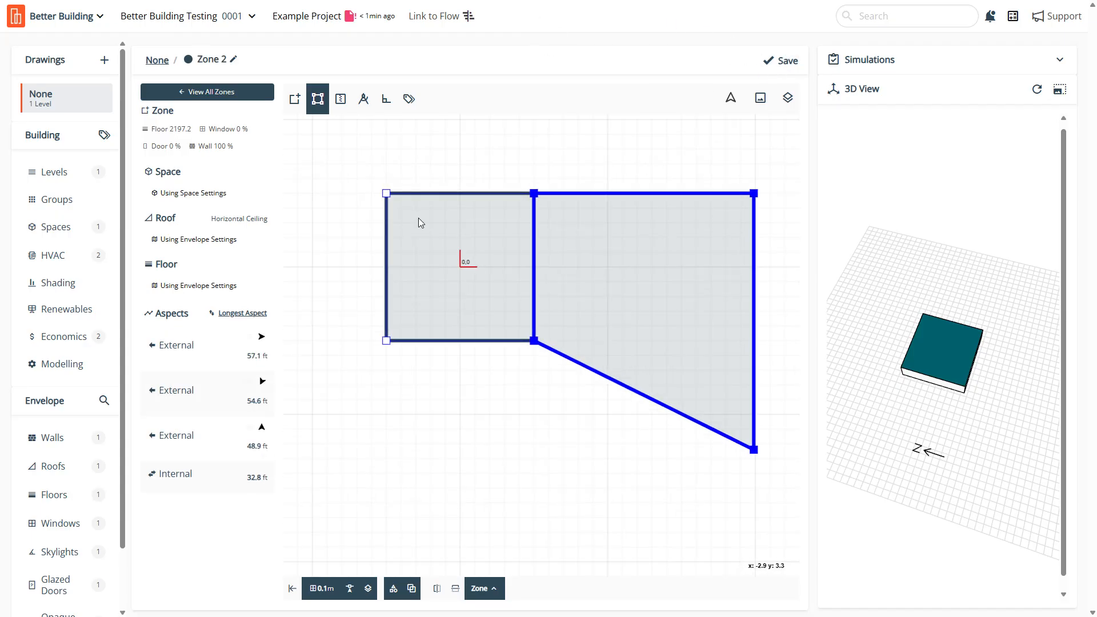
click(604, 238)
click(471, 213)
click(468, 190)
click(362, 166)
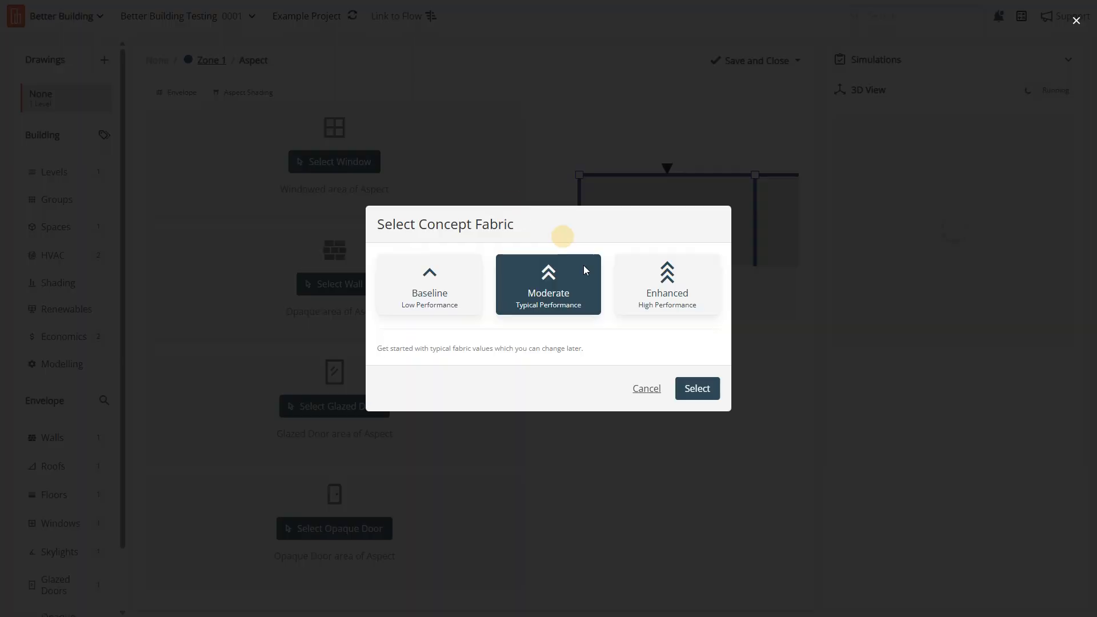
click(685, 390)
click(337, 92)
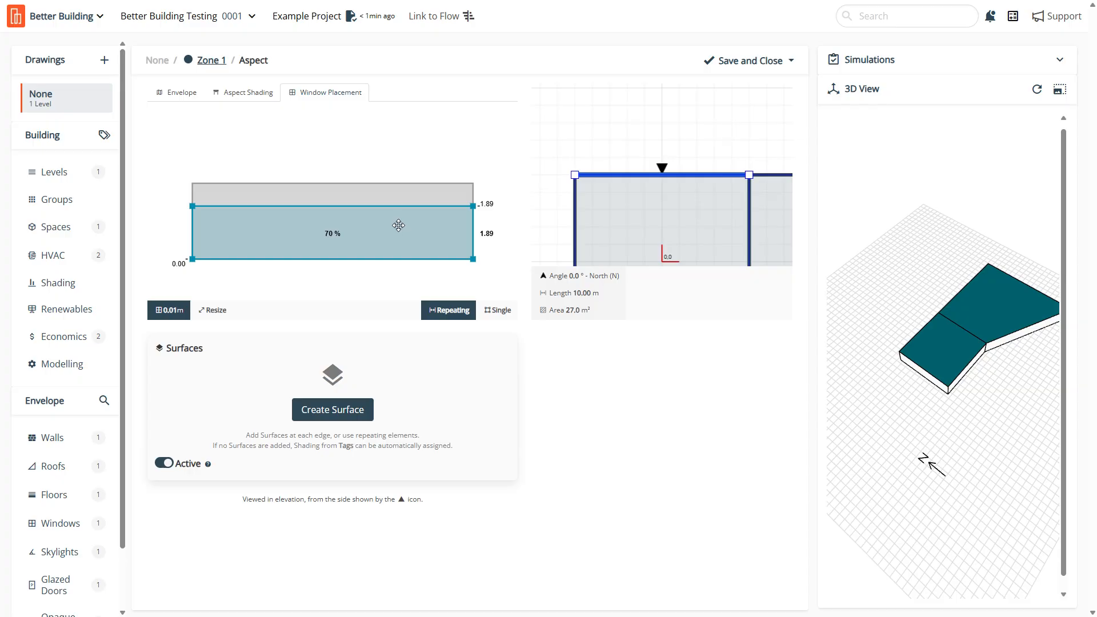
Step: Add a 0.50 m top projection to Zone 1's north window and copy its window and shading to all five other external aspects
click(337, 410)
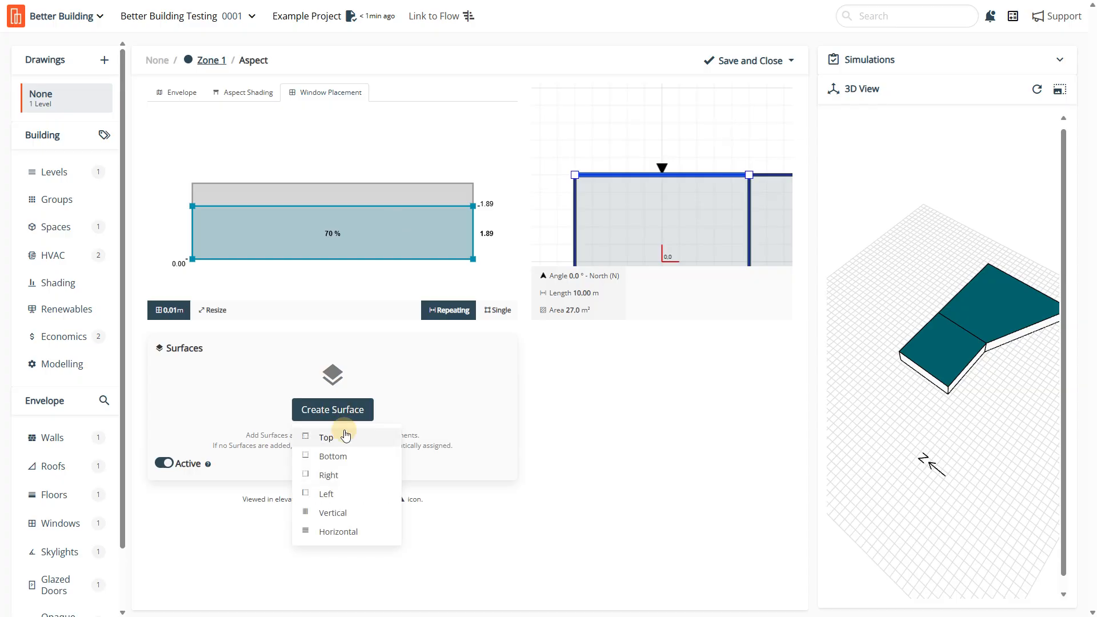
click(347, 435)
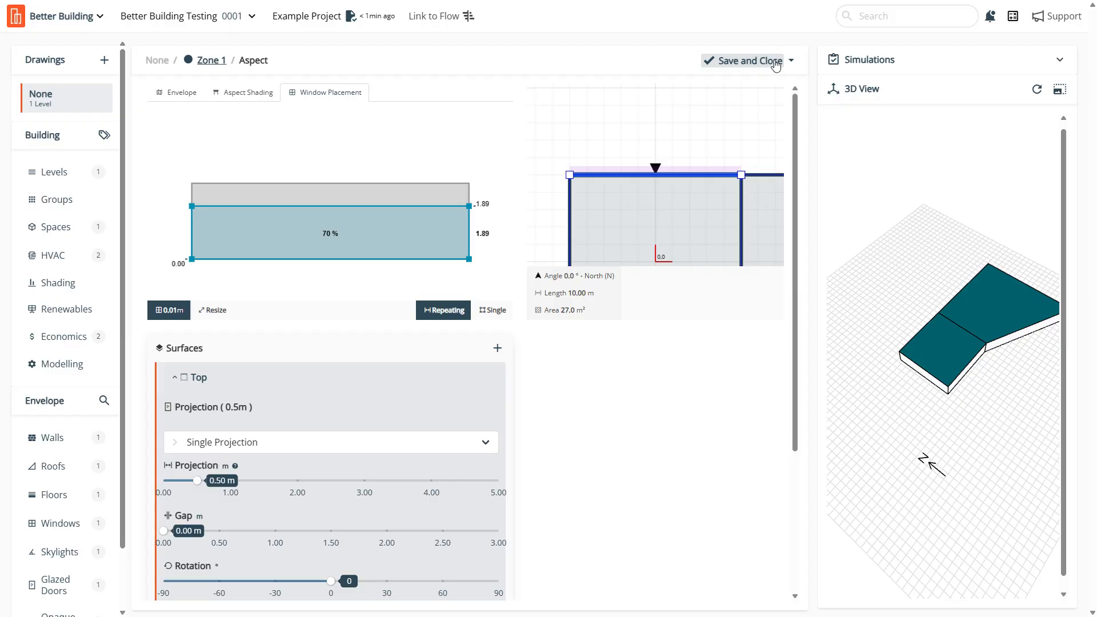
click(790, 62)
click(759, 85)
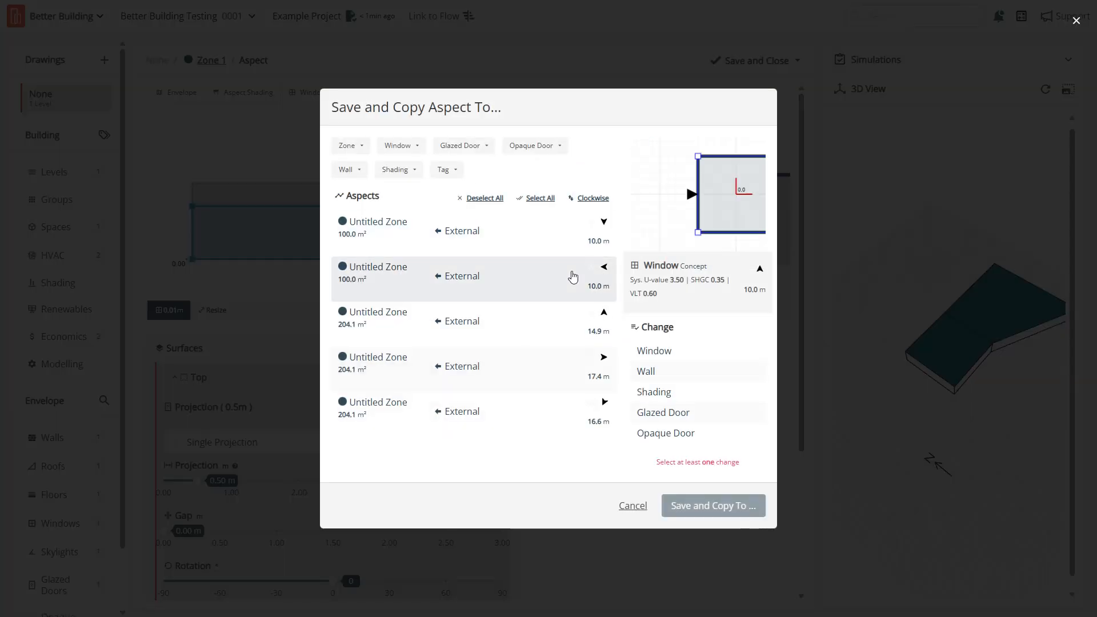
click(539, 197)
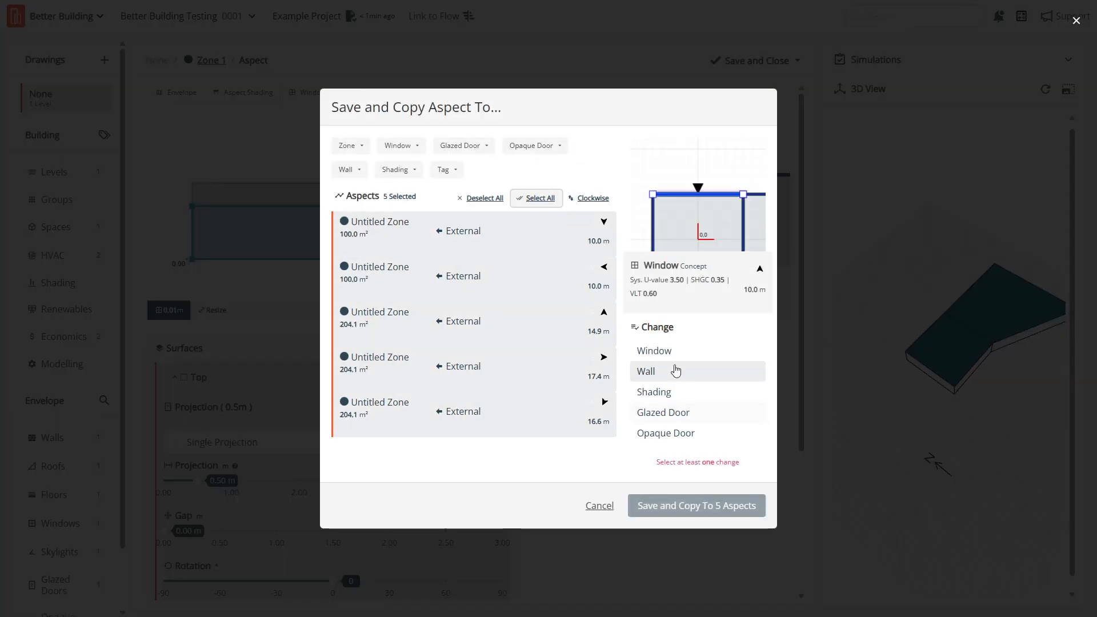
click(665, 351)
click(668, 392)
click(702, 505)
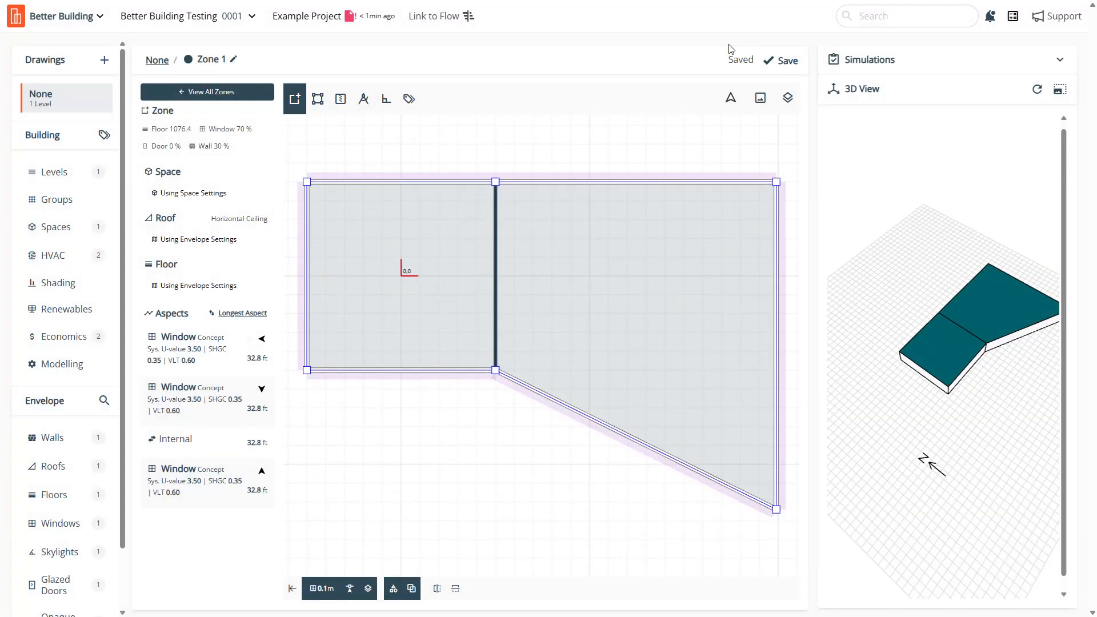
Step: Select the square Zone 1 in the drawing and color it yellow
click(436, 394)
click(405, 240)
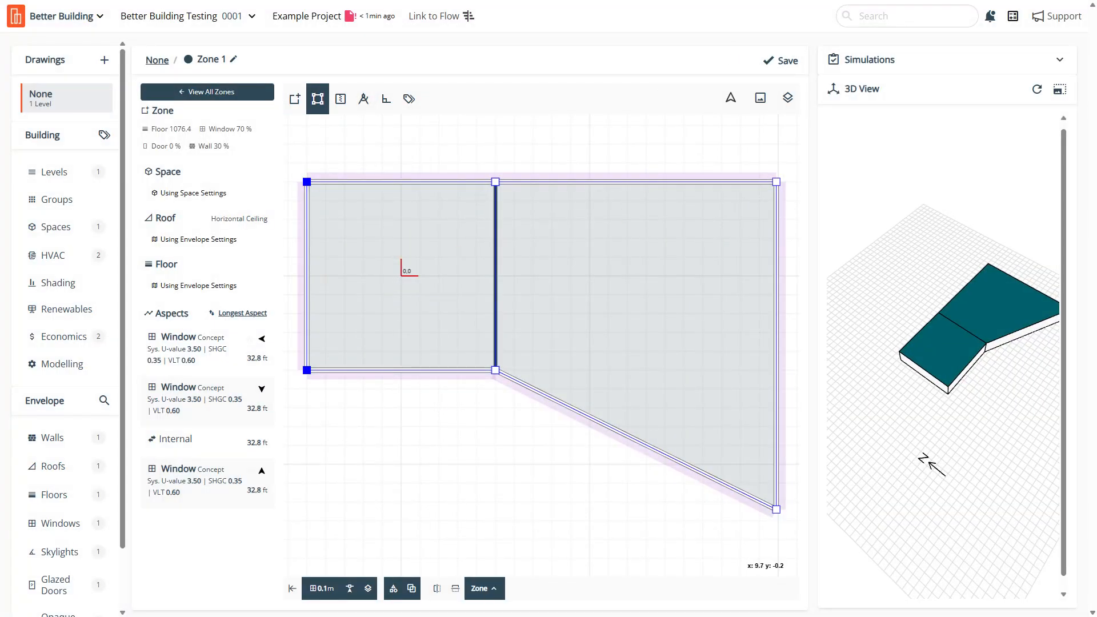
click(478, 589)
click(571, 520)
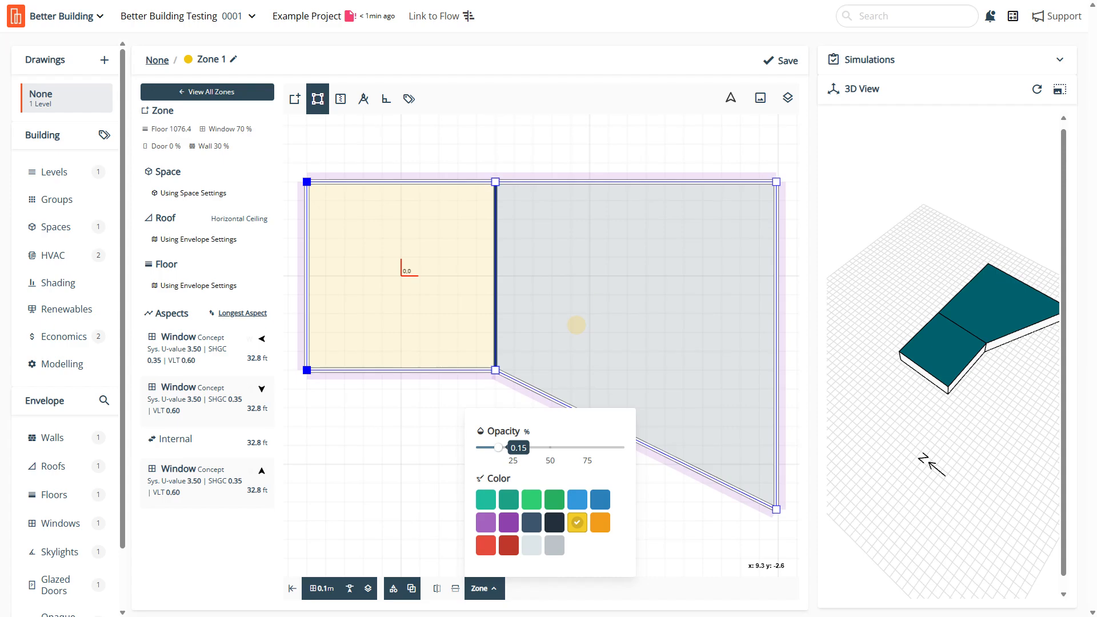
Step: Color Zone 2 blue and save the drawing
click(573, 324)
click(480, 588)
click(600, 499)
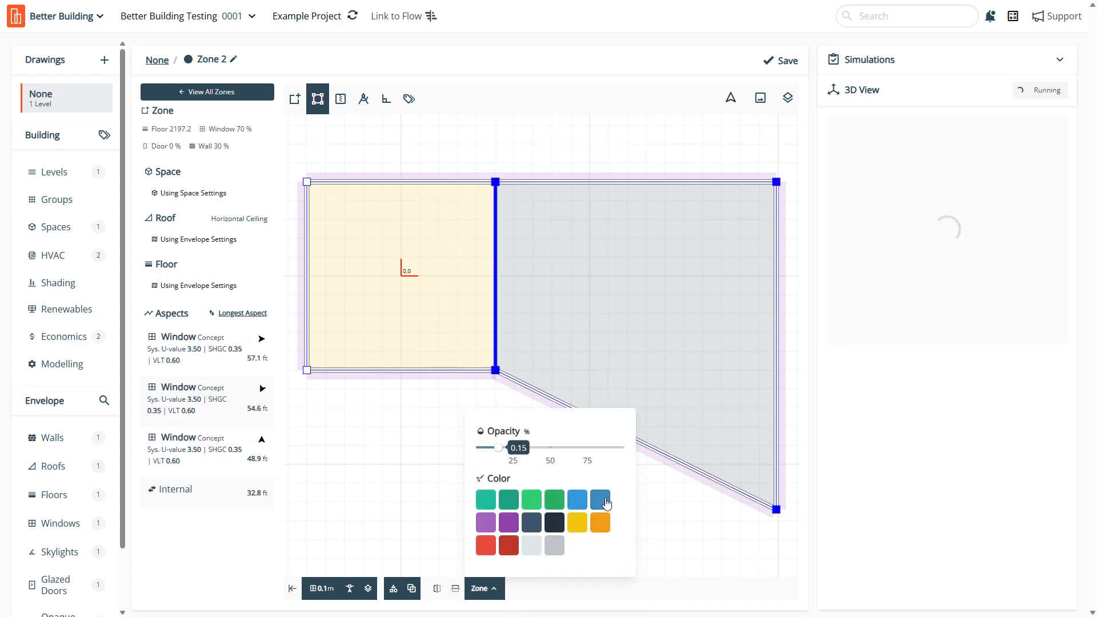
click(795, 61)
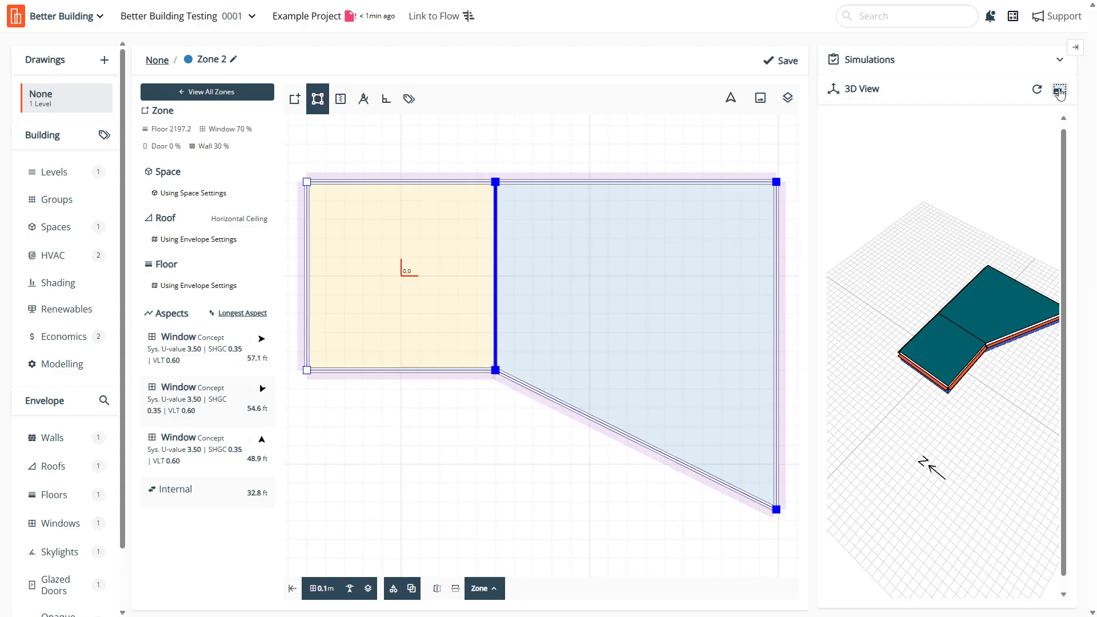
Step: Examine the single-level building with its windows and shading in the enlarged 3D view, and close it
click(1060, 92)
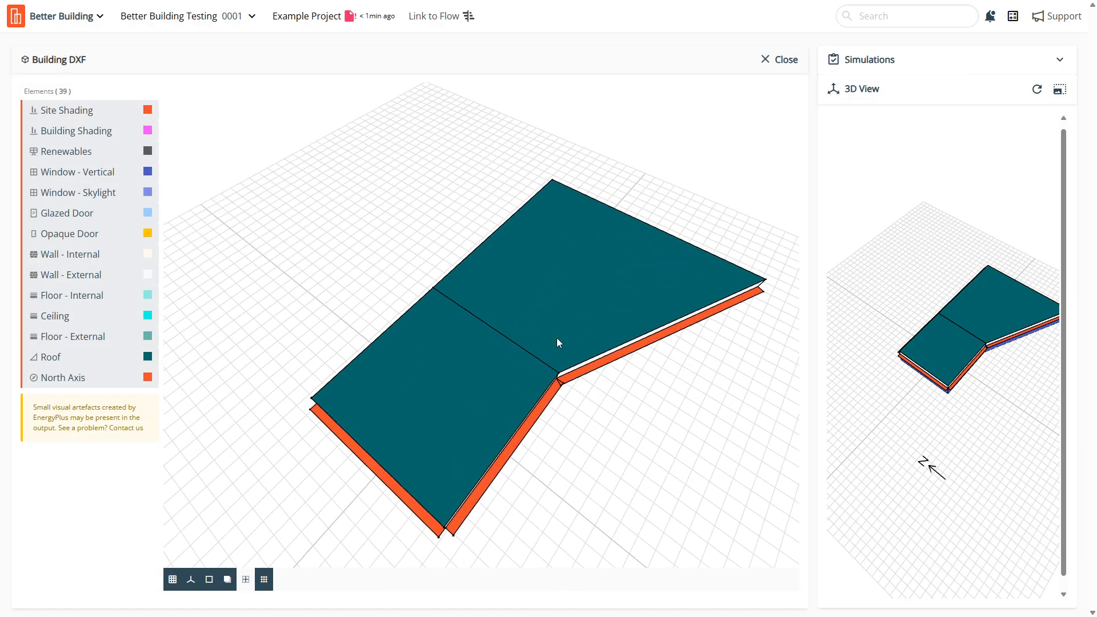
mouse_move(558, 342)
mouse_down()
mouse_move(557, 280)
mouse_move(833, 291)
mouse_move(636, 364)
mouse_move(474, 378)
mouse_move(680, 383)
mouse_move(520, 396)
mouse_move(536, 407)
mouse_move(468, 314)
mouse_move(196, 327)
mouse_up()
click(783, 61)
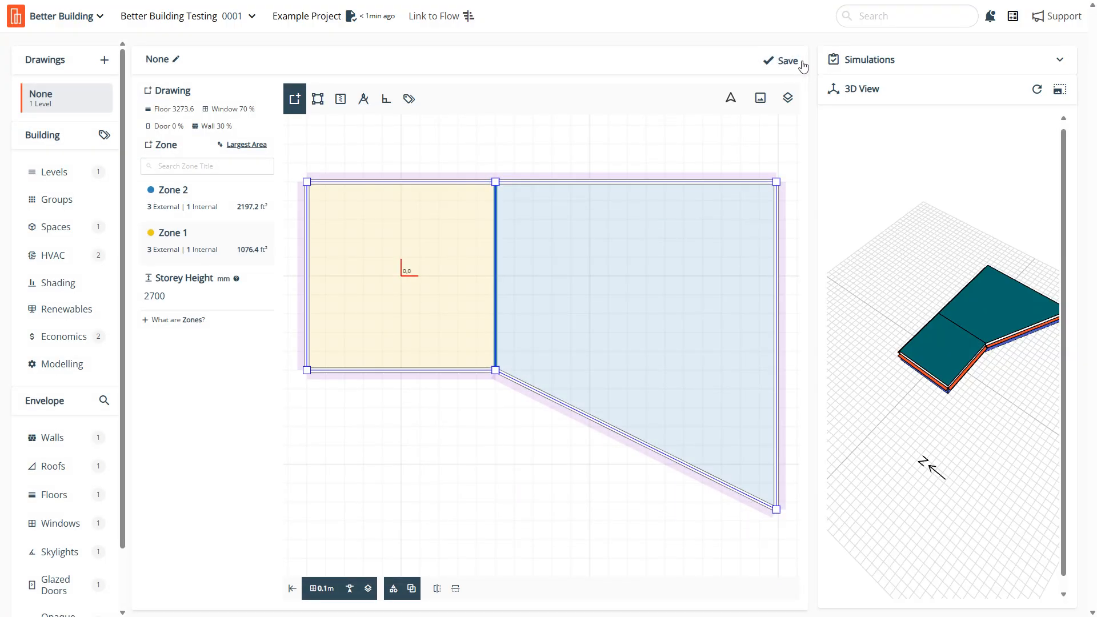
Step: Rename the None drawing as Typical Level and save it
click(789, 61)
click(54, 172)
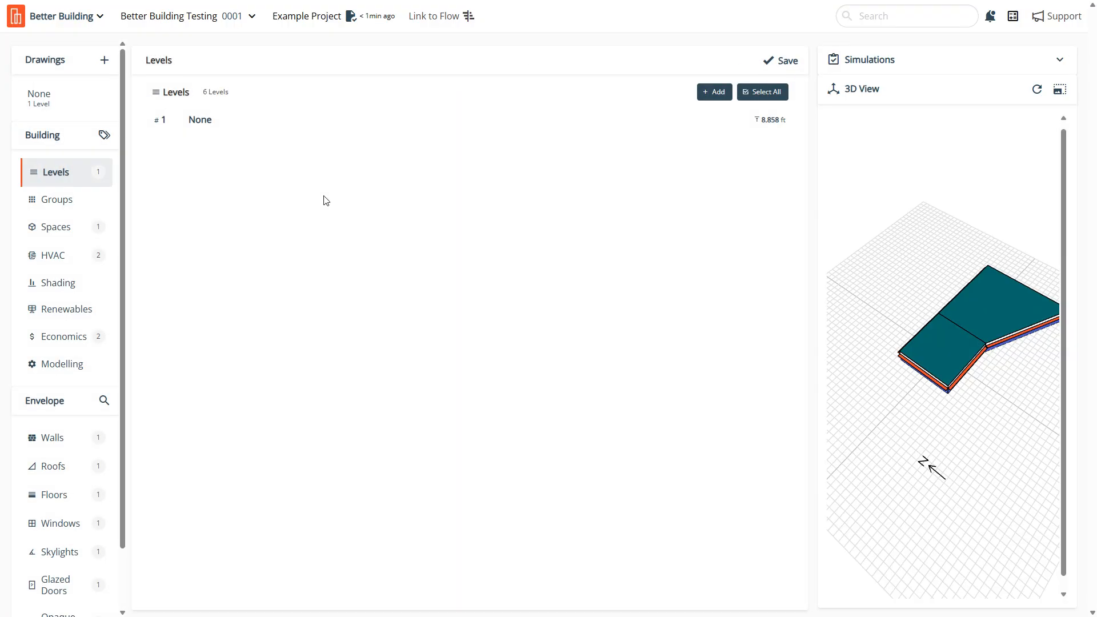
click(194, 119)
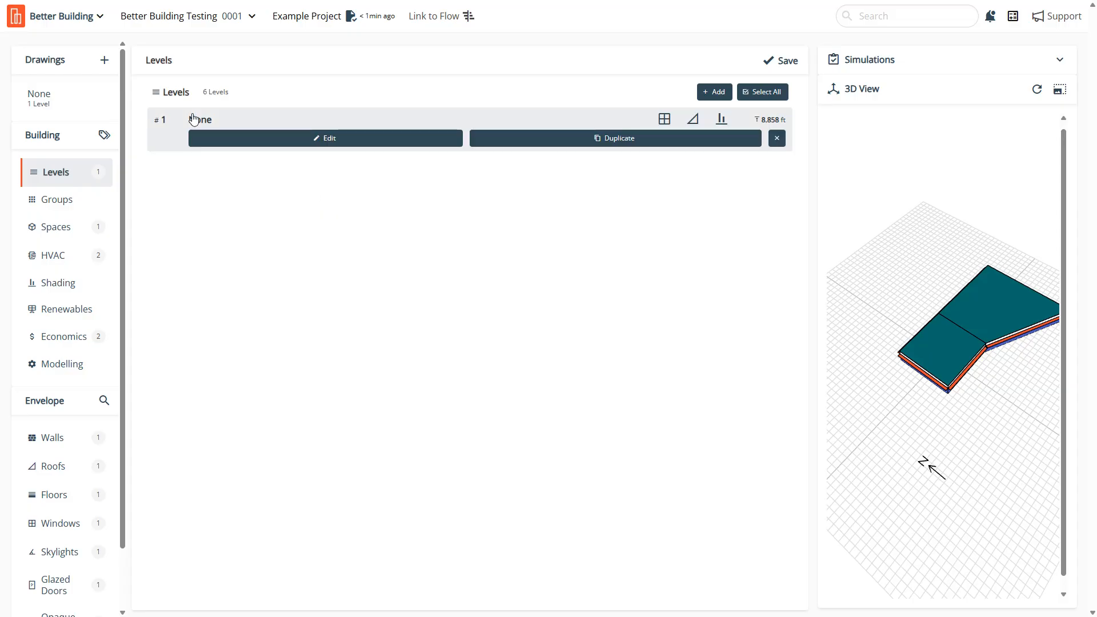
click(66, 97)
click(176, 60)
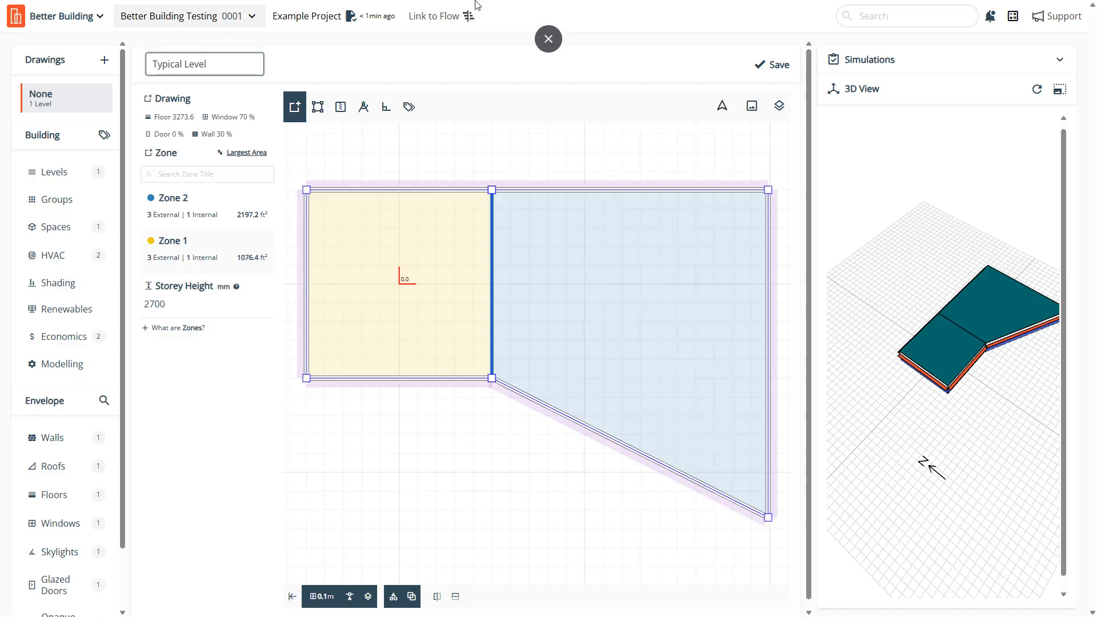
click(776, 65)
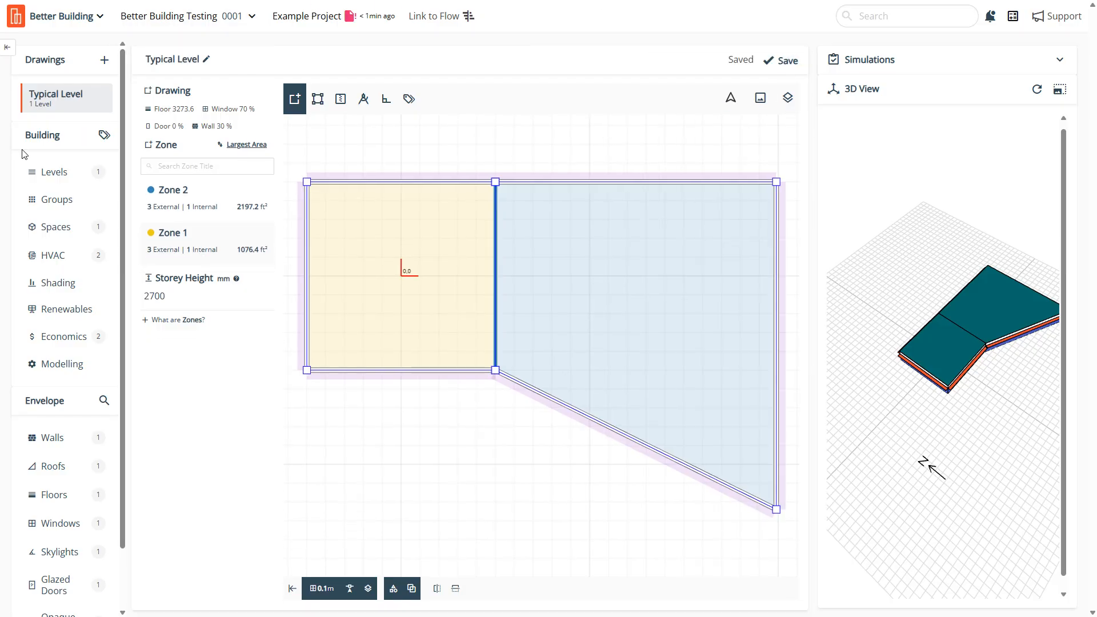
Step: Duplicate Typical Level four times to make a five-level building and save the levels
click(54, 170)
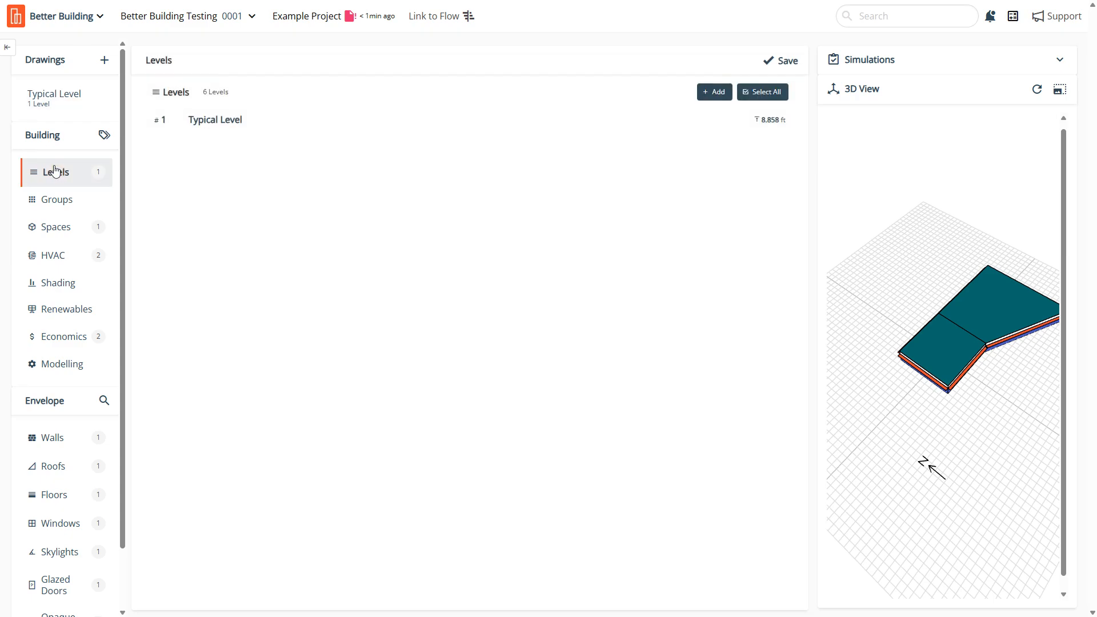
click(599, 139)
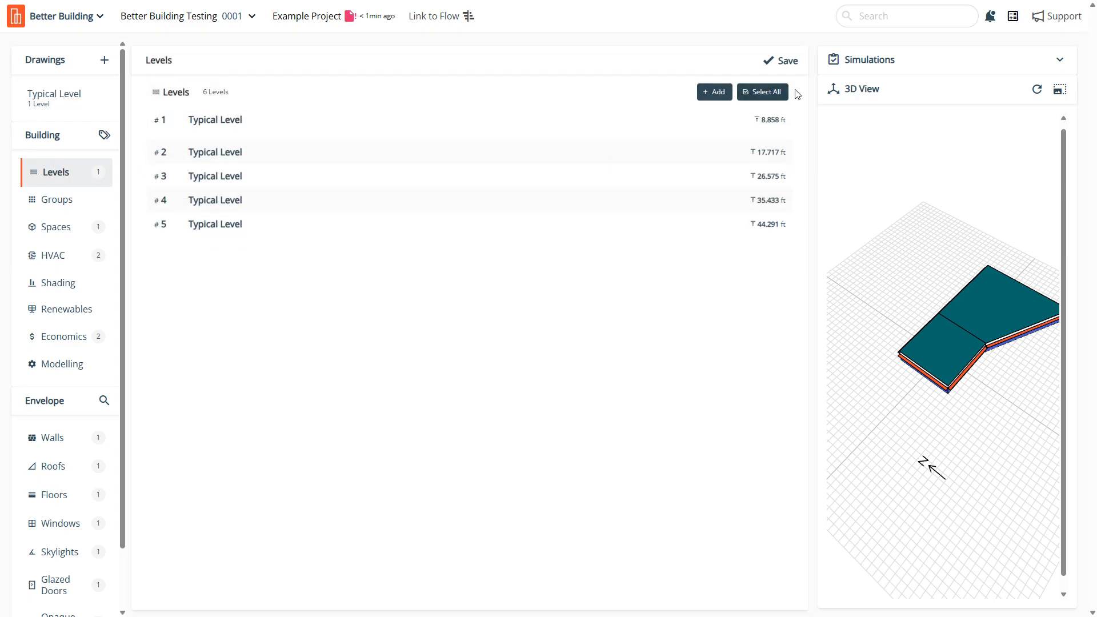
click(783, 62)
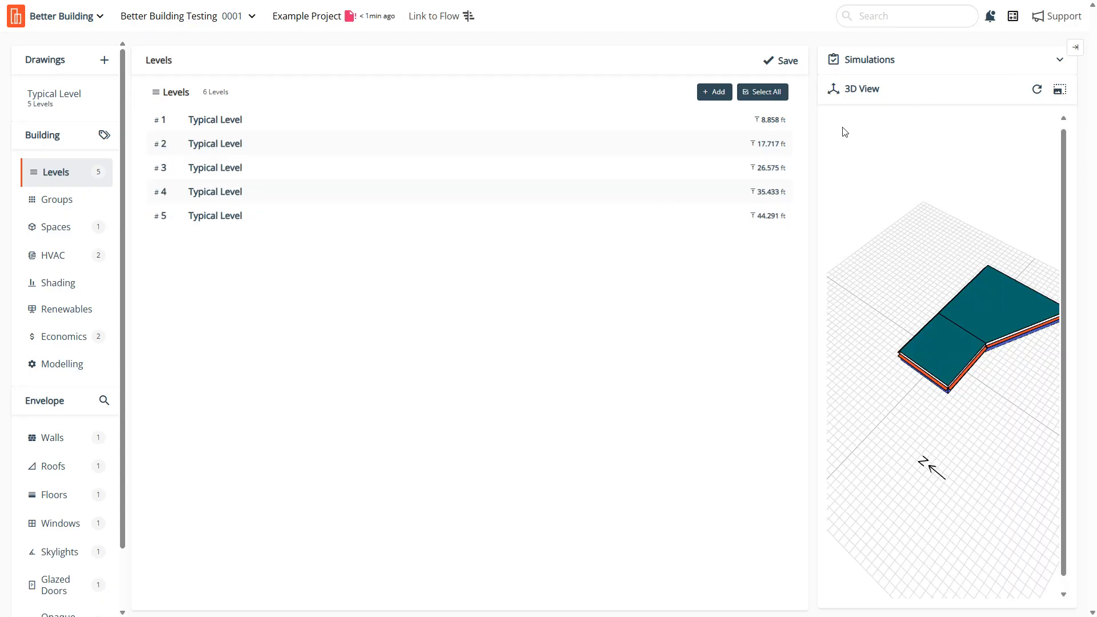
click(785, 61)
Step: Refresh the 3D view, examine the five-level building enlarged from another side, and close it
click(1036, 90)
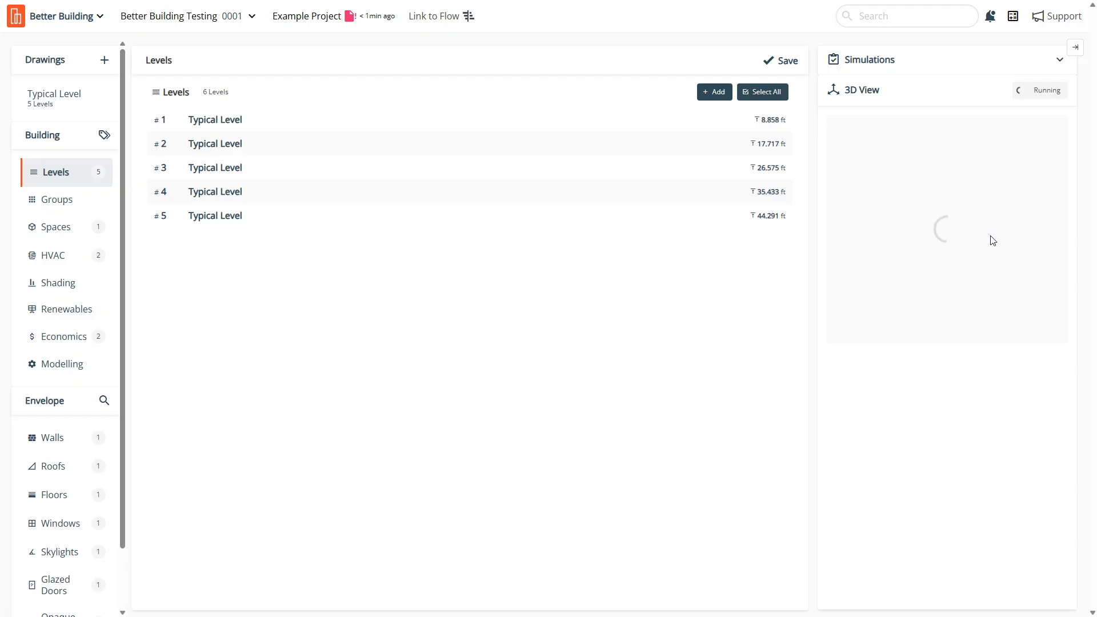
click(1036, 89)
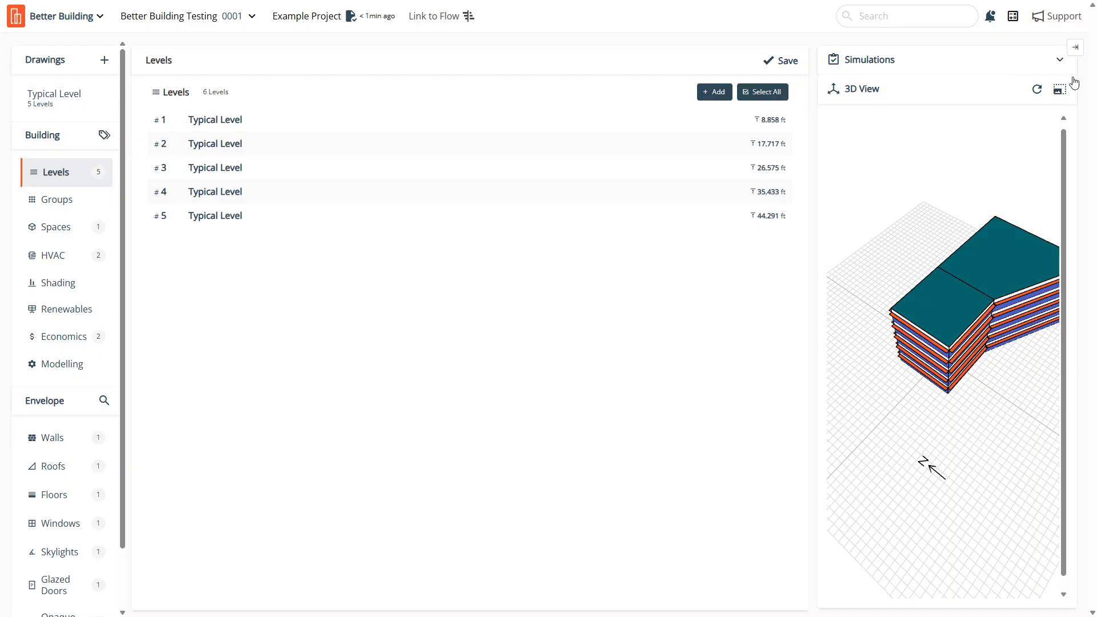
click(1060, 90)
scroll(581, 320, up, 3)
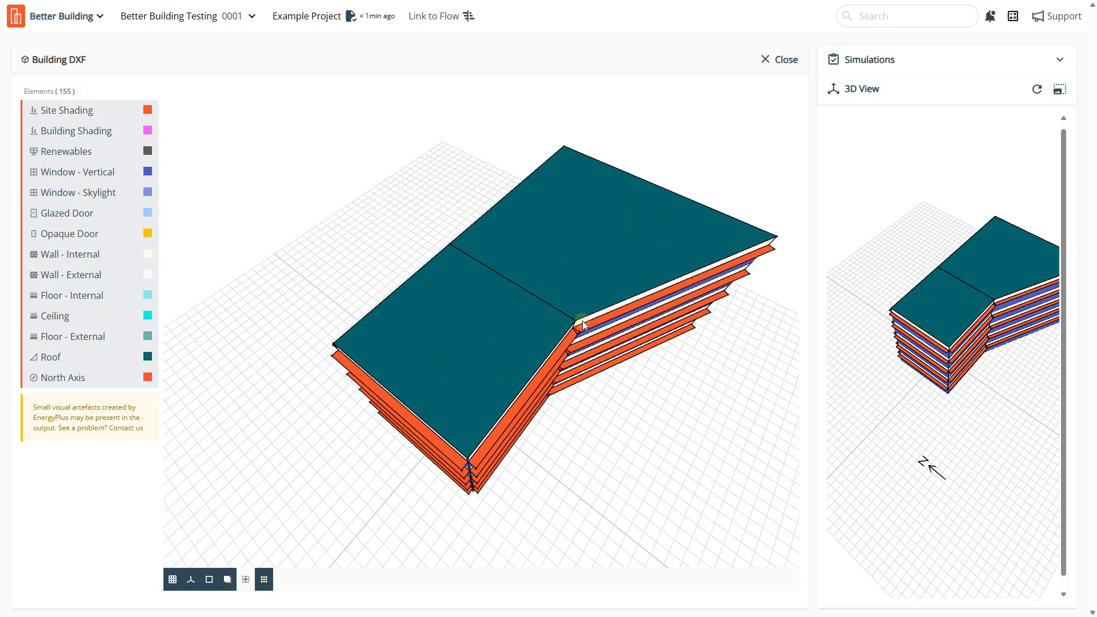
drag(581, 320, 797, 398)
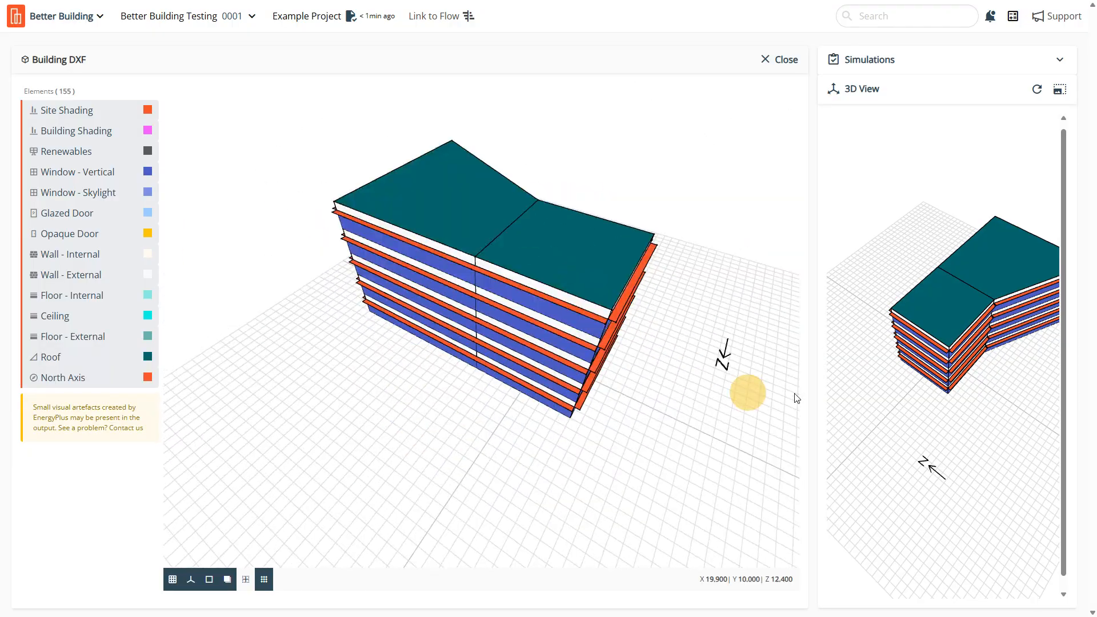
click(779, 60)
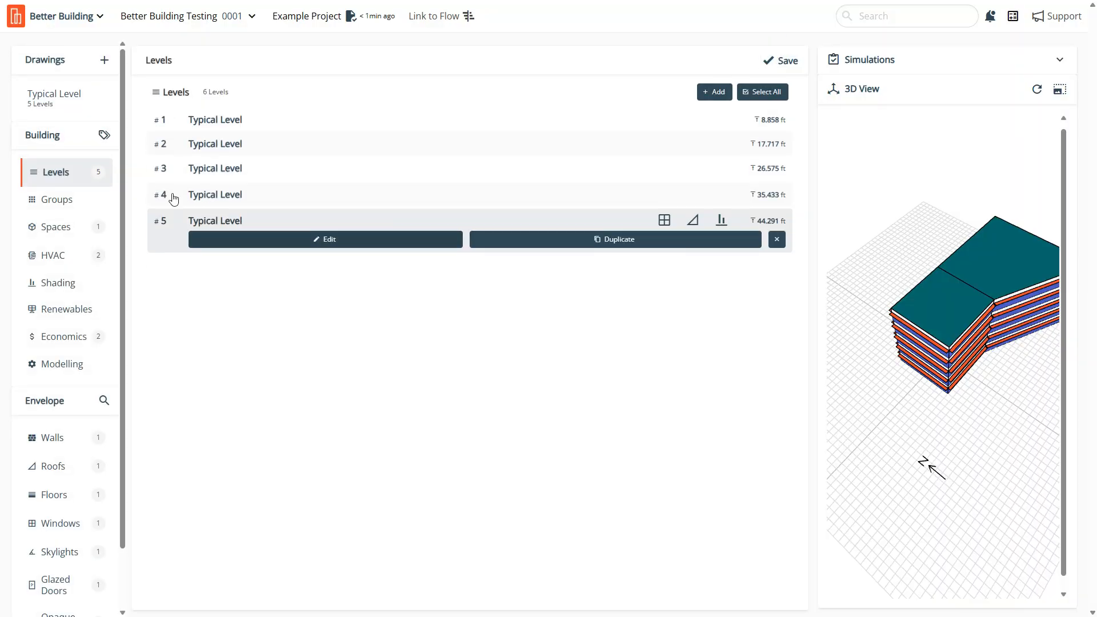
Step: Begin an Energy Cost Budget Method simulation for the building with the ASHRAE 169 climate zone set to 2B Hot Dry
click(55, 101)
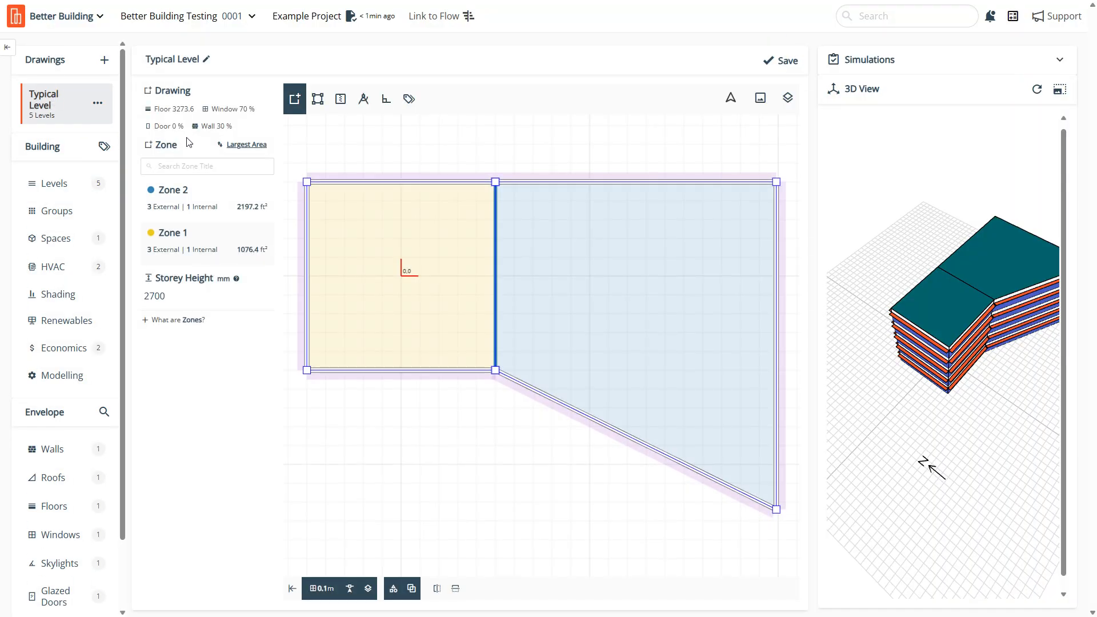
click(971, 69)
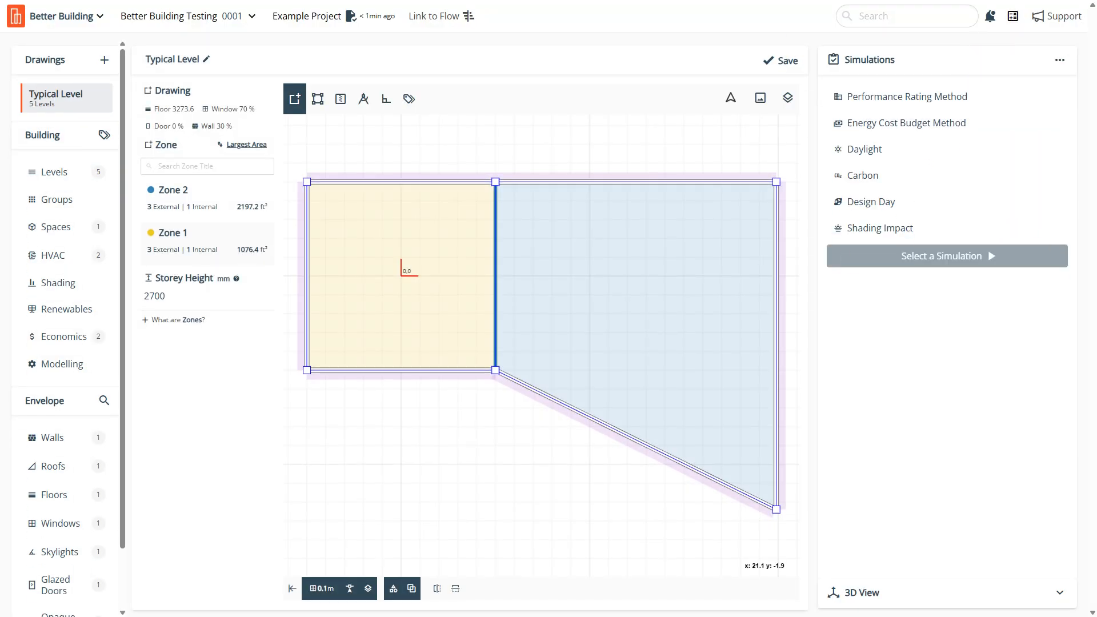
click(917, 129)
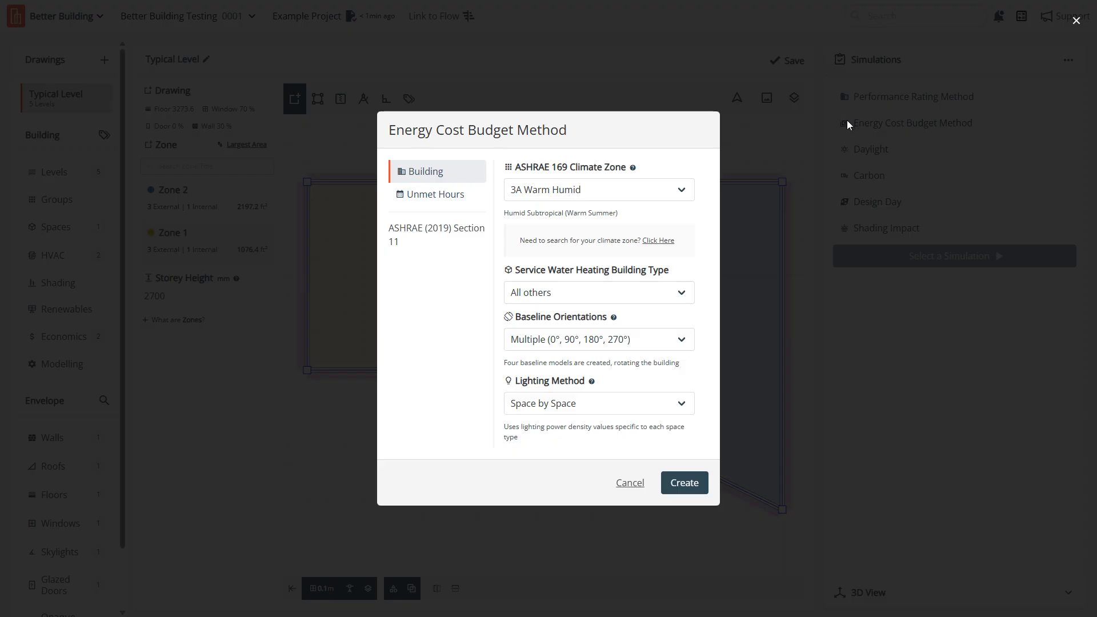
click(595, 192)
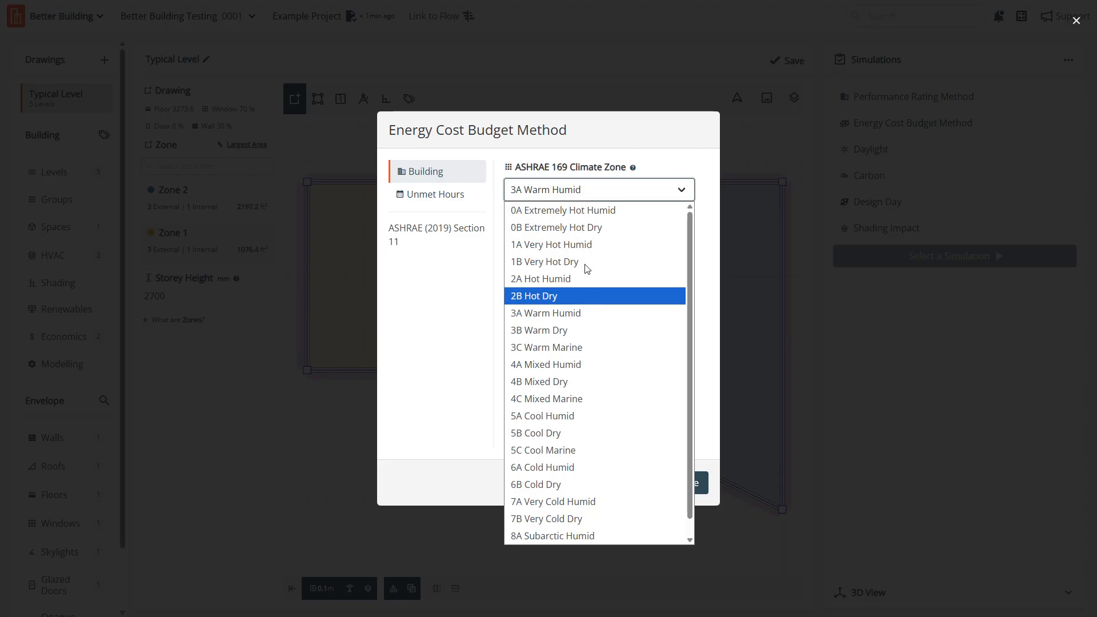
click(598, 297)
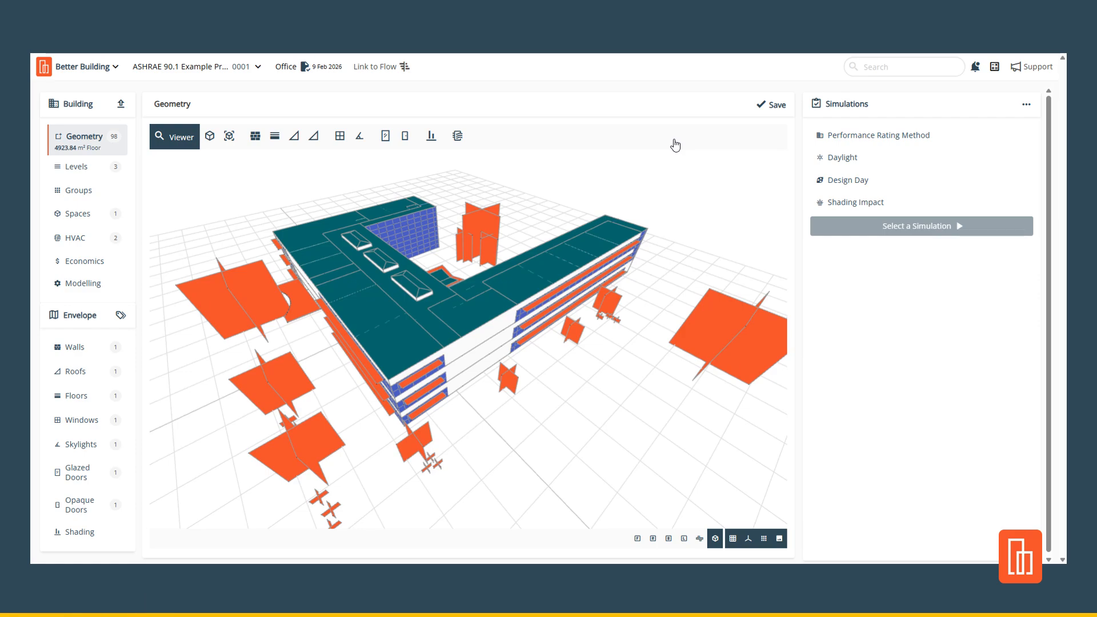
click(469, 66)
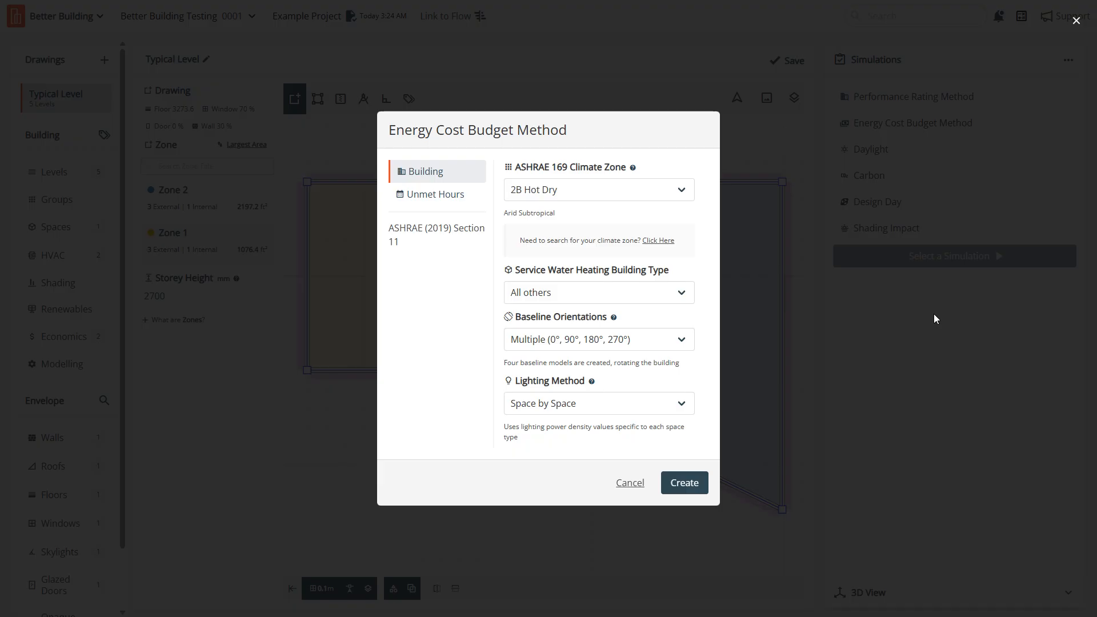
click(874, 362)
Step: Set the service water heating building type to Office and check the lighting method options, keeping Space by Space
click(523, 291)
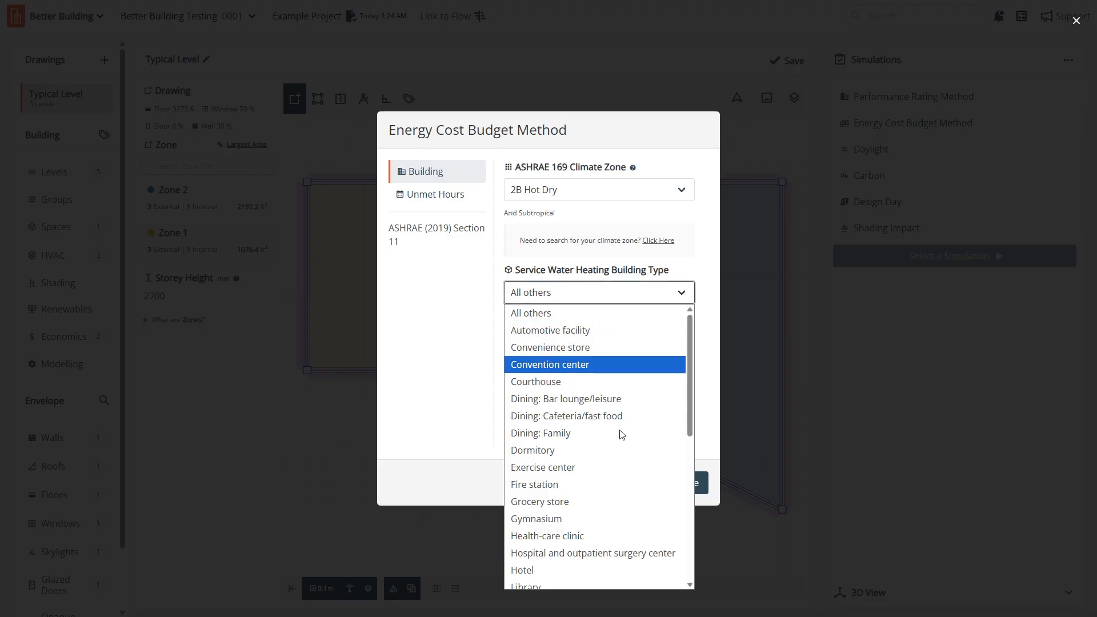
scroll(625, 450, down, 2)
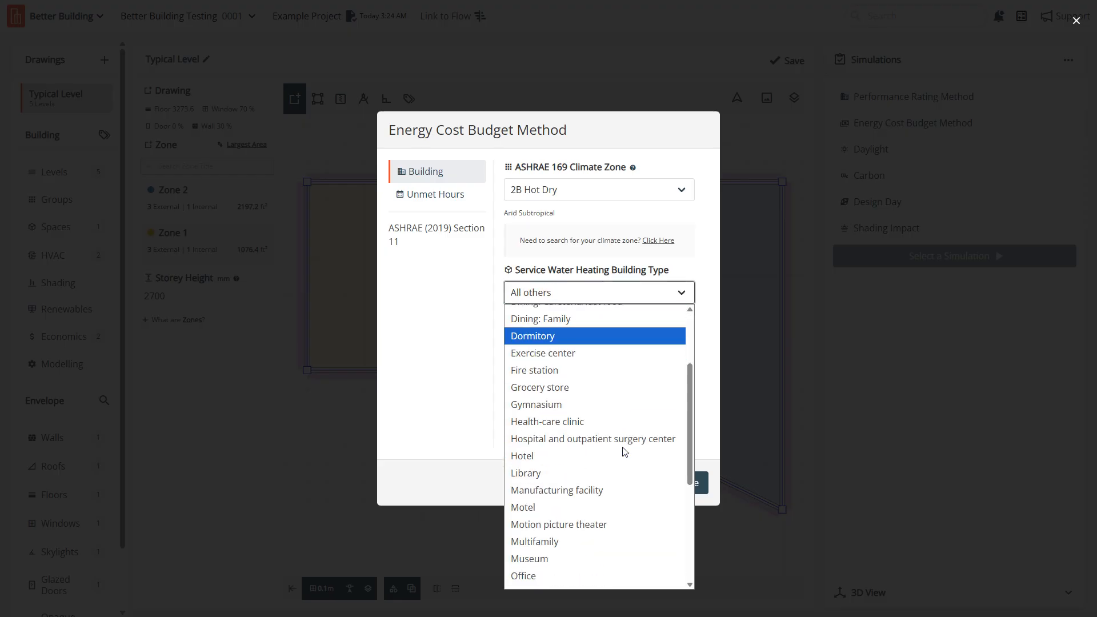
scroll(624, 449, down, 2)
click(620, 466)
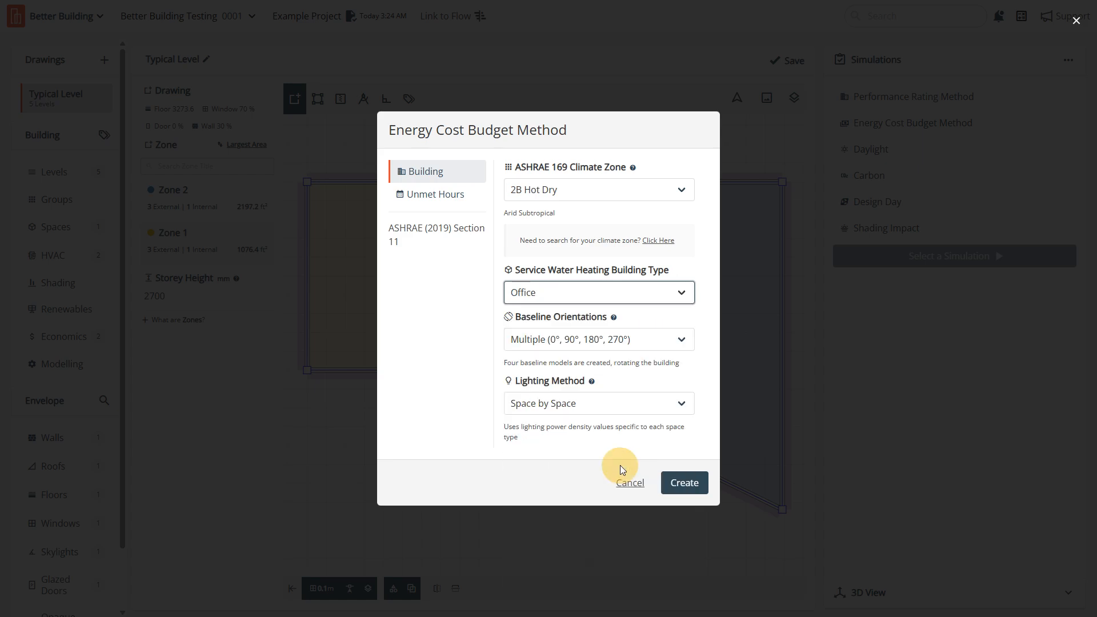
click(440, 366)
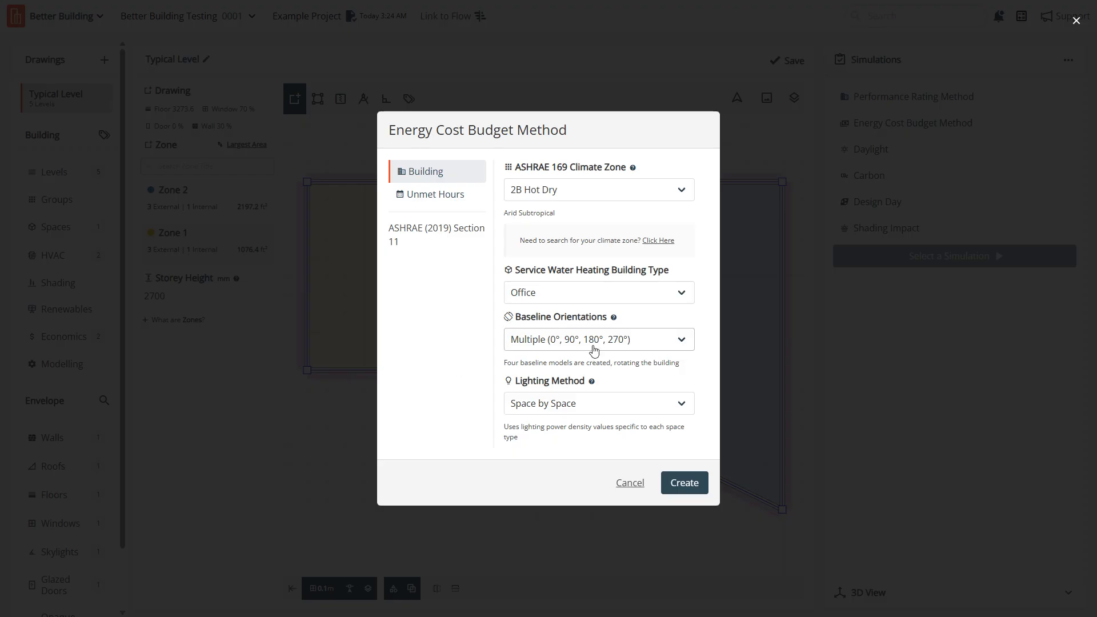
click(605, 404)
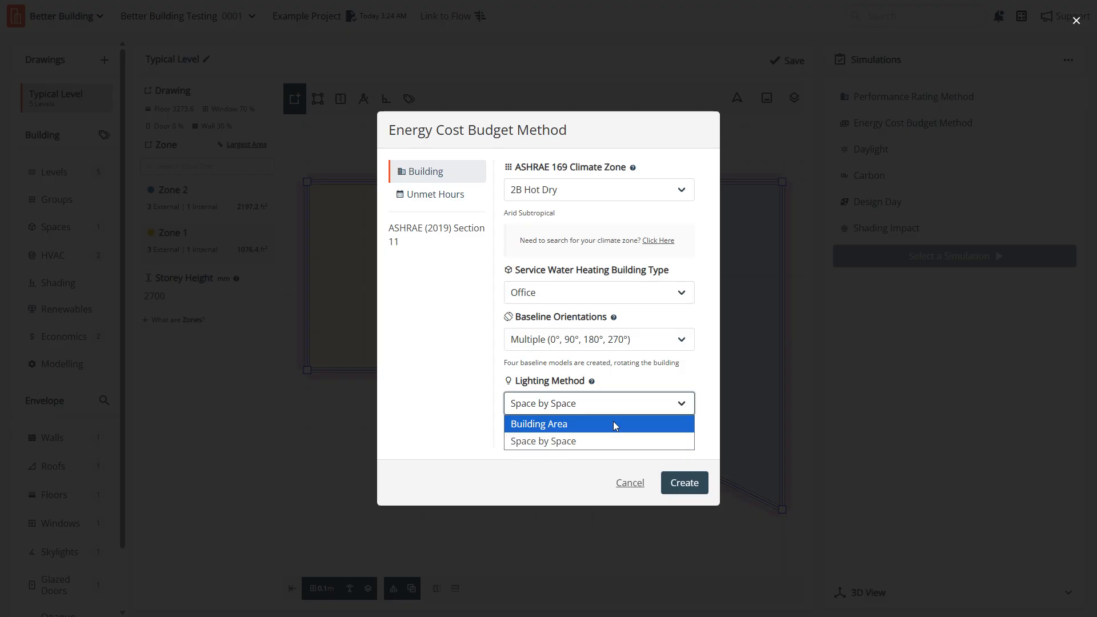
click(512, 485)
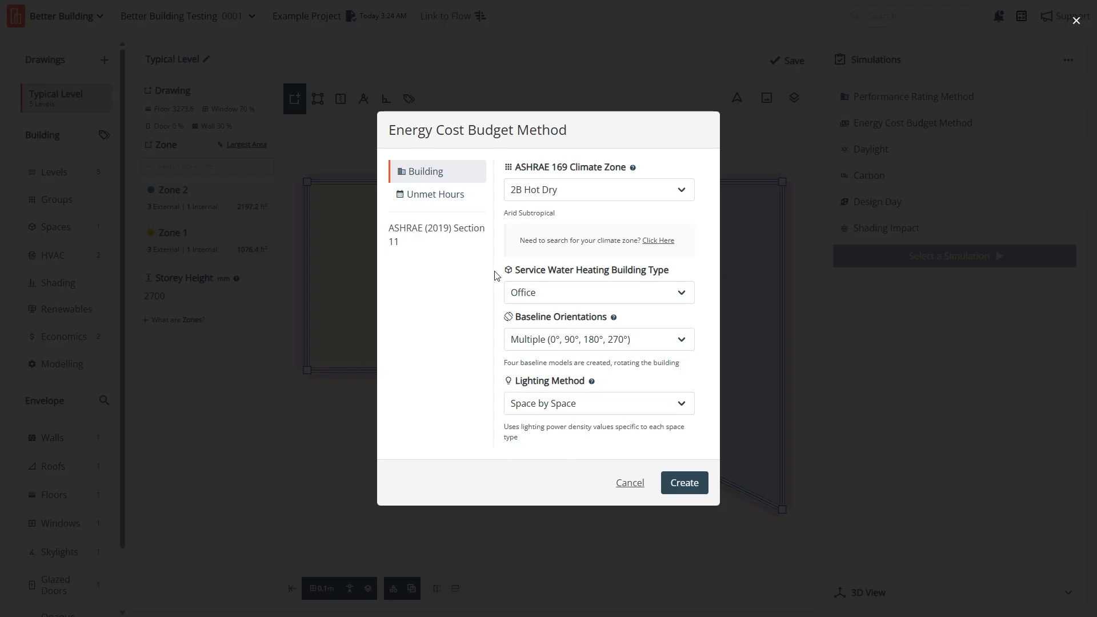
Step: Check the Unmet Hours options for the simulation and read the description of Occupied, keeping that option
click(457, 200)
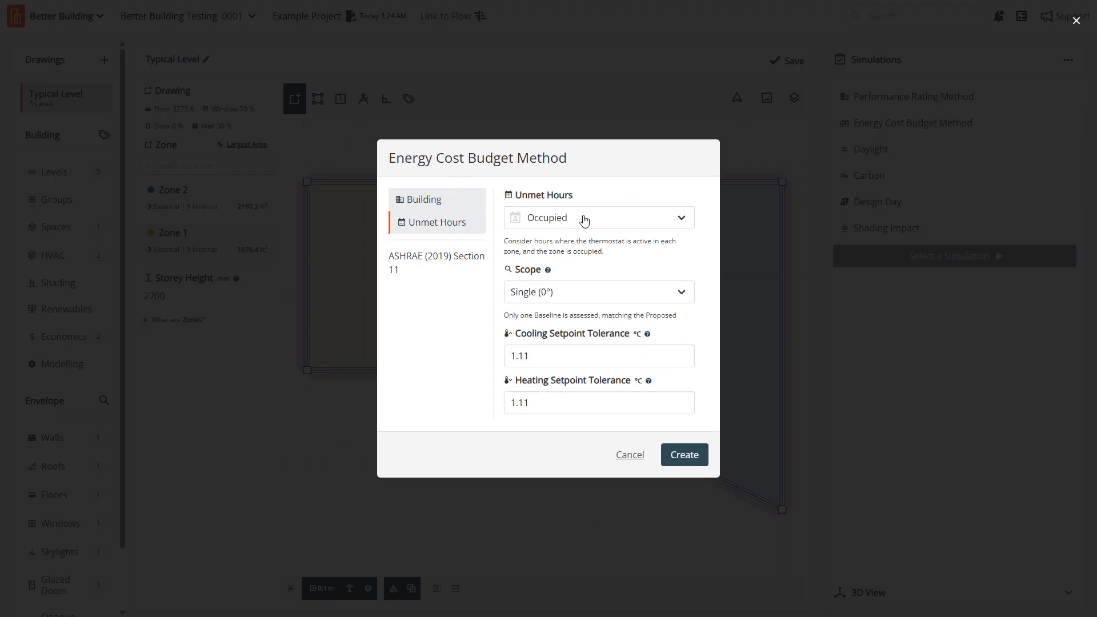
click(642, 224)
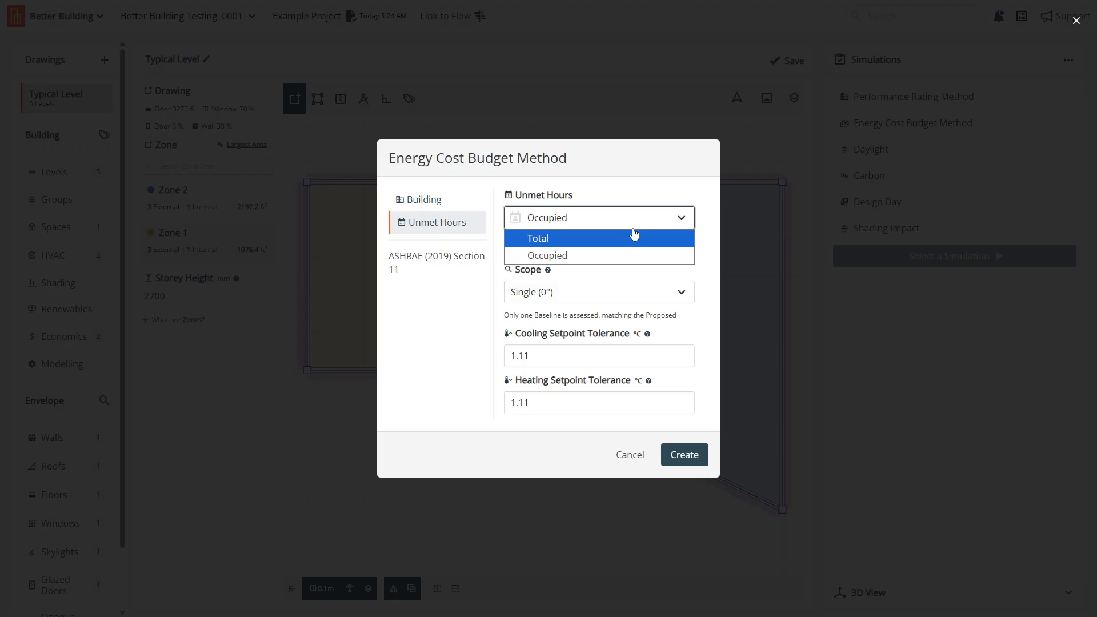
click(639, 256)
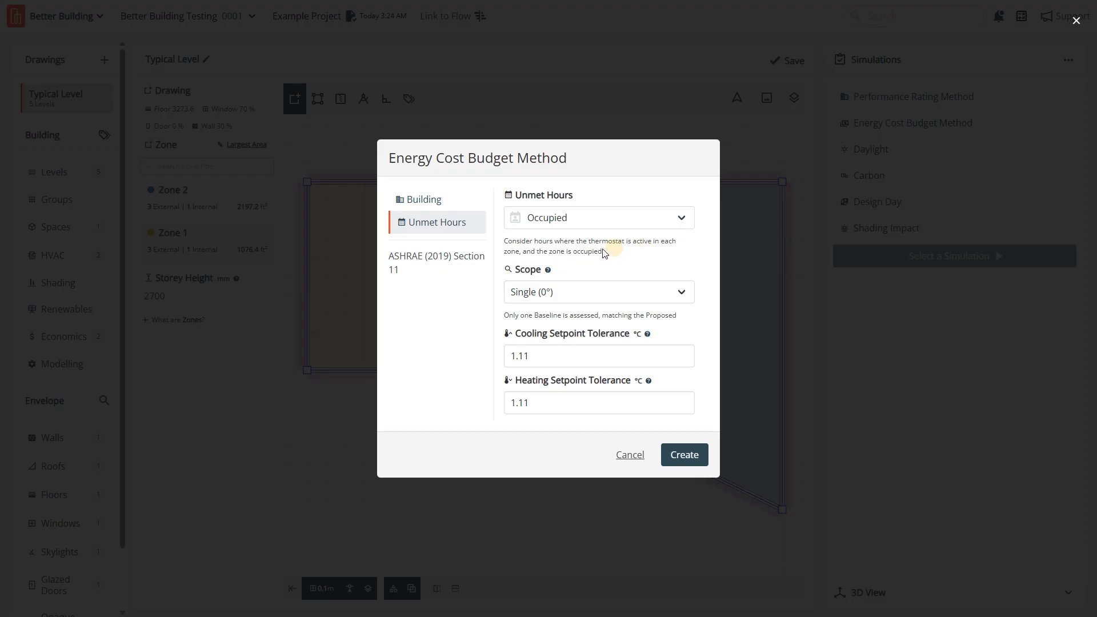
drag(612, 246, 506, 242)
click(622, 238)
Step: Compare the unmet hours scope options, keep Single (0°), and create the Energy Cost Budget Method simulation, saving the drawing
click(561, 297)
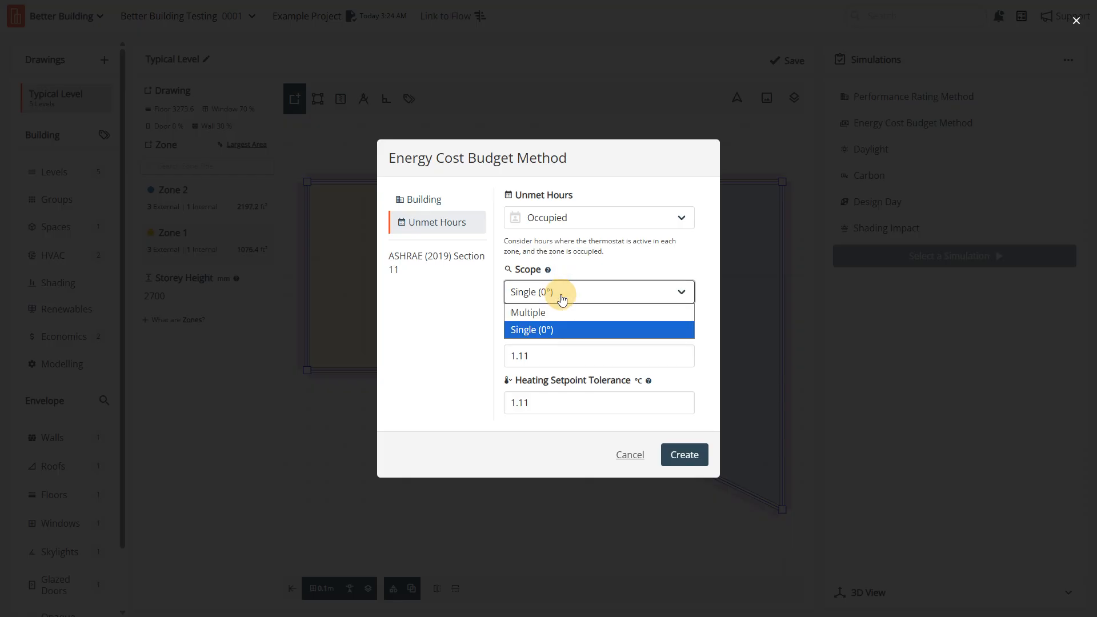
click(420, 318)
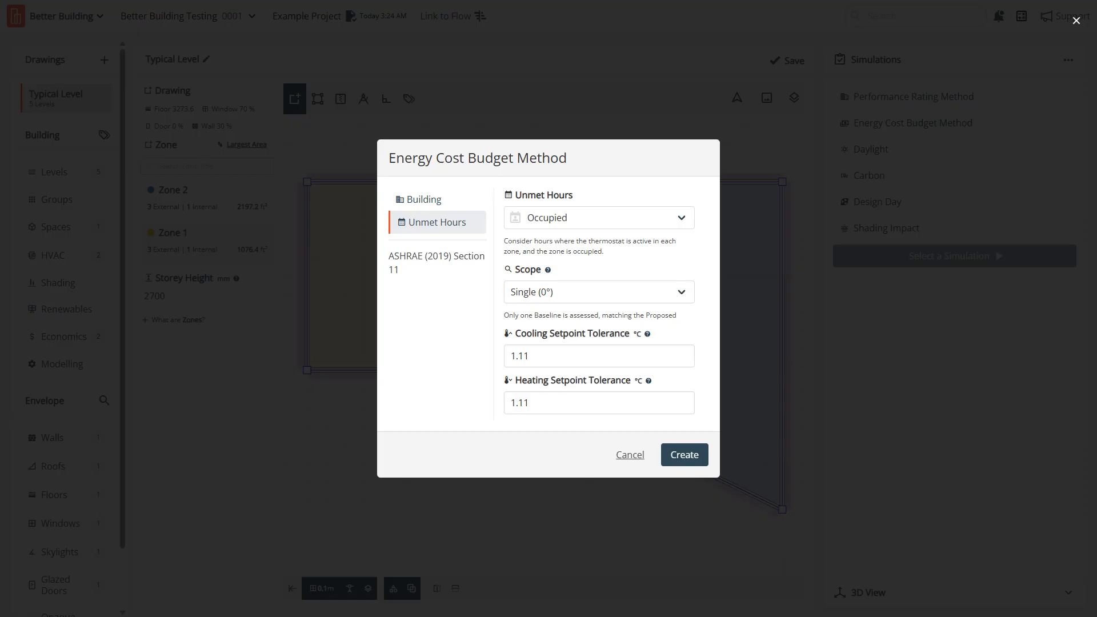
click(569, 298)
click(570, 313)
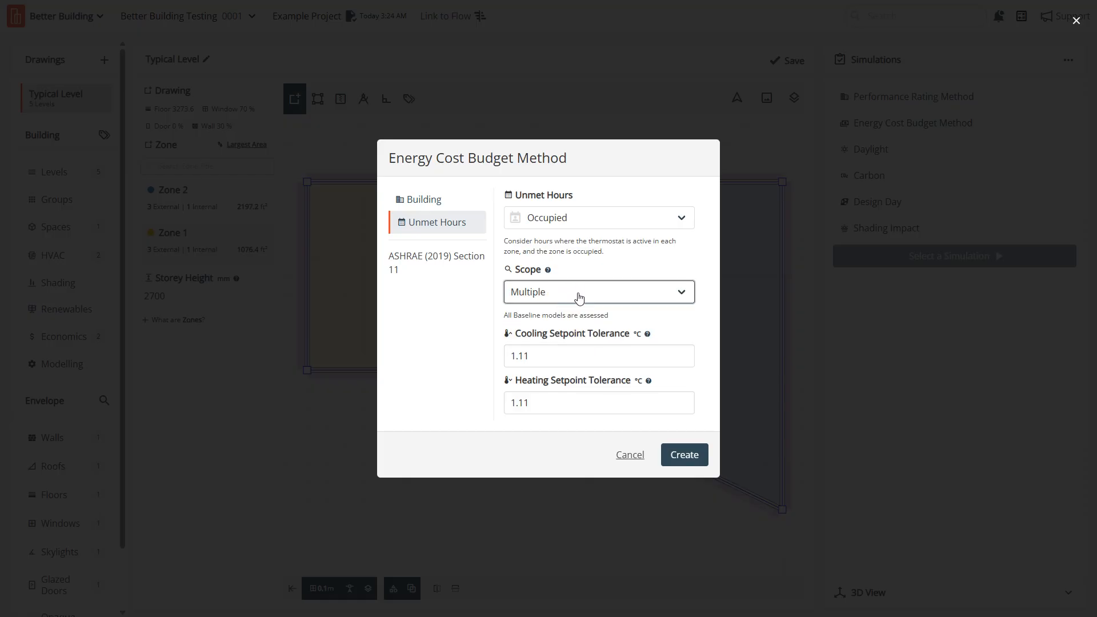
click(581, 294)
click(586, 327)
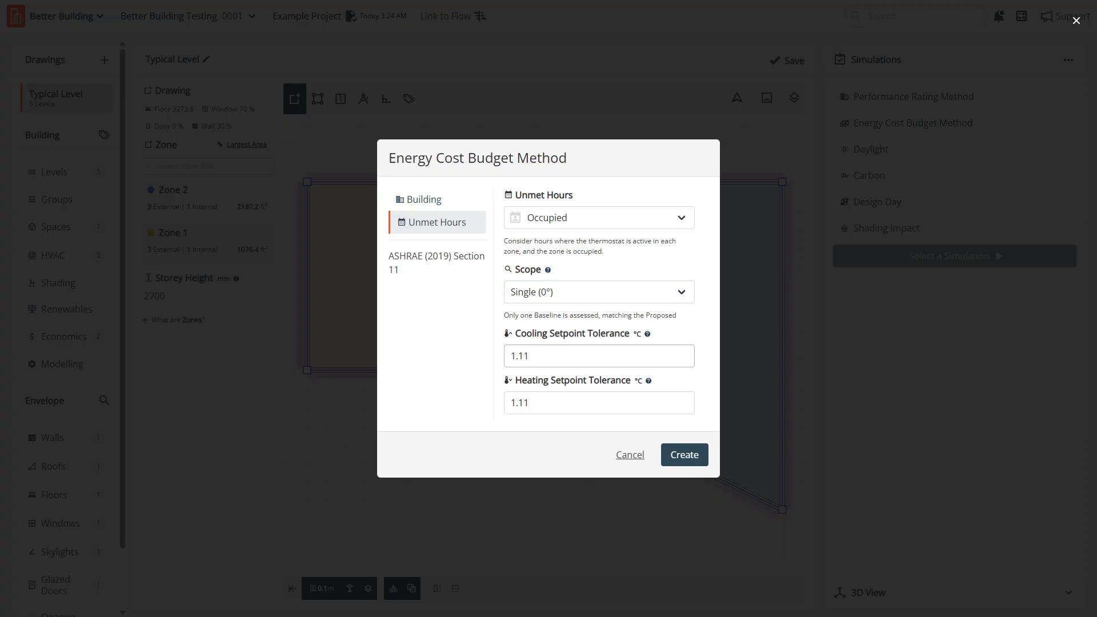
click(679, 456)
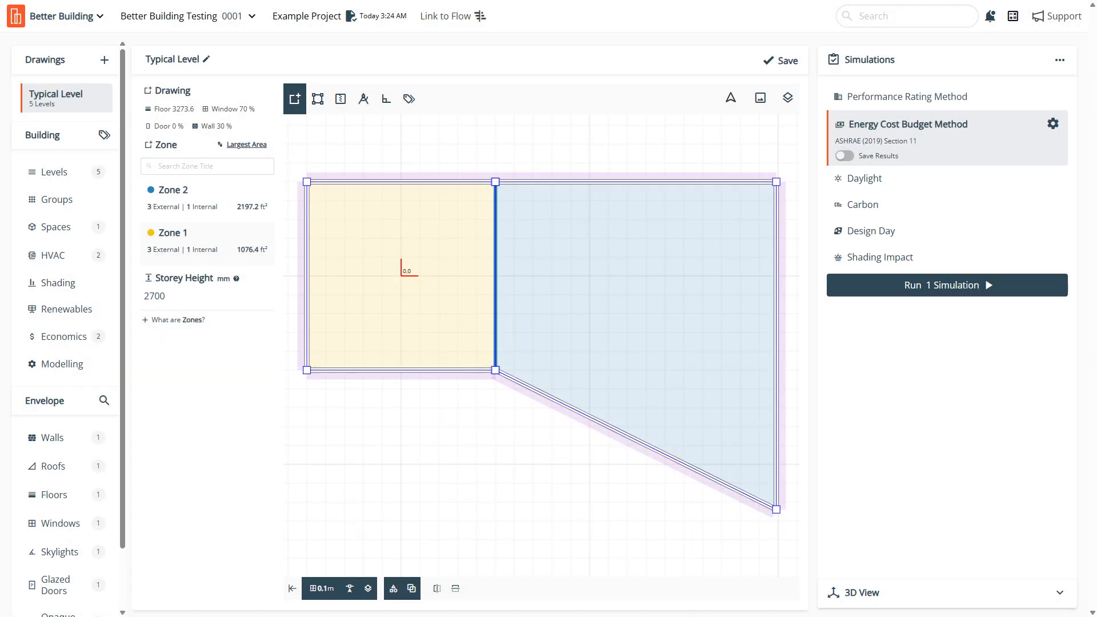
click(783, 61)
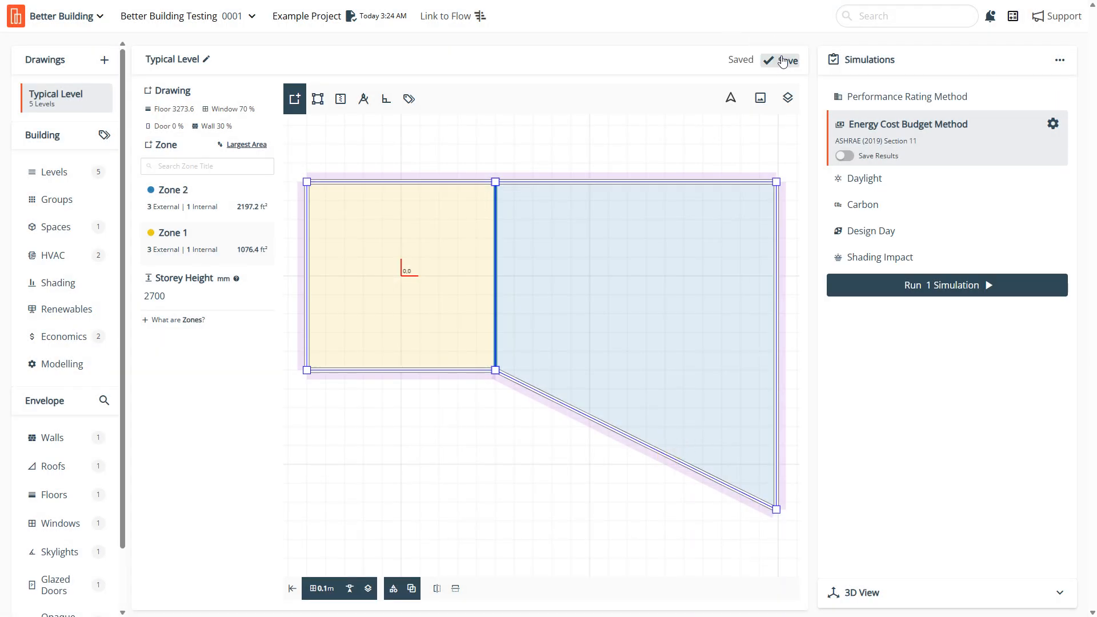
Step: Examine the Default Space's lights, equipment and infiltration settings and its occupants schedule
click(80, 227)
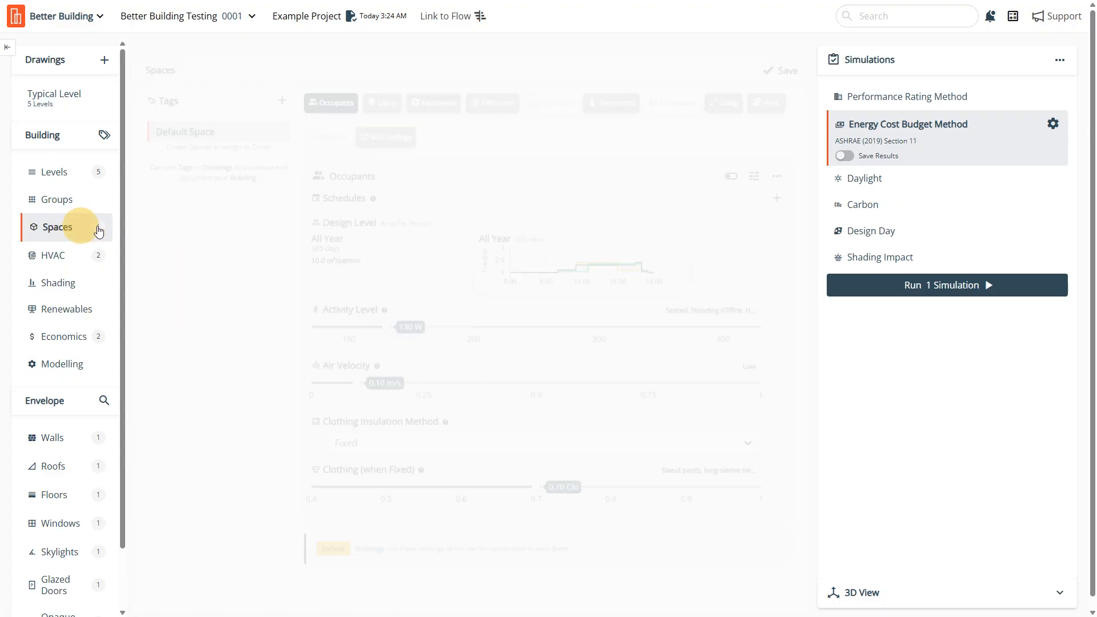
click(382, 94)
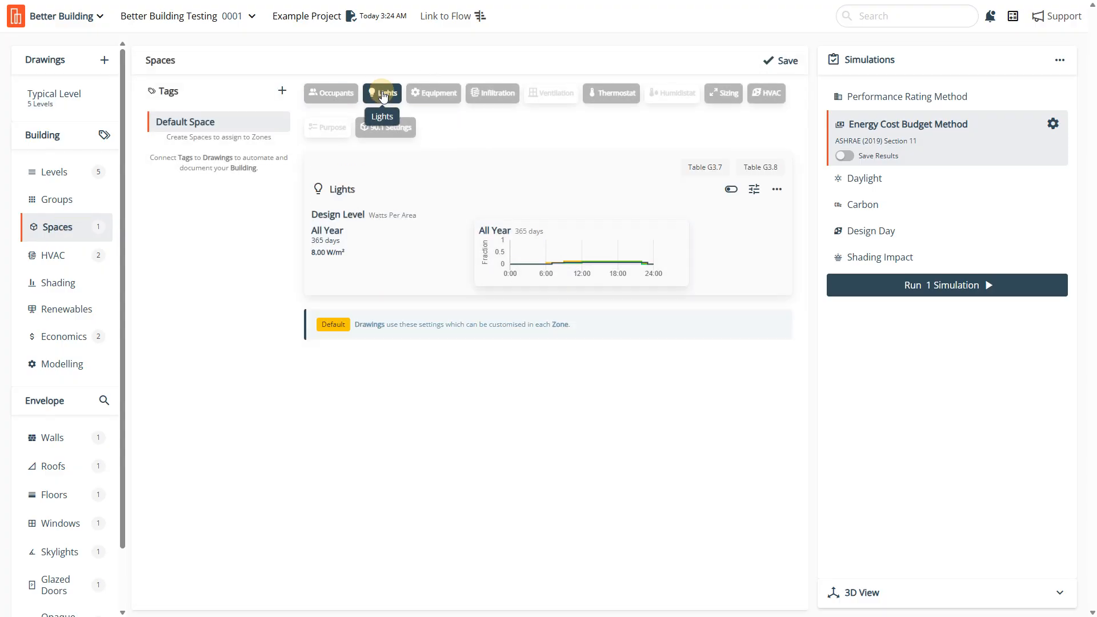
click(432, 97)
click(488, 96)
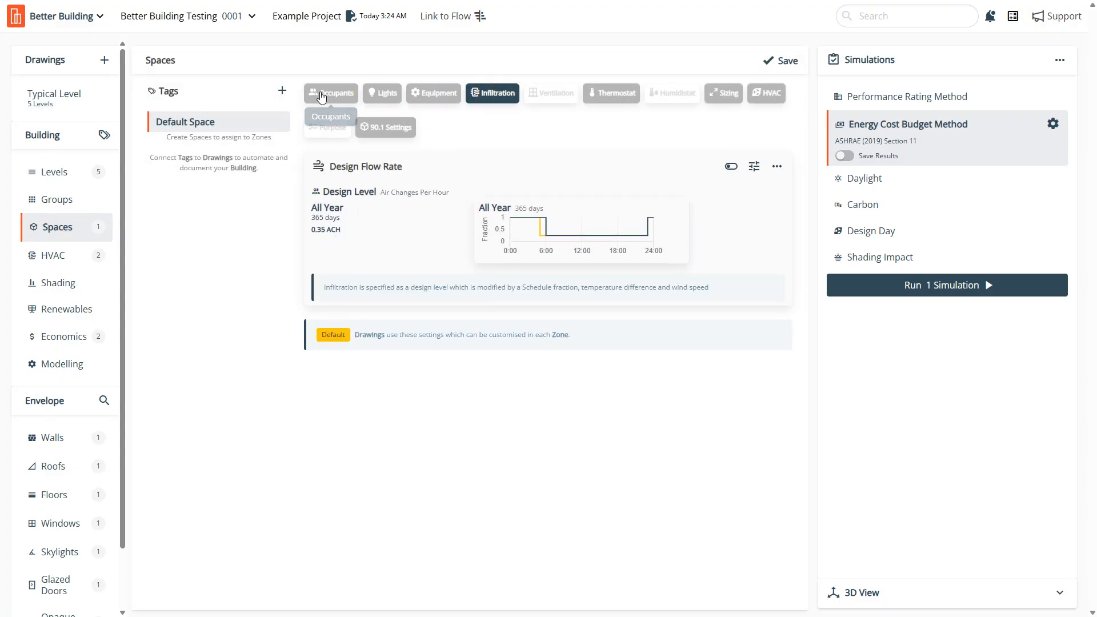
click(313, 98)
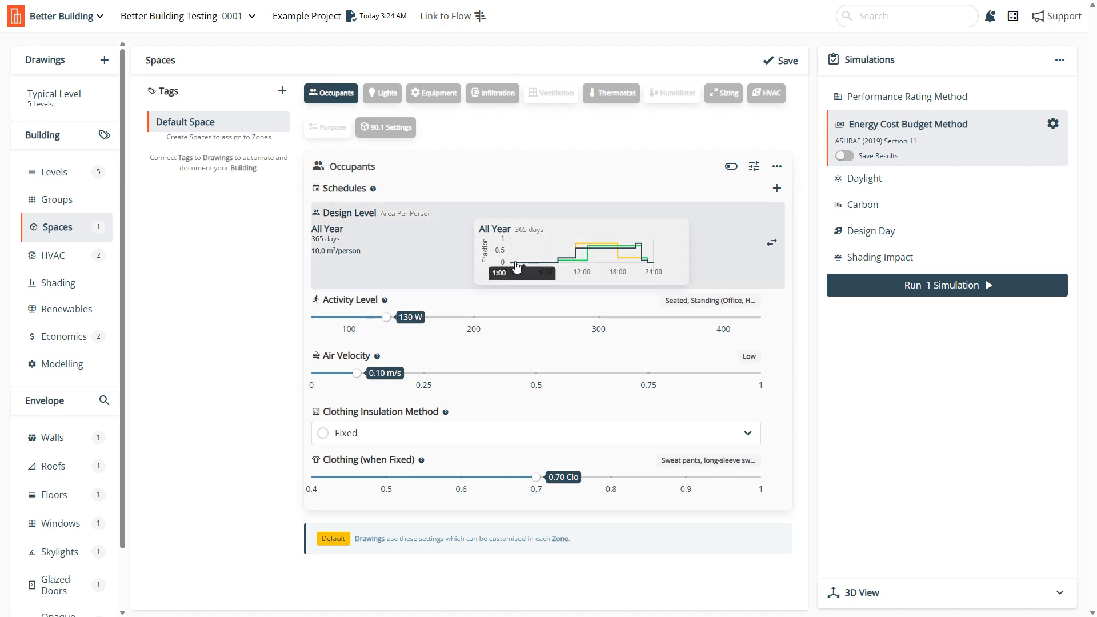
mouse_move(594, 265)
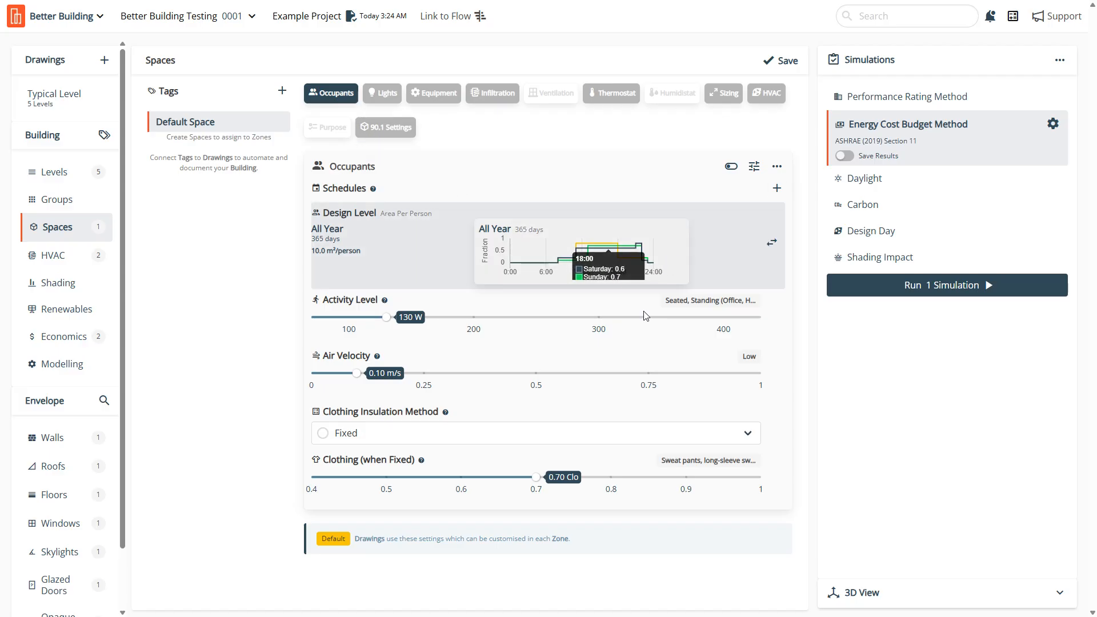
Step: Add a new space based on the ASHRAE 2016 Table C-5 Office template
click(282, 91)
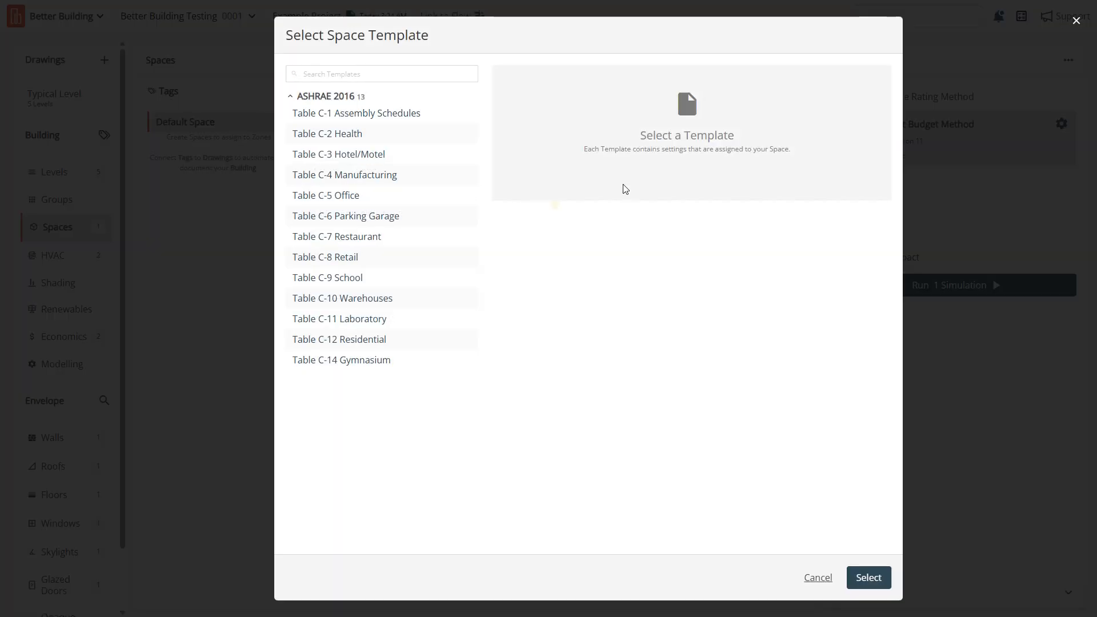
click(343, 195)
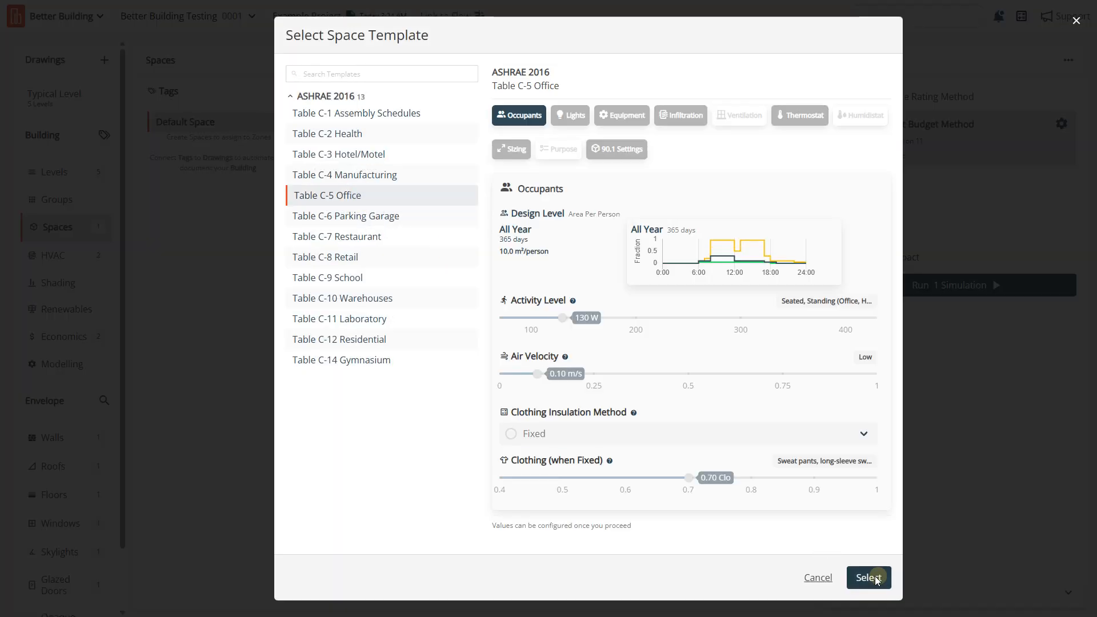
click(864, 578)
Step: Create a dark purple triangle tag titled Office Space for the new space and save the spaces
click(487, 296)
click(497, 314)
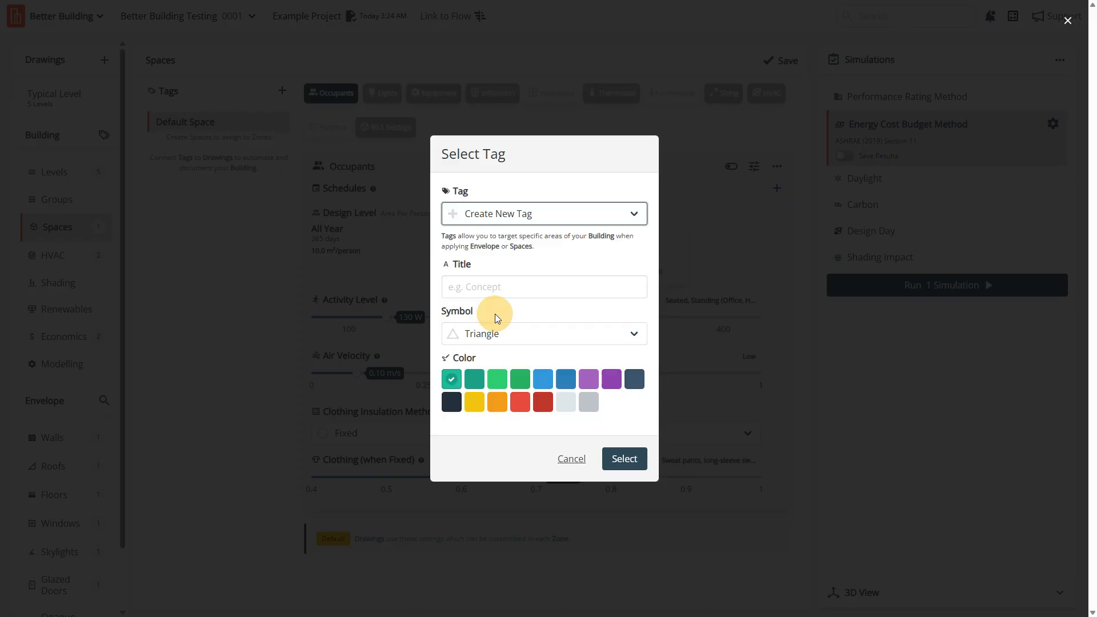
click(542, 286)
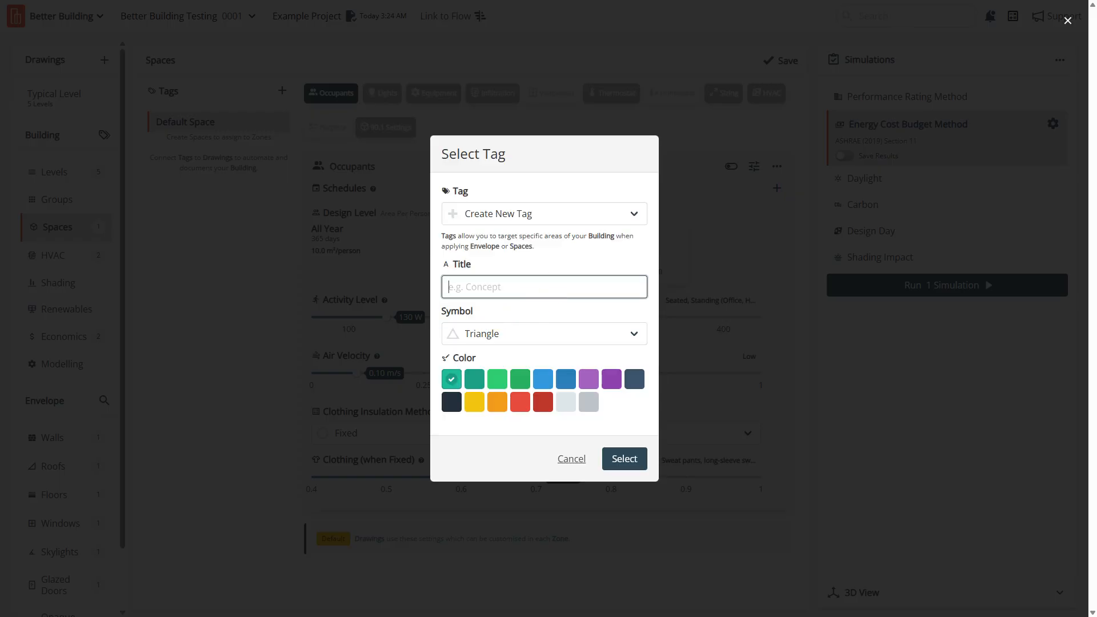
text(Office Space)
click(610, 381)
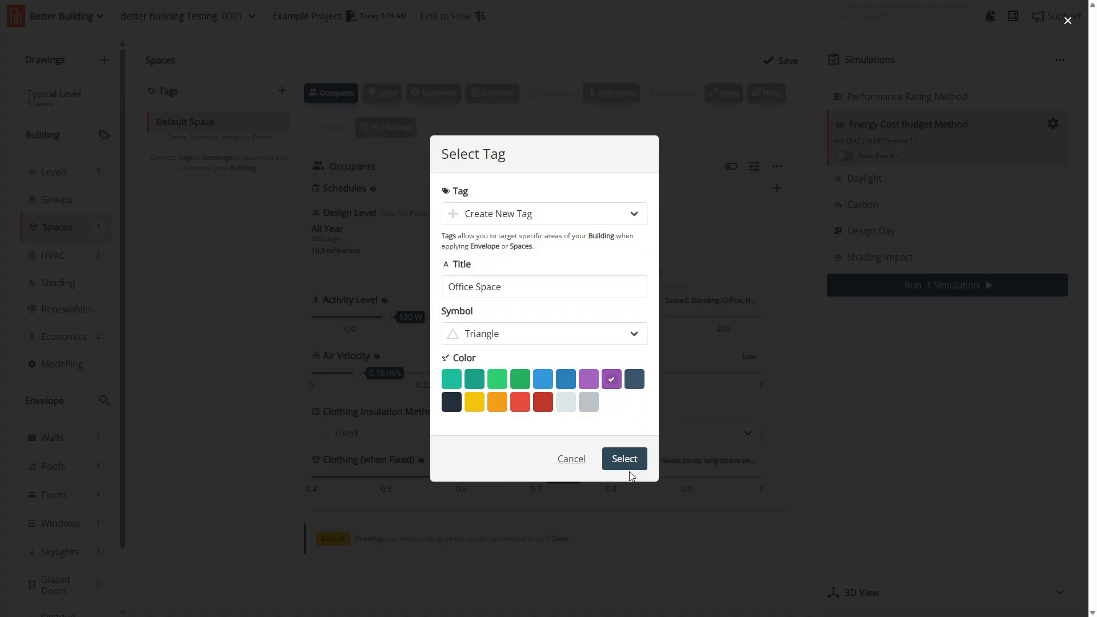
click(625, 460)
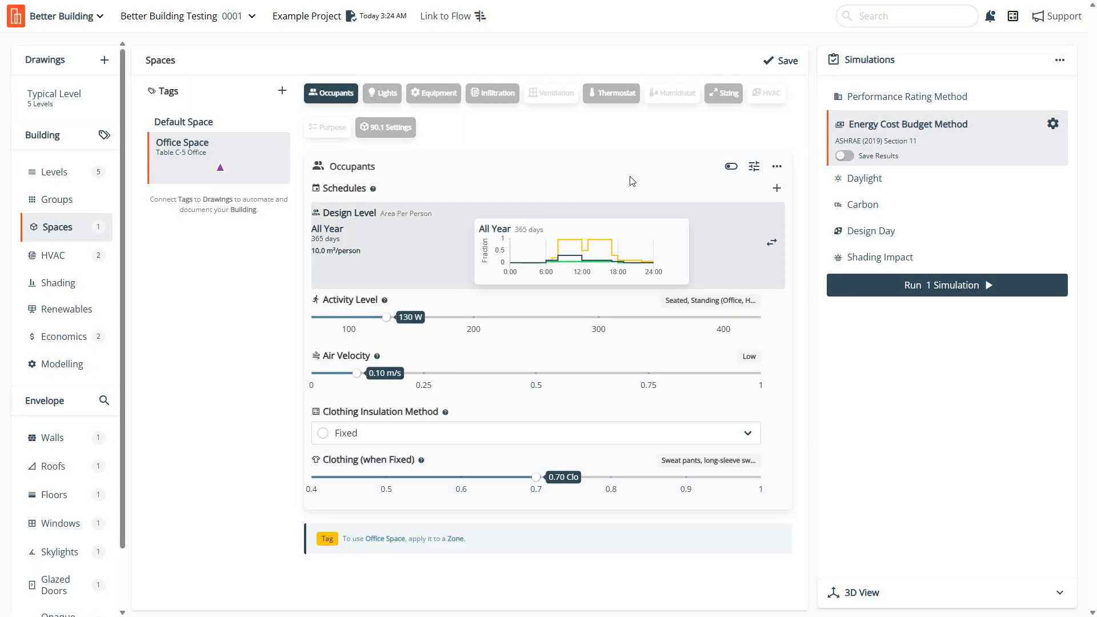
click(778, 61)
Step: Apply the Office Space tag to both zones of the Typical Level drawing and save it
mouse_move(164, 177)
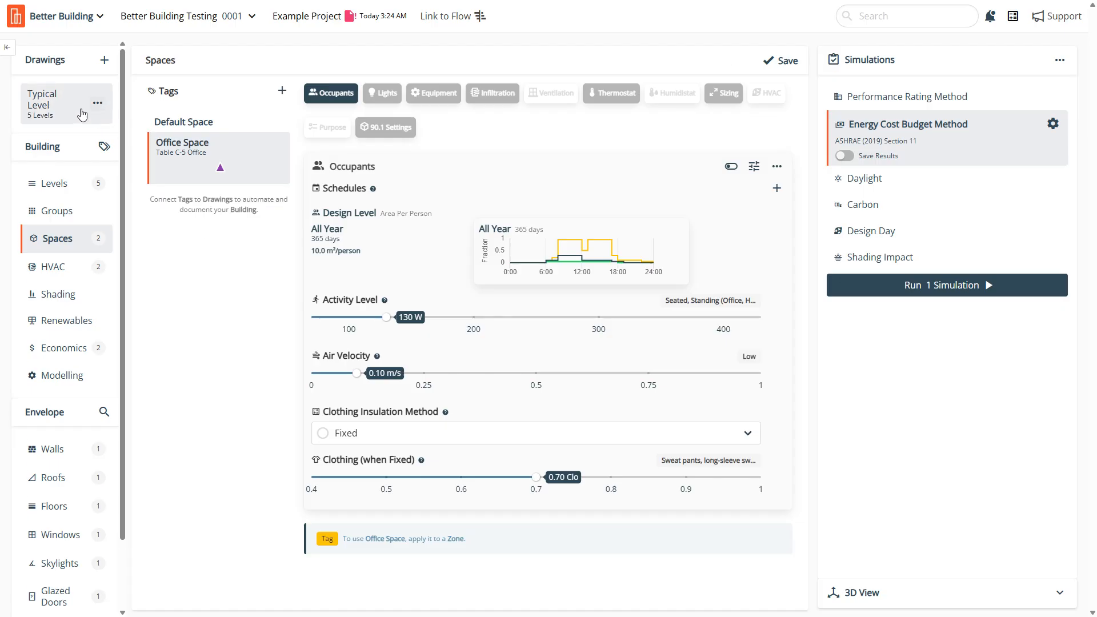
click(50, 106)
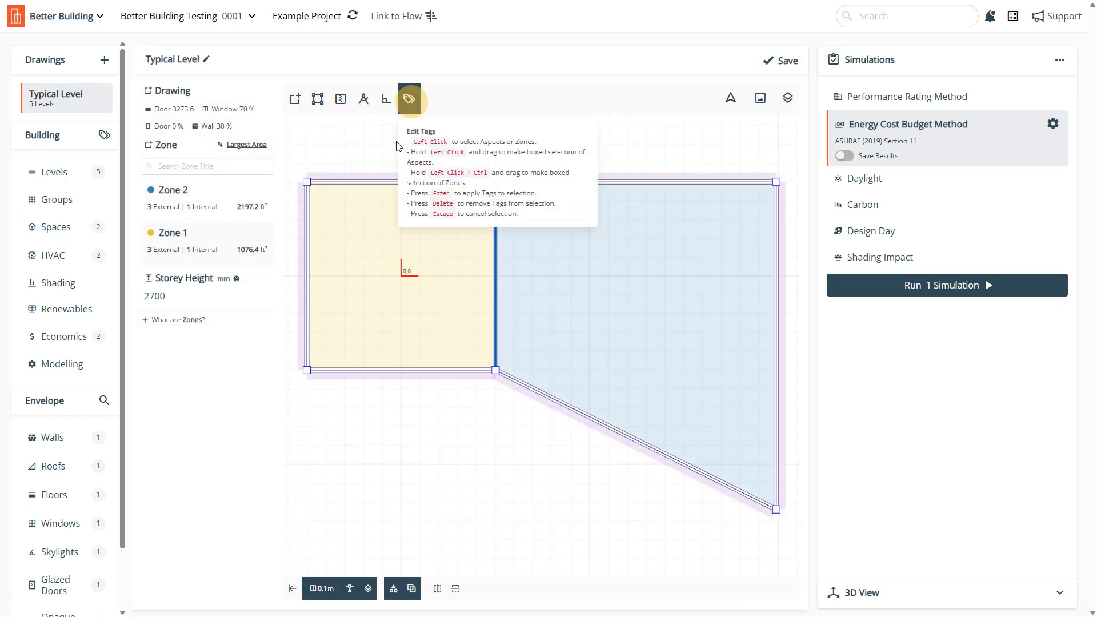
click(407, 98)
click(597, 263)
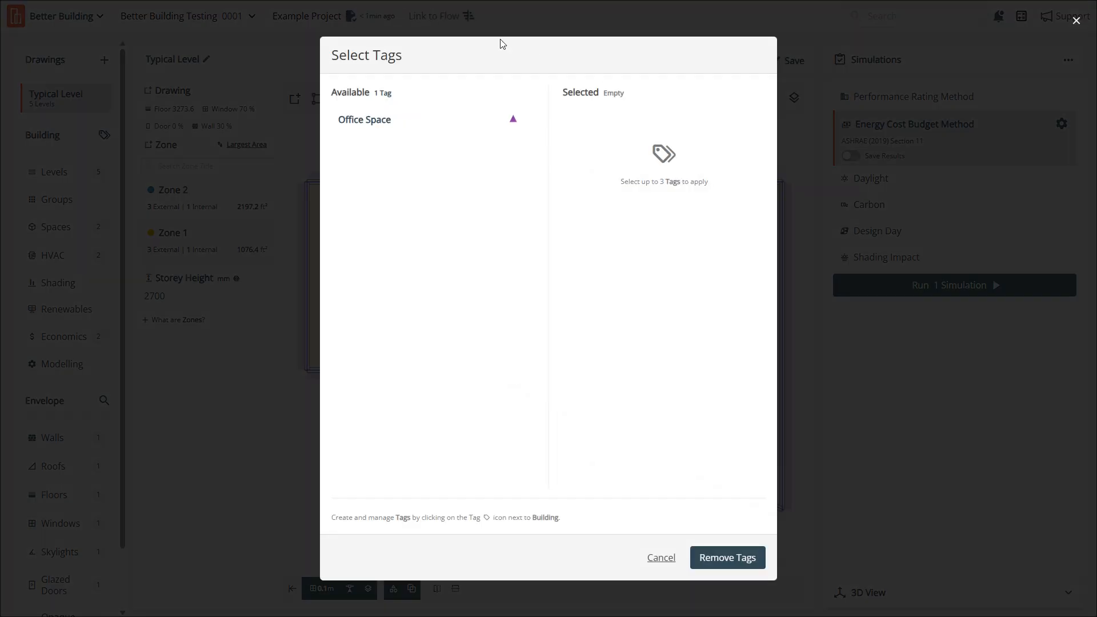
click(465, 127)
click(731, 556)
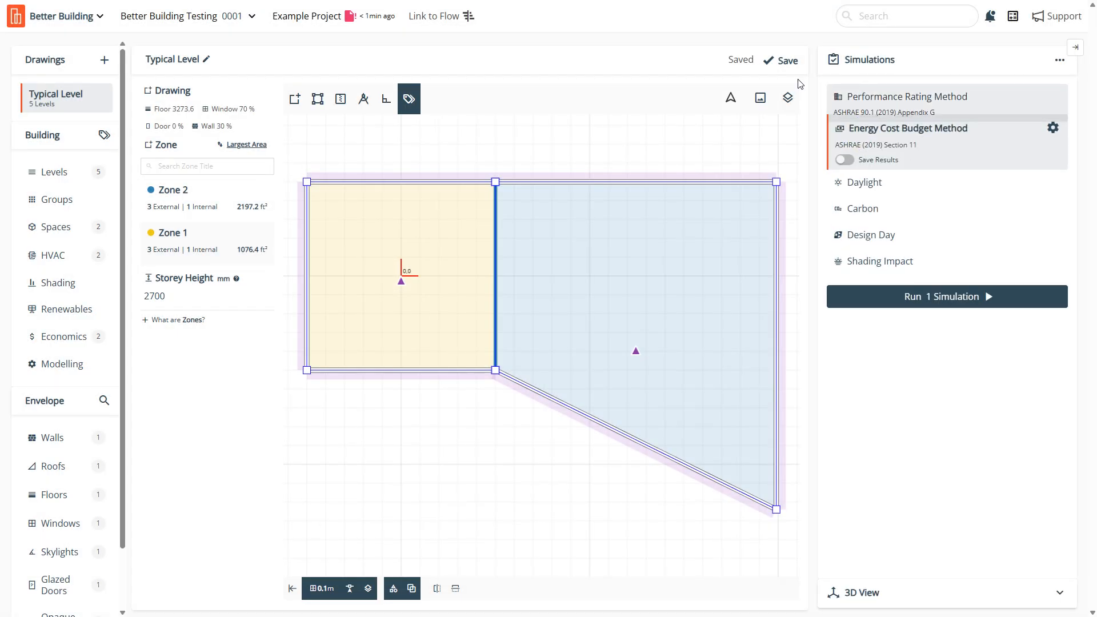
Step: Examine the Office Space's occupants, lights, equipment, infiltration and thermostat settings
click(42, 236)
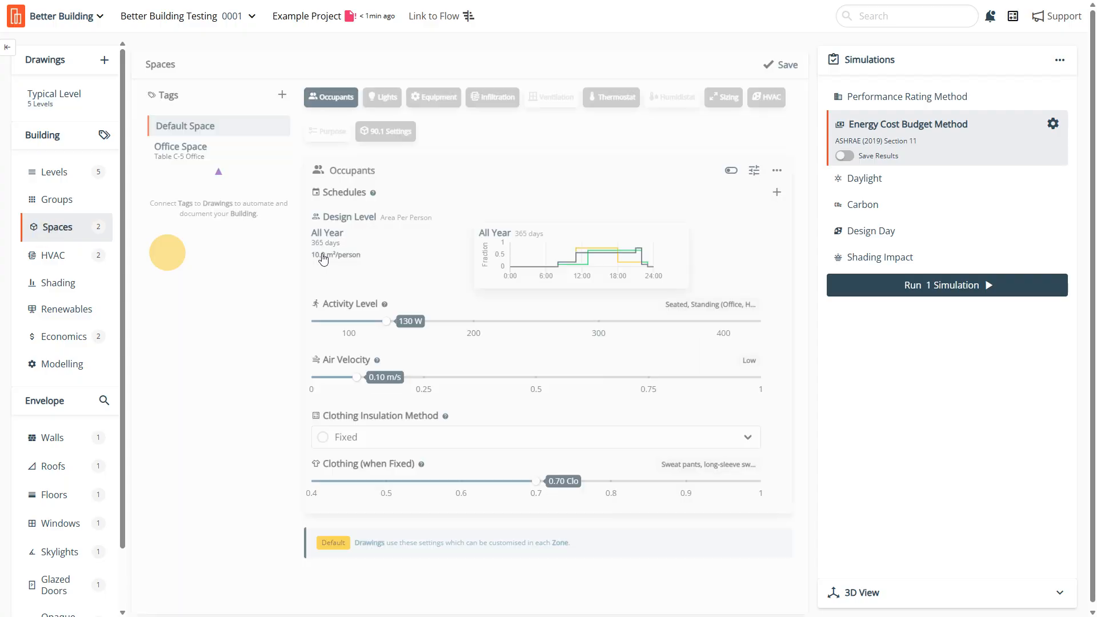
click(163, 165)
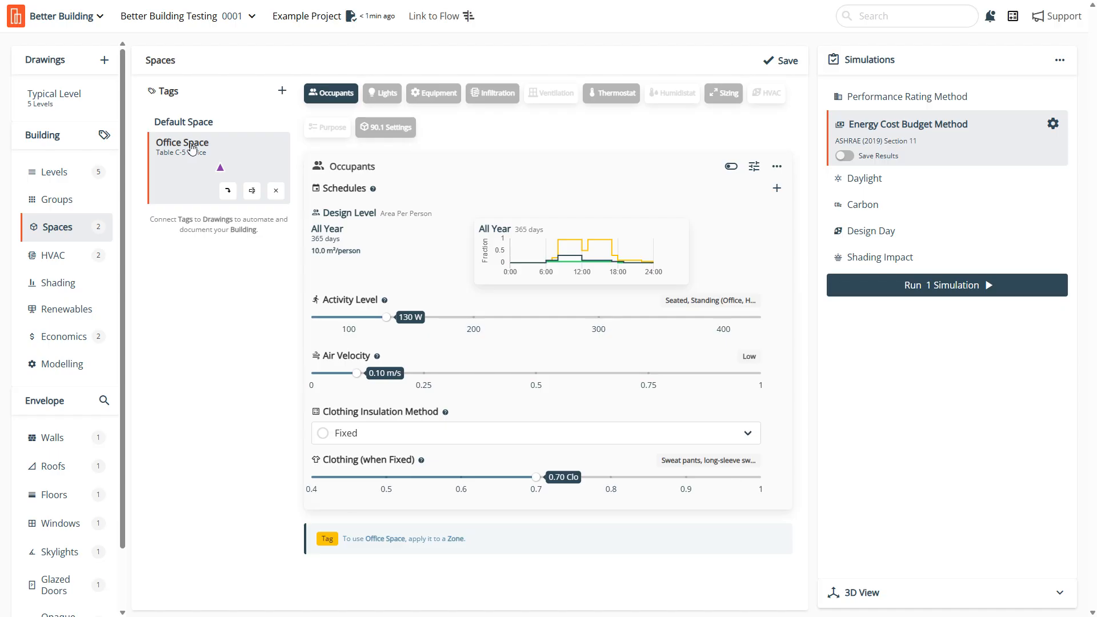
click(386, 95)
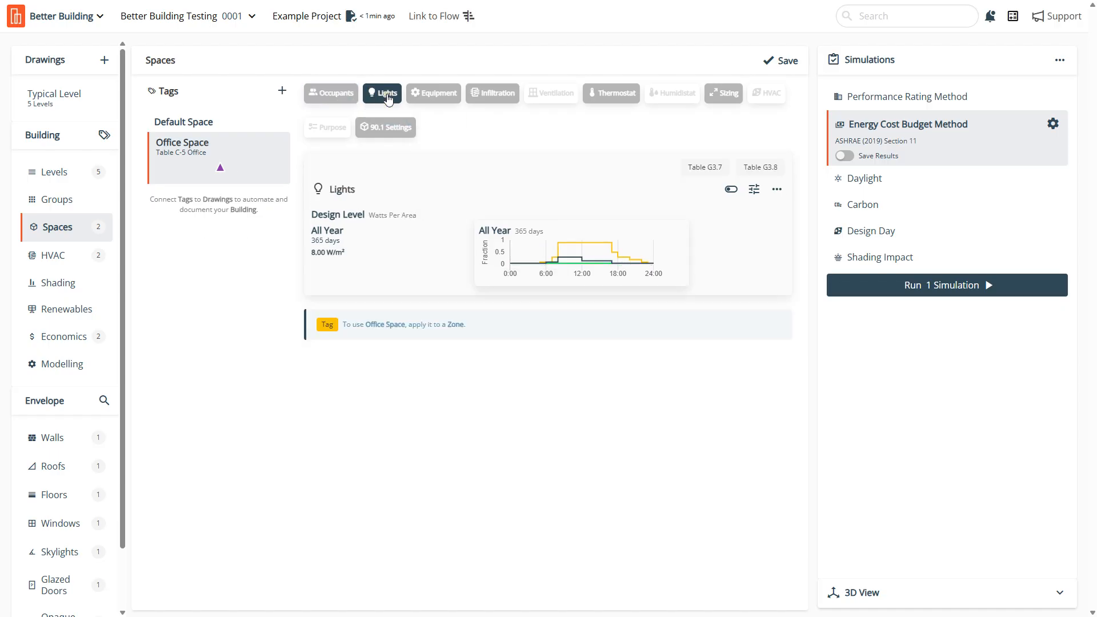
click(446, 101)
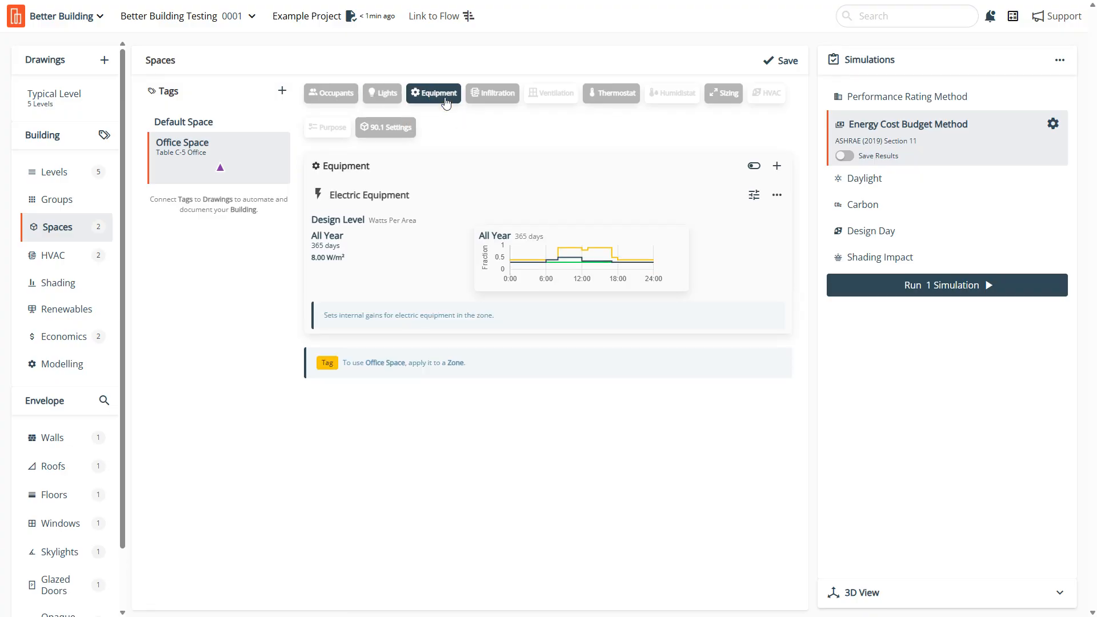
click(494, 102)
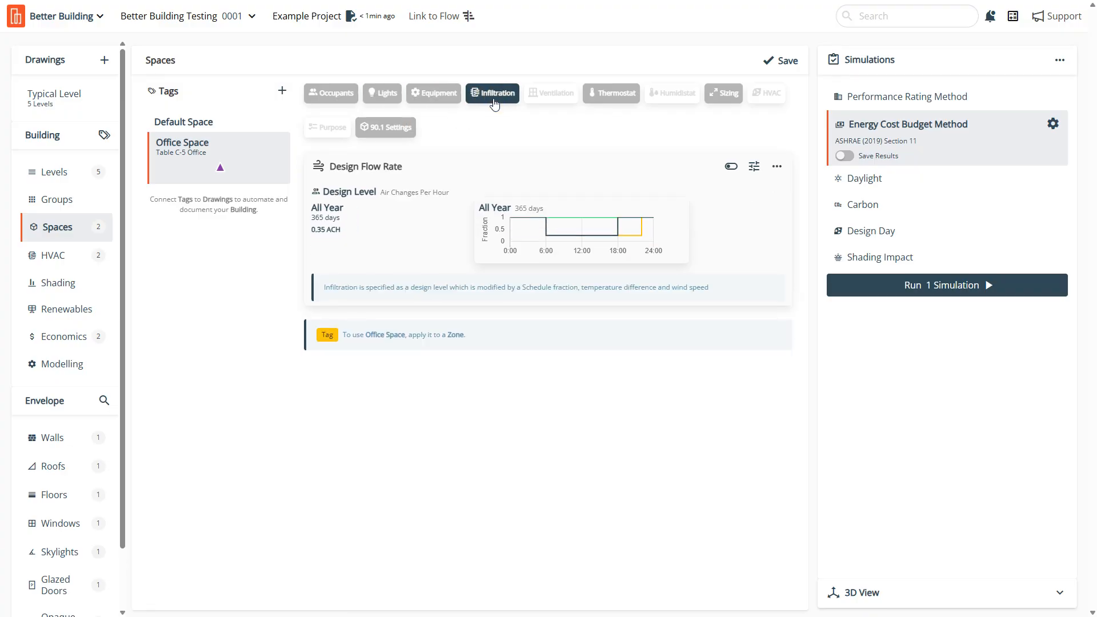
click(608, 98)
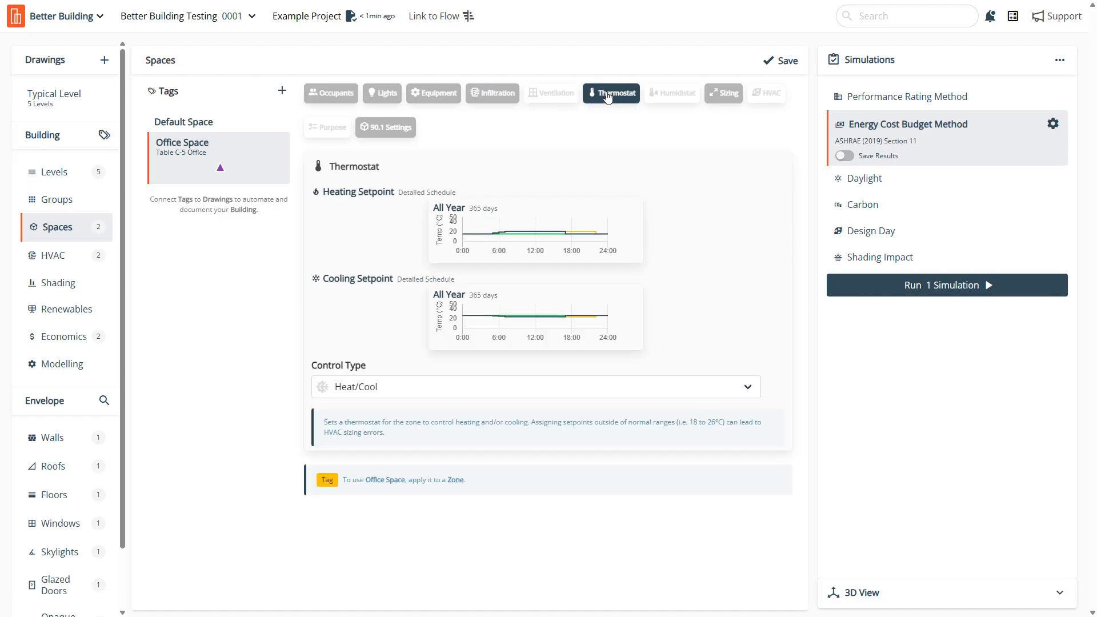
Step: Examine the Office Space's heating setpoint schedule for All Other Days, Sunday and Saturday without changing it
click(563, 216)
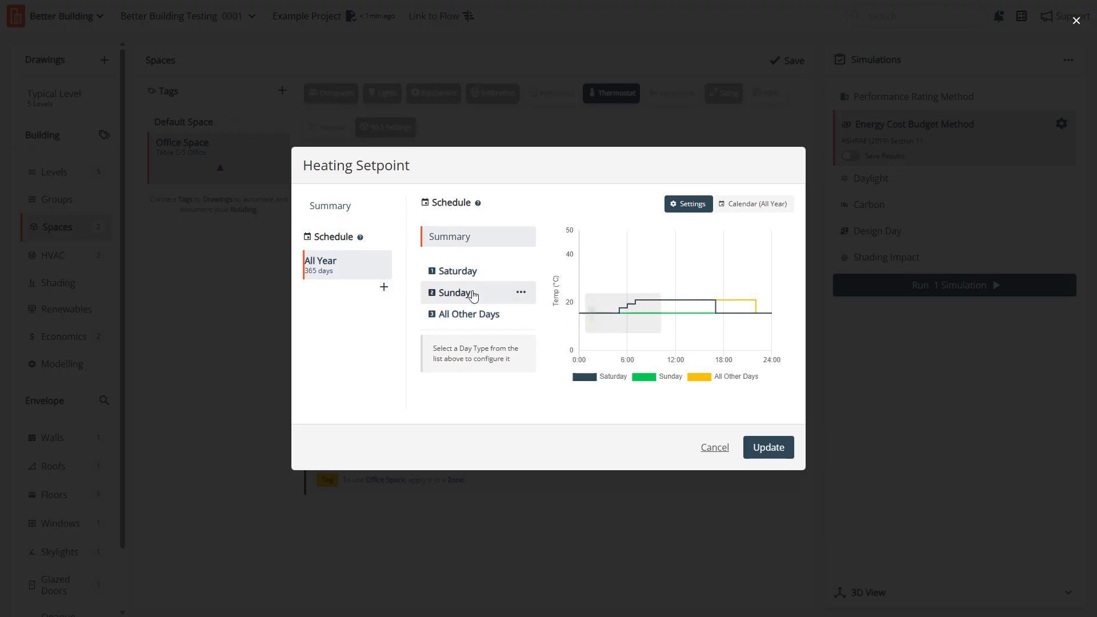
click(472, 313)
scroll(663, 359, down, 3)
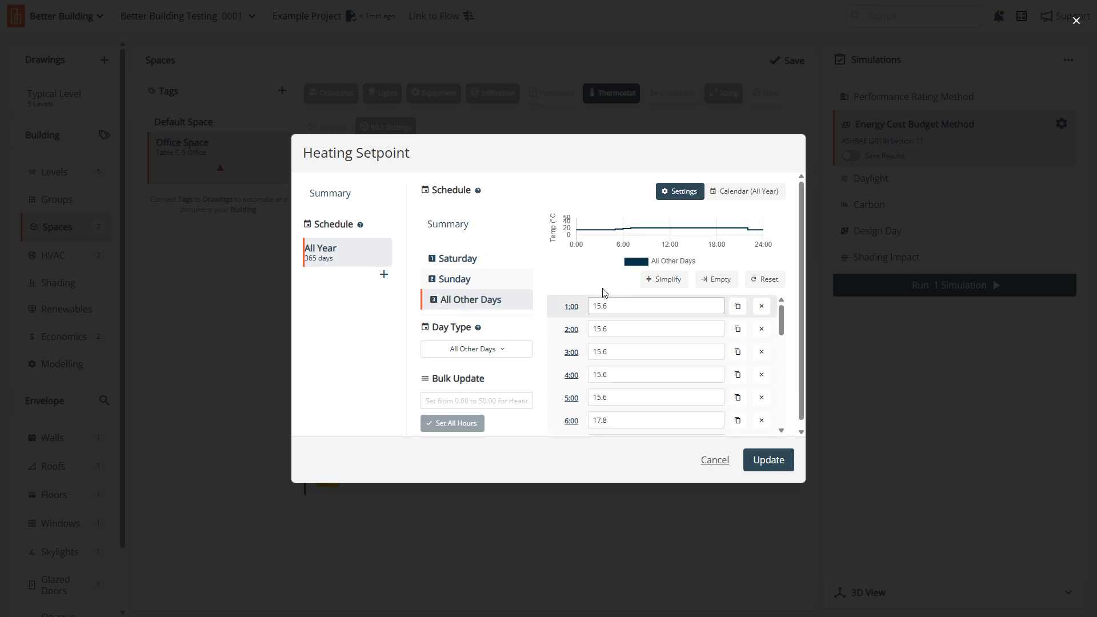
scroll(662, 360, up, 3)
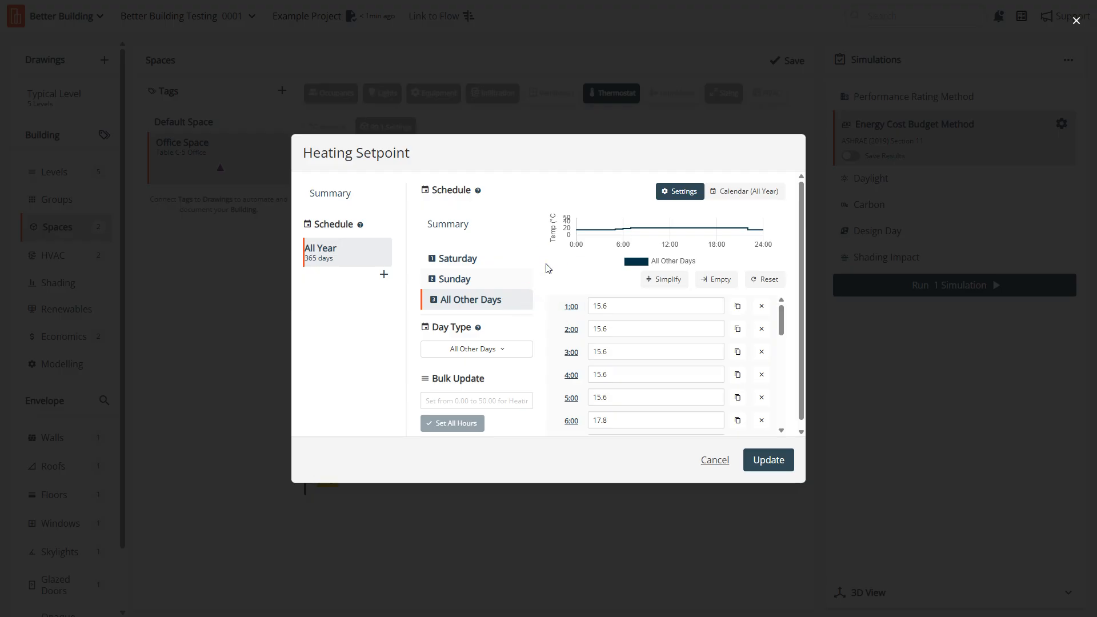
scroll(638, 377, down, 2)
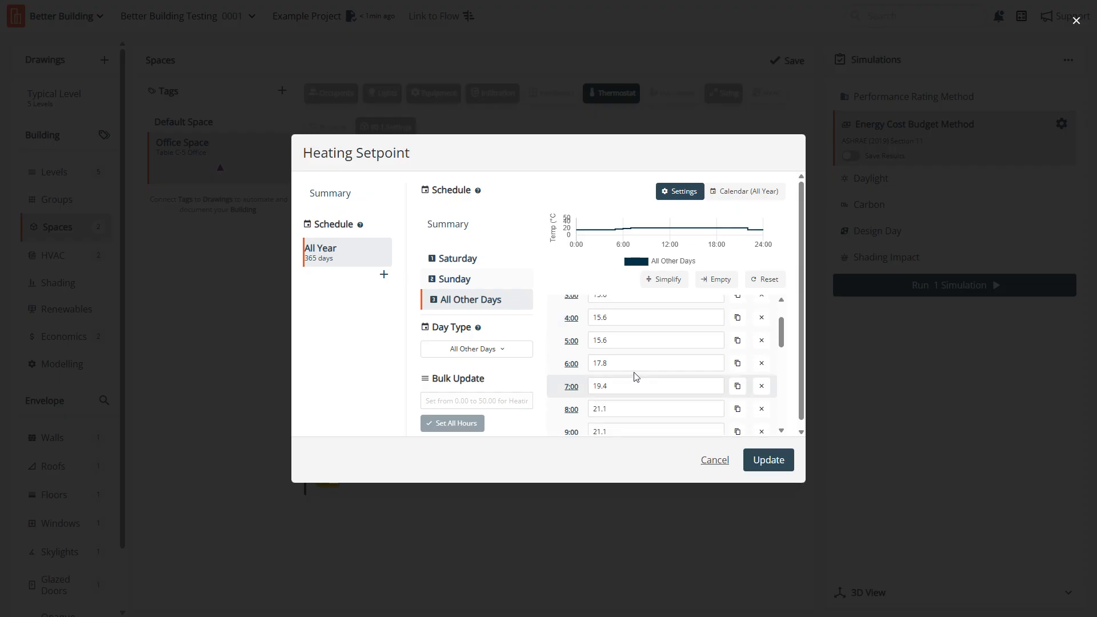
scroll(636, 377, down, 2)
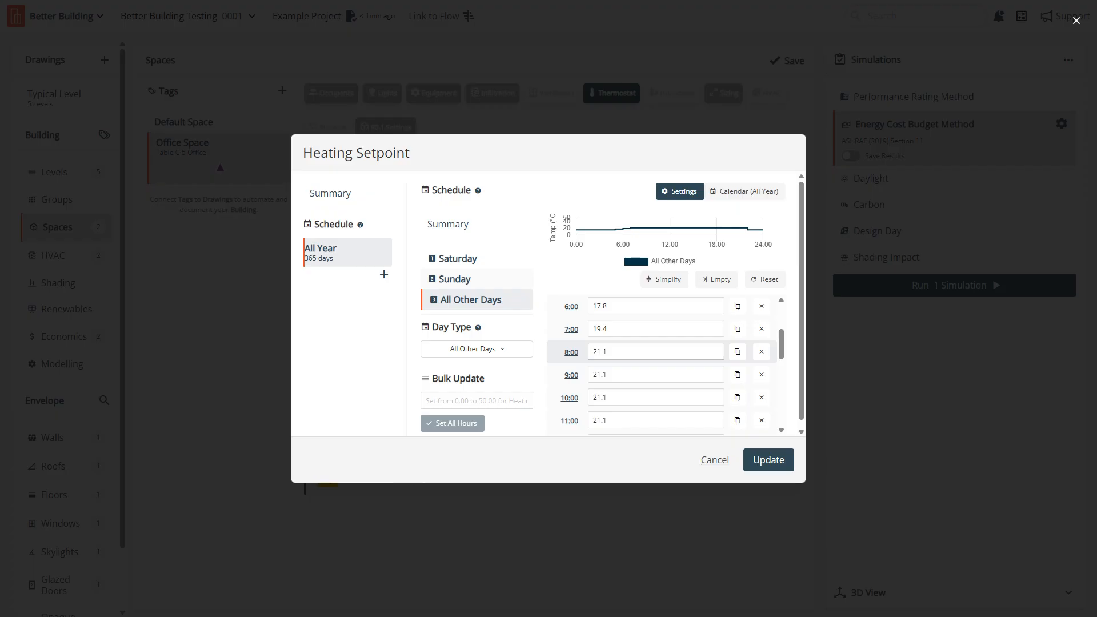
scroll(657, 365, down, 2)
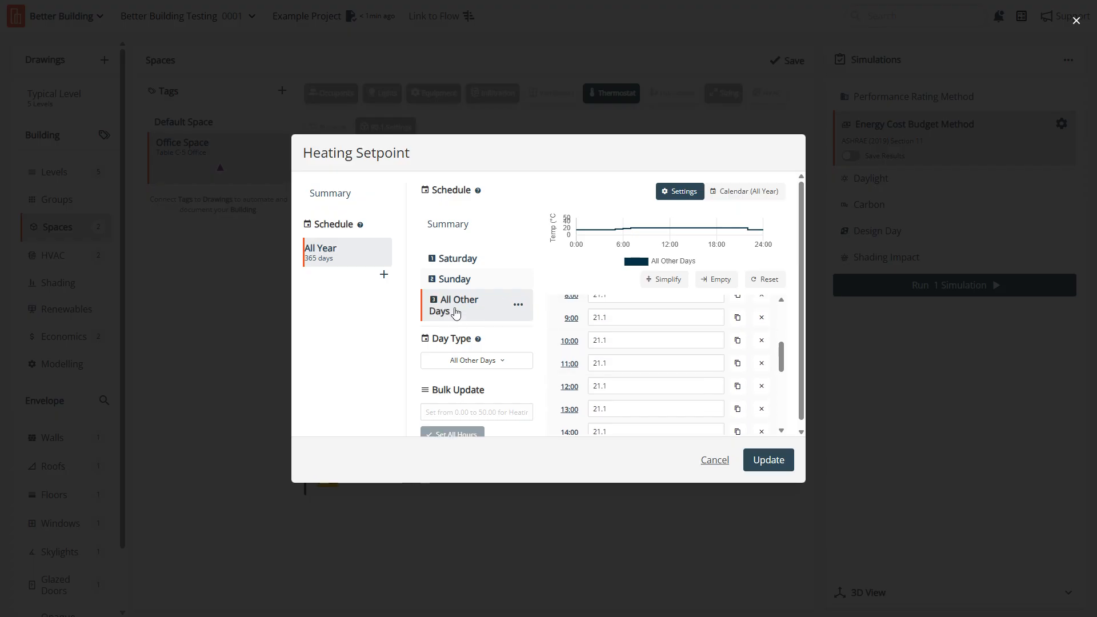
click(449, 282)
click(452, 265)
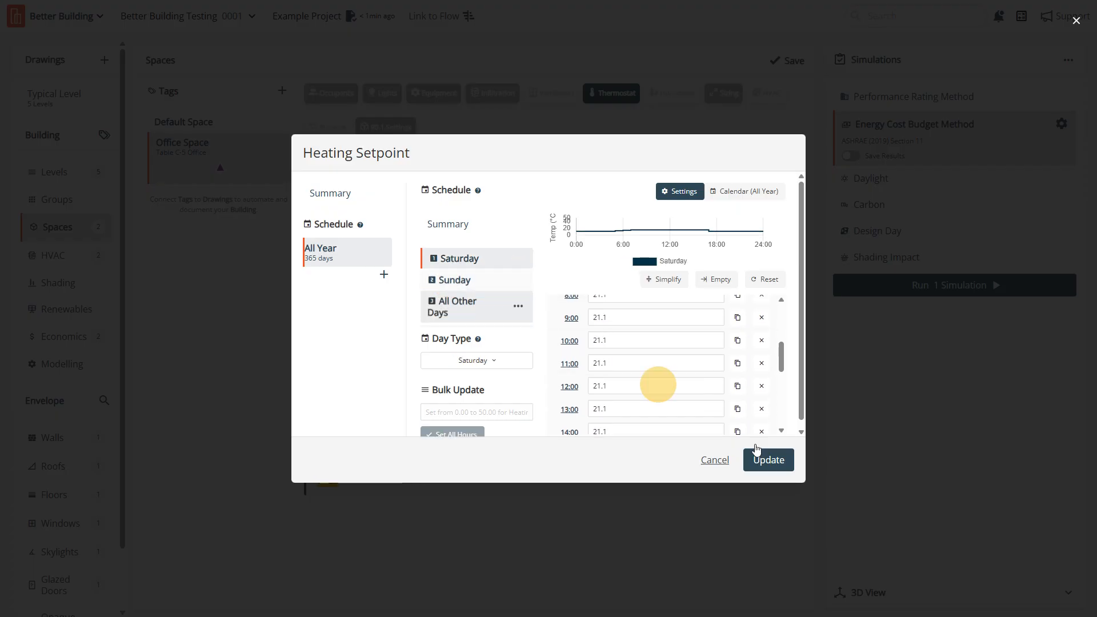
click(715, 461)
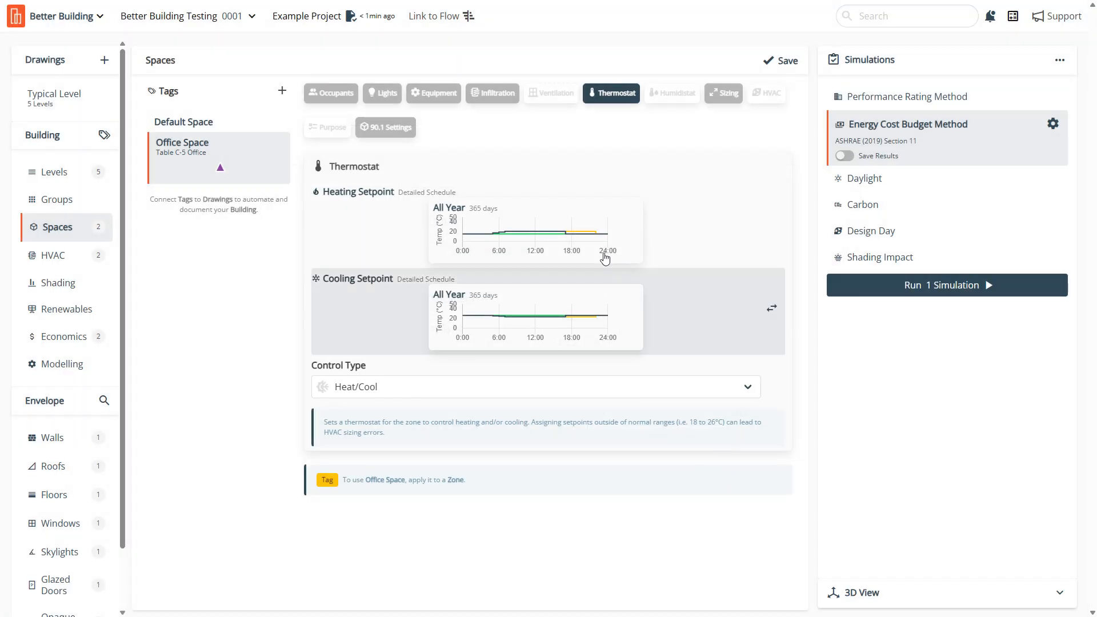
Step: Try tempering the Office Space in its HVAC settings and revert it
click(730, 101)
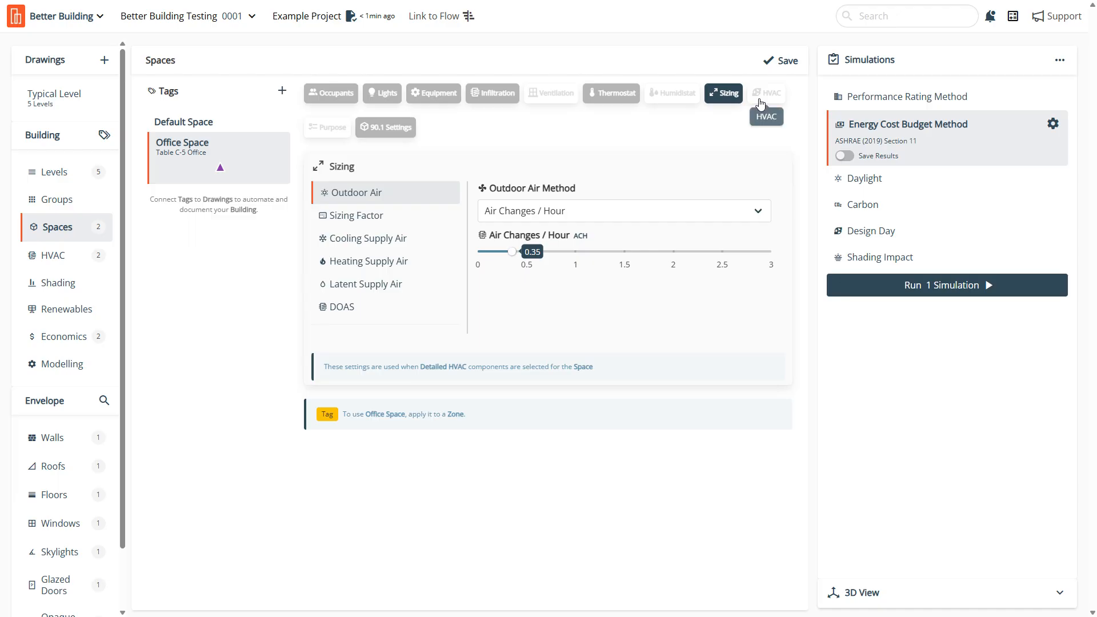
click(757, 101)
click(529, 207)
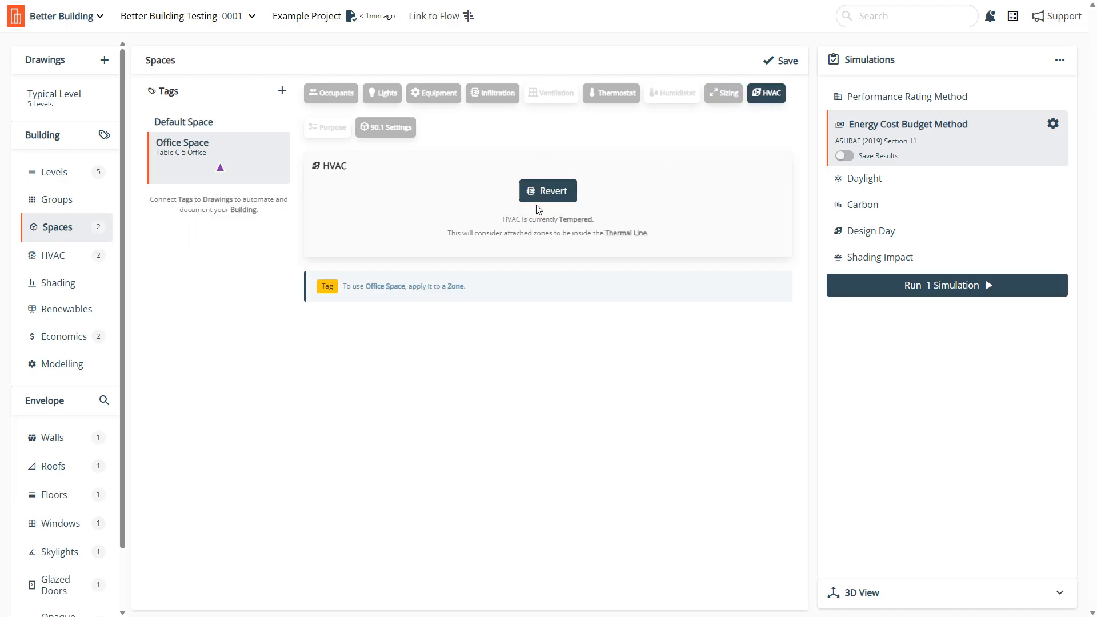
click(539, 193)
click(547, 209)
click(548, 183)
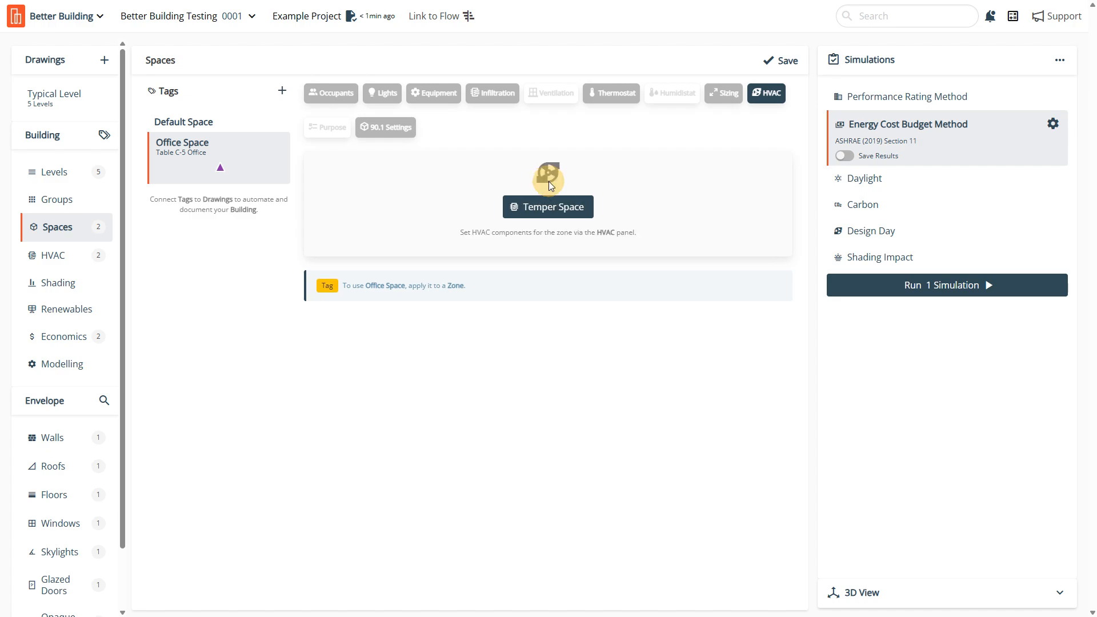
click(783, 60)
drag(456, 234, 668, 195)
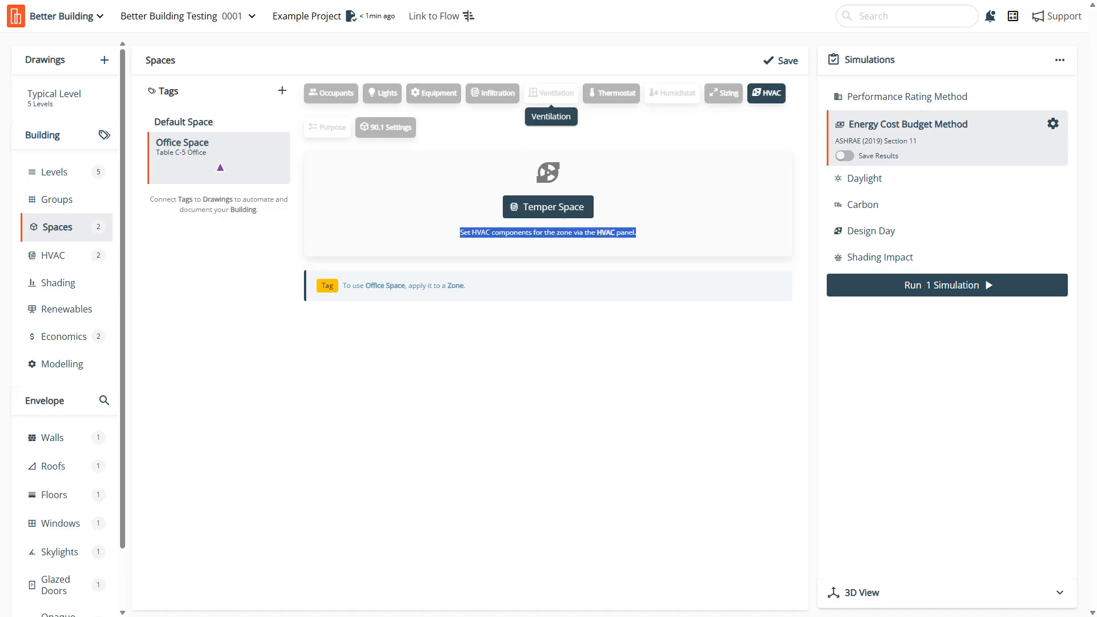
Step: Show the Office Space's 90.1 settings and add a Performance Rating Method simulation with climate zone 2A Hot Humid
click(378, 134)
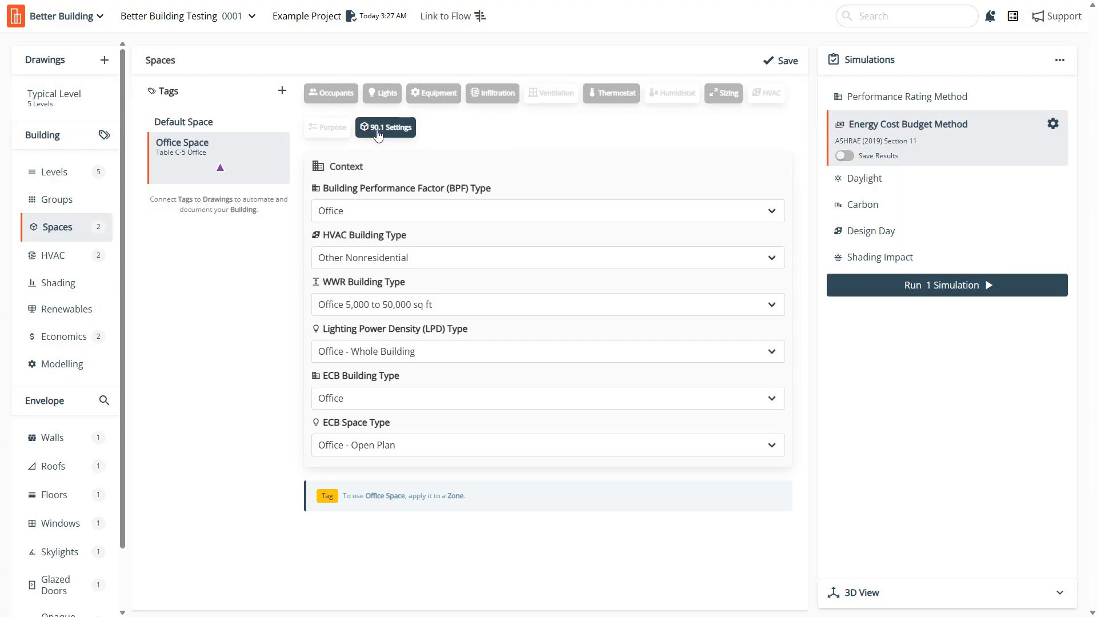
mouse_move(250, 186)
click(913, 95)
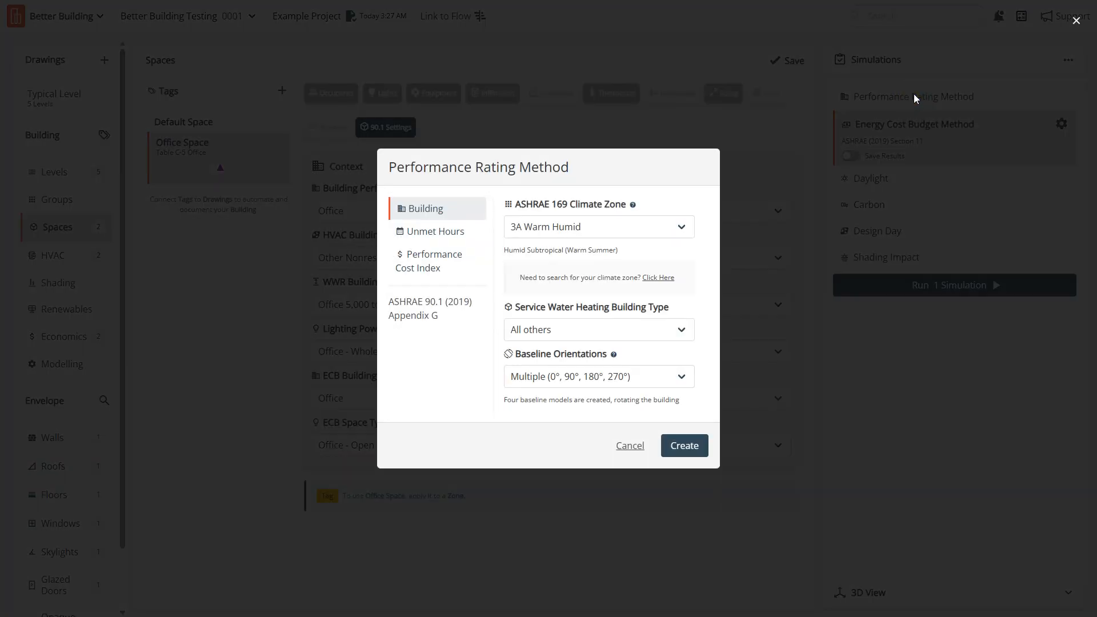
click(555, 227)
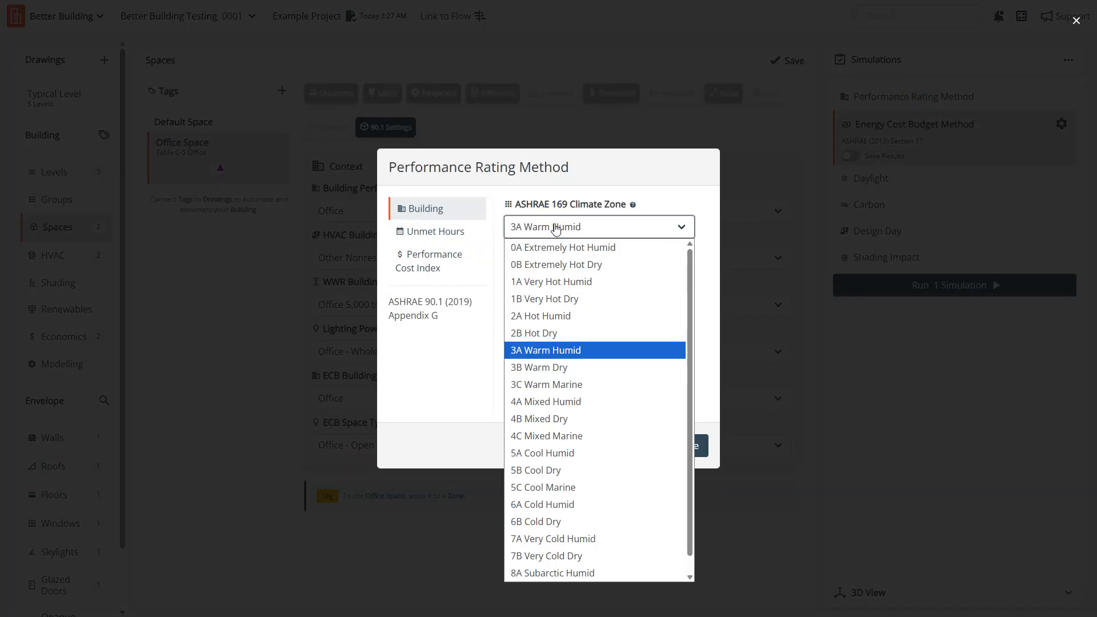
click(551, 316)
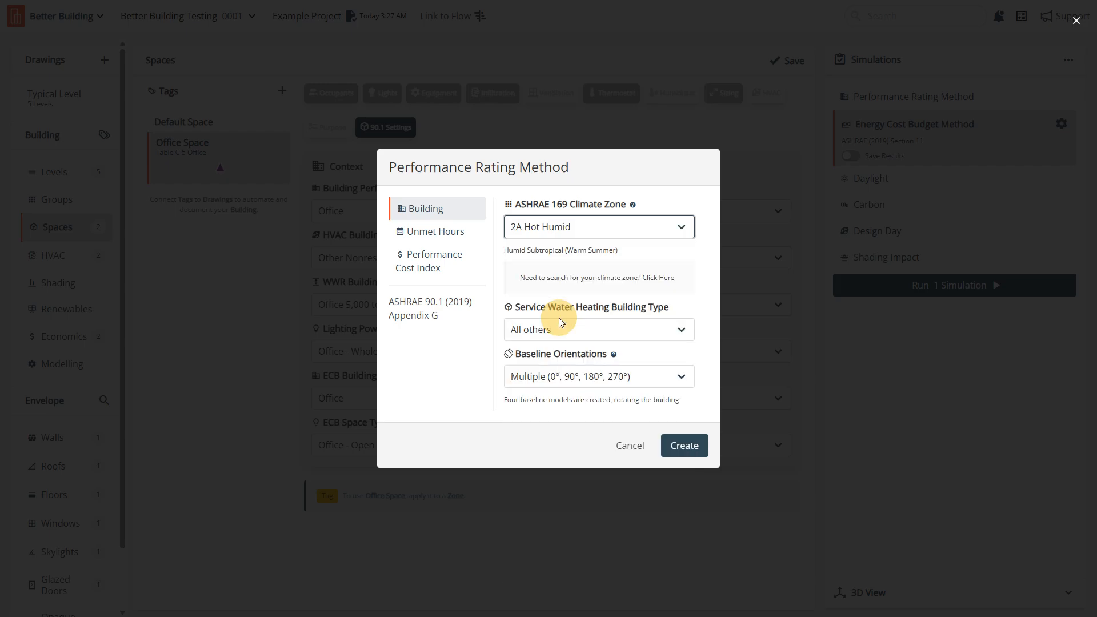
click(685, 445)
click(936, 170)
click(1006, 159)
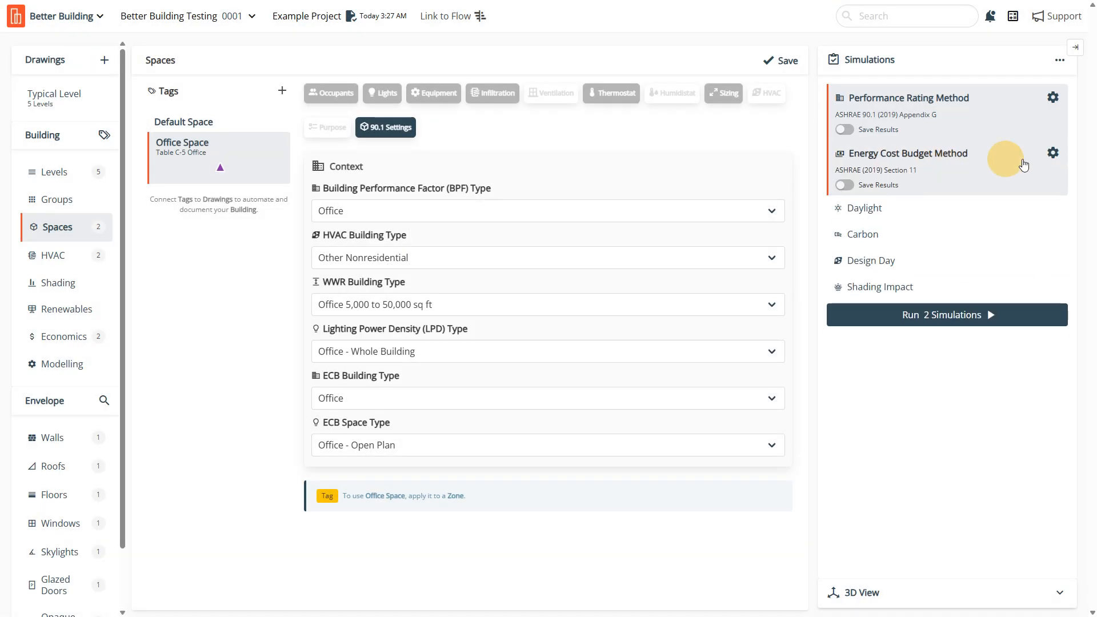
Step: Check the climate zone used in the Energy Cost Budget Method simulation's settings
click(1053, 153)
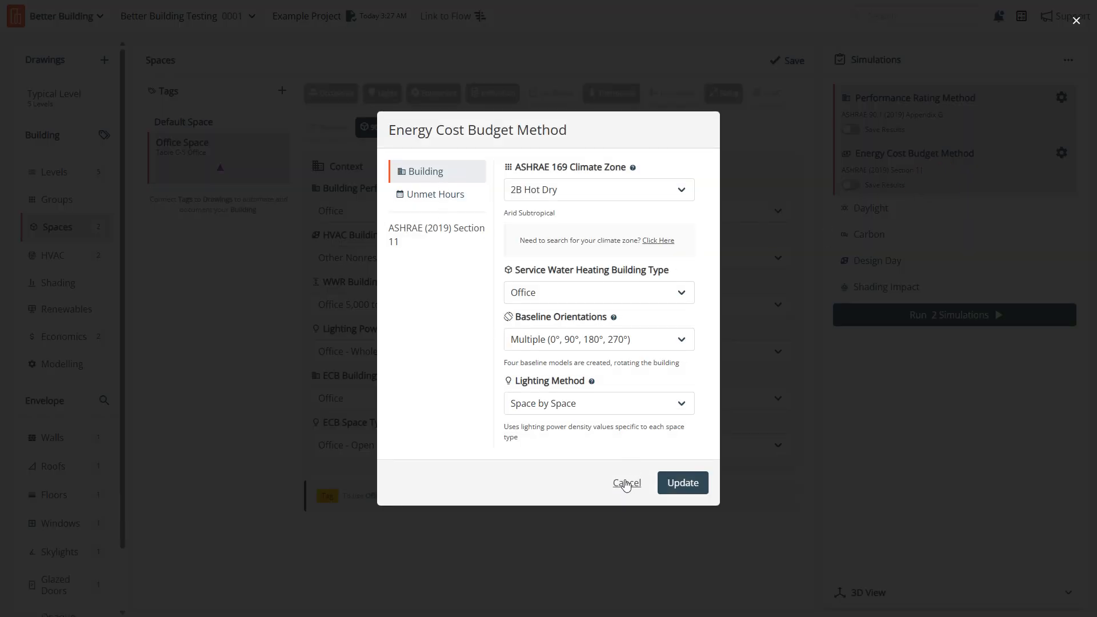
click(626, 483)
click(954, 114)
click(954, 115)
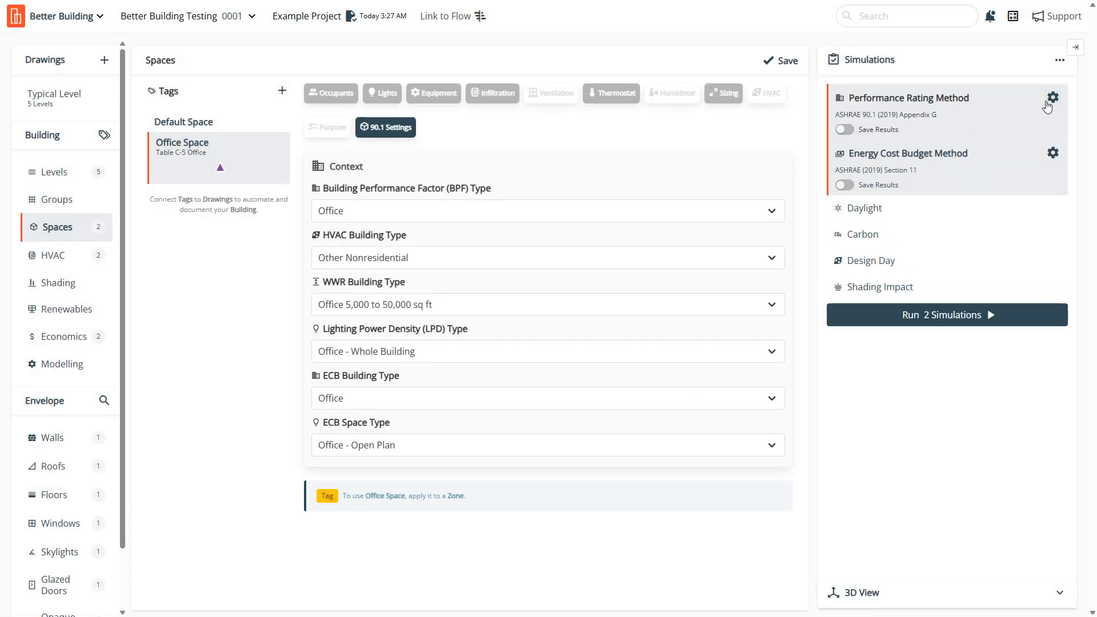
Step: Set the Performance Rating Method's climate zone to 2B Hot Dry, review its cost index and unmet hours settings, and update it
click(1053, 97)
click(606, 226)
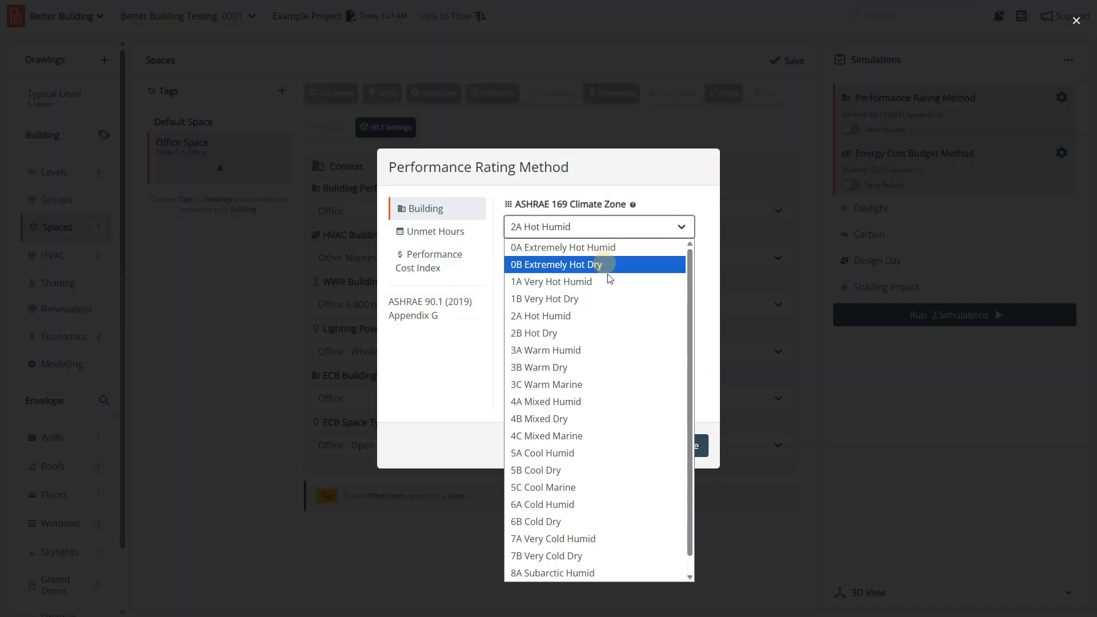
click(617, 337)
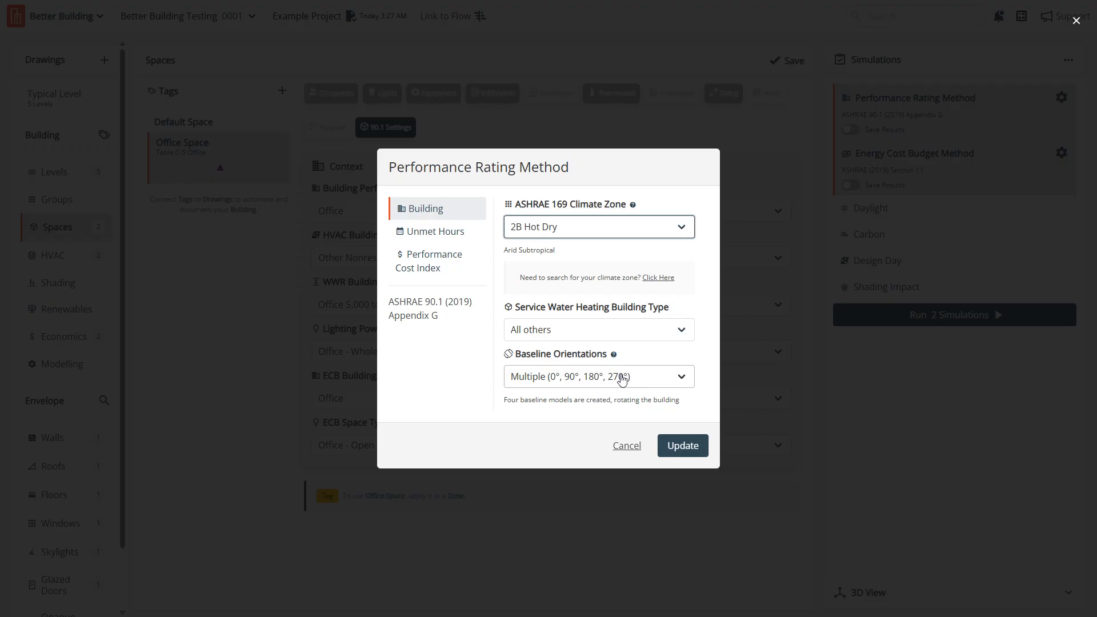
click(466, 253)
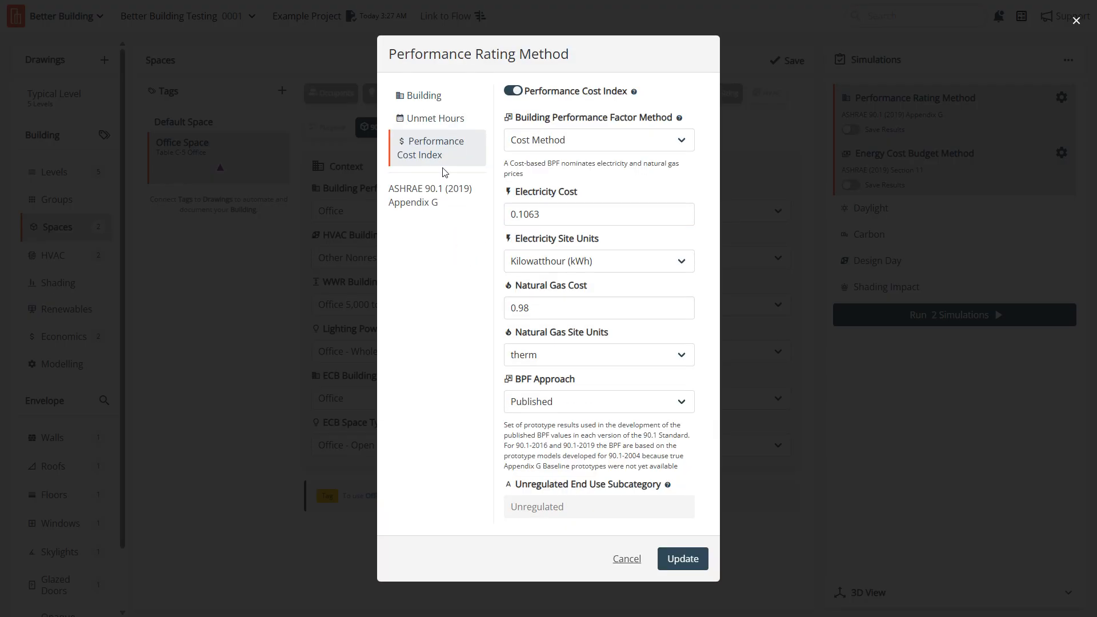
click(436, 125)
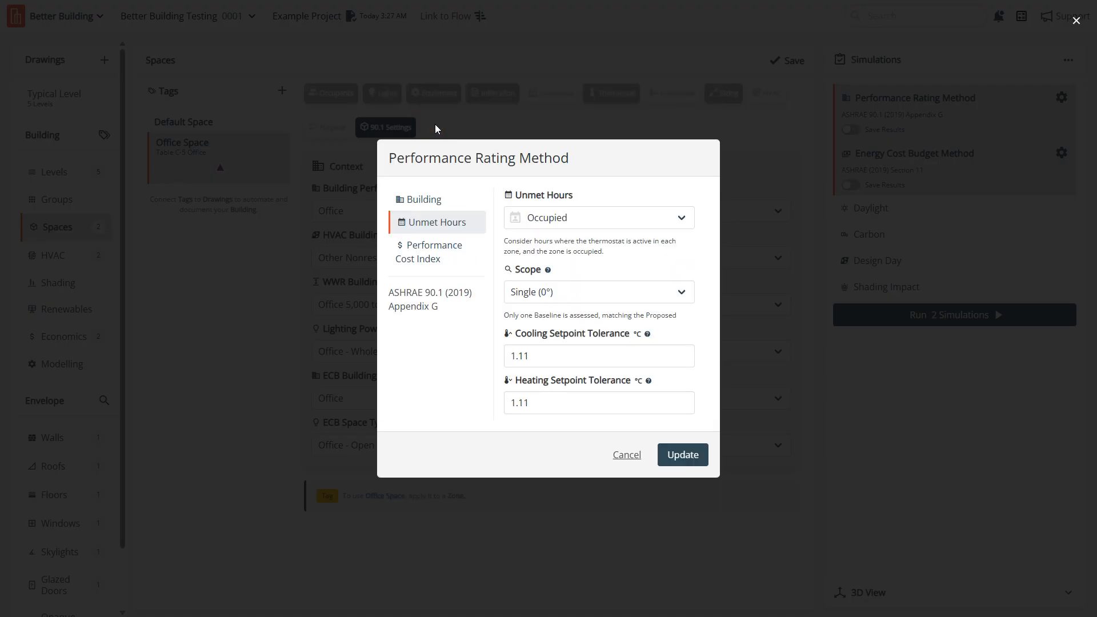
click(678, 457)
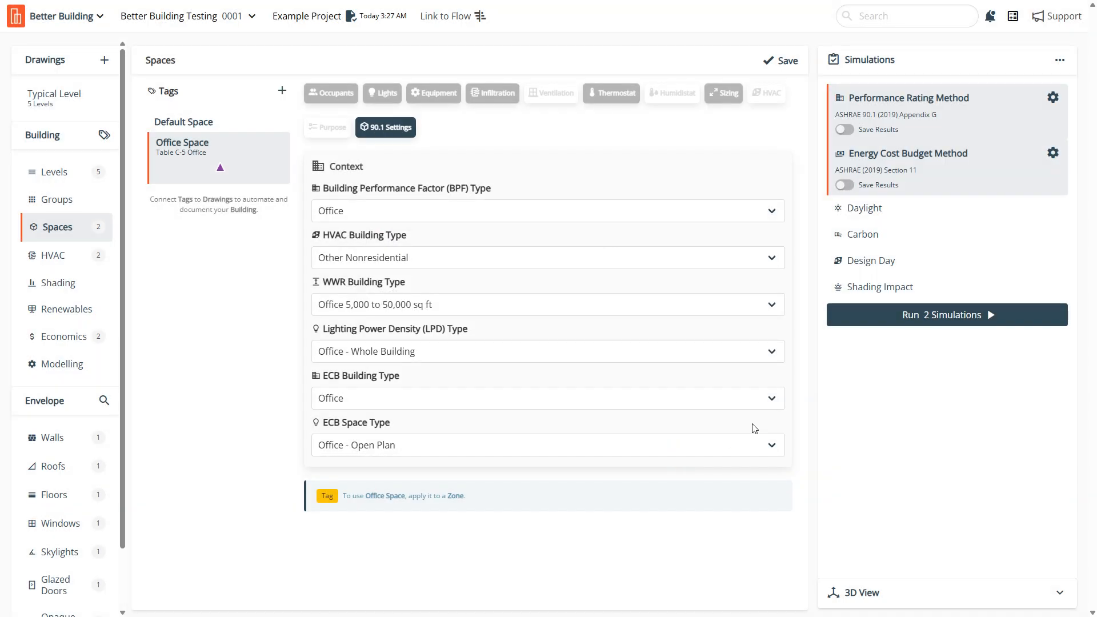
Step: Check the ECB space type and building type options in the Office Space's 90.1 settings and save the spaces
click(781, 61)
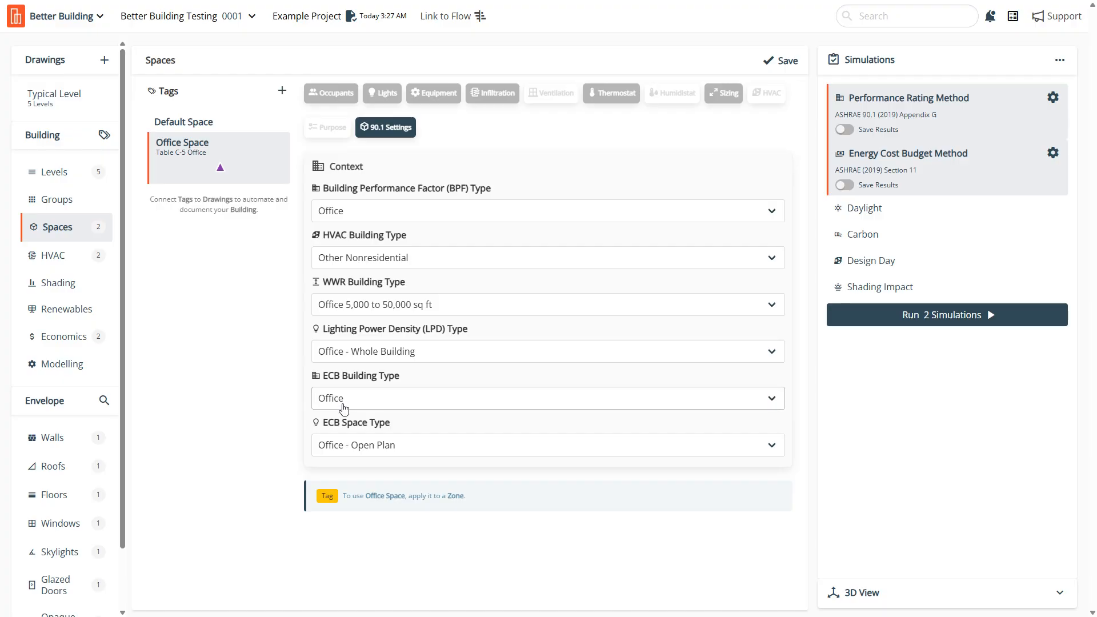
click(381, 444)
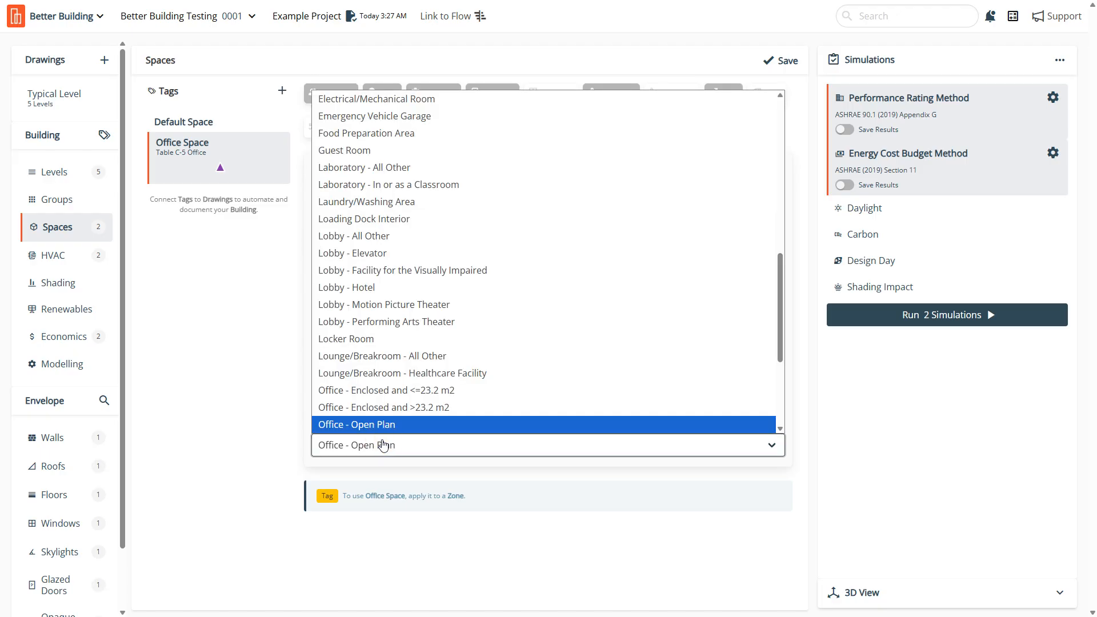
click(243, 431)
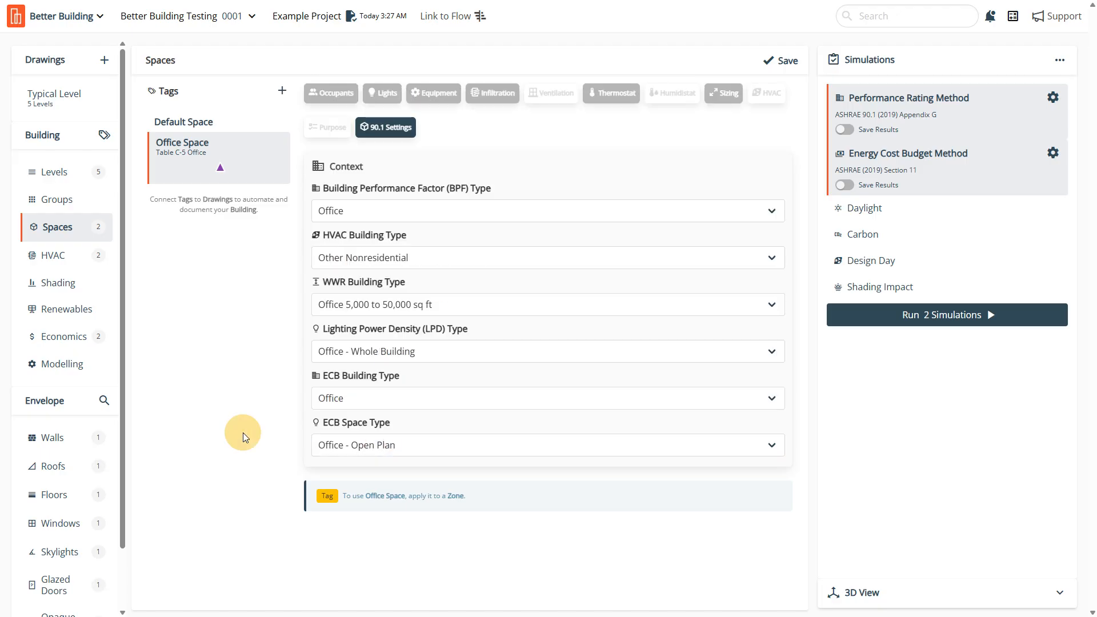
click(384, 404)
click(384, 400)
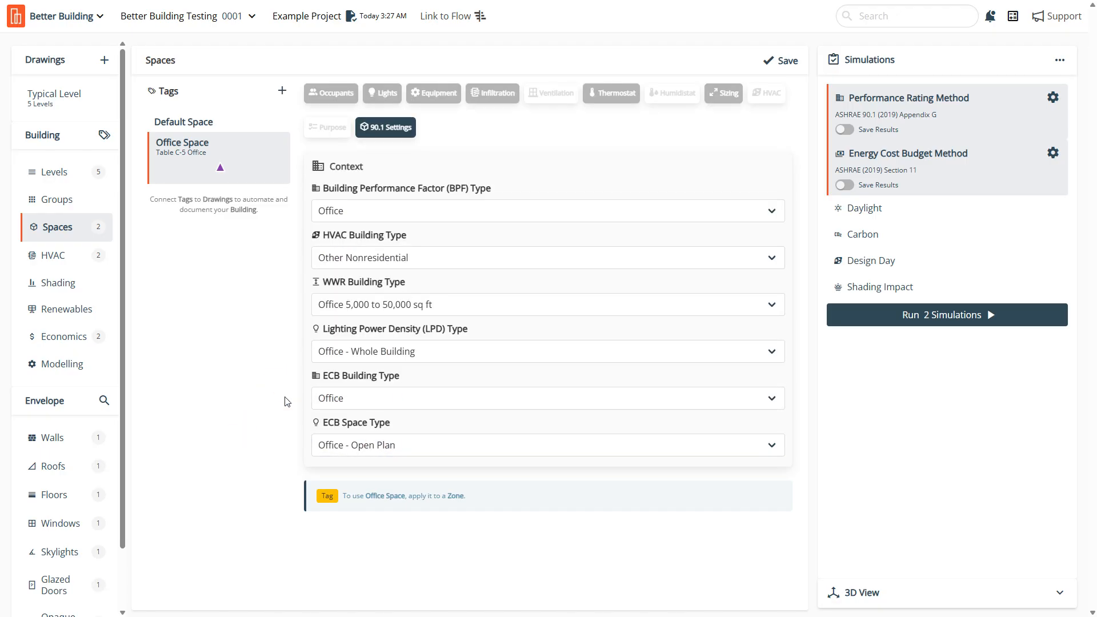
click(787, 61)
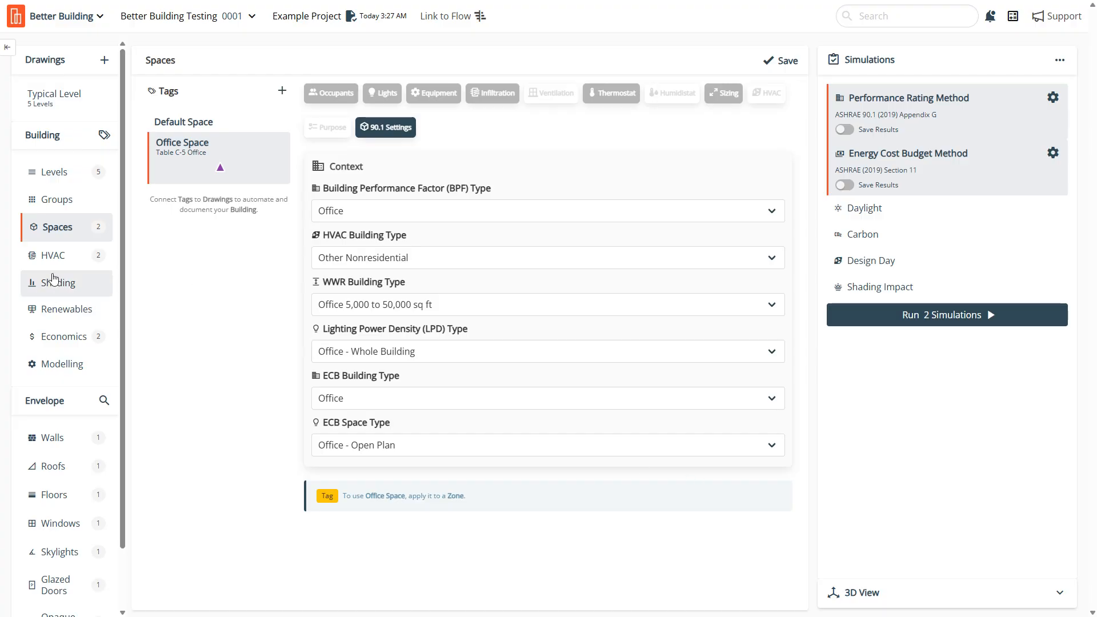
Step: Clear all existing components from the building's HVAC schematic
click(50, 260)
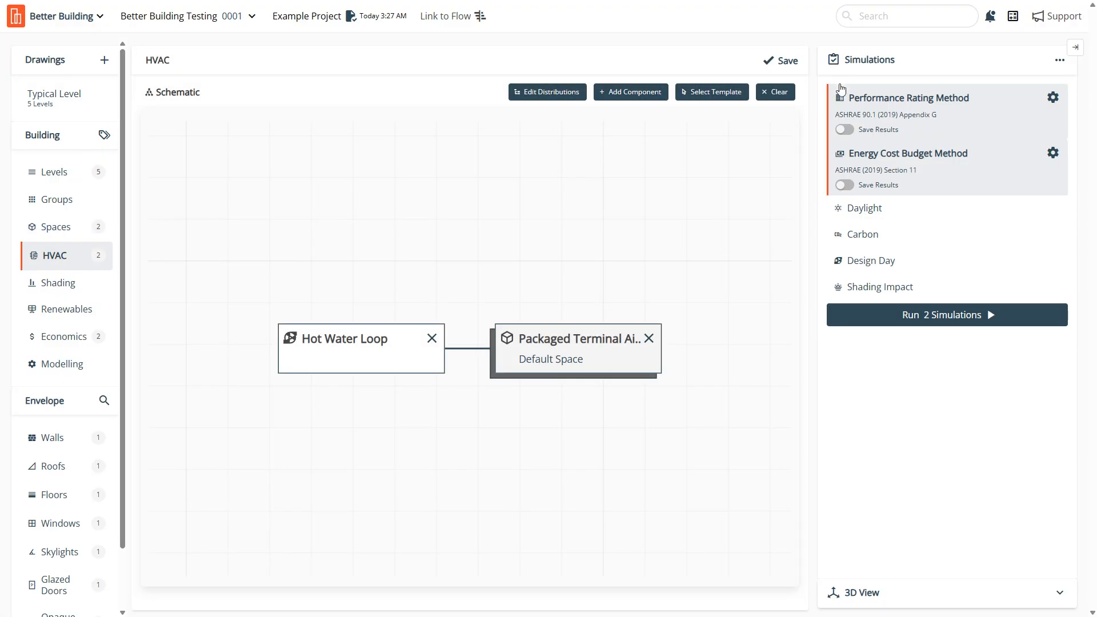
click(767, 93)
click(637, 357)
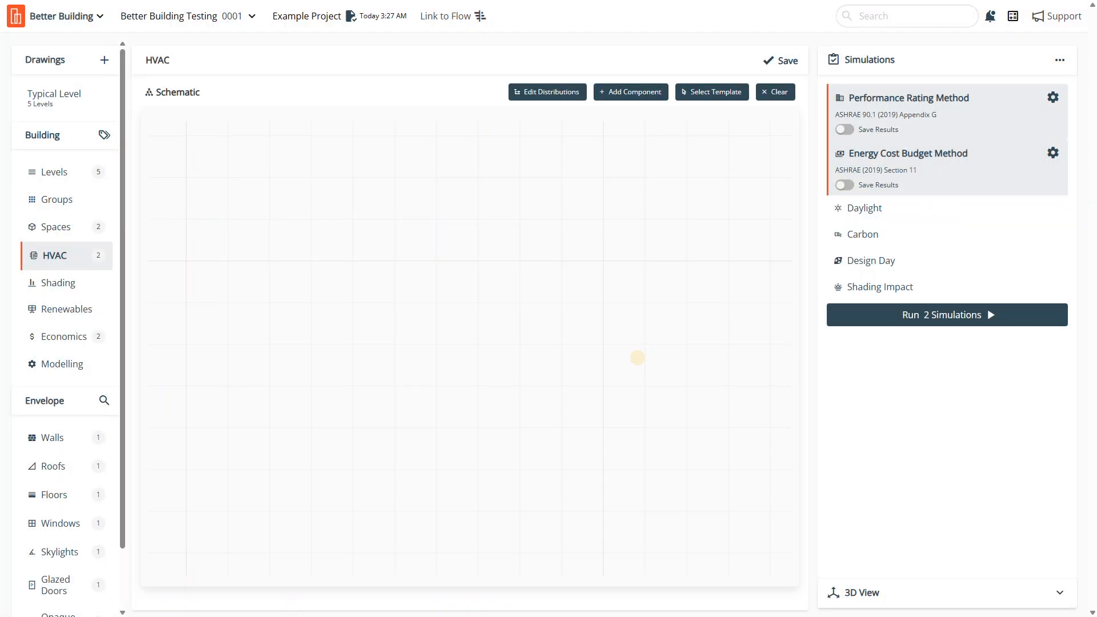
Step: Apply the Basic HVAC template Variable Refrigerant Flow (incl. Outside Air) to the schematic
click(704, 102)
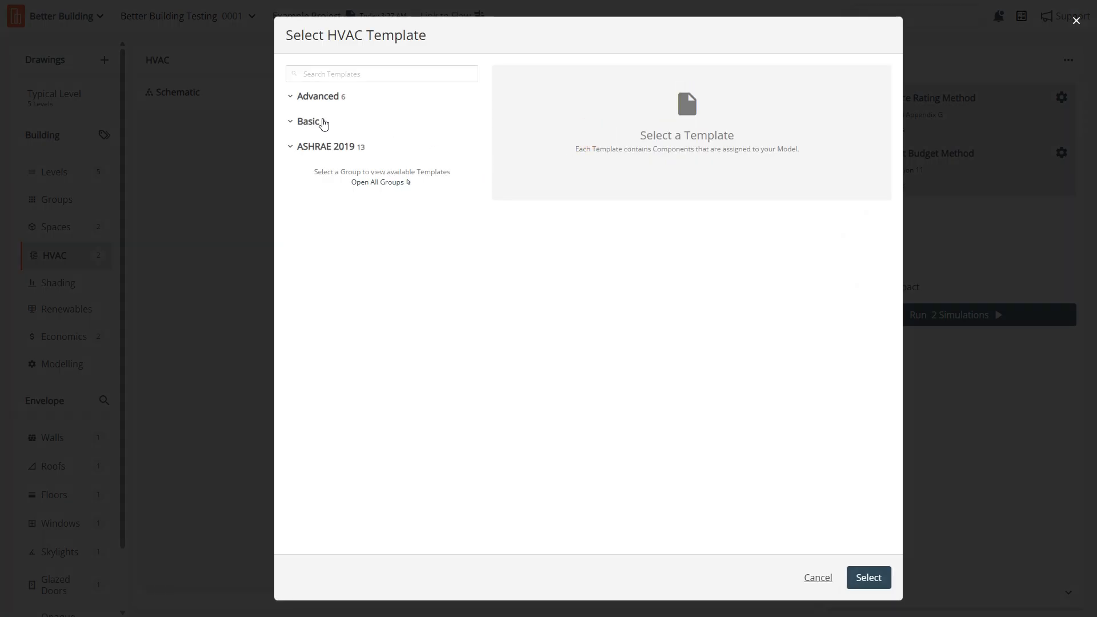
click(320, 121)
click(348, 189)
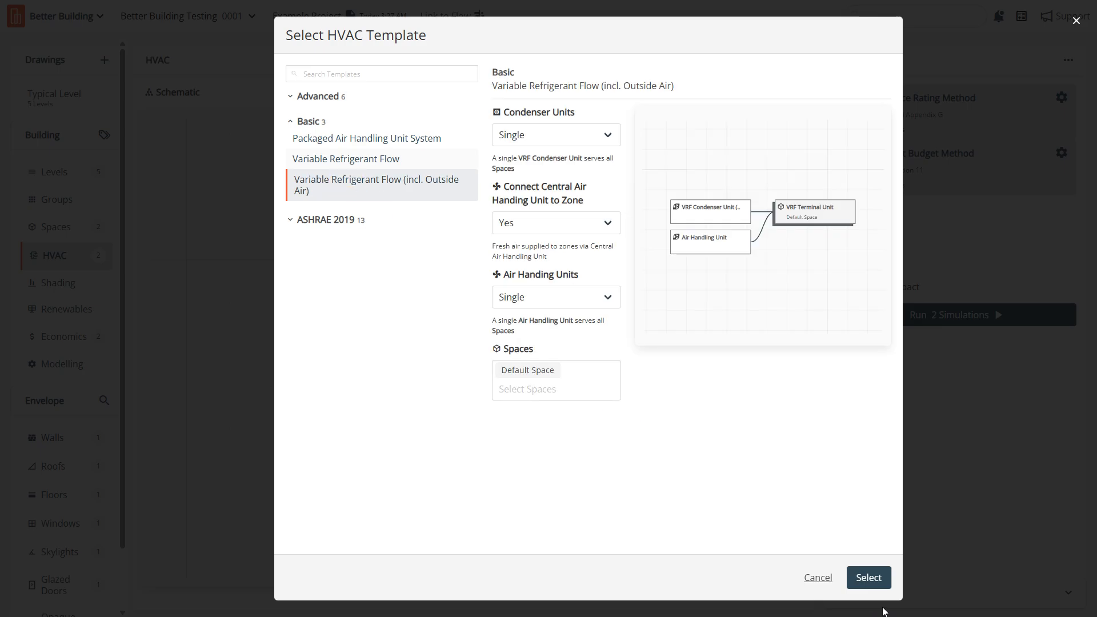
click(868, 577)
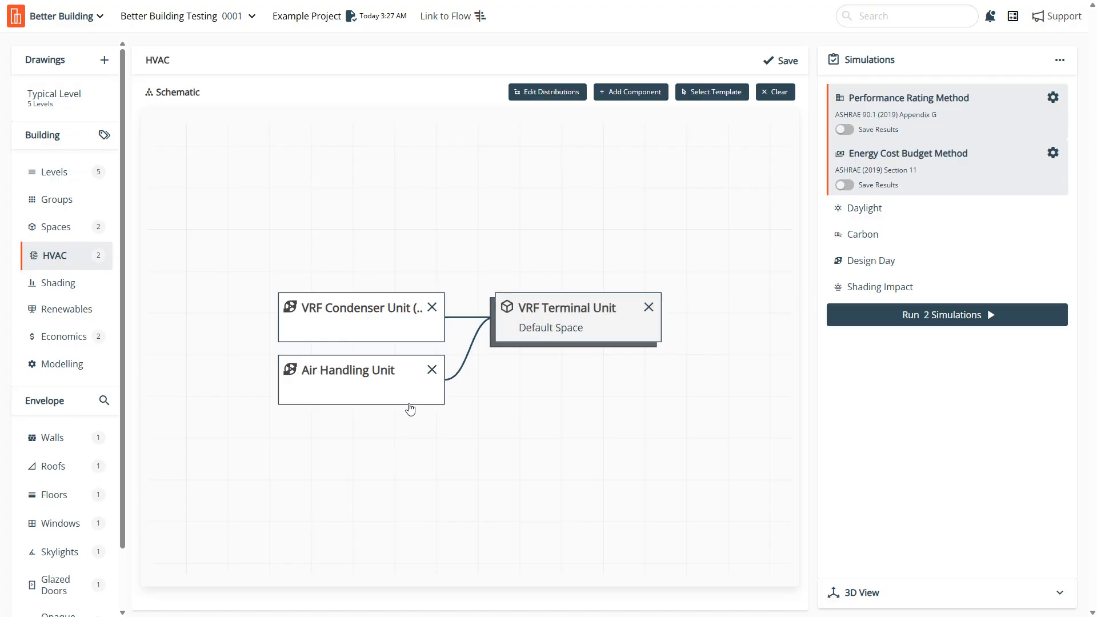
scroll(402, 406, up, 1)
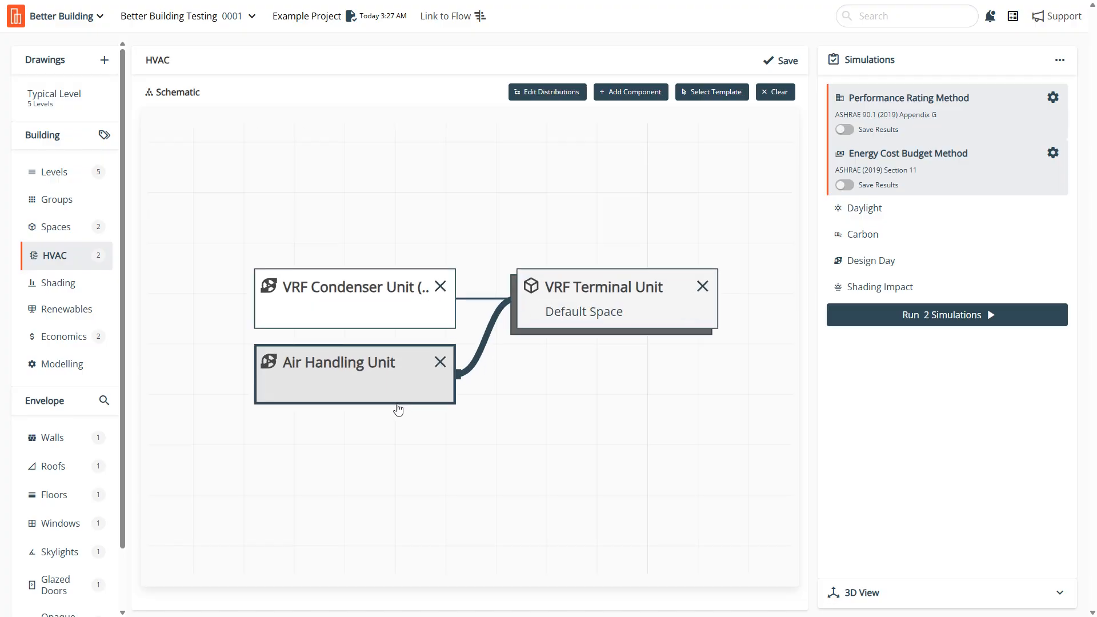
Step: Add an Electric Heating coil to the Air Handling Unit
click(355, 376)
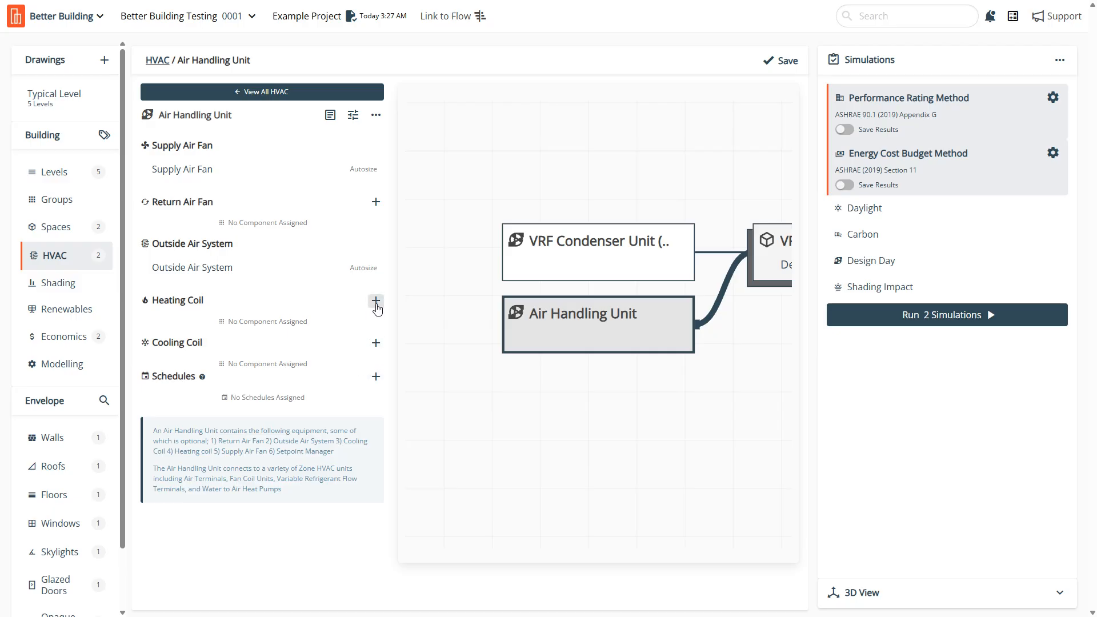
click(376, 302)
click(627, 386)
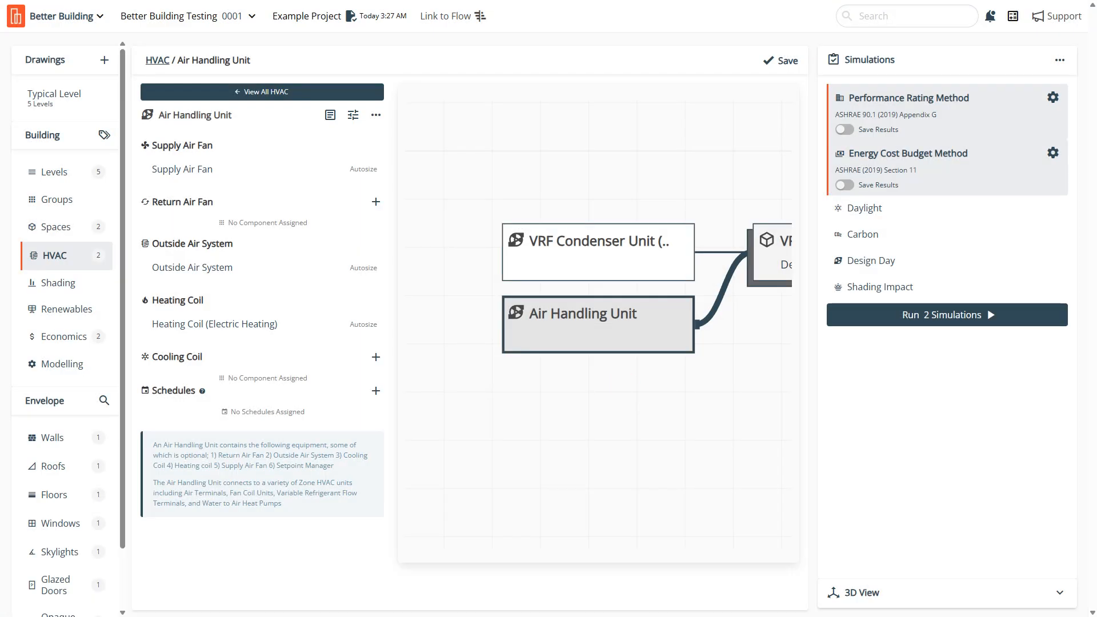
Step: Add a Water Cooling coil to the Air Handling Unit and try to save the HVAC
click(376, 358)
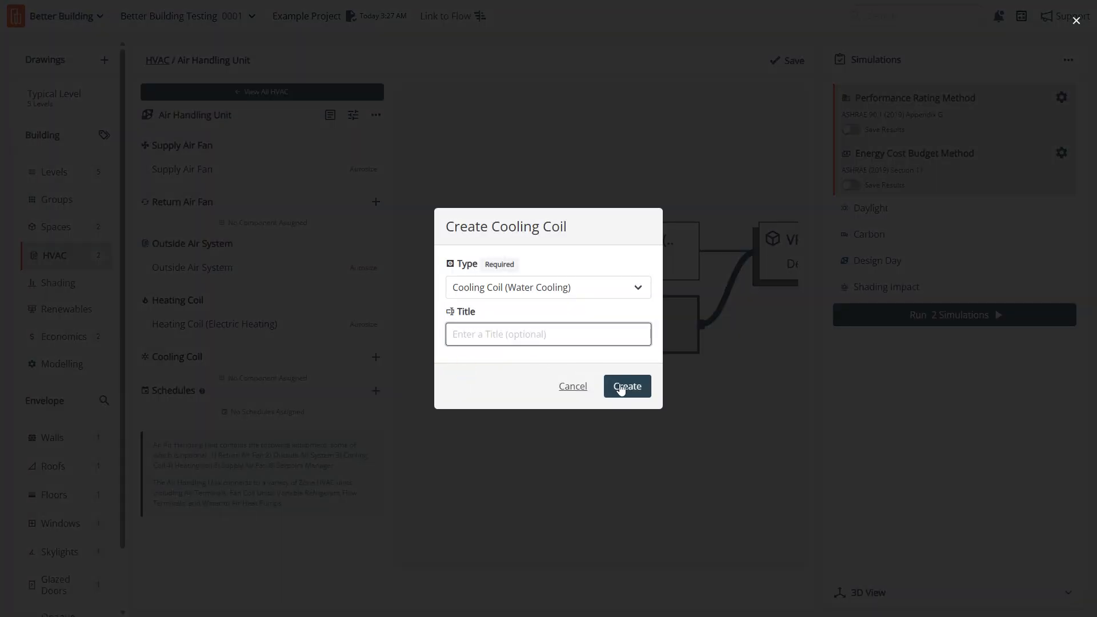
click(627, 384)
click(780, 60)
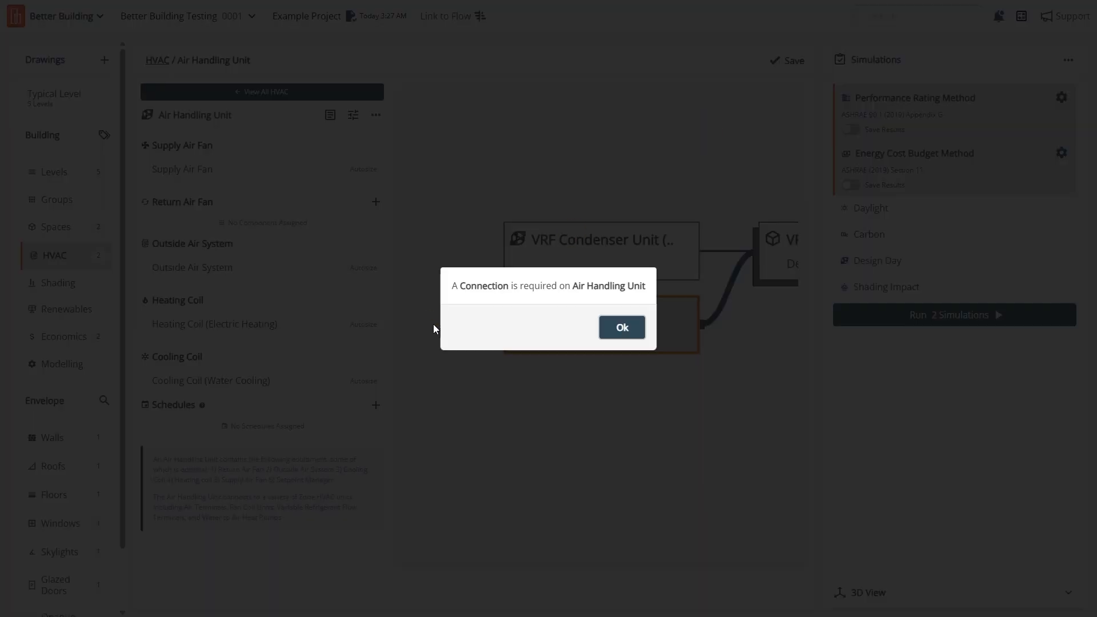
click(614, 330)
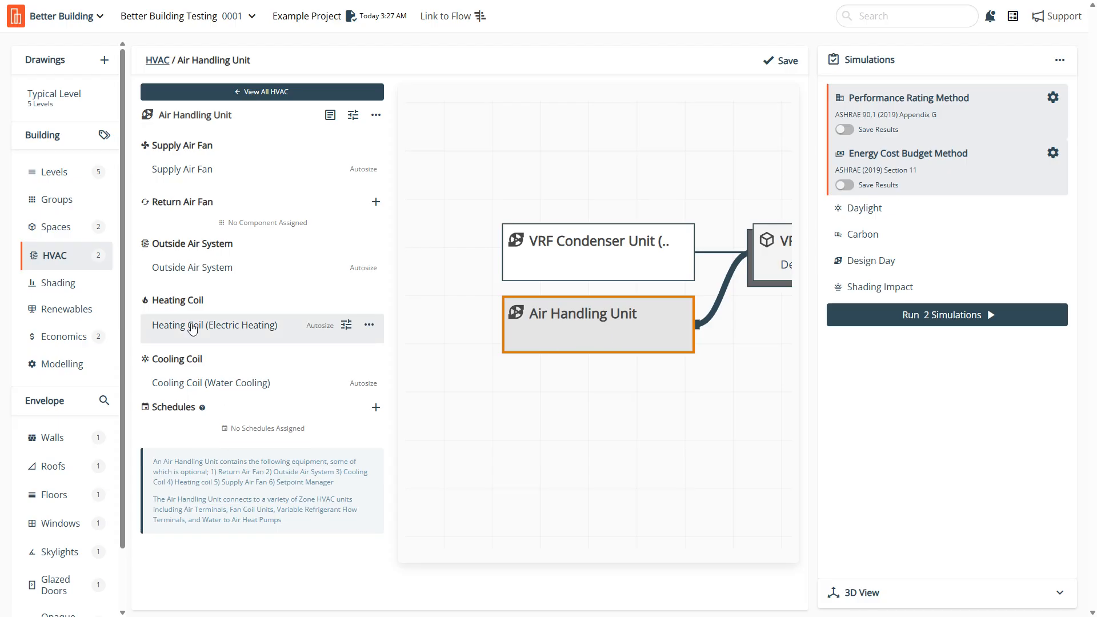
Step: Check the electric heating coil's sizing settings and the connections allowed for the water cooling coil's chilled water loop
click(191, 328)
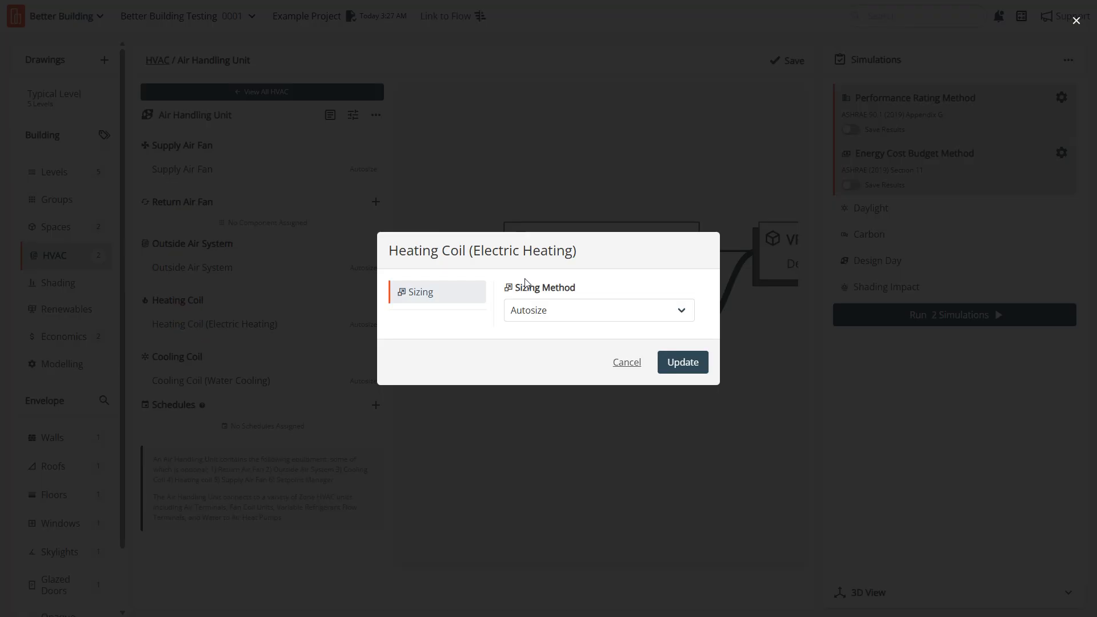
click(678, 366)
mouse_move(176, 383)
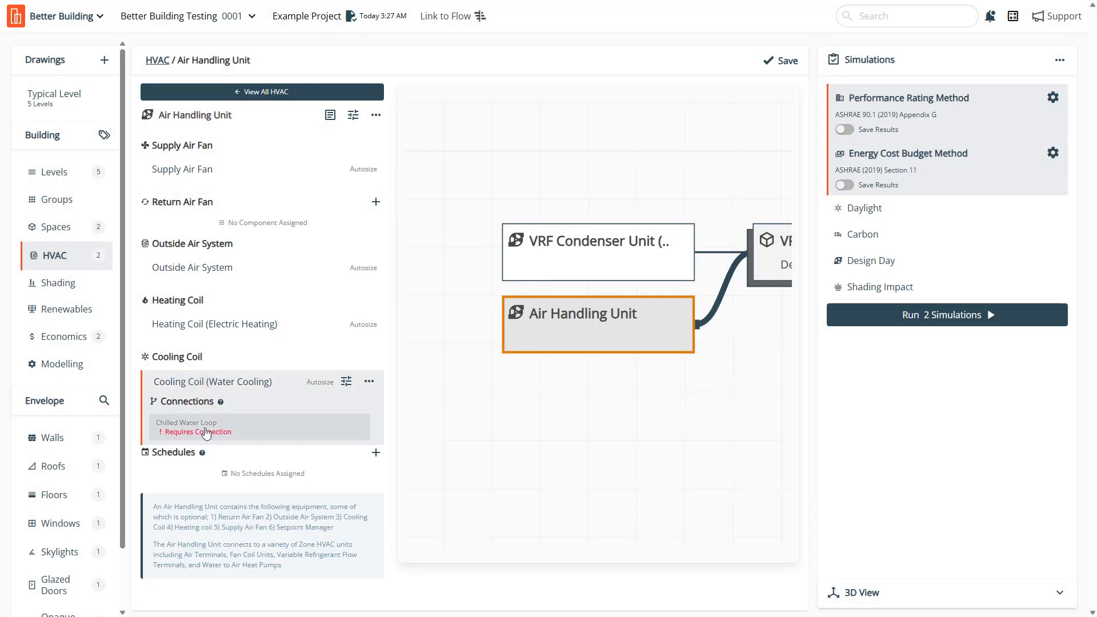
click(206, 433)
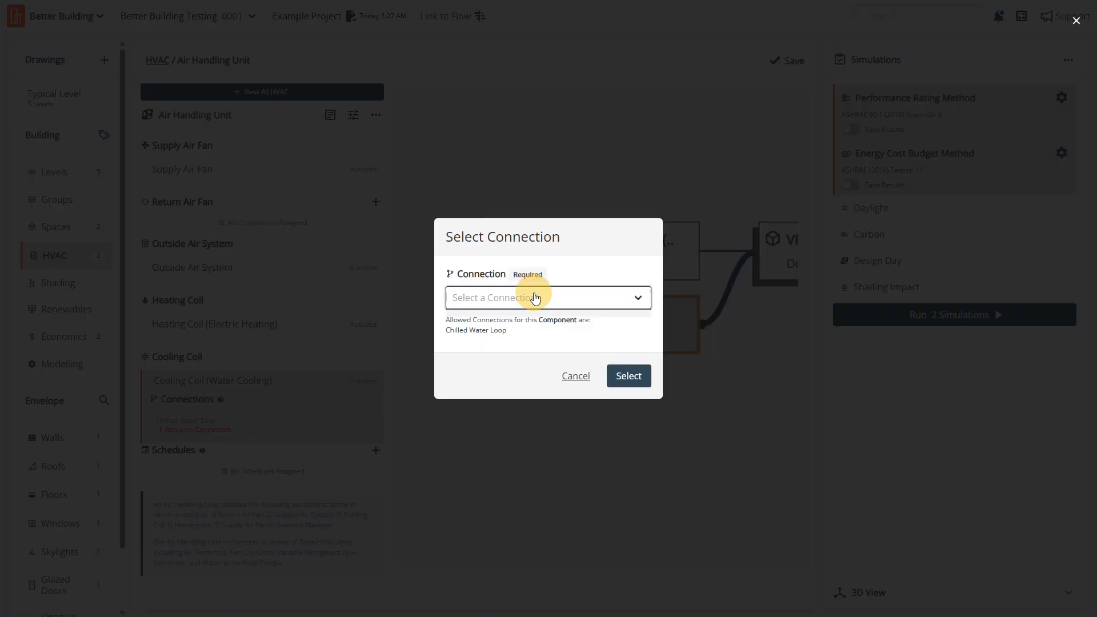
click(576, 376)
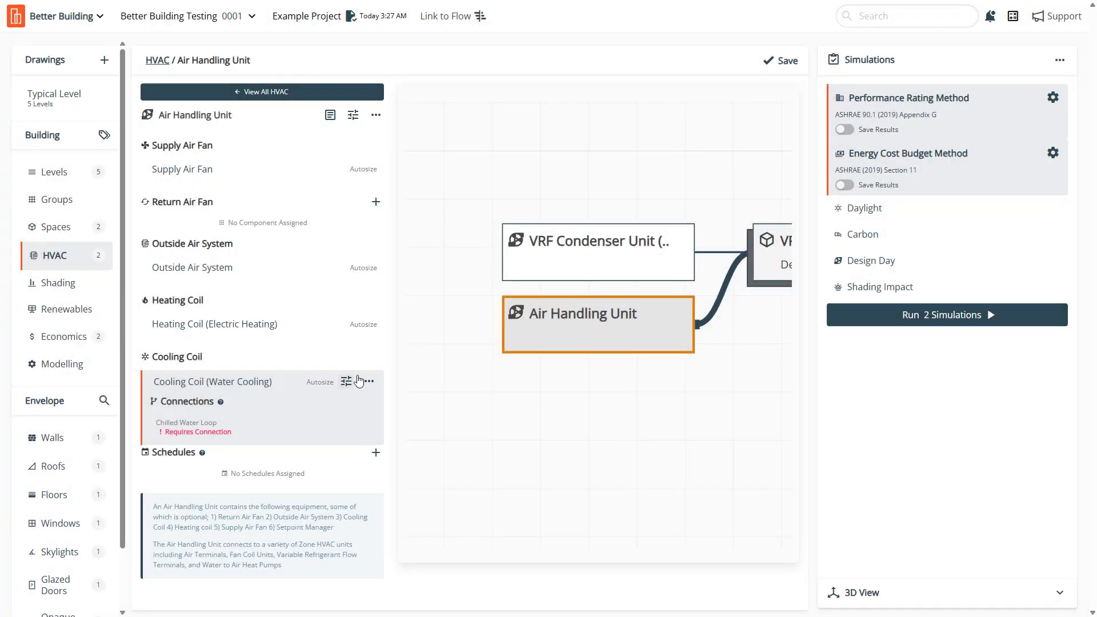
Step: Delete the Water Cooling coil from the Air Handling Unit and save the HVAC
click(369, 381)
click(339, 436)
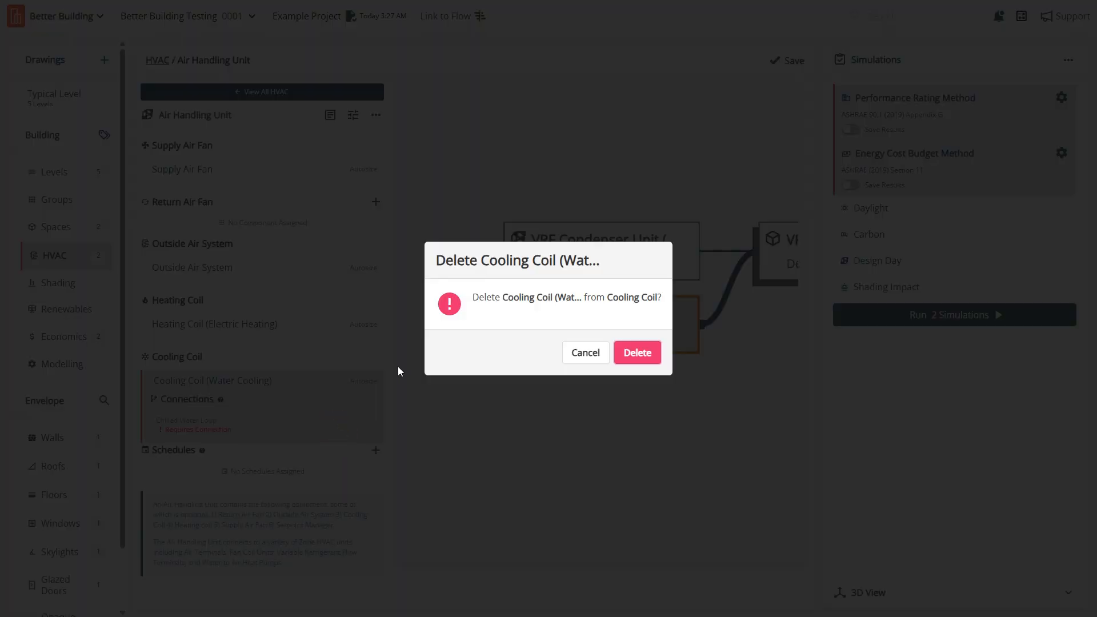
click(637, 352)
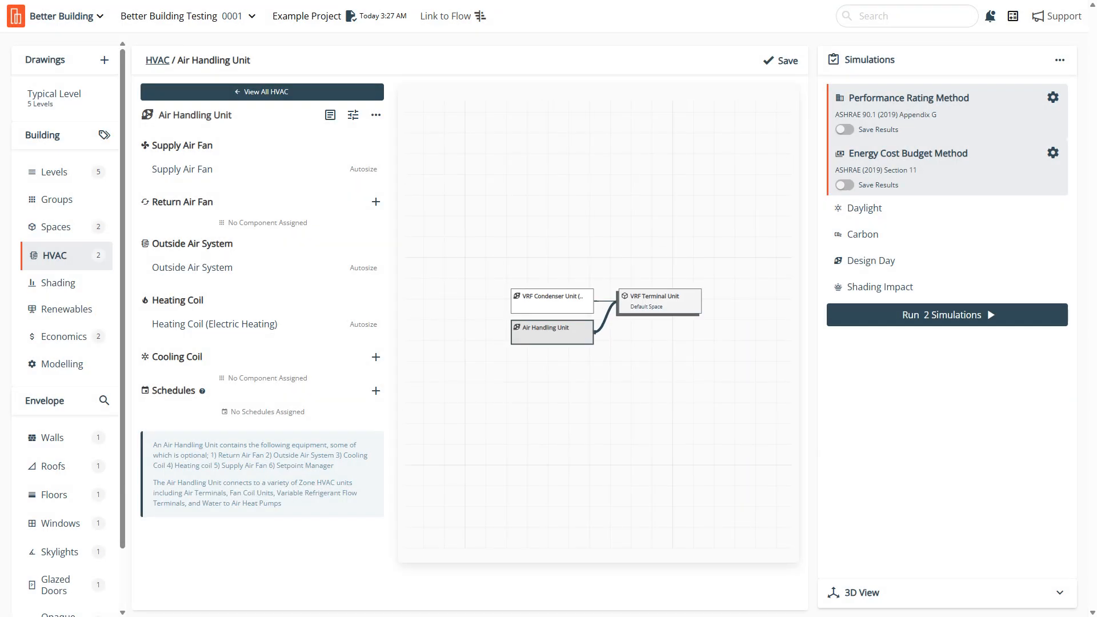
click(781, 61)
Step: Review the sizing and piping settings of the VRF Condenser Unit
click(509, 285)
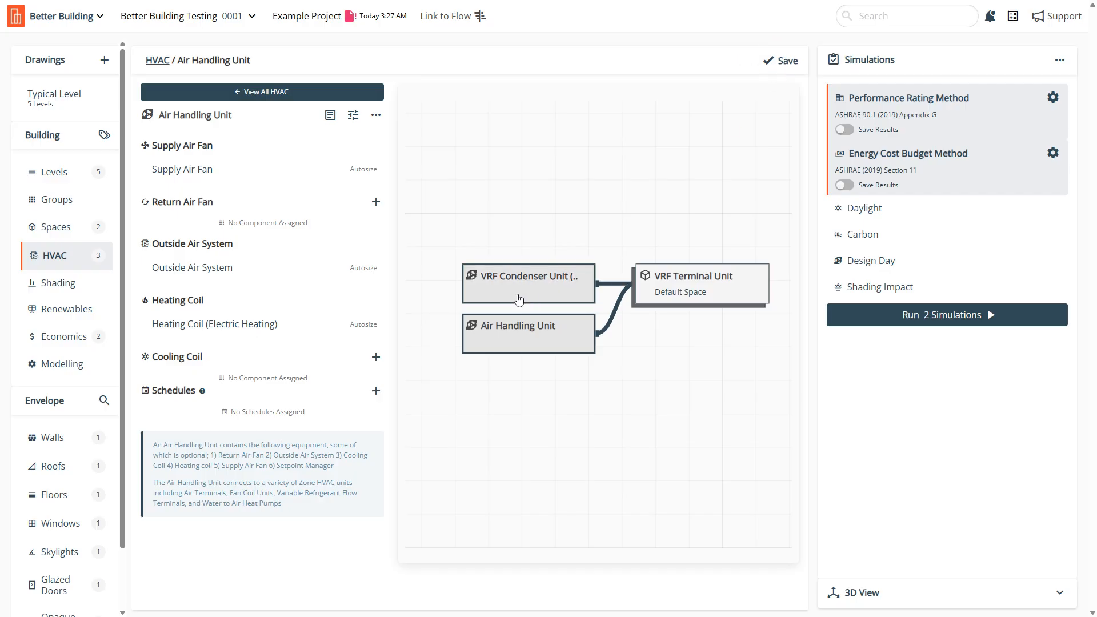
click(353, 116)
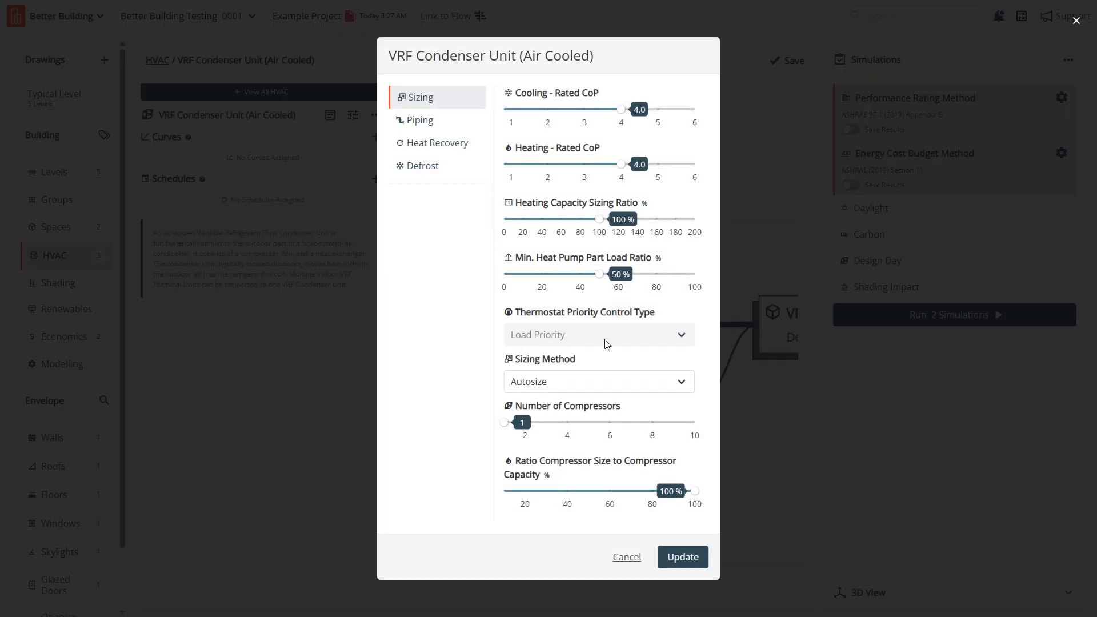
click(405, 118)
click(626, 468)
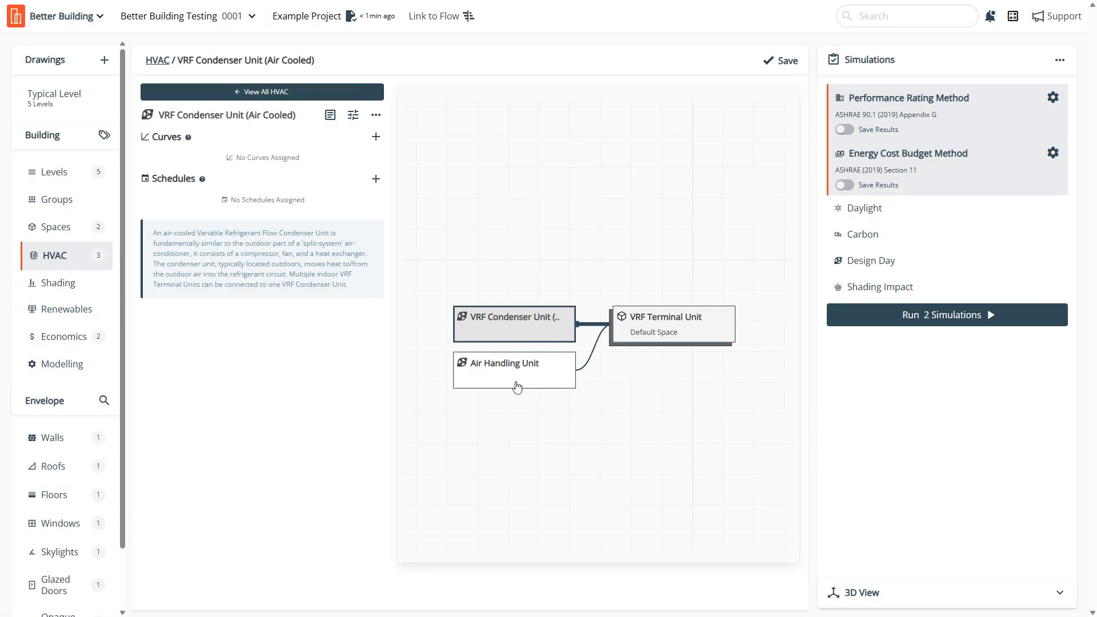
Step: Review the VRF Terminal Unit's Manual sizing fields, discard the change and save the HVAC
click(656, 326)
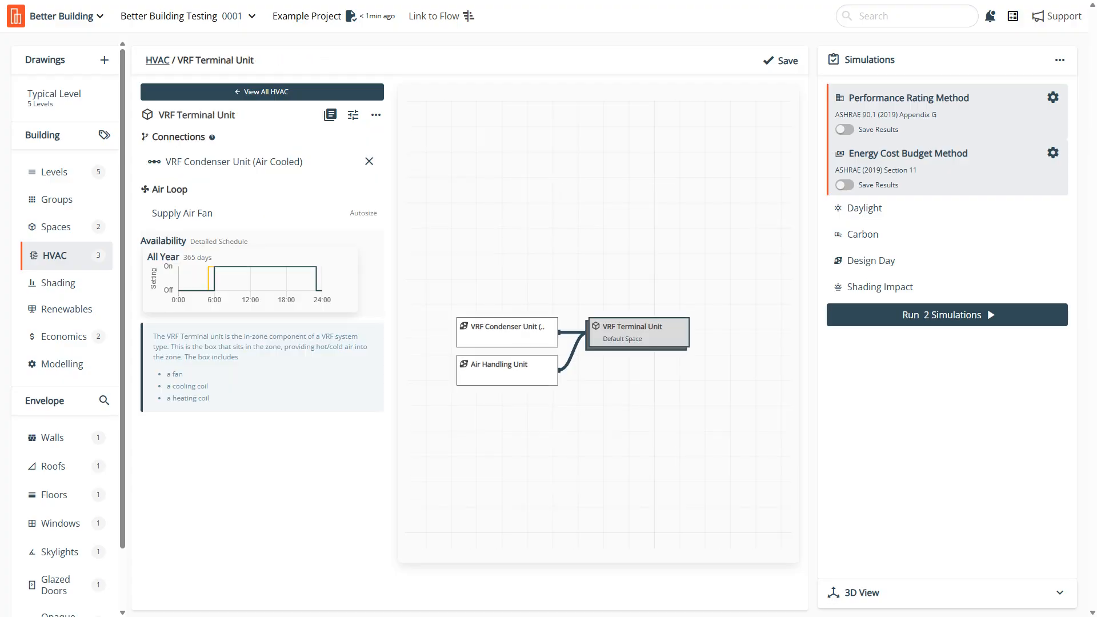
click(353, 115)
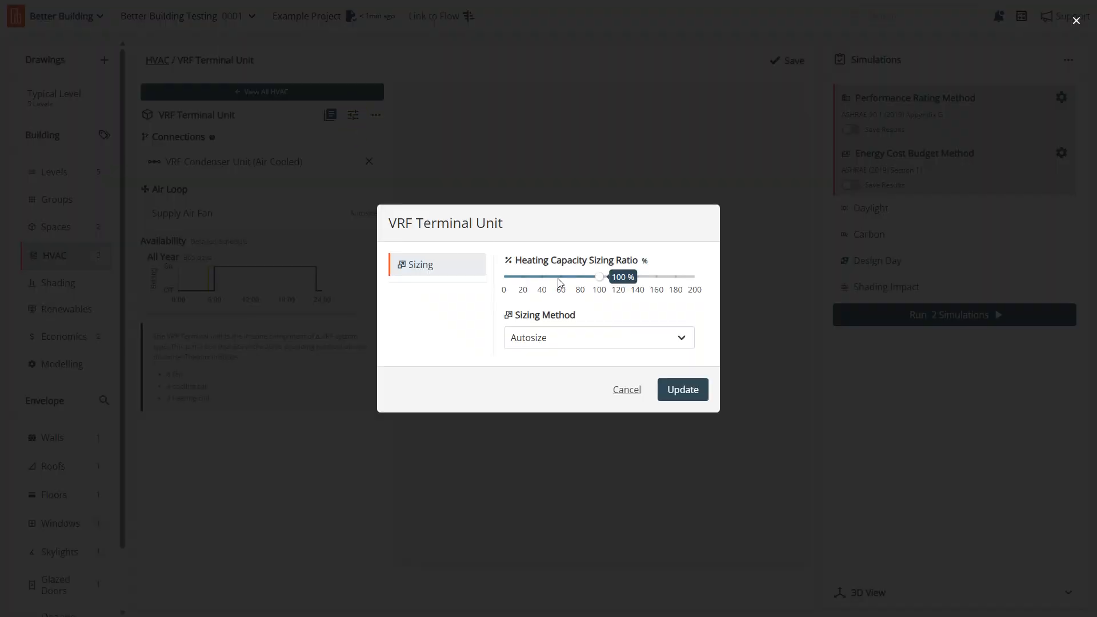
click(553, 338)
click(557, 374)
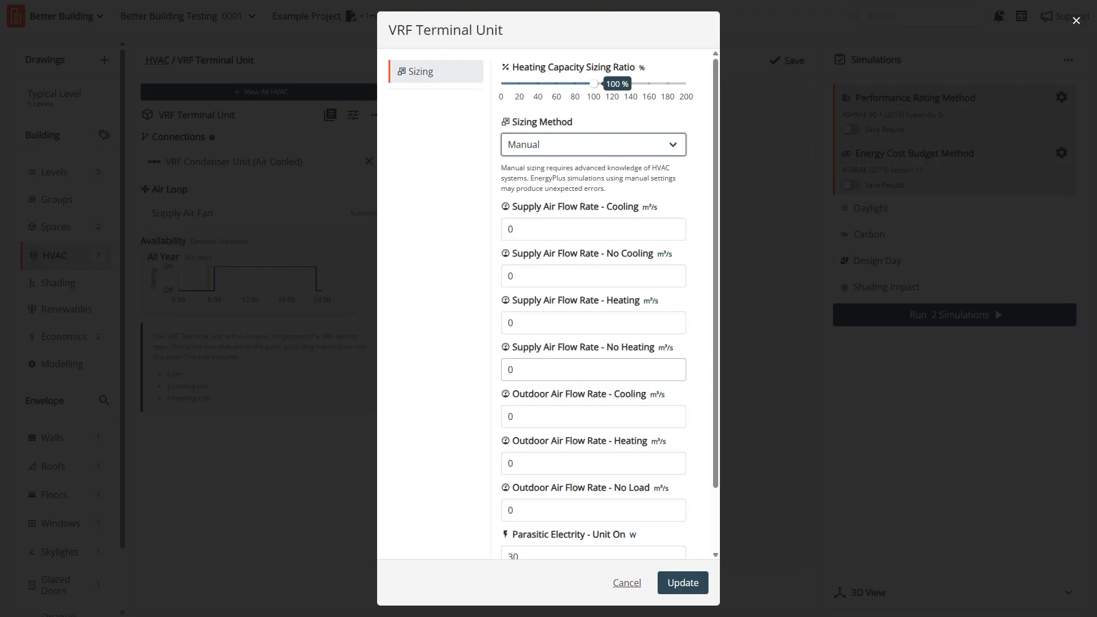
click(627, 583)
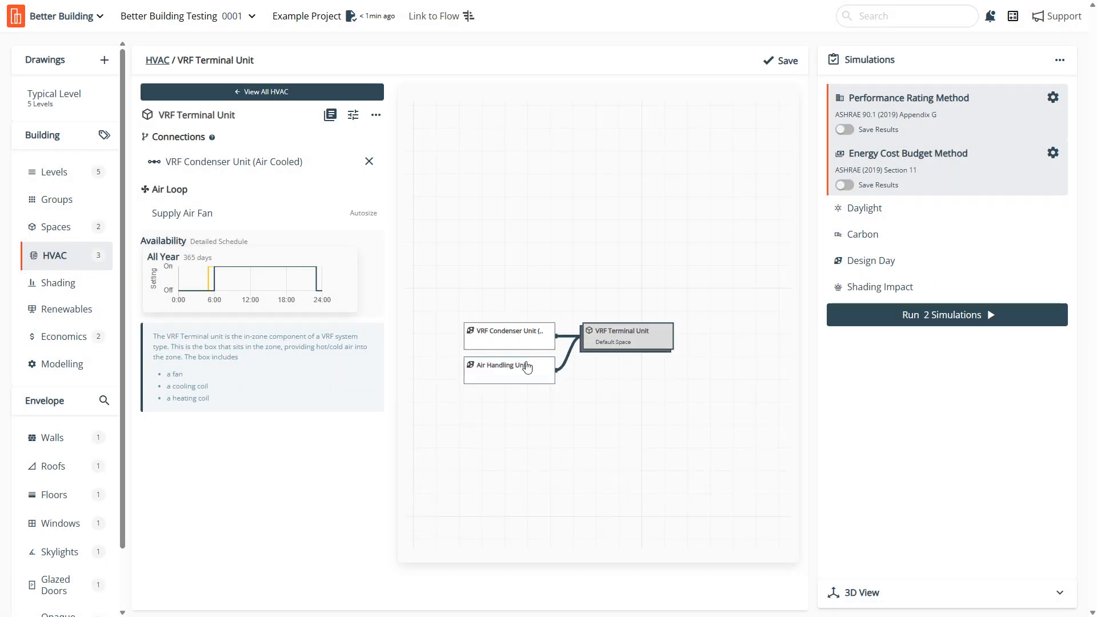
click(786, 61)
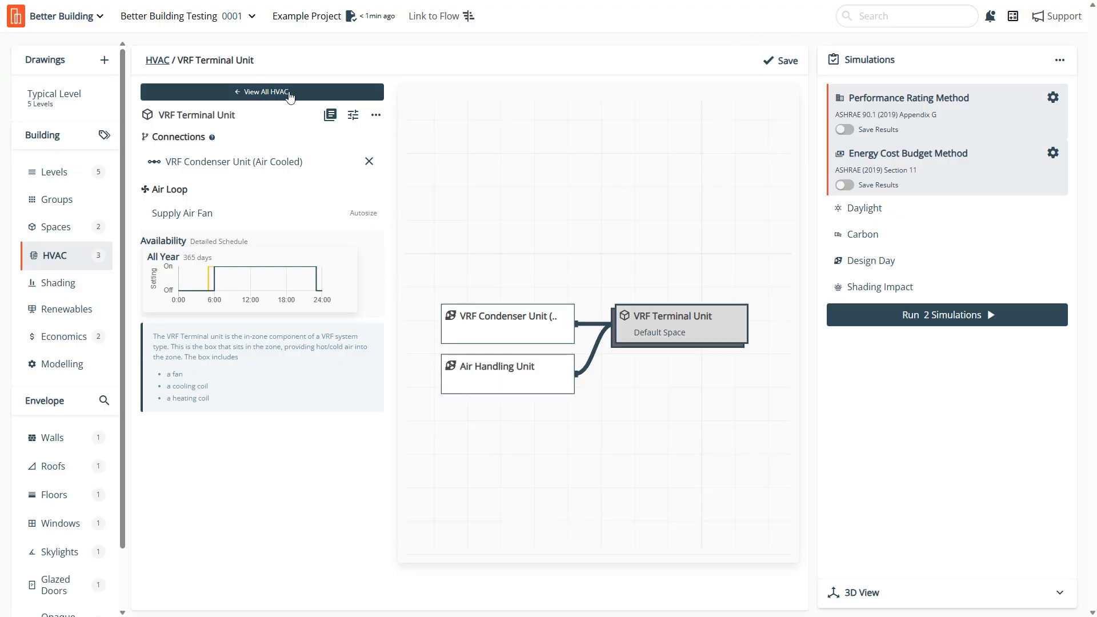
Step: Review the component types available for the full HVAC schematic and the ASHRAE 2019 templates without applying one, and save
click(291, 93)
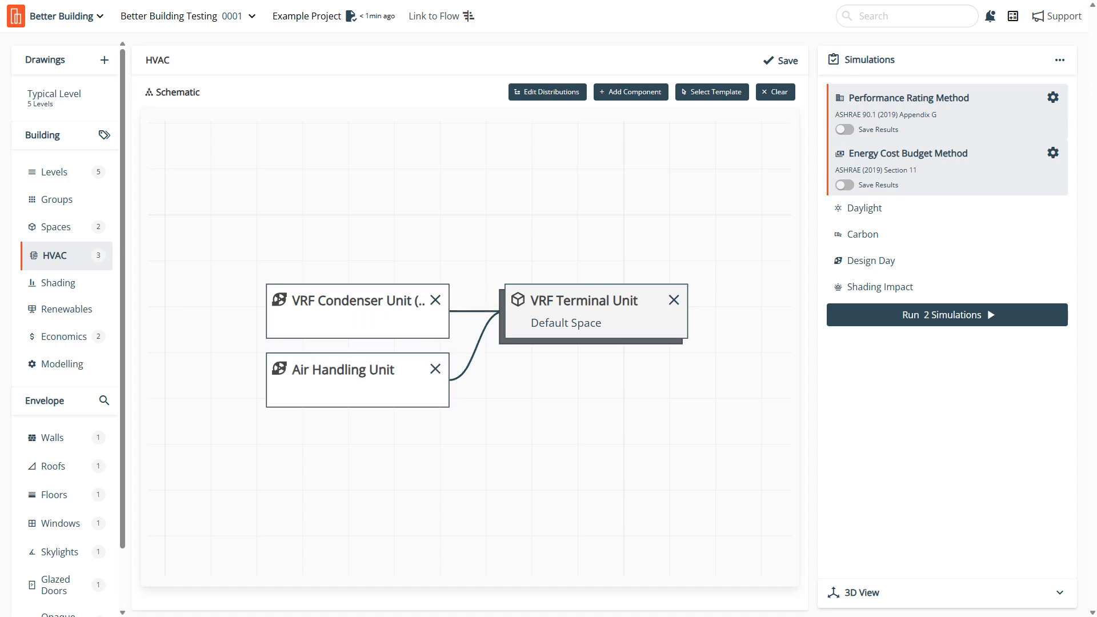
click(605, 92)
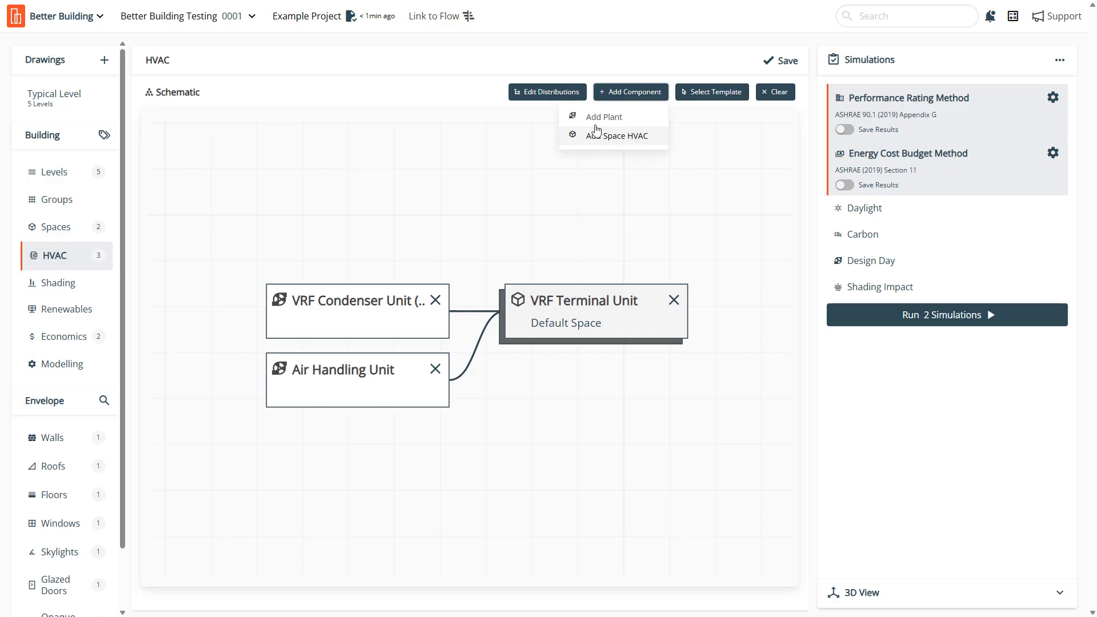
click(711, 91)
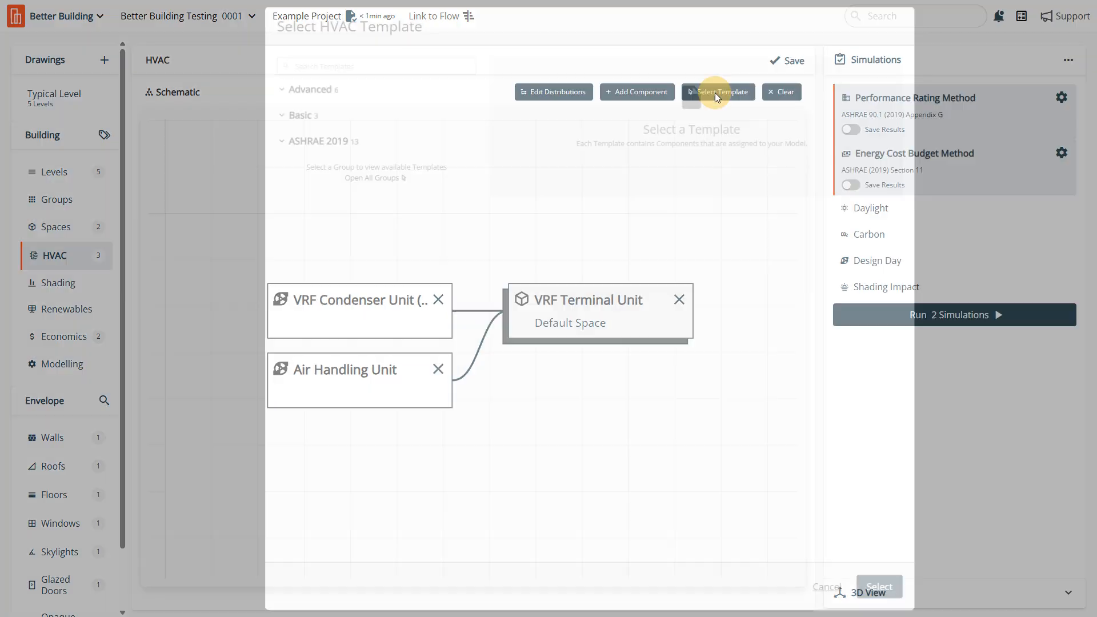
click(348, 152)
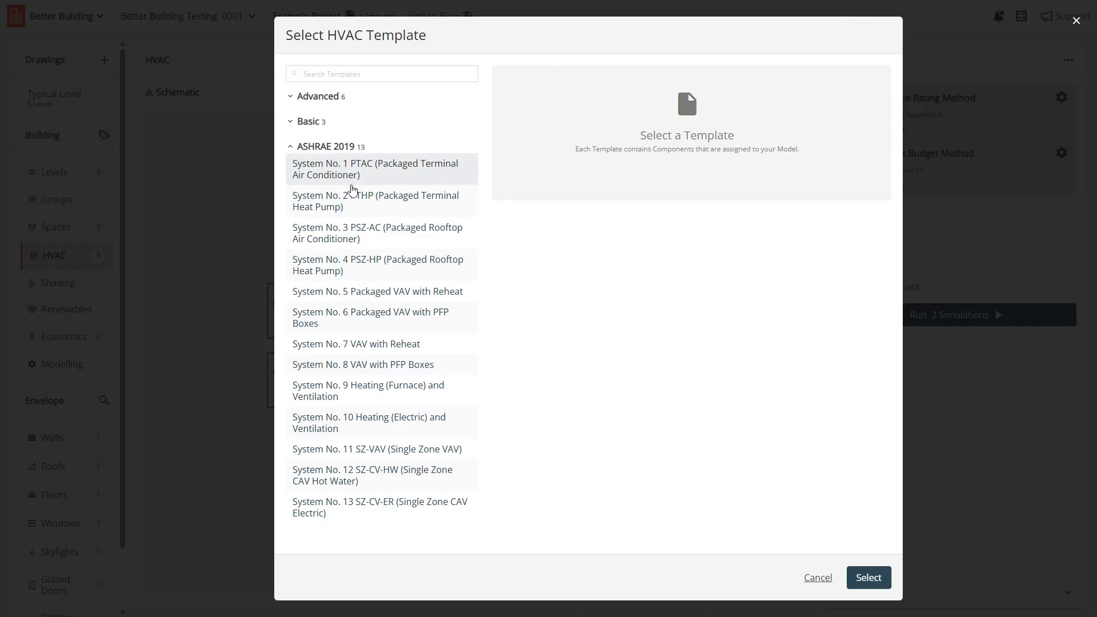
click(817, 578)
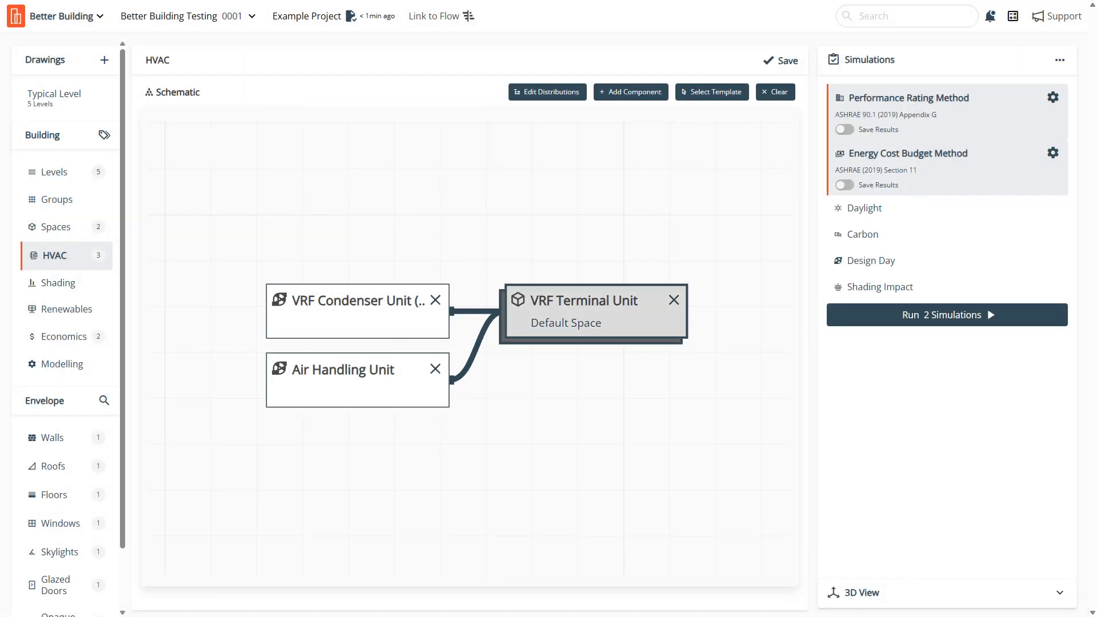
click(780, 60)
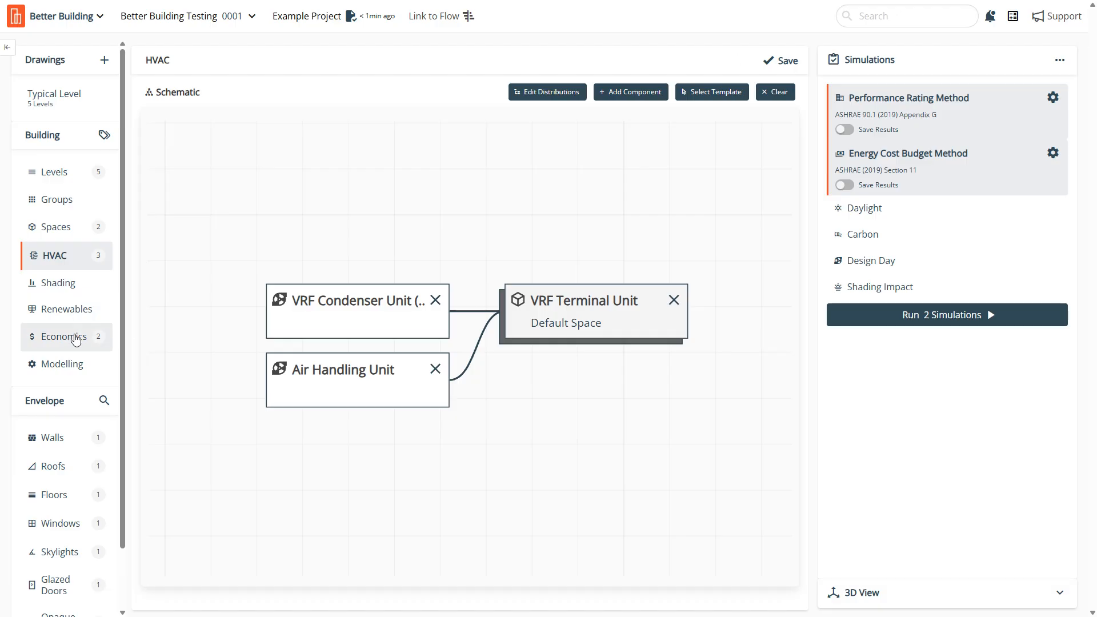
Step: Review the simple charge cost per unit in the electricity and natural gas tariffs and save the economics settings
click(73, 339)
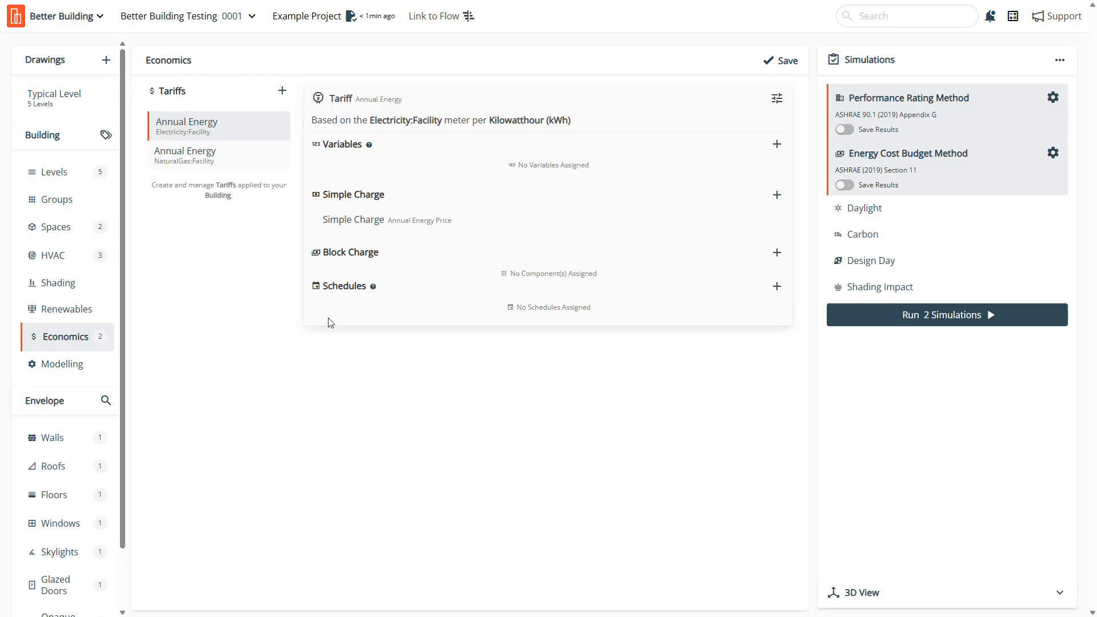
click(366, 221)
click(362, 270)
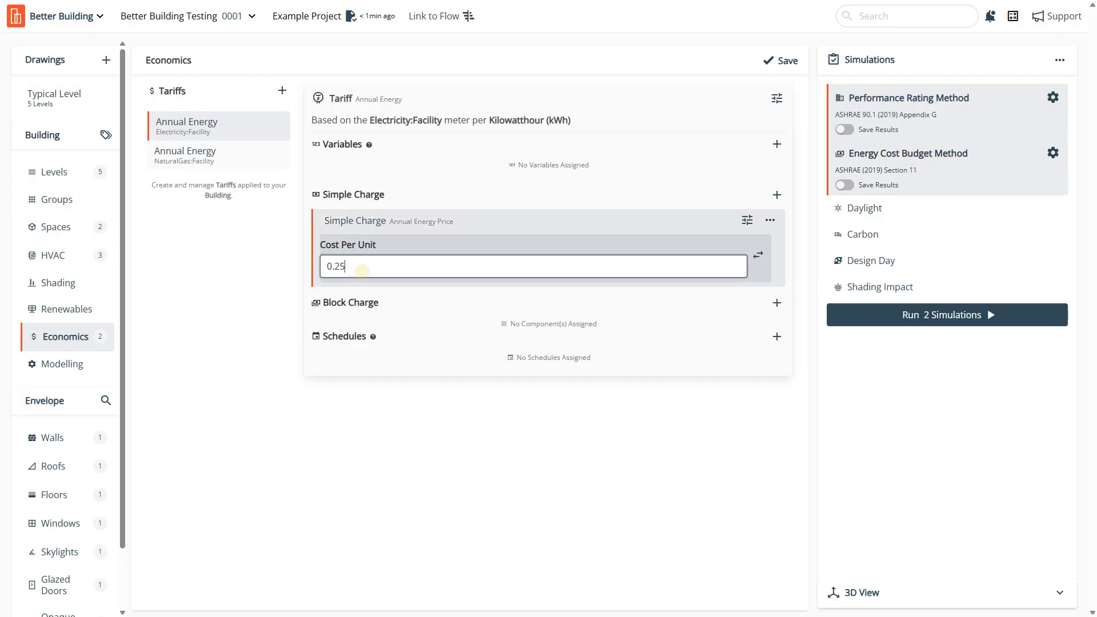
click(387, 489)
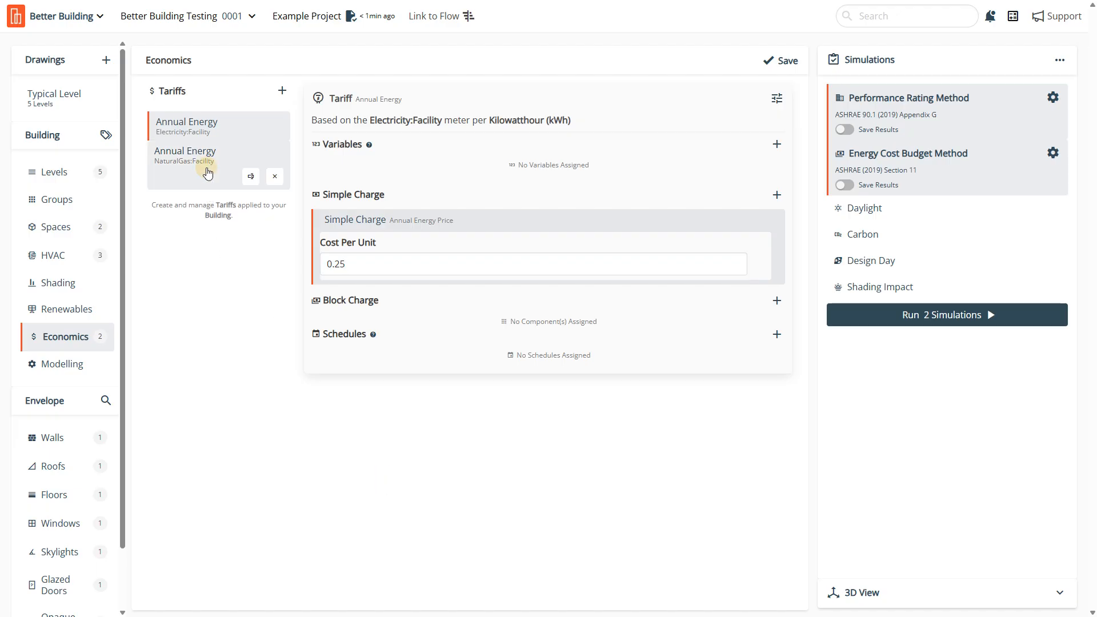
click(208, 168)
click(371, 227)
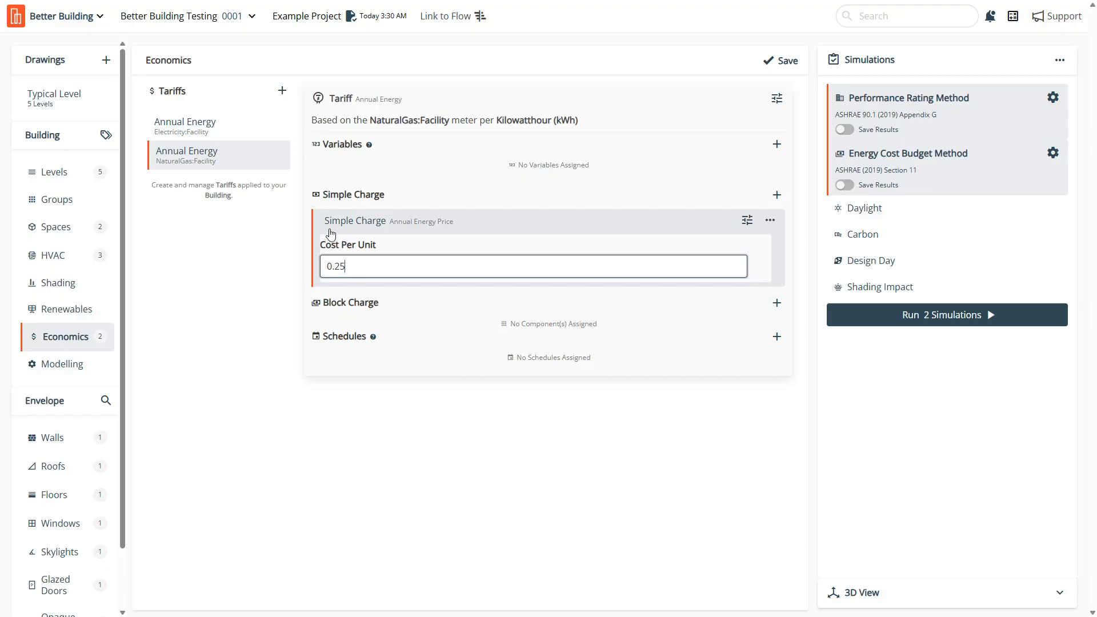
click(522, 447)
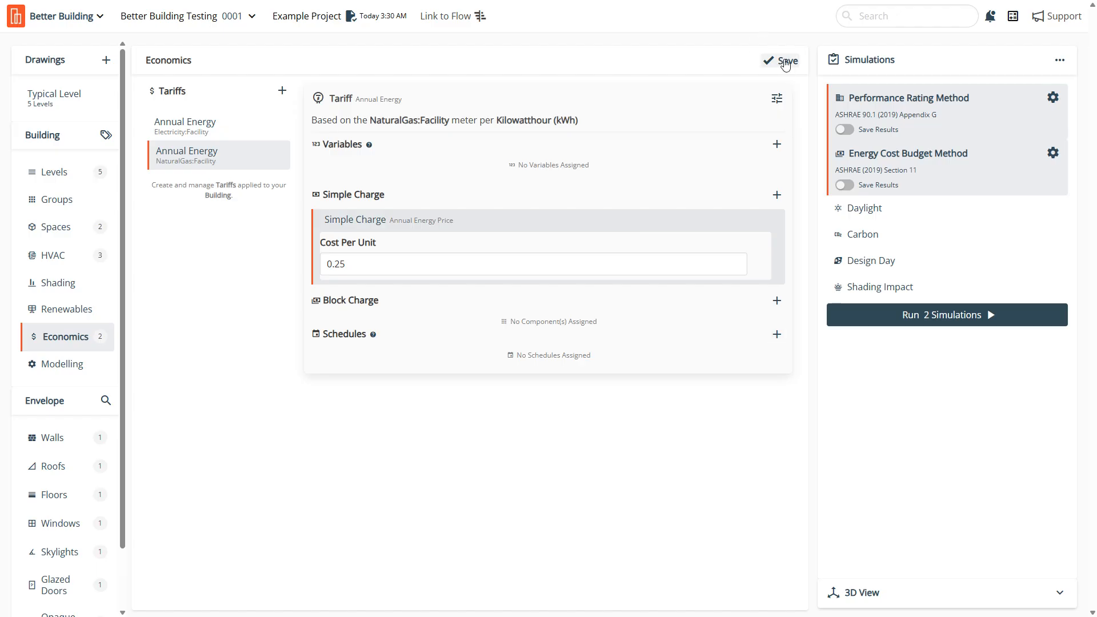
click(791, 67)
Step: Set the modelling simulation's step size to 1 step per hour, save, and check the EnergyPlus version options
click(62, 372)
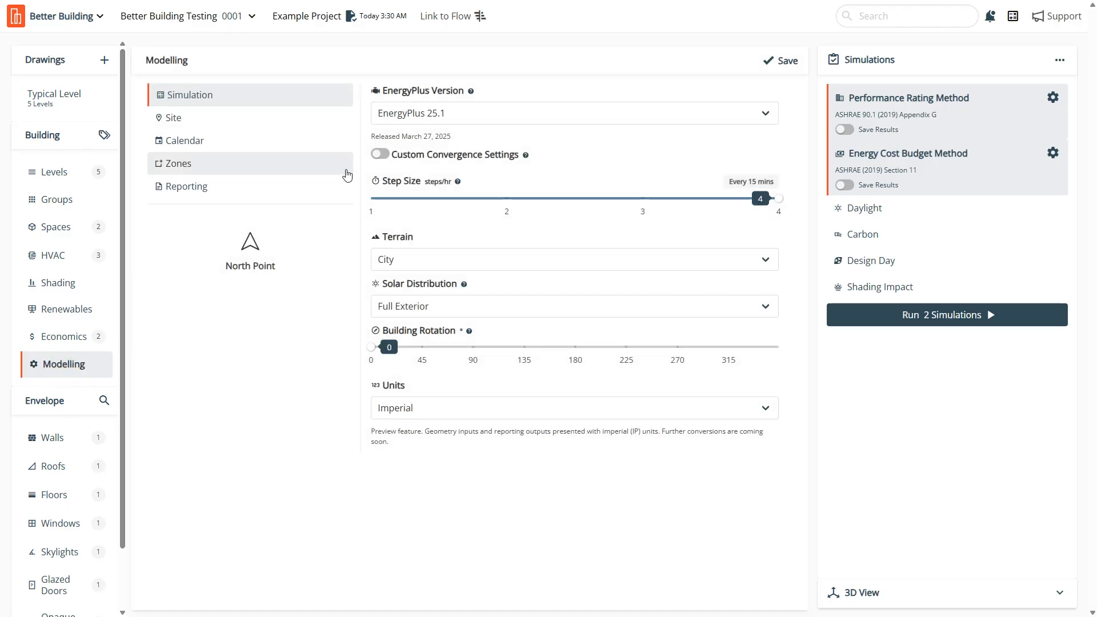
drag(372, 198, 427, 198)
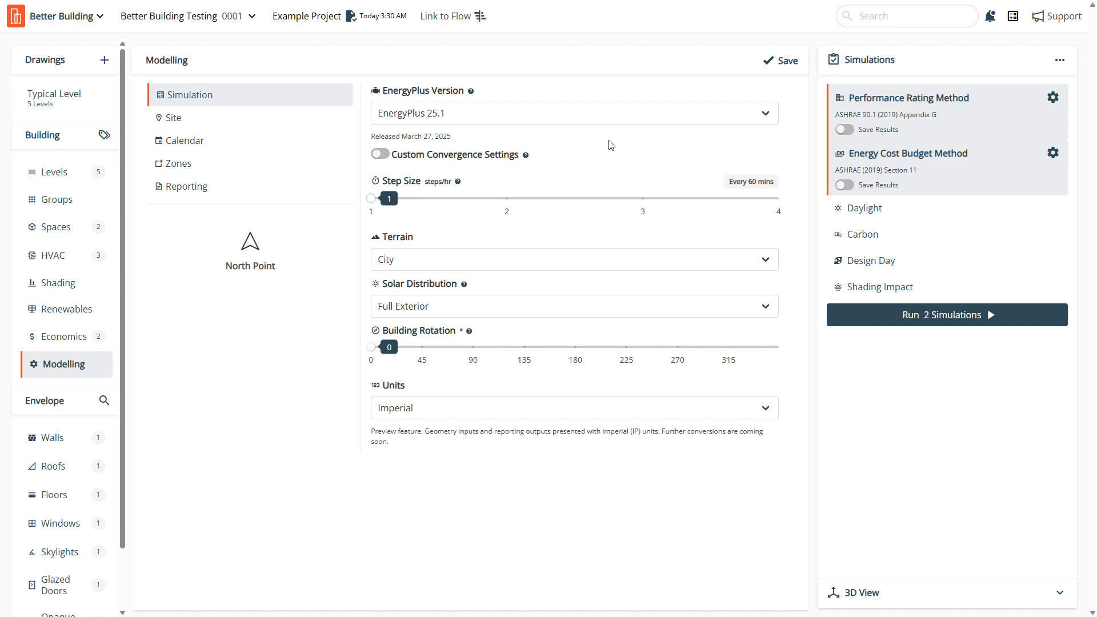
click(787, 60)
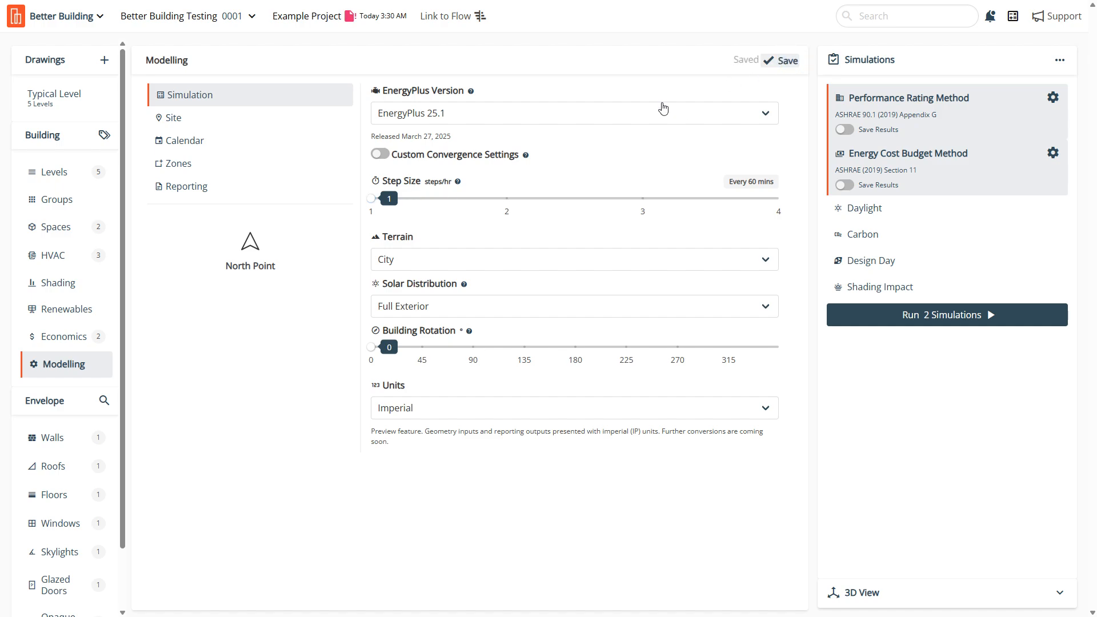
click(551, 114)
click(552, 114)
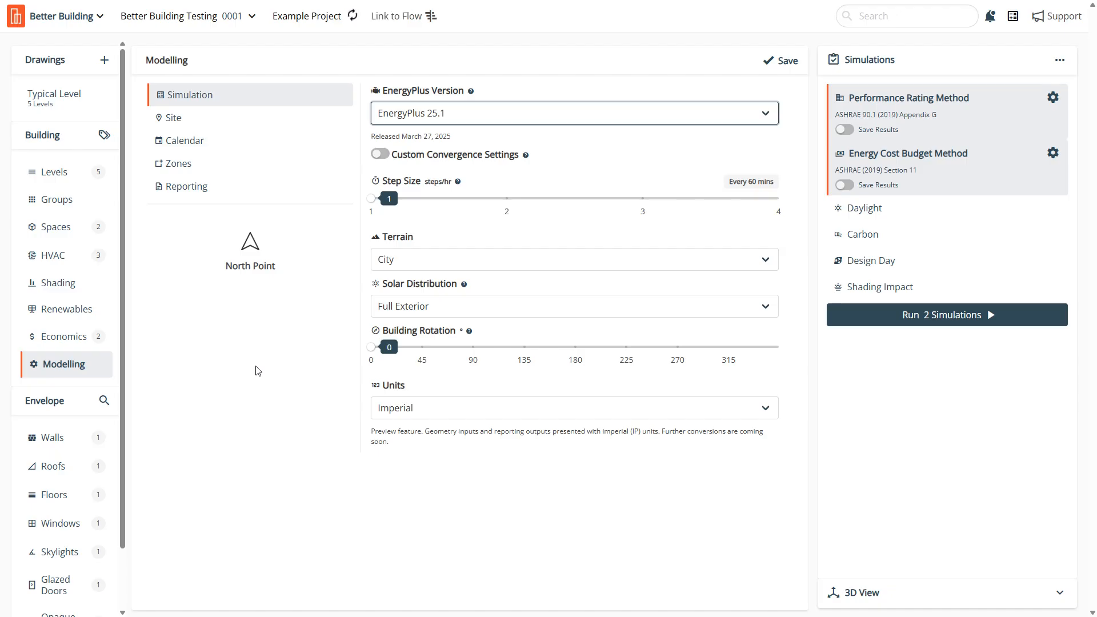
Step: Review the default envelope settings for the walls, roofs, floors and windows
click(97, 445)
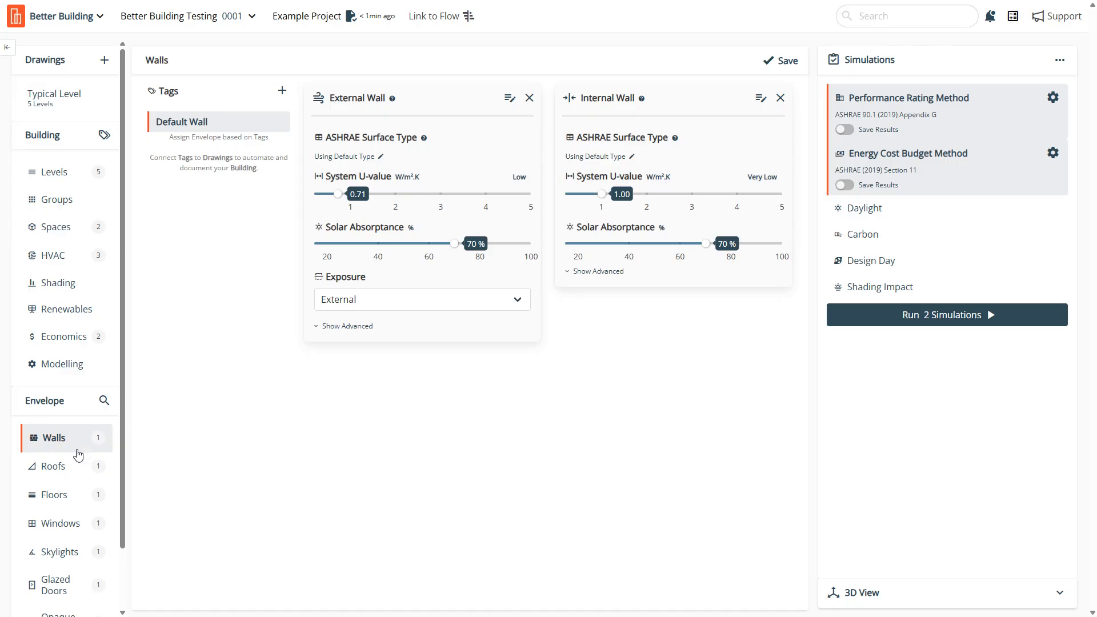
click(62, 466)
click(56, 501)
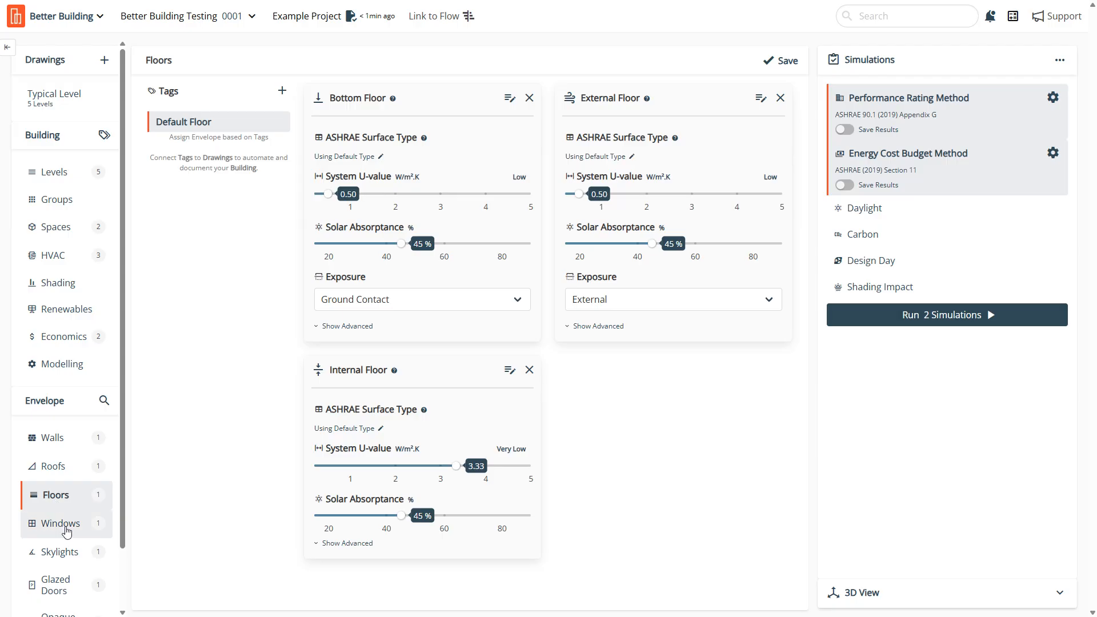
click(63, 523)
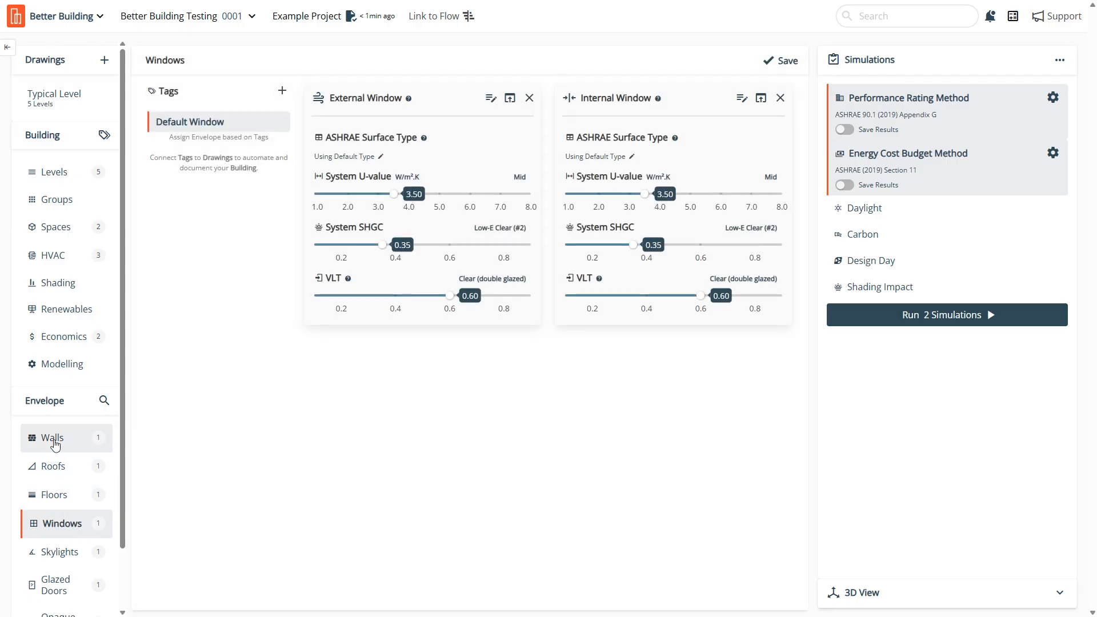
Step: Set the External Wall's ASHRAE surface construction type to Metal Building and save the walls
click(54, 439)
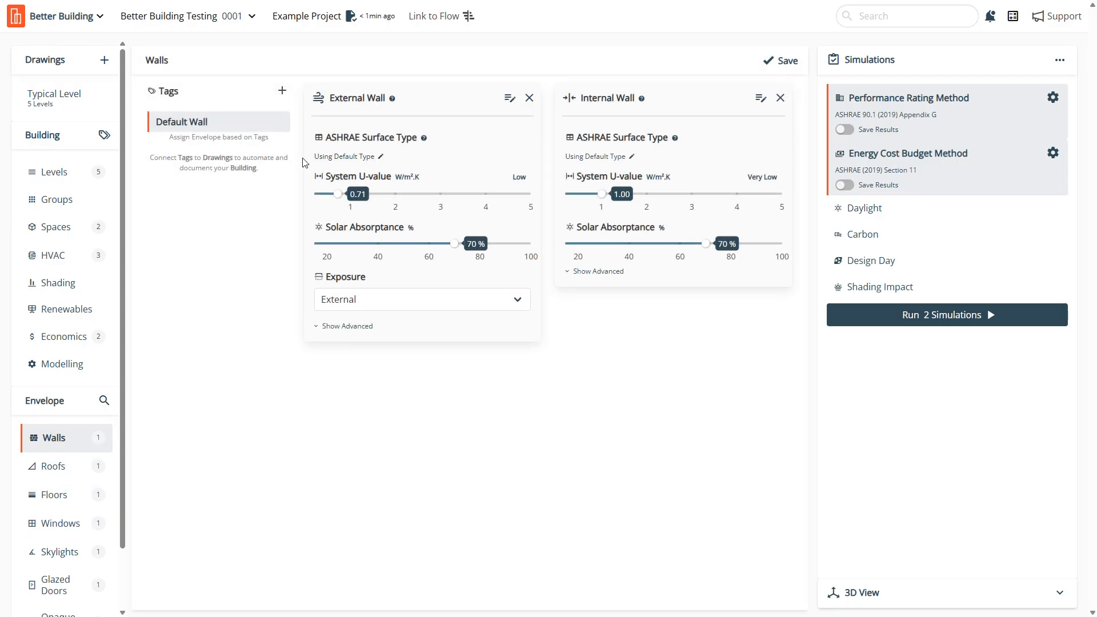
click(338, 155)
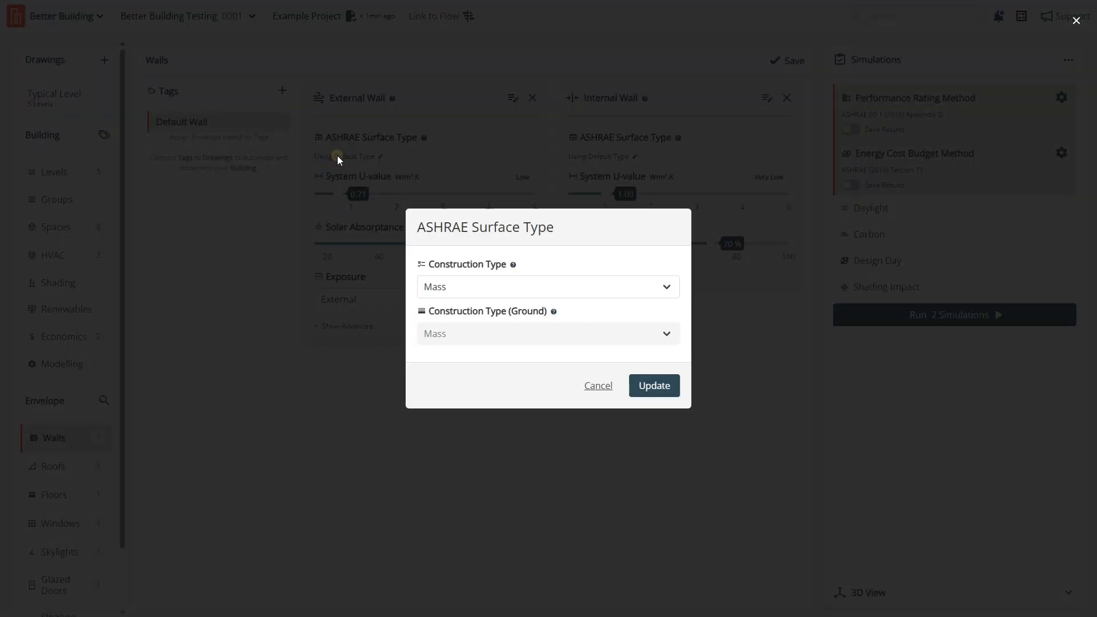
click(487, 290)
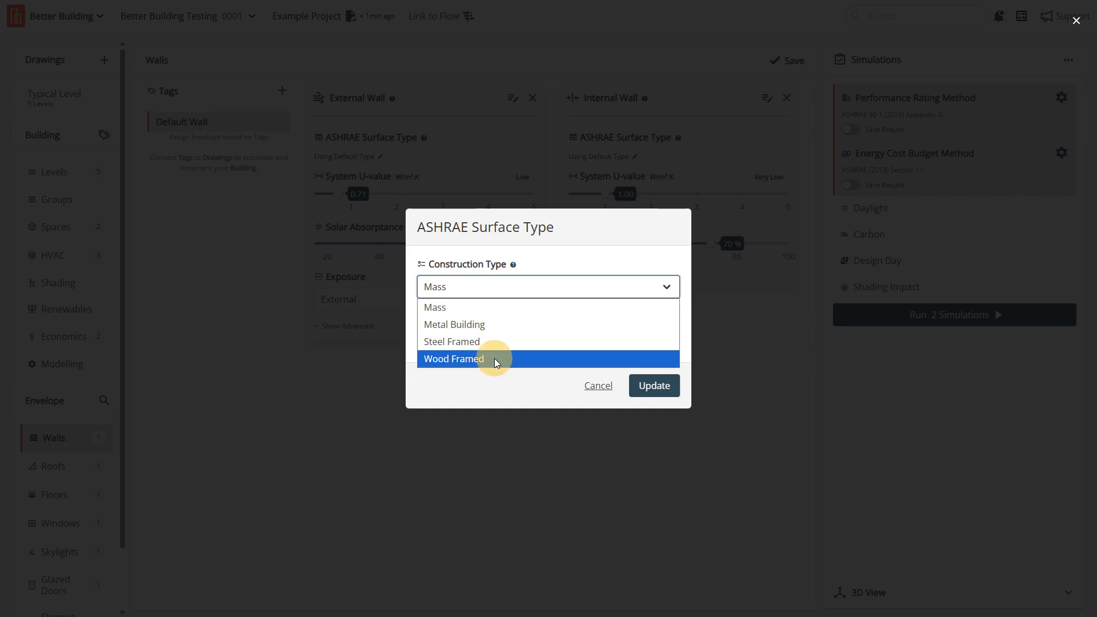
click(492, 345)
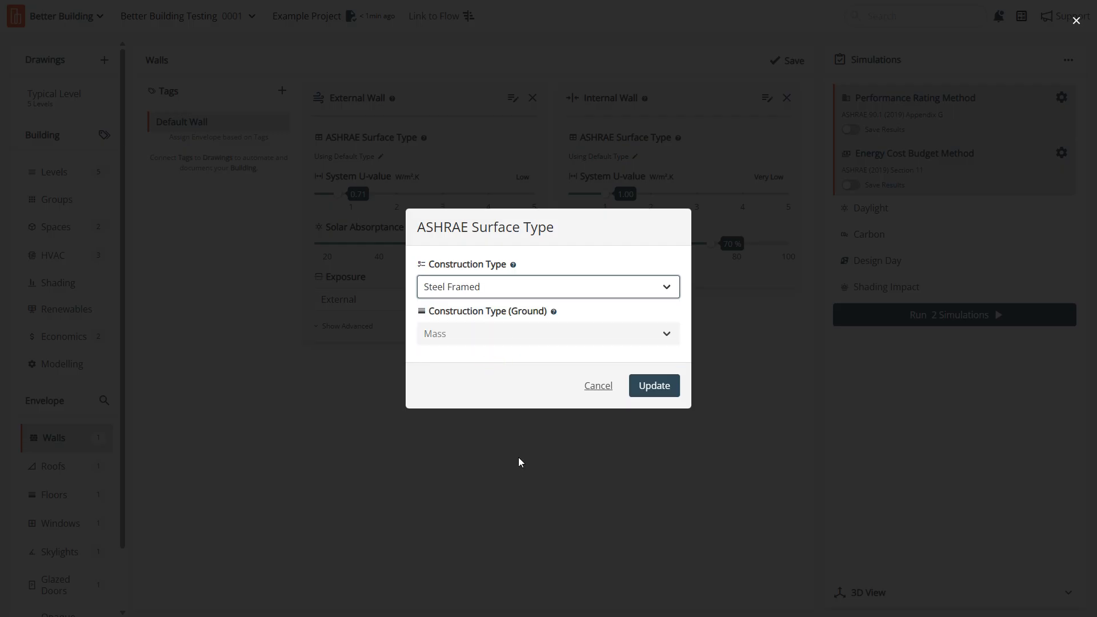
click(449, 292)
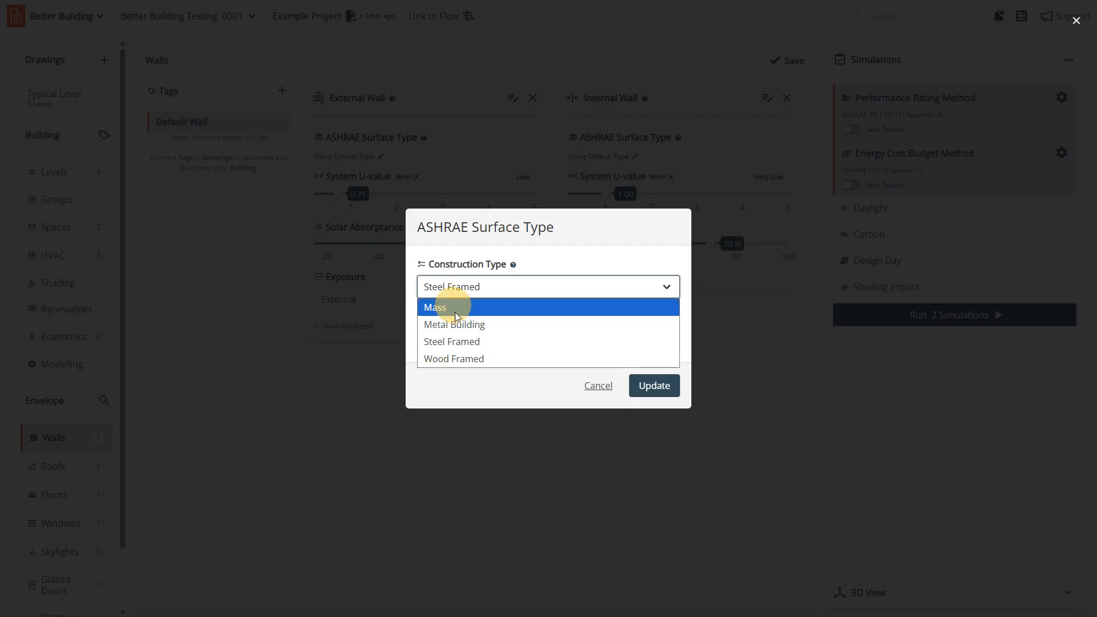
click(460, 320)
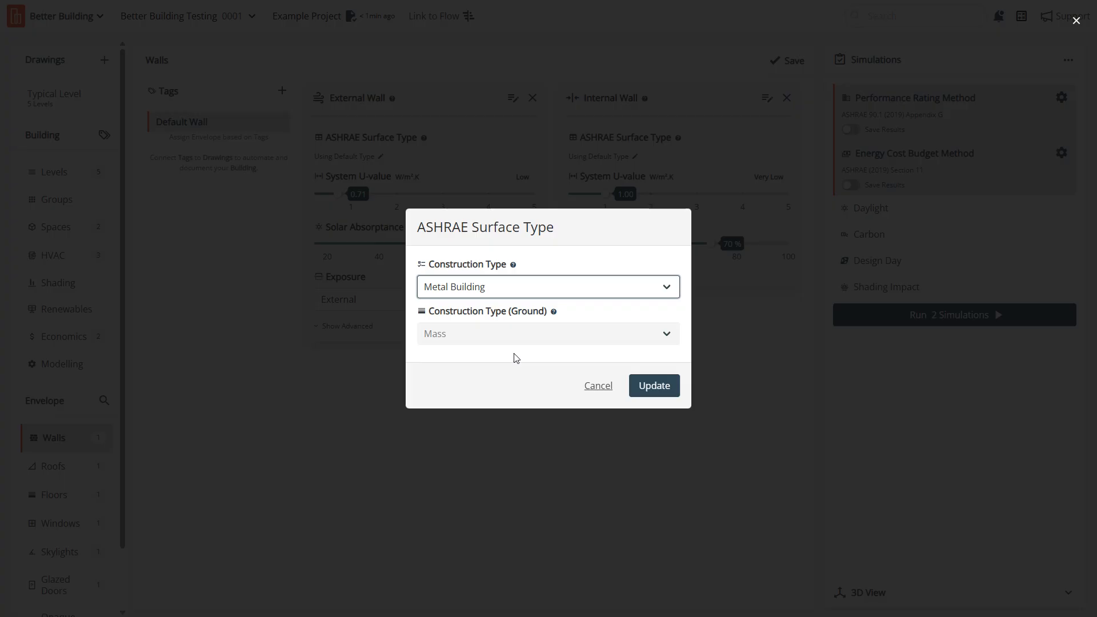
click(656, 385)
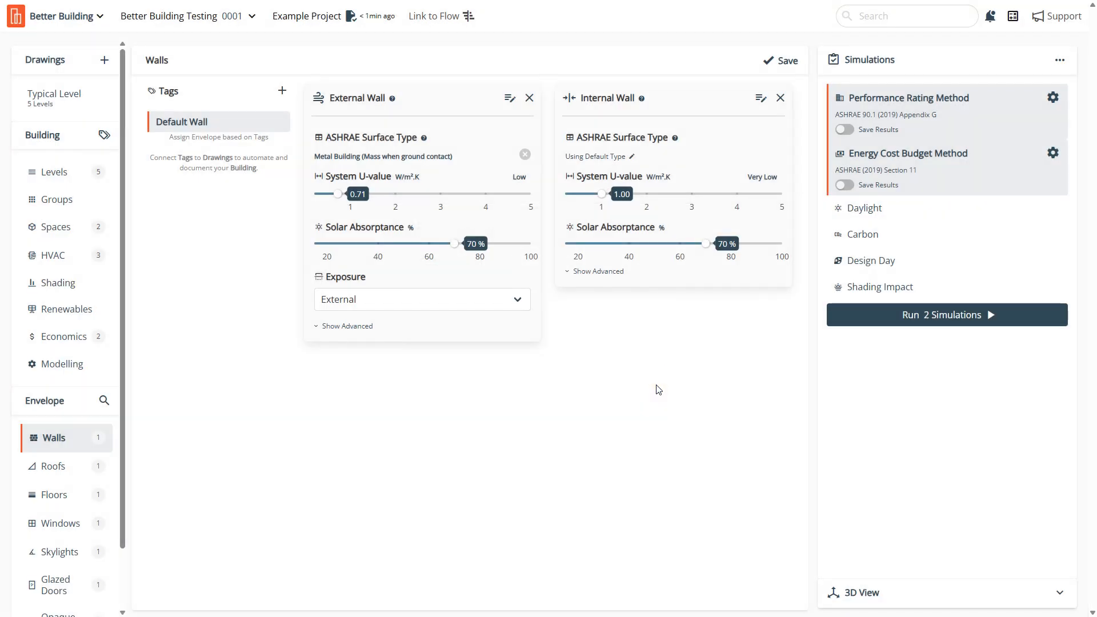
click(780, 60)
click(779, 61)
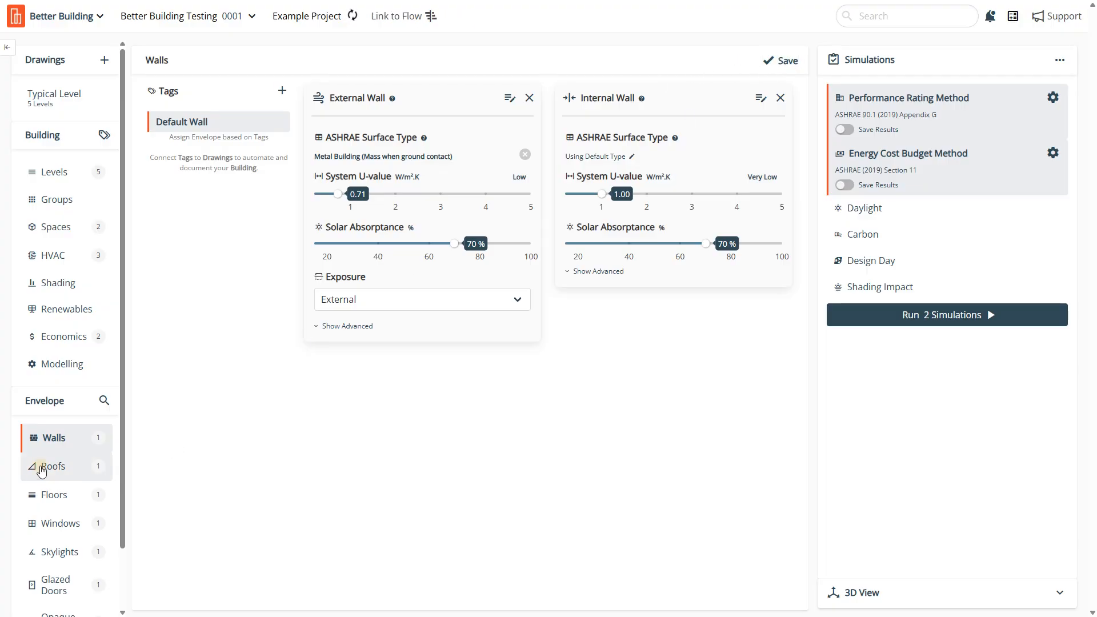
Step: Set the Top Roof's ASHRAE surface construction type to Metal Building and save the roofs
click(44, 466)
click(368, 157)
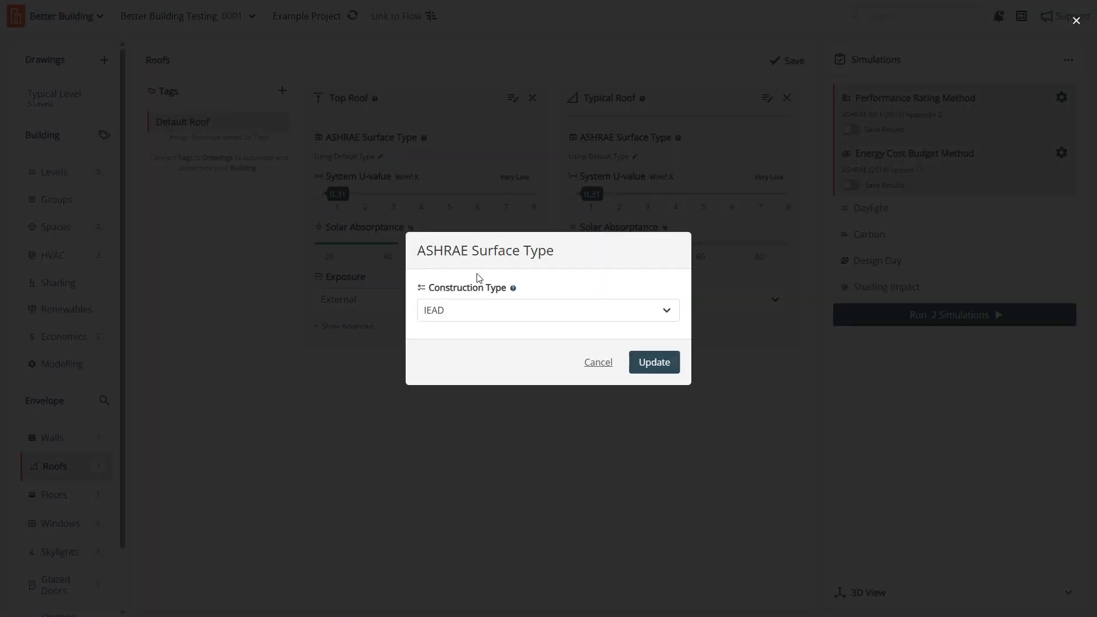
click(485, 317)
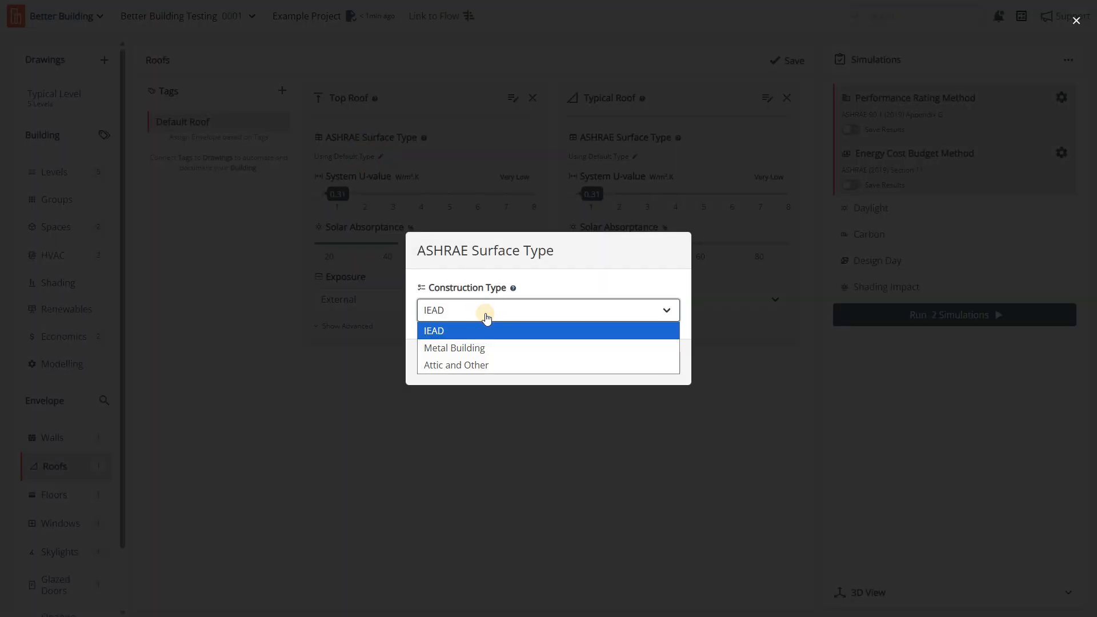
click(494, 348)
click(642, 369)
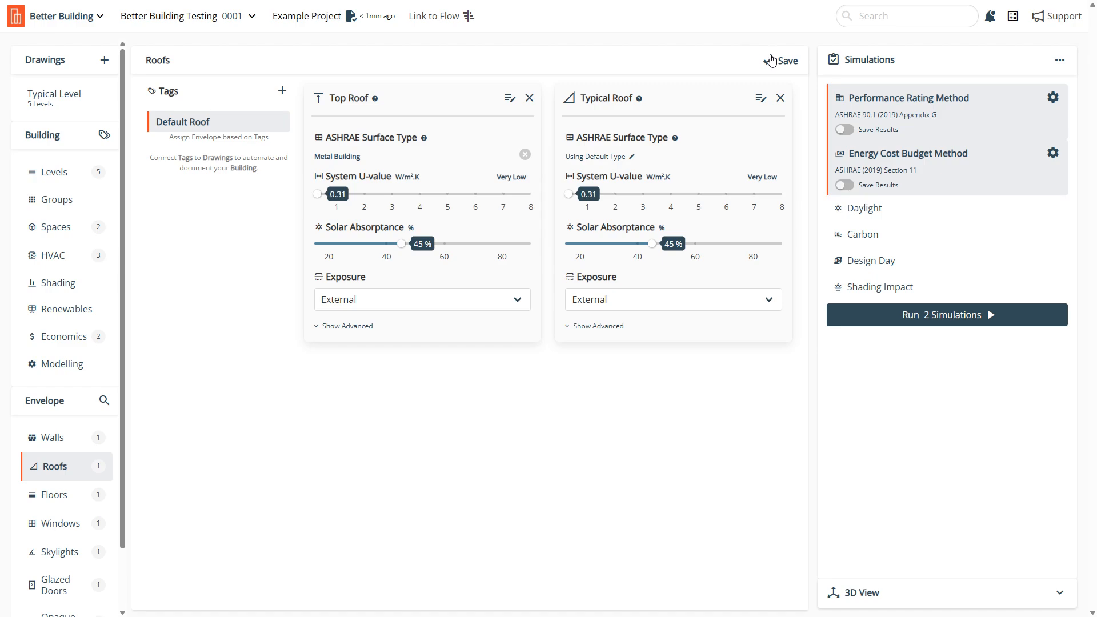
click(784, 61)
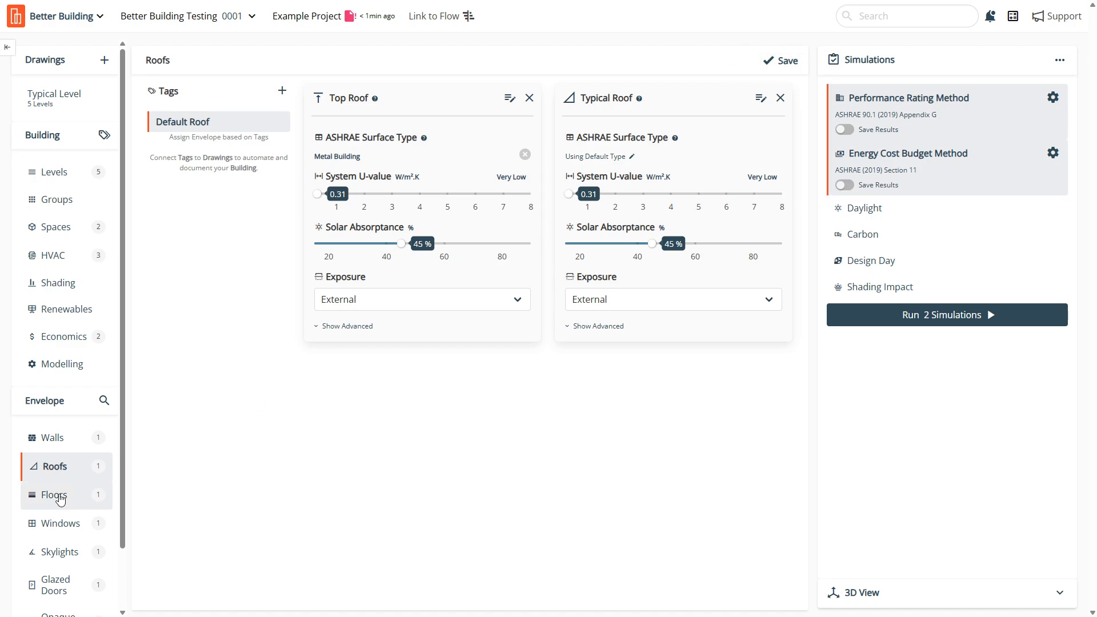
Step: Set the Bottom Floor's ASHRAE construction type to Steel Framed with a Heated ground construction type, and save the floors
click(59, 498)
click(357, 157)
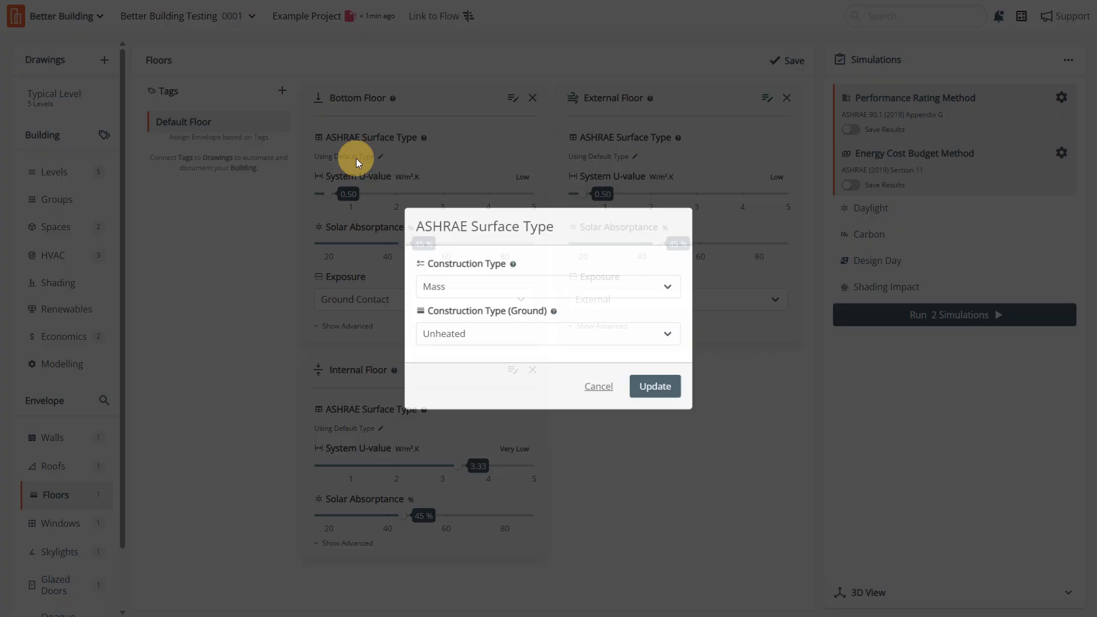
click(482, 286)
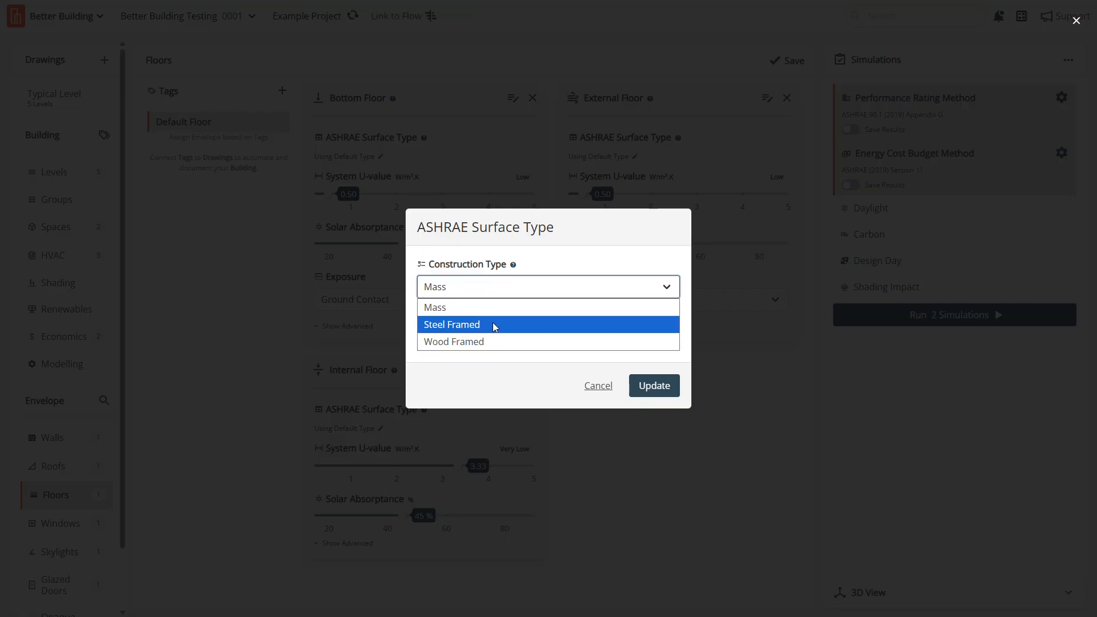
click(492, 324)
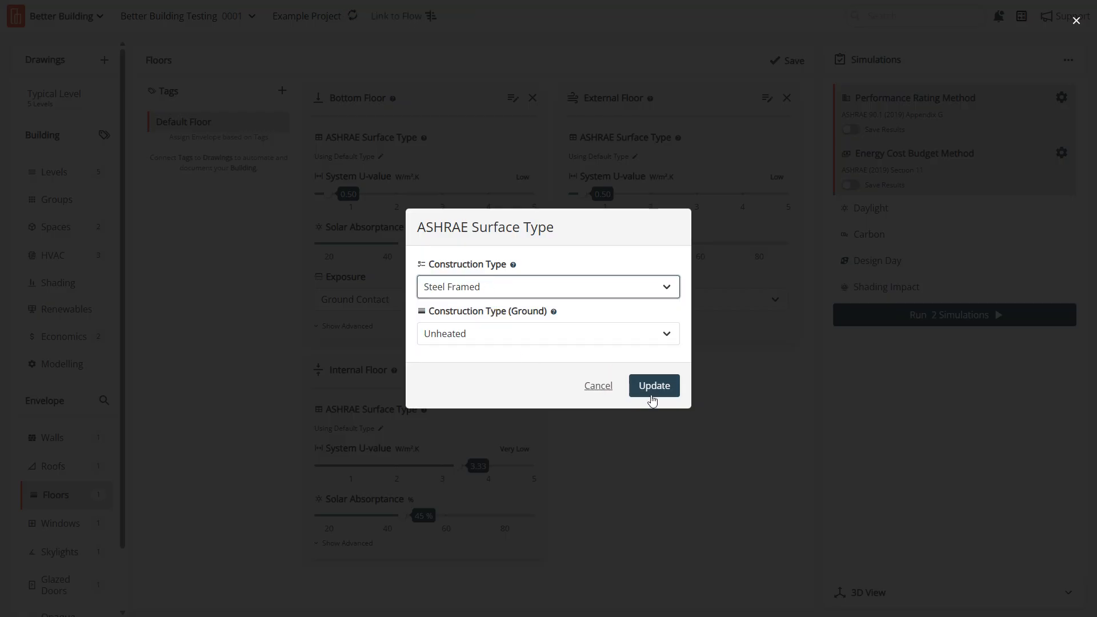
click(631, 333)
click(629, 370)
click(648, 394)
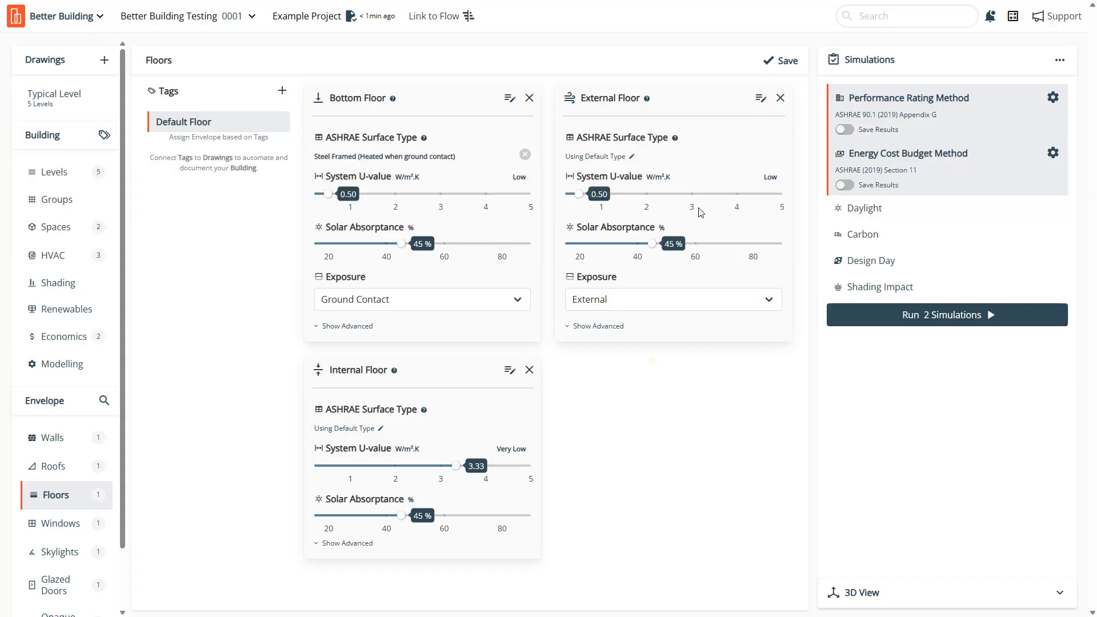
click(784, 61)
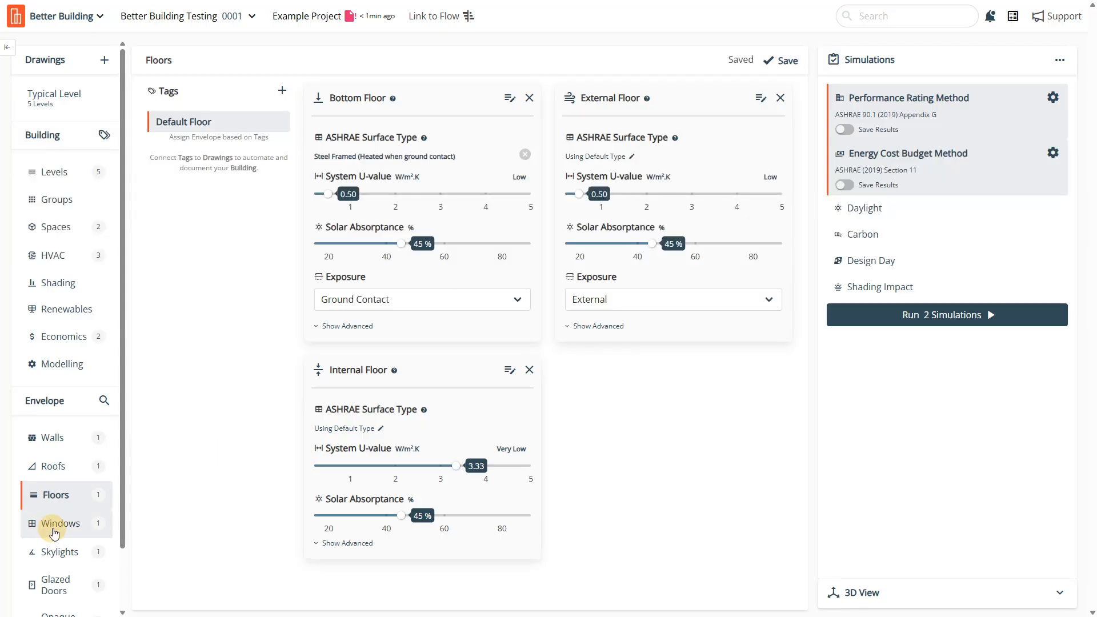
Step: Assign the Fixed ASHRAE construction type to the External Window and save the windows
click(55, 524)
click(380, 156)
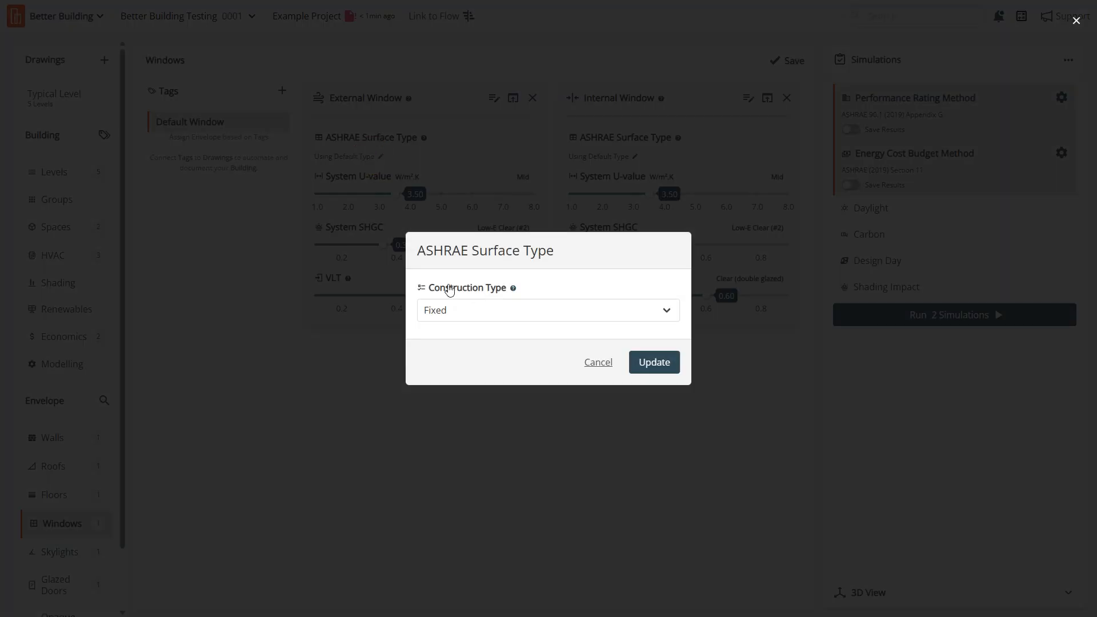
click(648, 363)
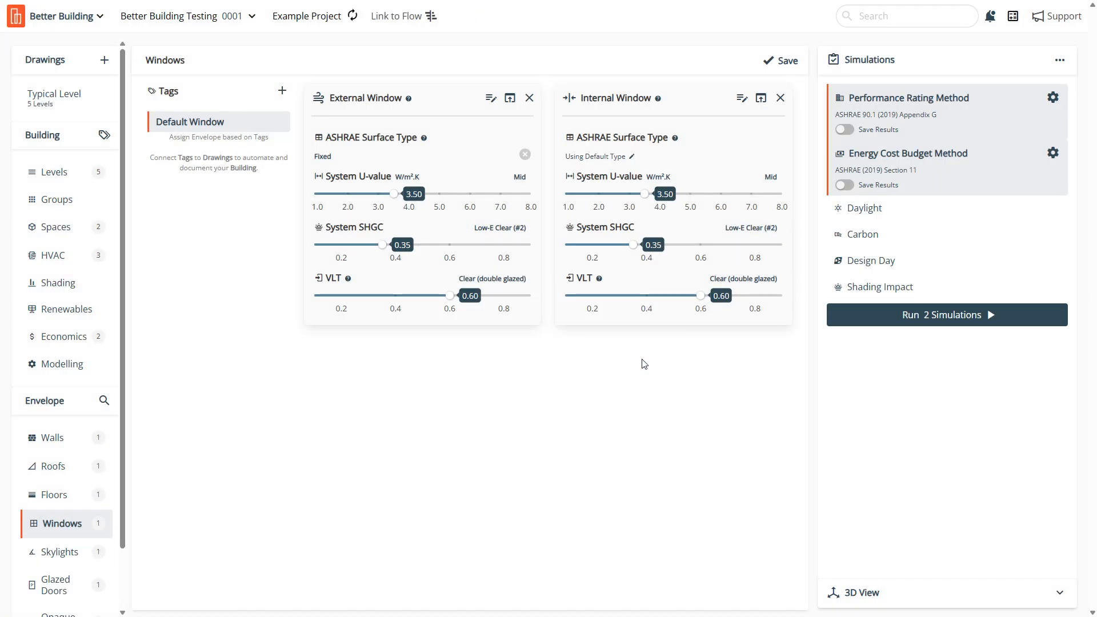
click(786, 61)
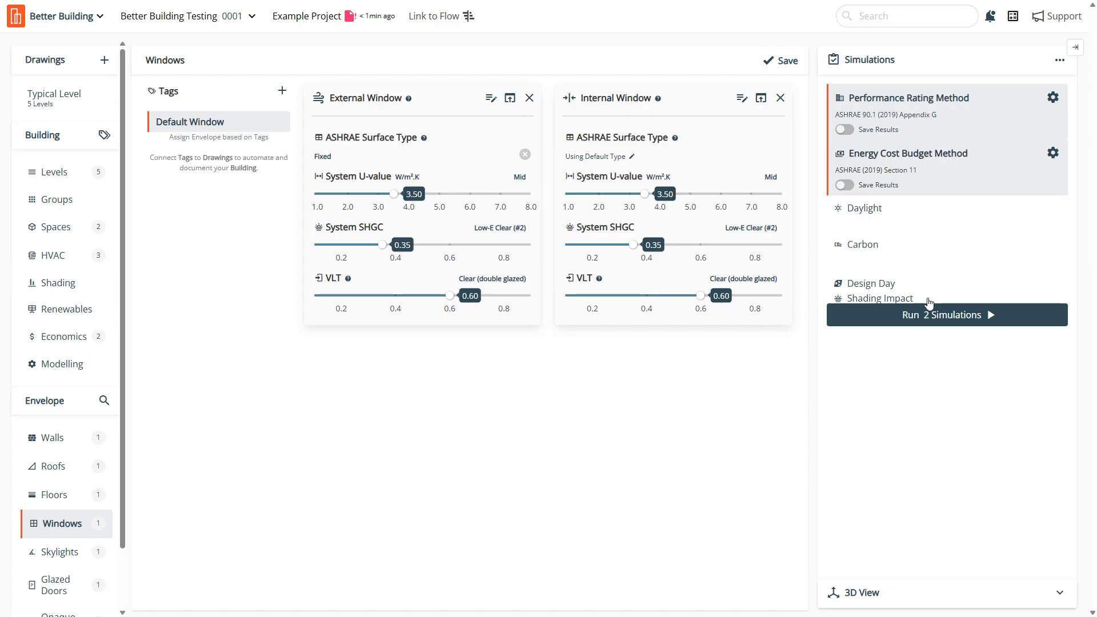
Step: Run the Performance Rating Method and Energy Cost Budget Method simulations, and check the Typical Level drawing's zones against the results
click(940, 317)
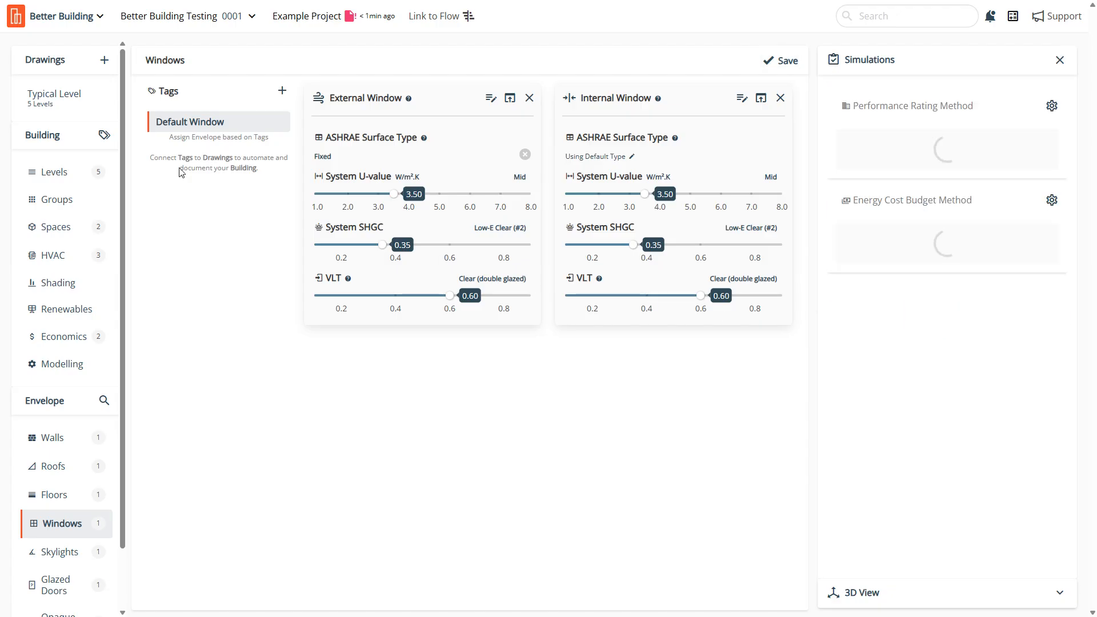
click(31, 98)
click(228, 255)
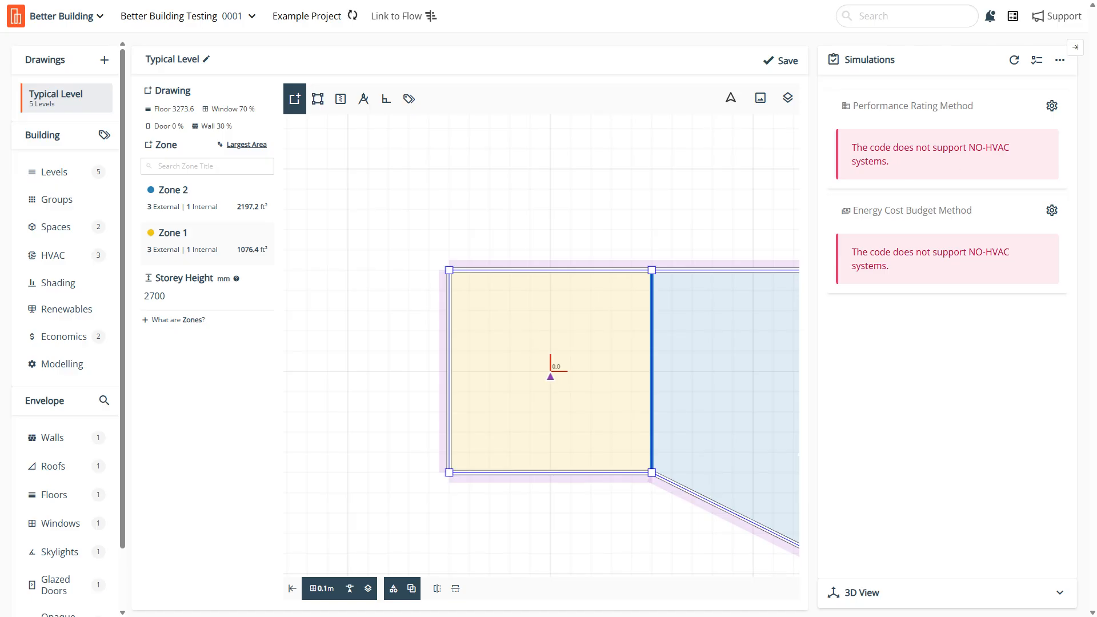
drag(850, 147, 908, 163)
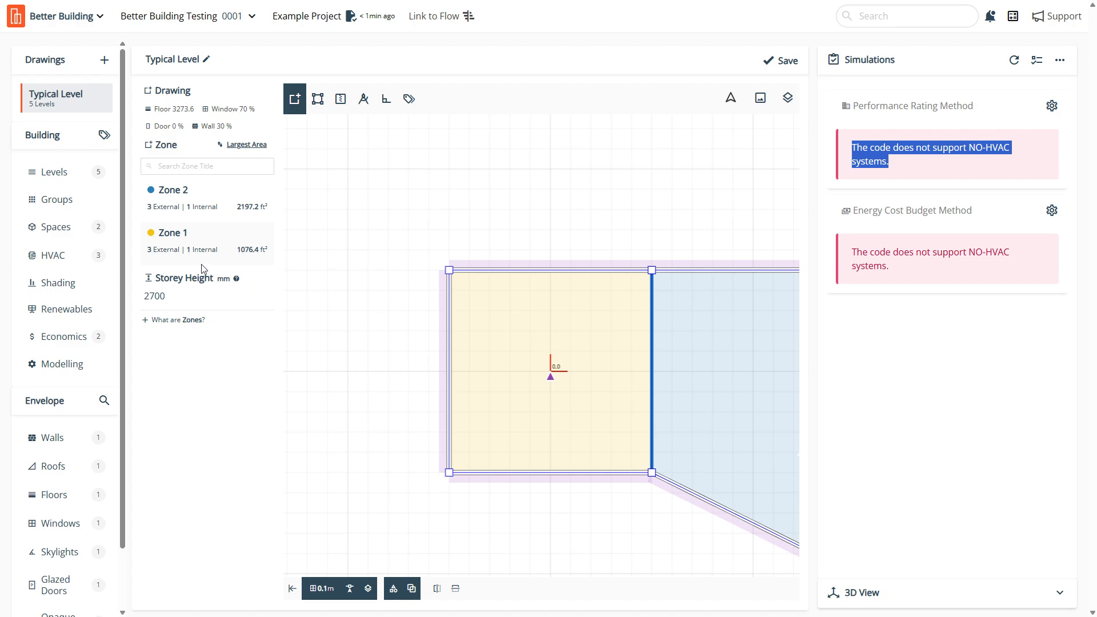
Step: Check the VRF Terminal Unit's assigned space and connections, save, and return to the full HVAC schematic
click(63, 254)
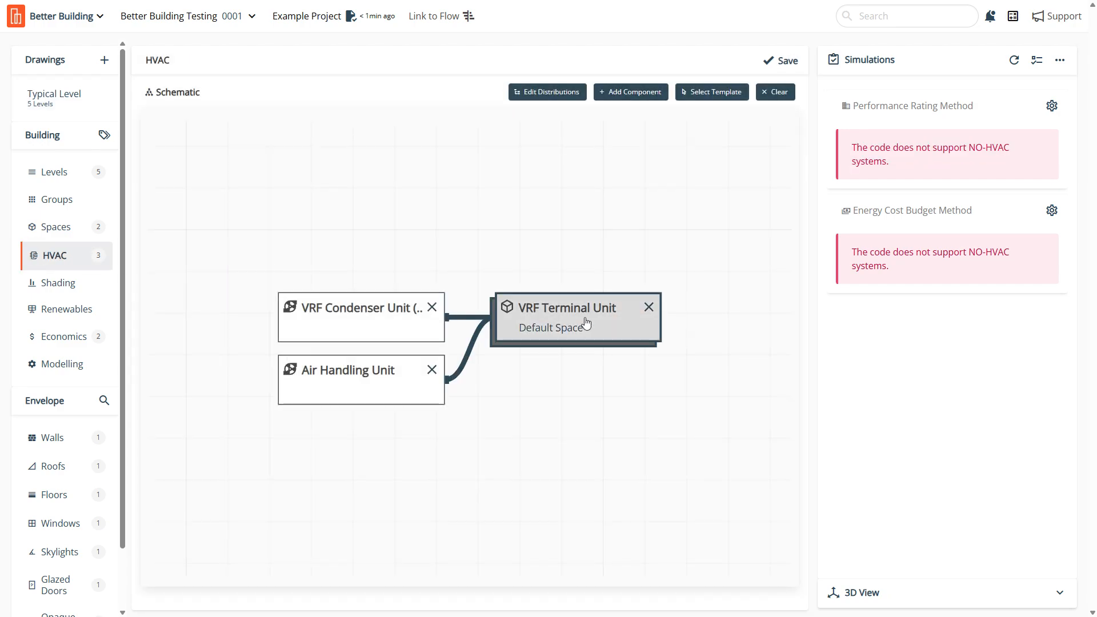
click(555, 329)
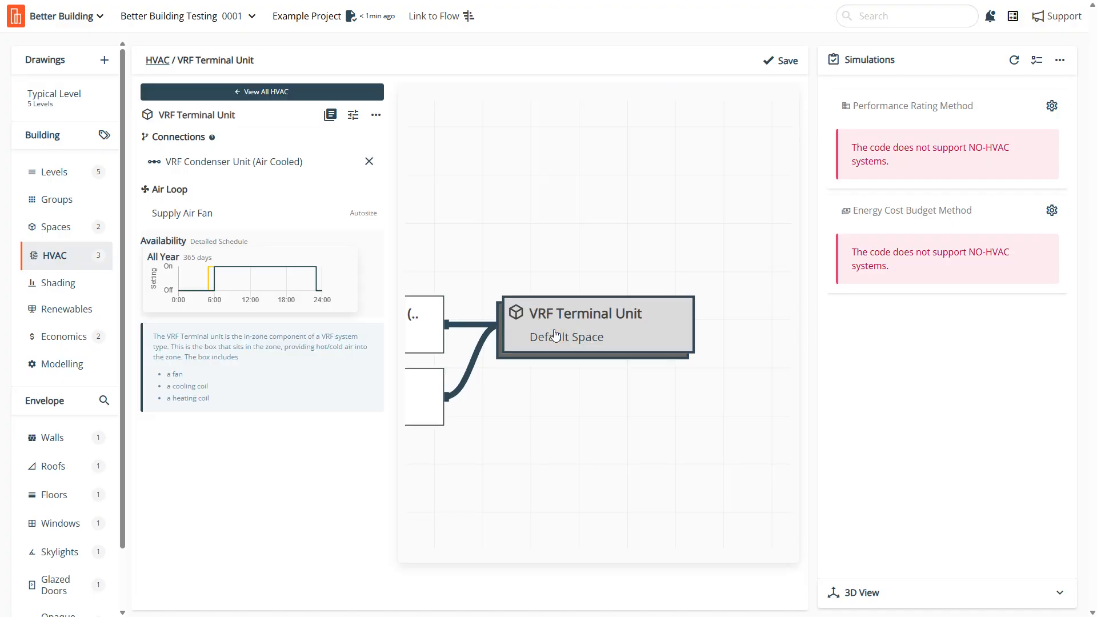
click(791, 60)
click(295, 94)
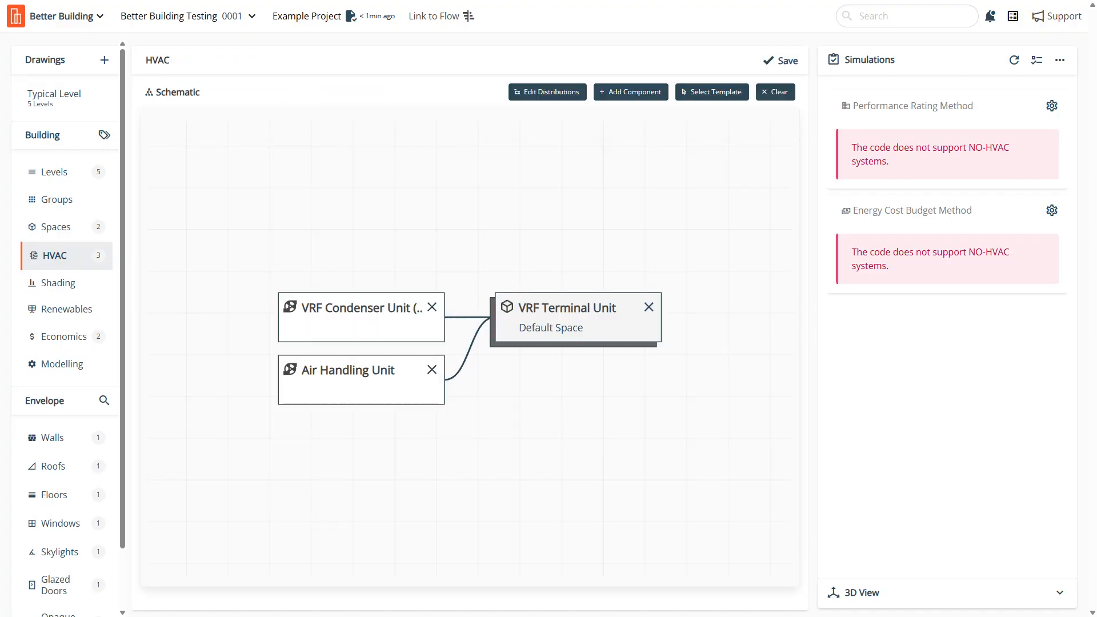
Step: Clear the HVAC schematic and apply the Basic Variable Refrigerant Flow (incl. Outside Air) template to Office Space instead of Default Space
click(776, 93)
click(639, 354)
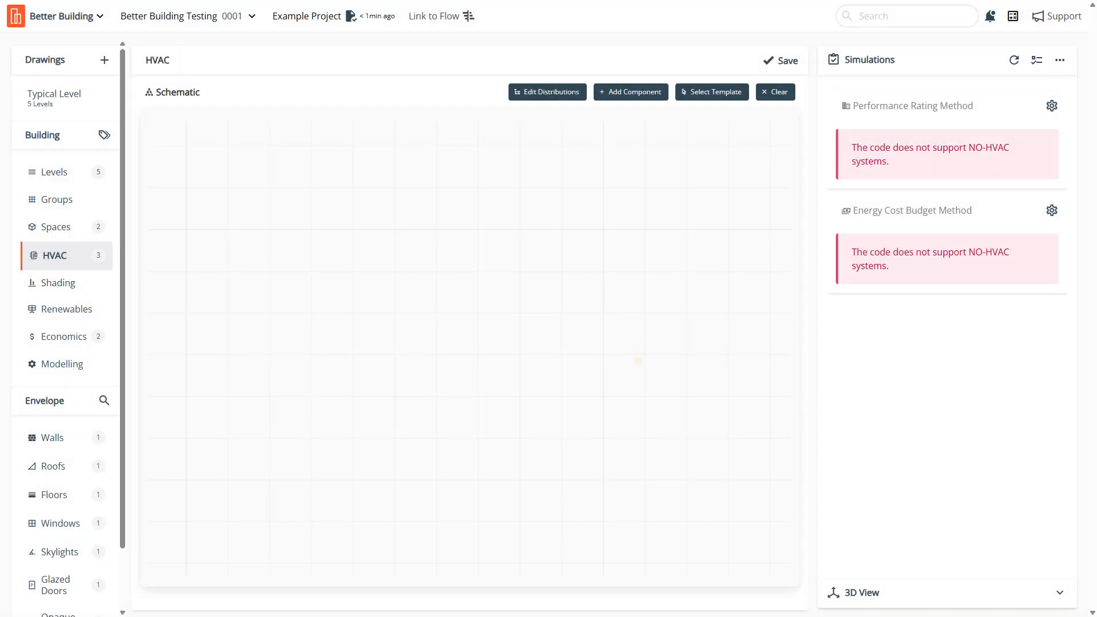
click(701, 96)
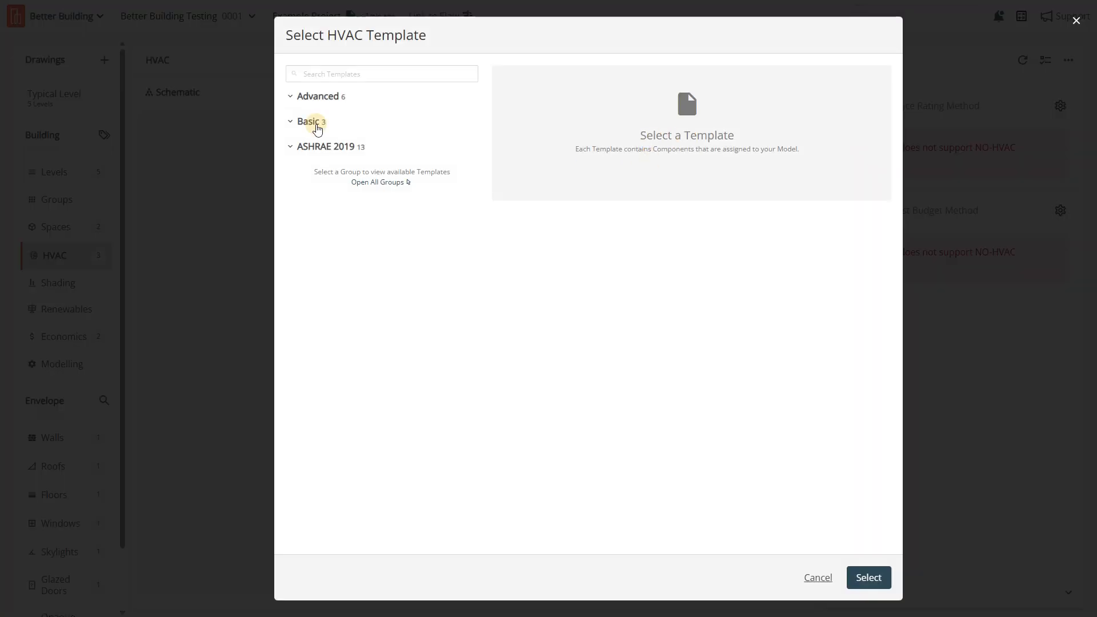
click(317, 124)
click(337, 175)
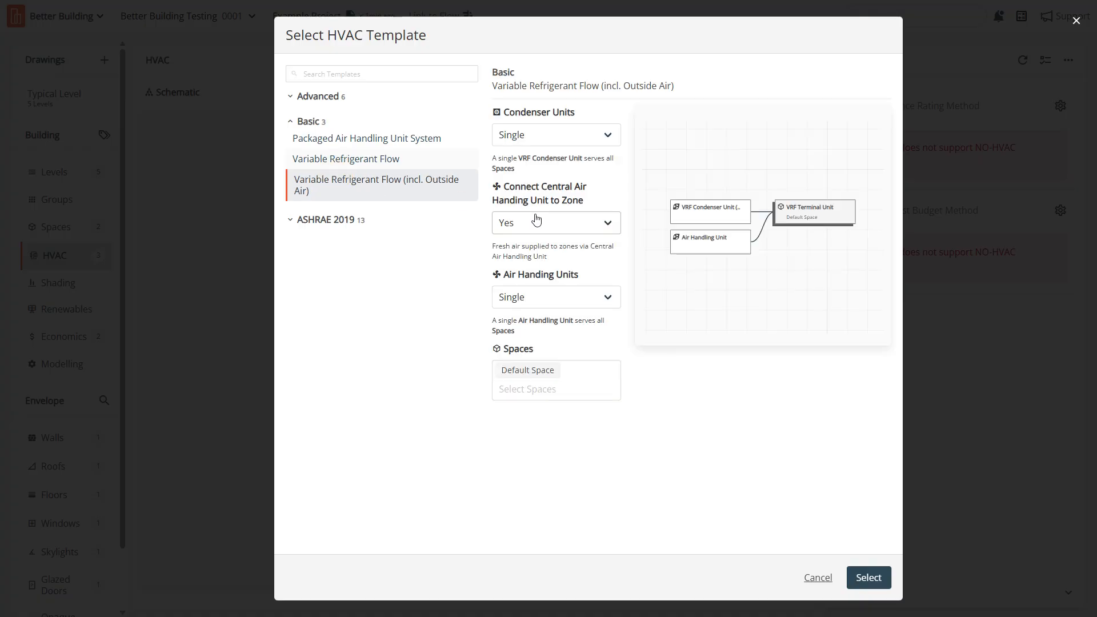
click(558, 389)
click(563, 414)
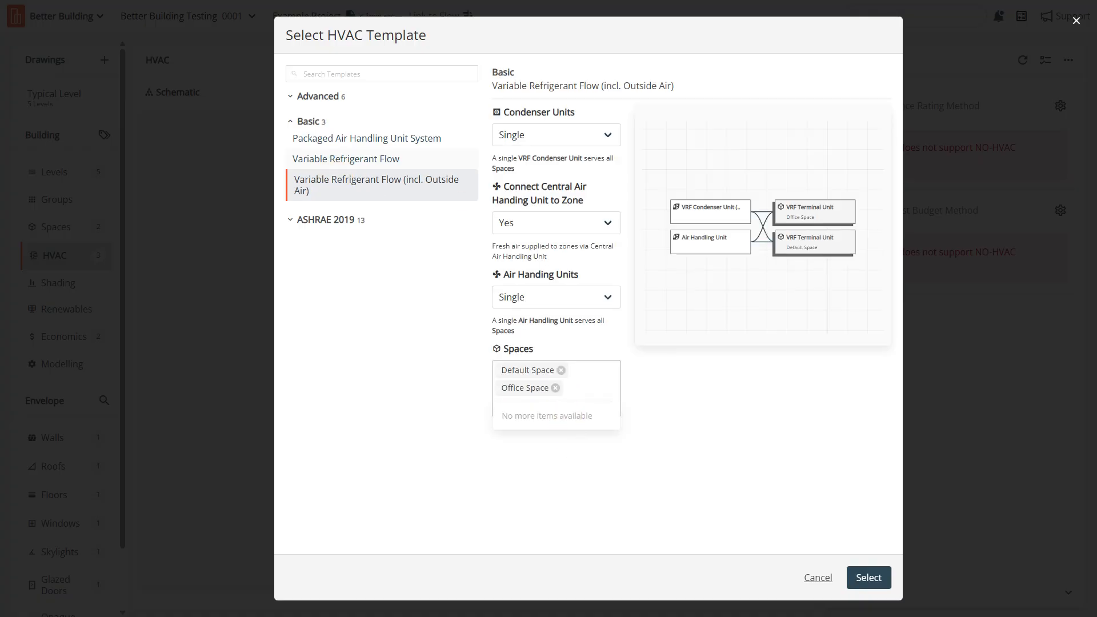
click(561, 370)
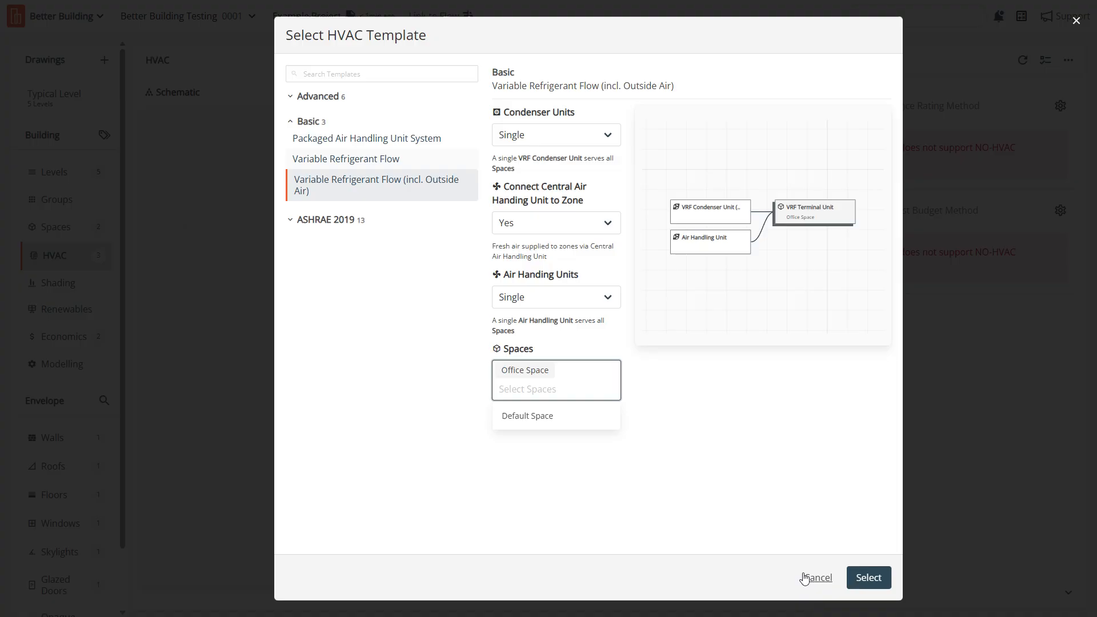
click(868, 577)
click(386, 383)
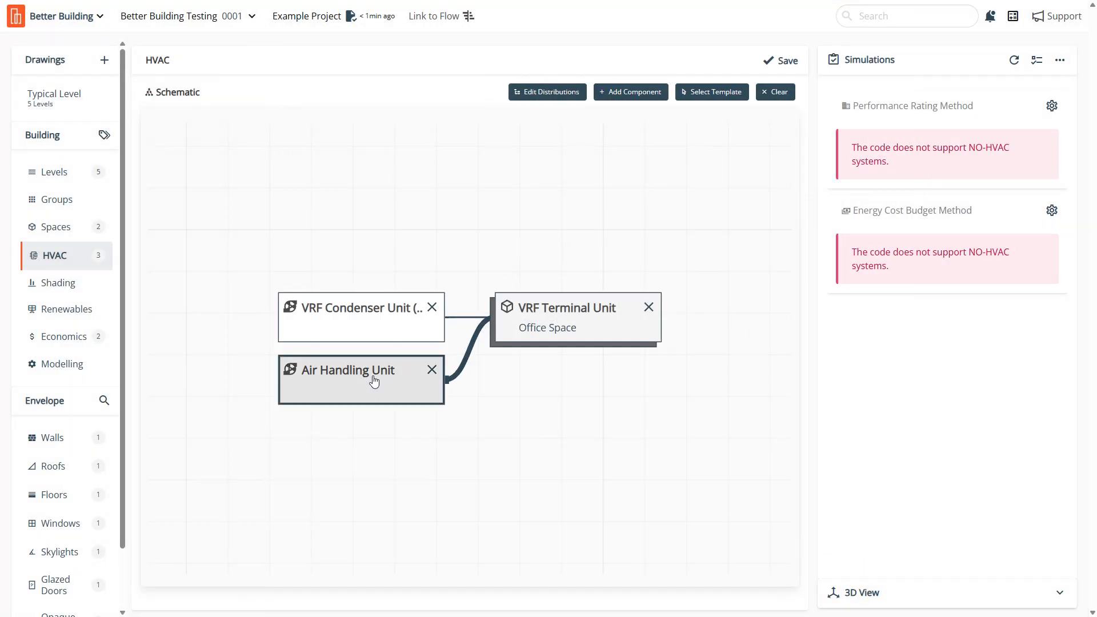
Step: Add a Heating Coil (Electric Heating) to the Air Handling Unit, save the HVAC and rerun both simulations
click(376, 301)
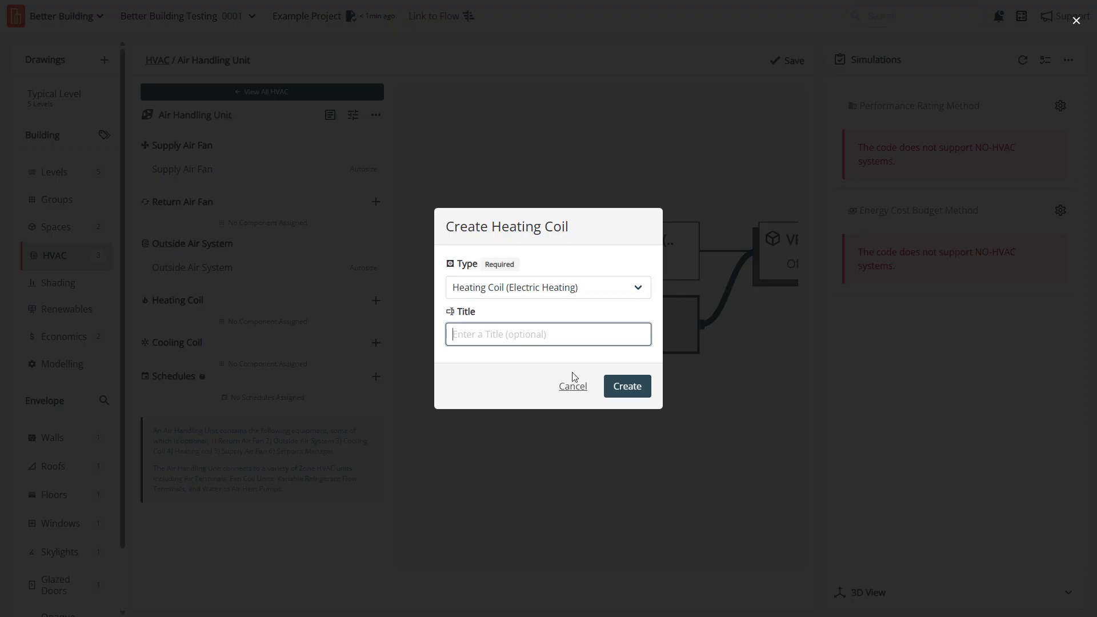
click(640, 387)
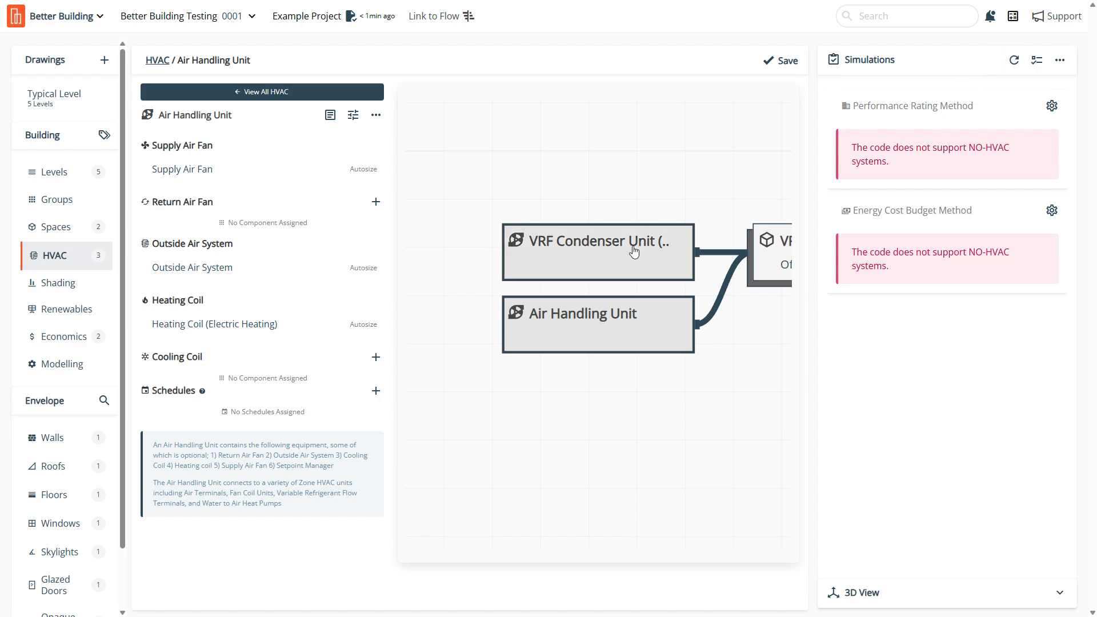
click(1014, 60)
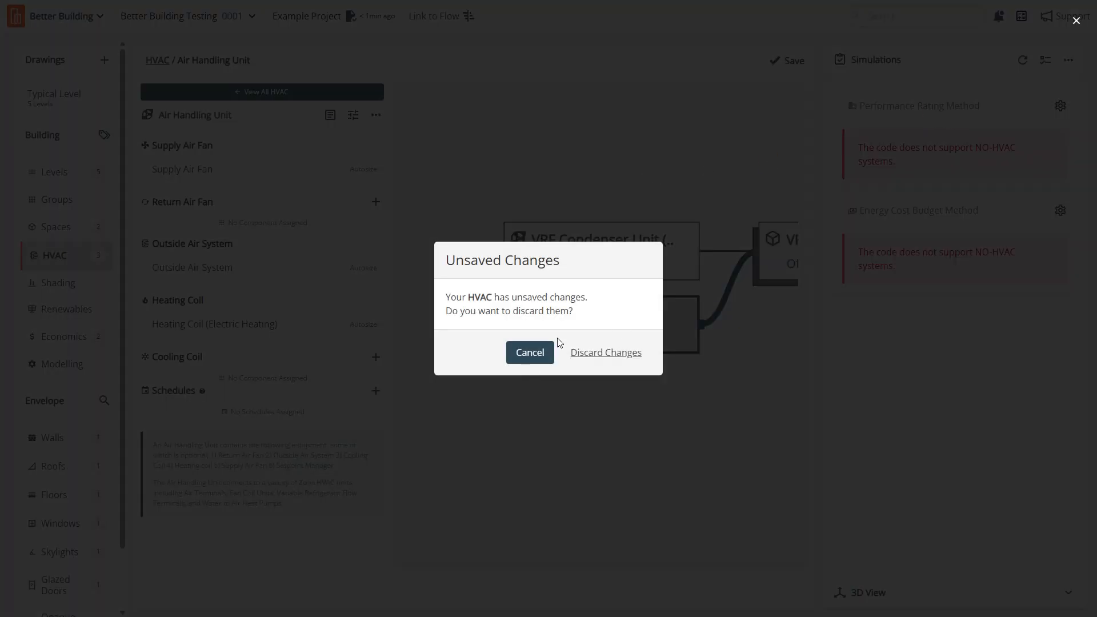
click(530, 353)
click(787, 59)
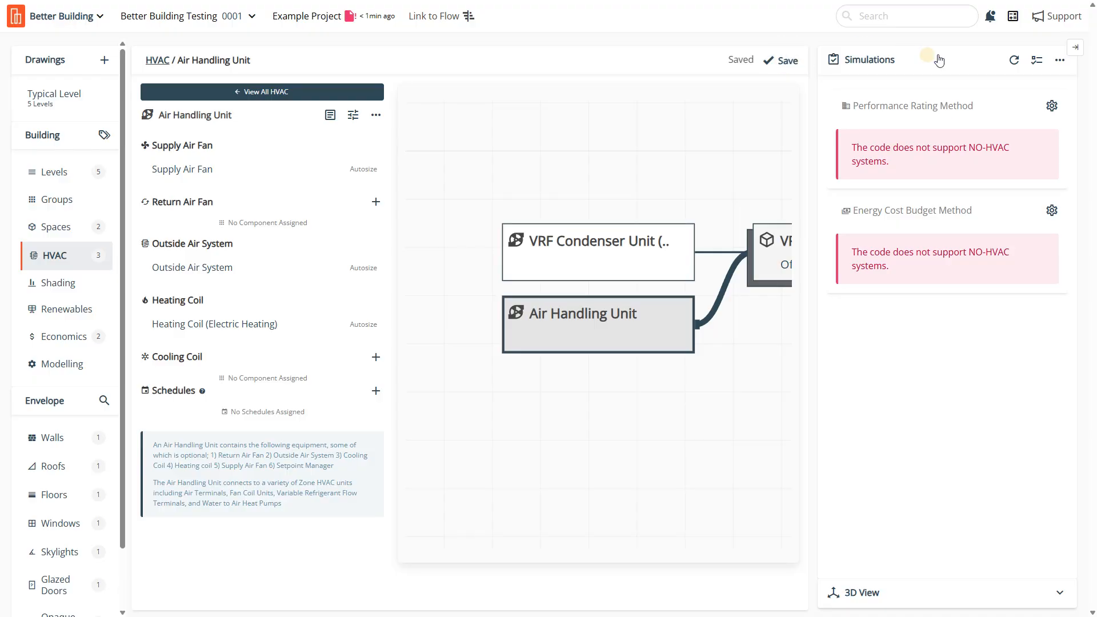
click(1012, 60)
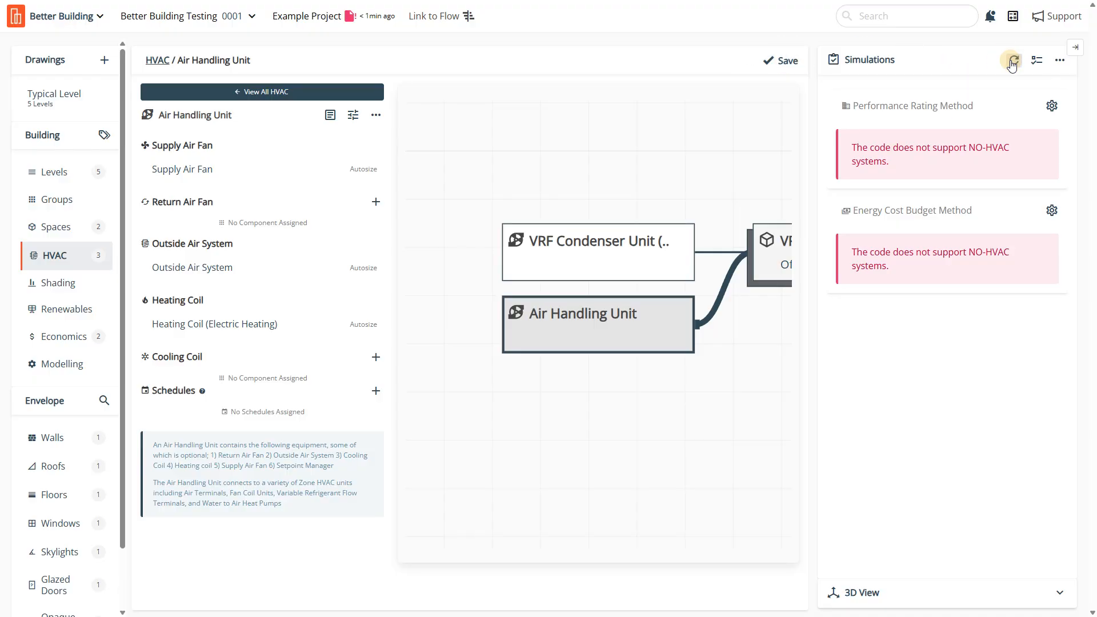
Step: Open the Typical Level drawing and inspect its enlarged 3D building model from several angles with the simulations in view
click(80, 115)
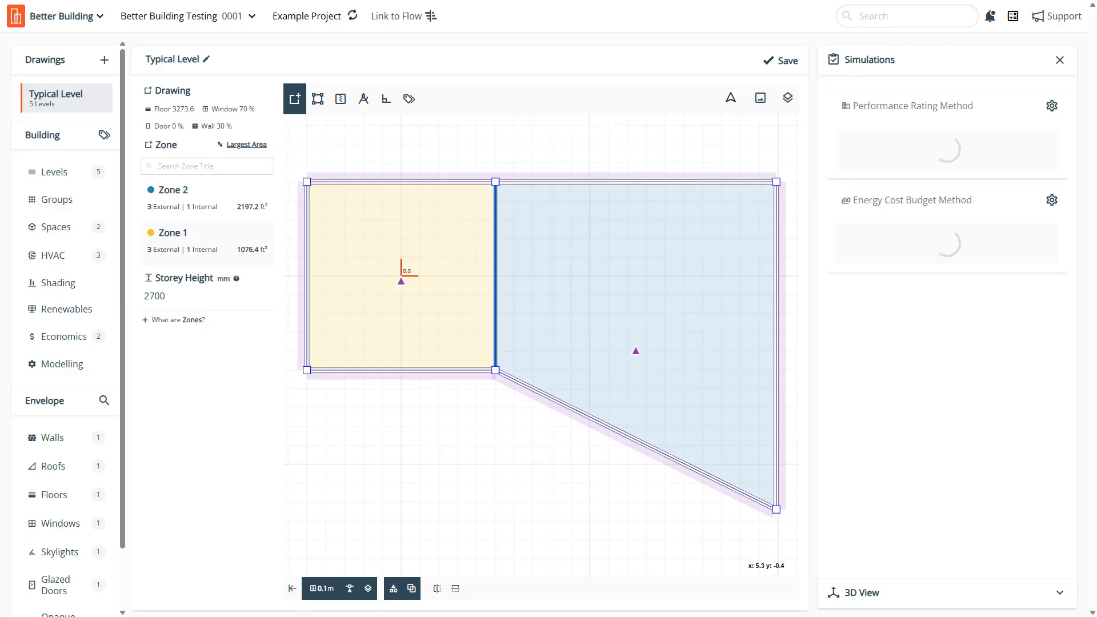
click(920, 592)
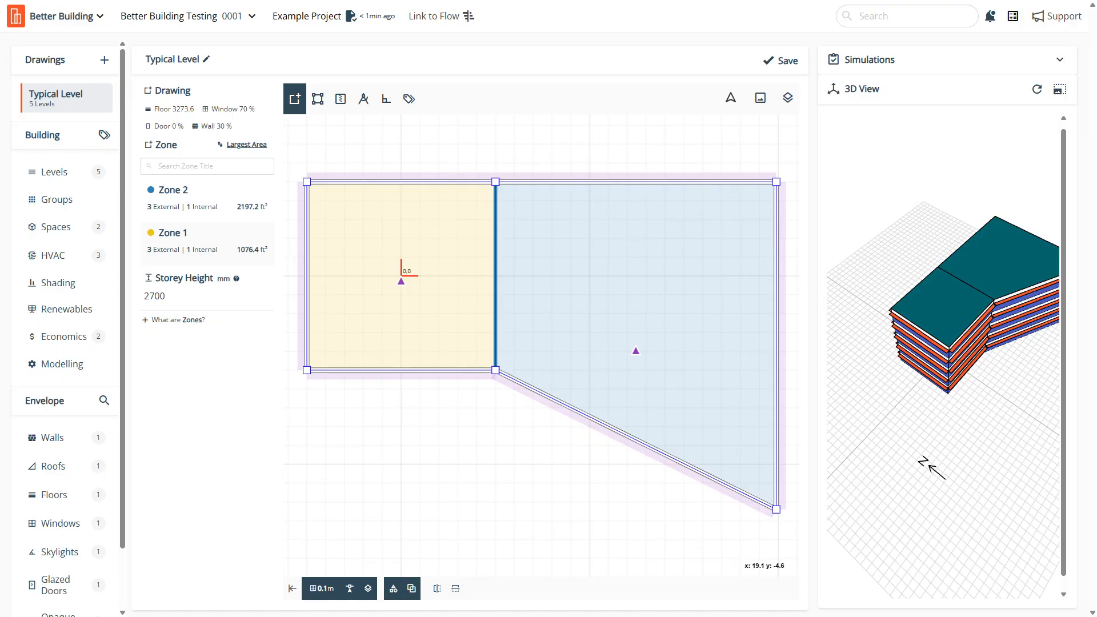
click(1060, 90)
click(911, 63)
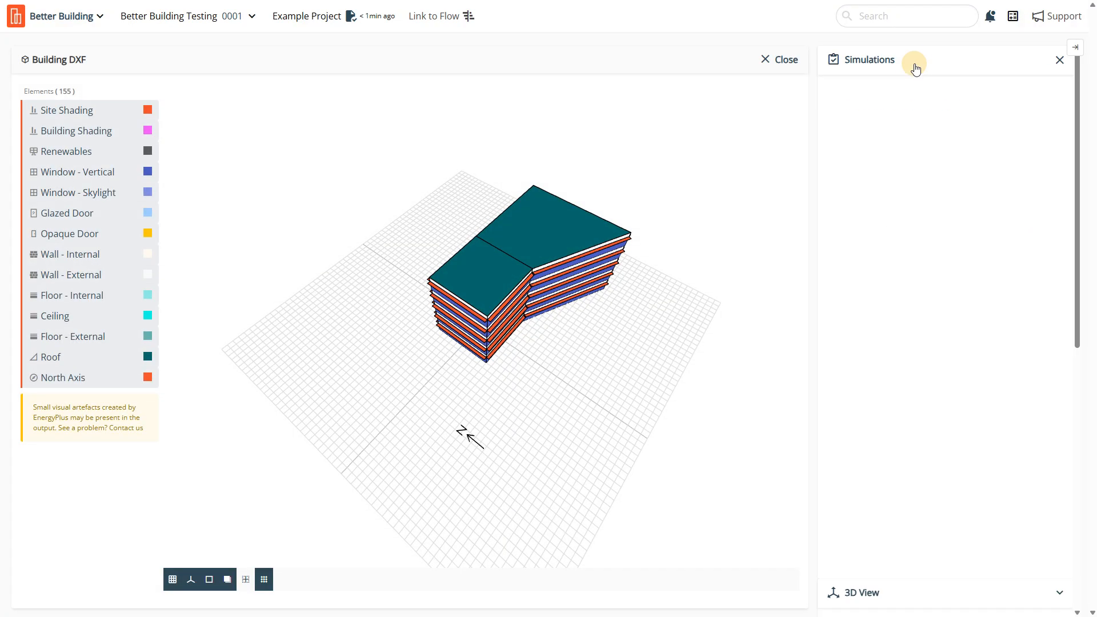
drag(660, 252, 567, 283)
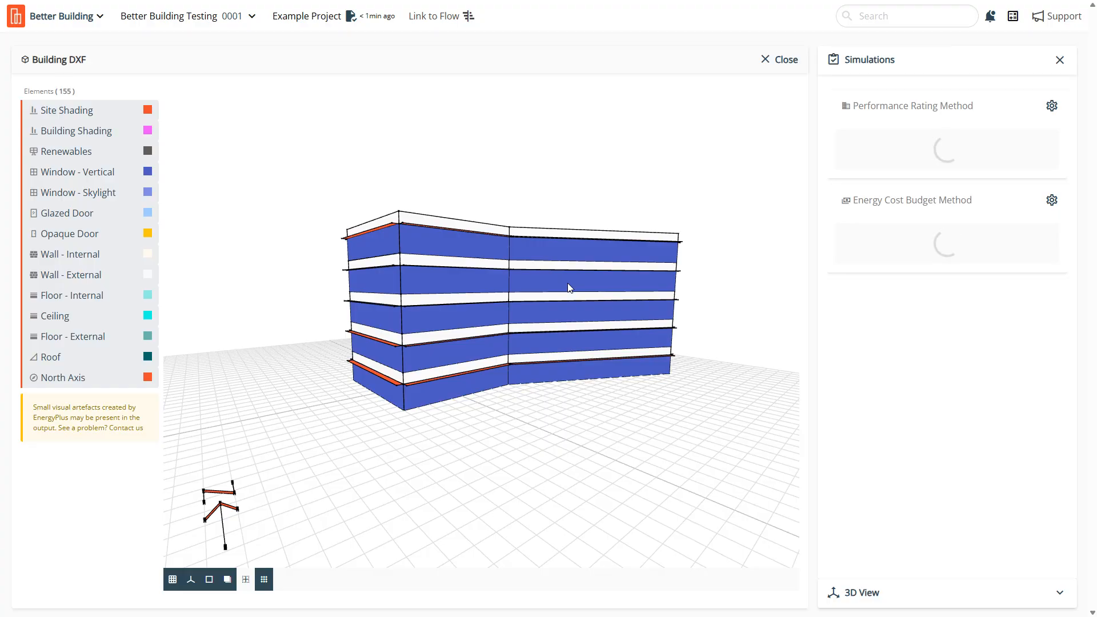
drag(567, 283, 506, 353)
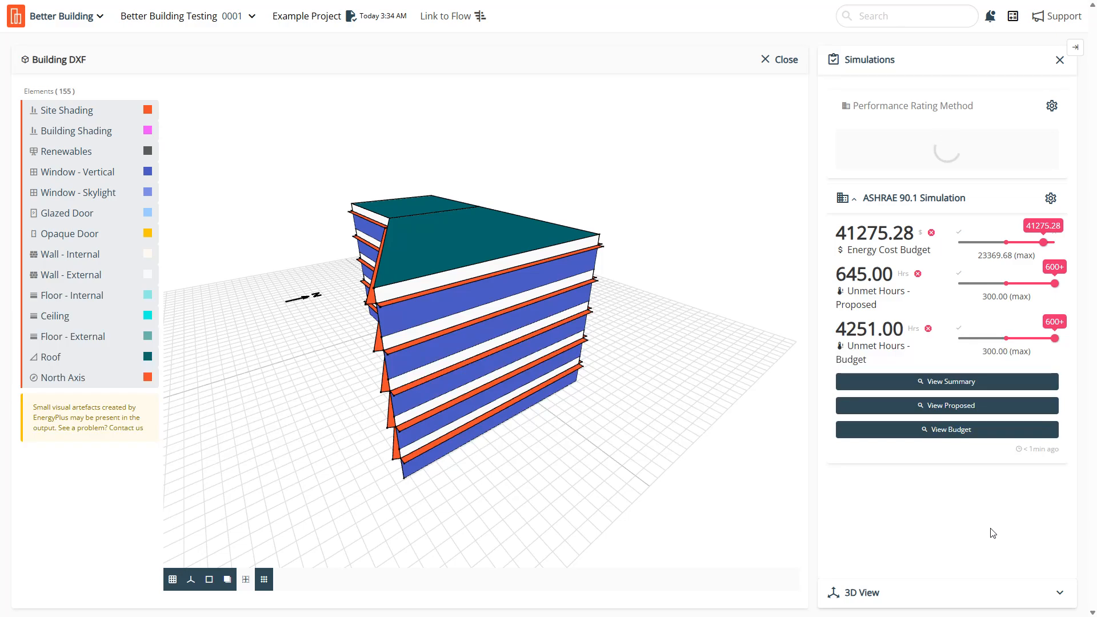
Step: Open the Energy Cost Budget simulation's summary and check the climate zone and the selected budget HVAC type
click(938, 381)
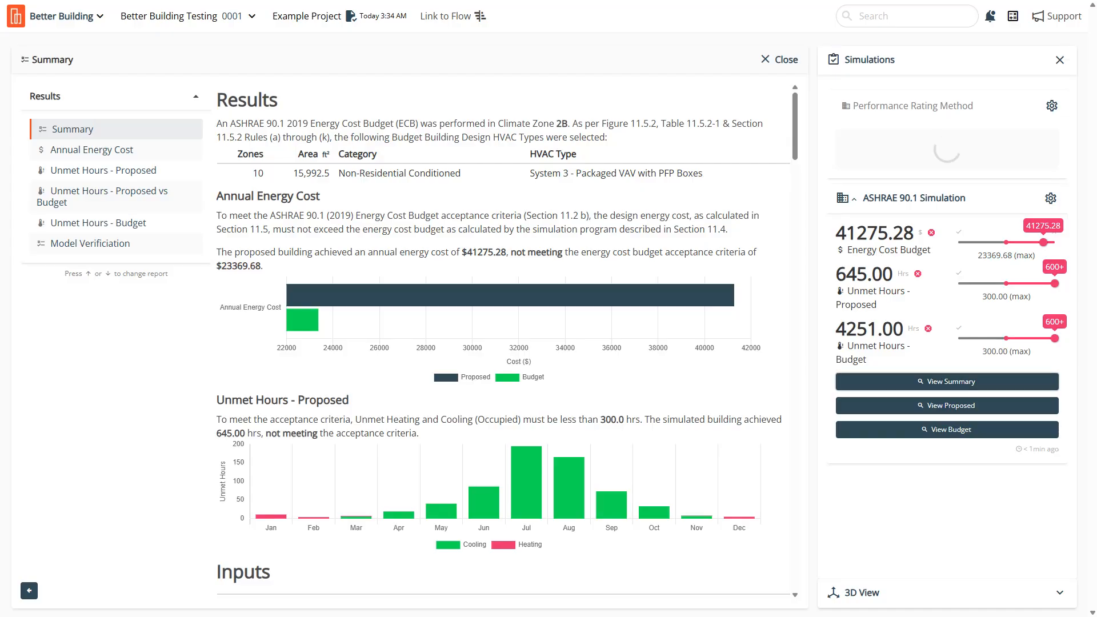
drag(570, 123, 217, 122)
click(581, 123)
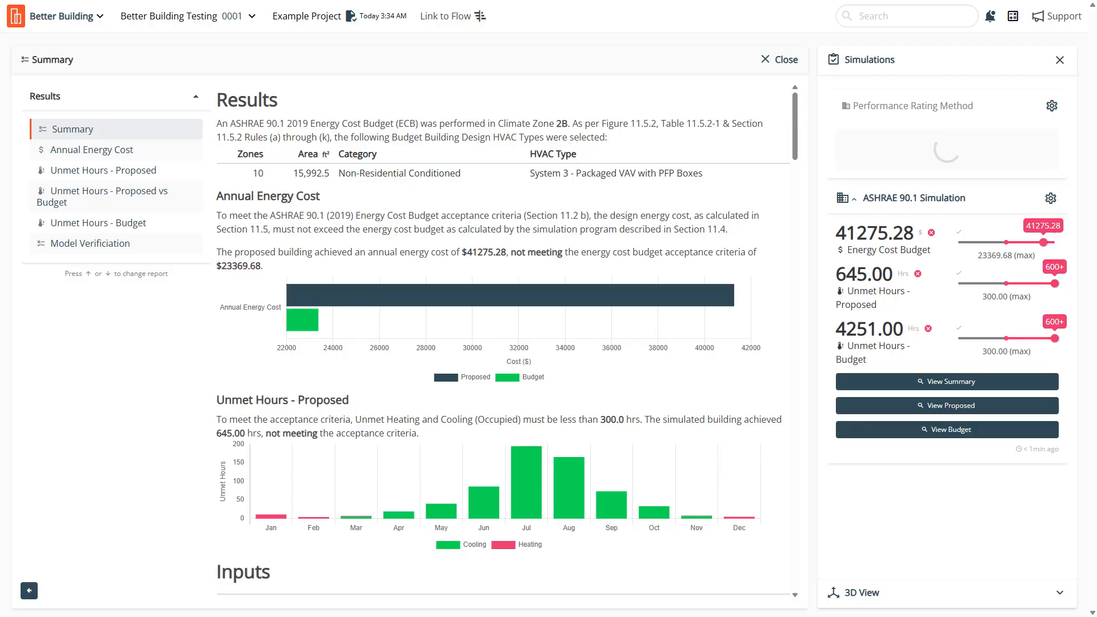
drag(496, 124, 569, 124)
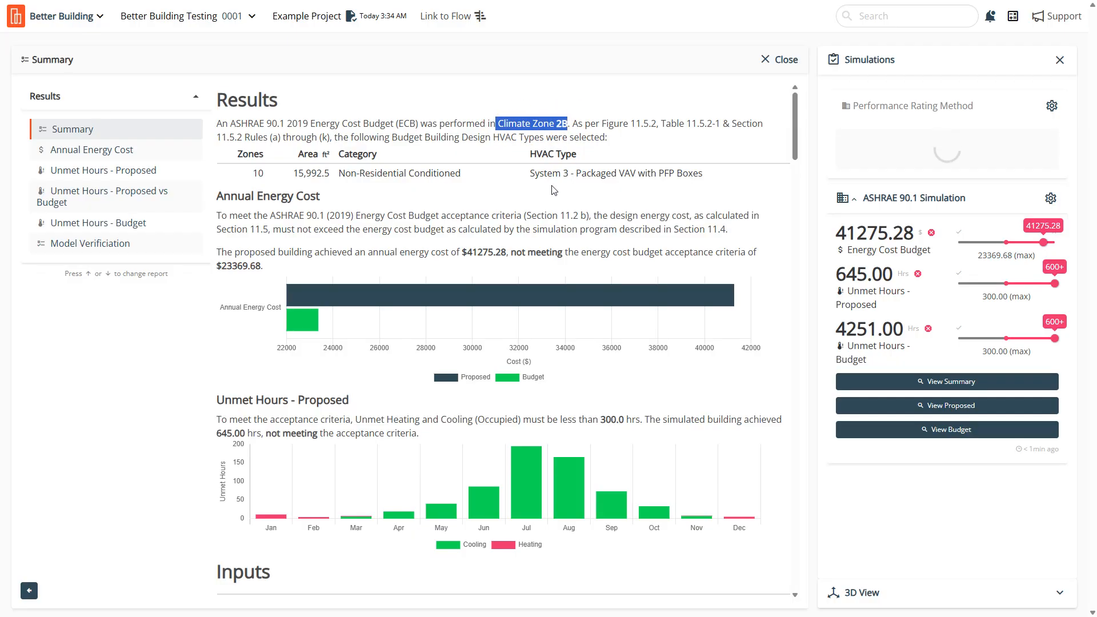
click(565, 138)
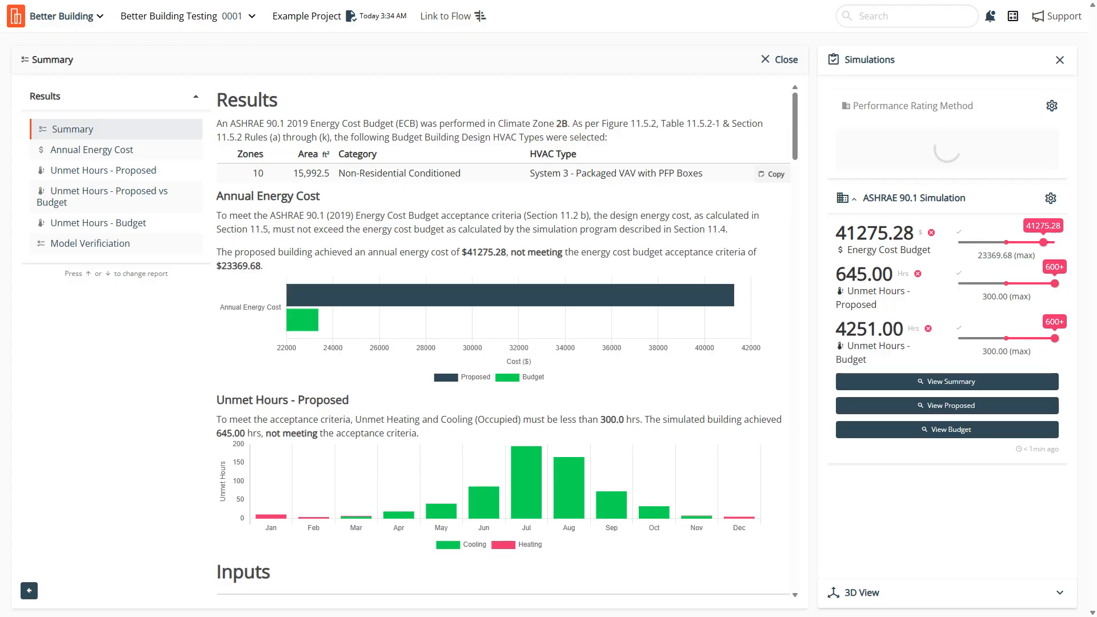
drag(529, 173, 677, 246)
click(642, 238)
mouse_move(578, 180)
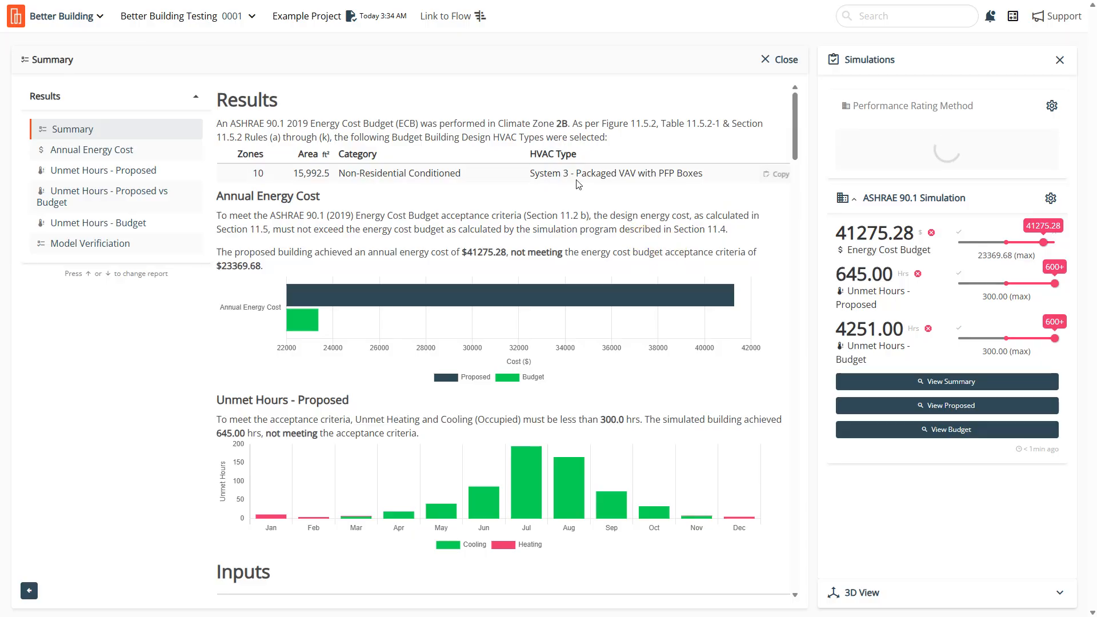
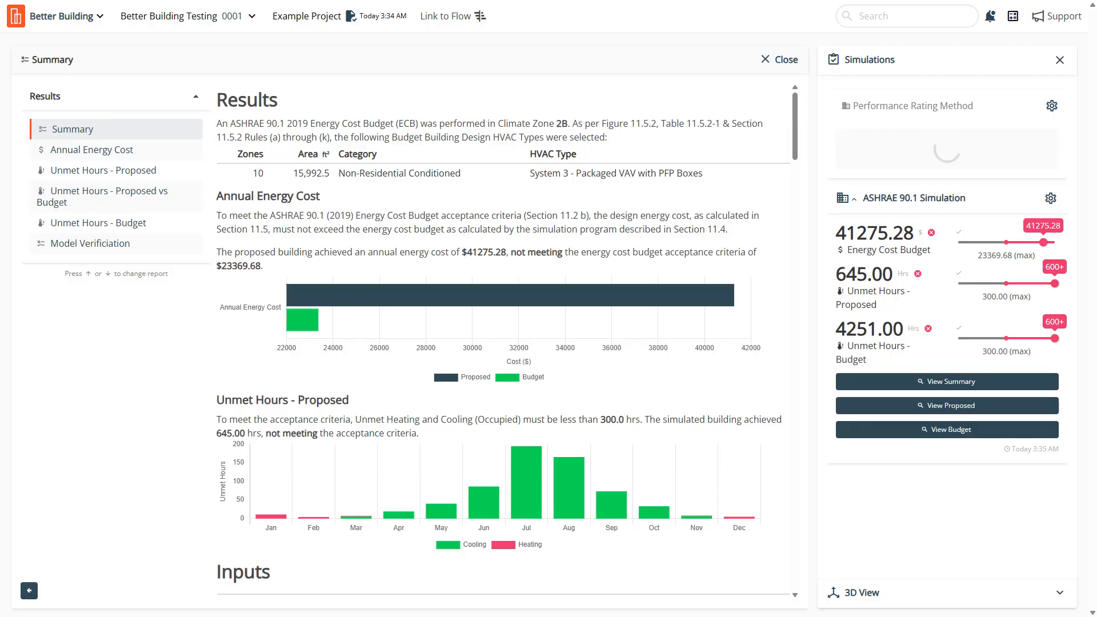
Step: Compare the proposed building's annual energy cost with the budget criterion in the summary text and chart
drag(506, 252, 460, 251)
click(268, 266)
mouse_move(296, 291)
drag(462, 252, 570, 266)
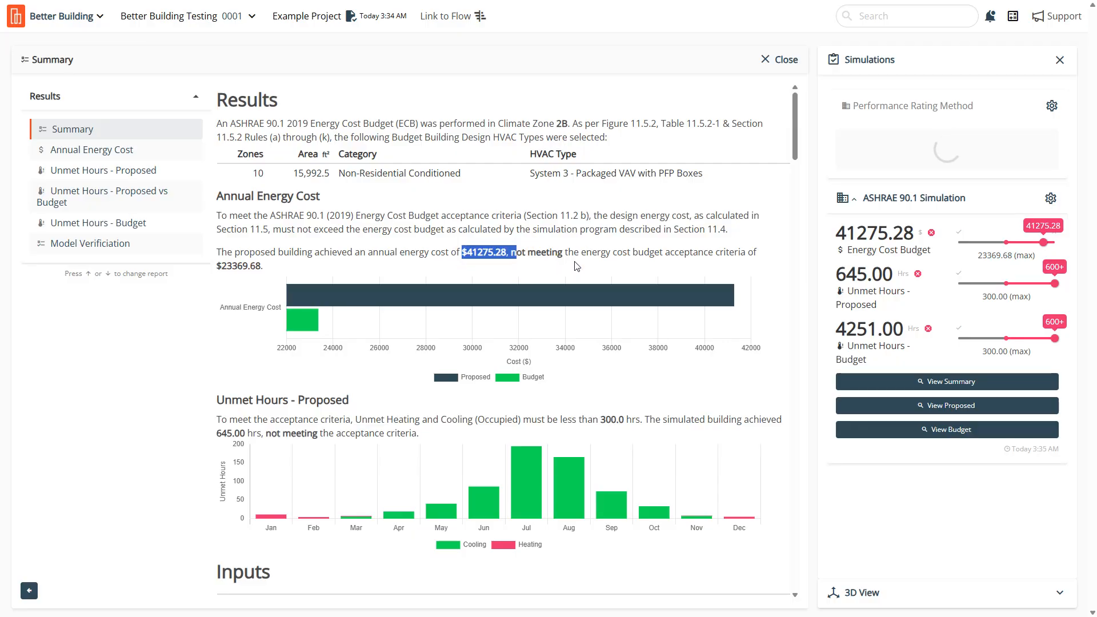
mouse_move(516, 300)
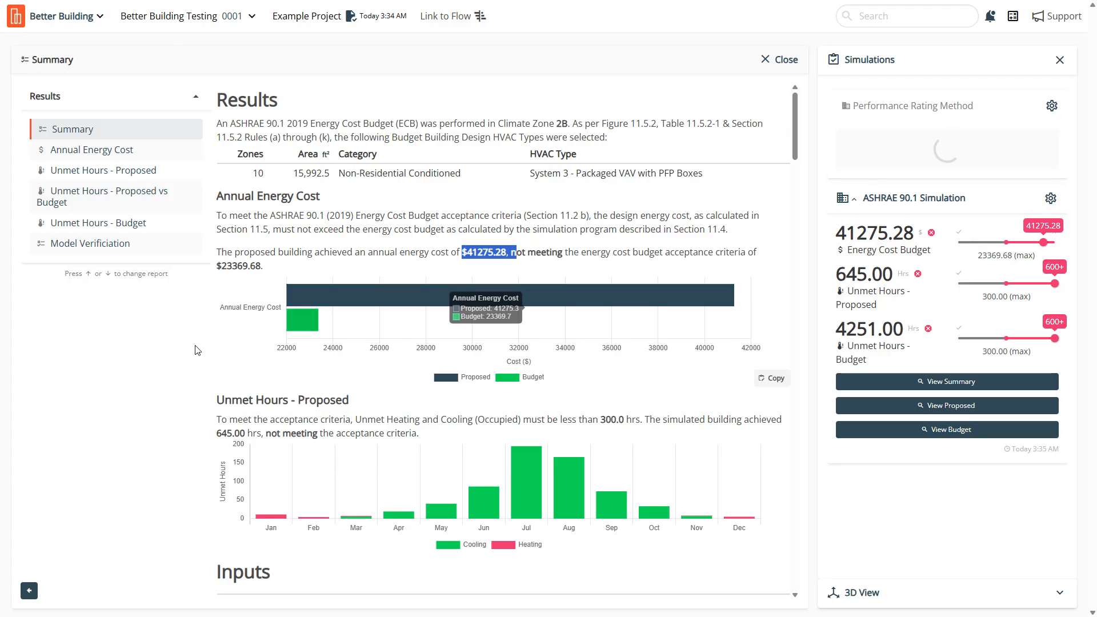
Step: Review the summary's proposed unmet hours chart and its Inputs, Levels and Zones tables
scroll(319, 354, down, 3)
scroll(321, 359, down, 2)
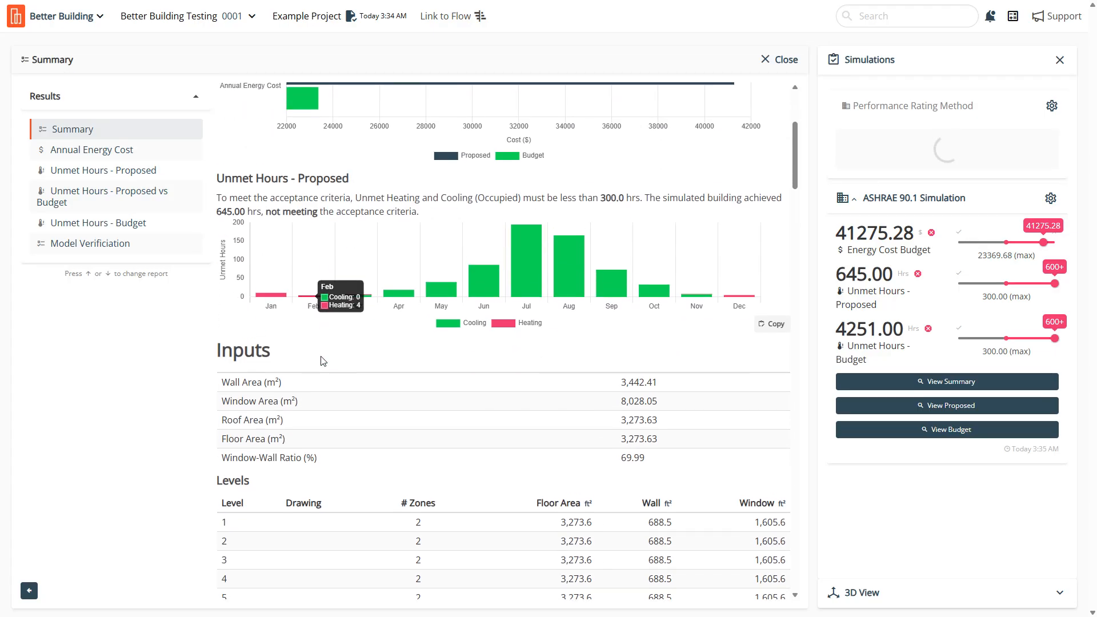
scroll(323, 361, down, 1)
scroll(323, 361, down, 1)
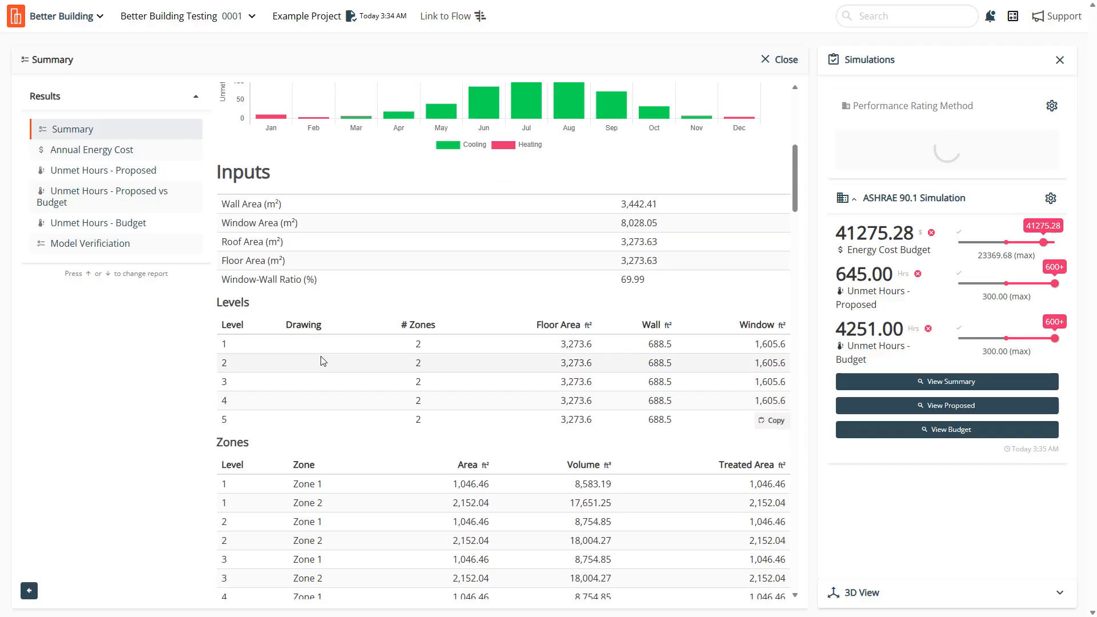
scroll(322, 360, up, 6)
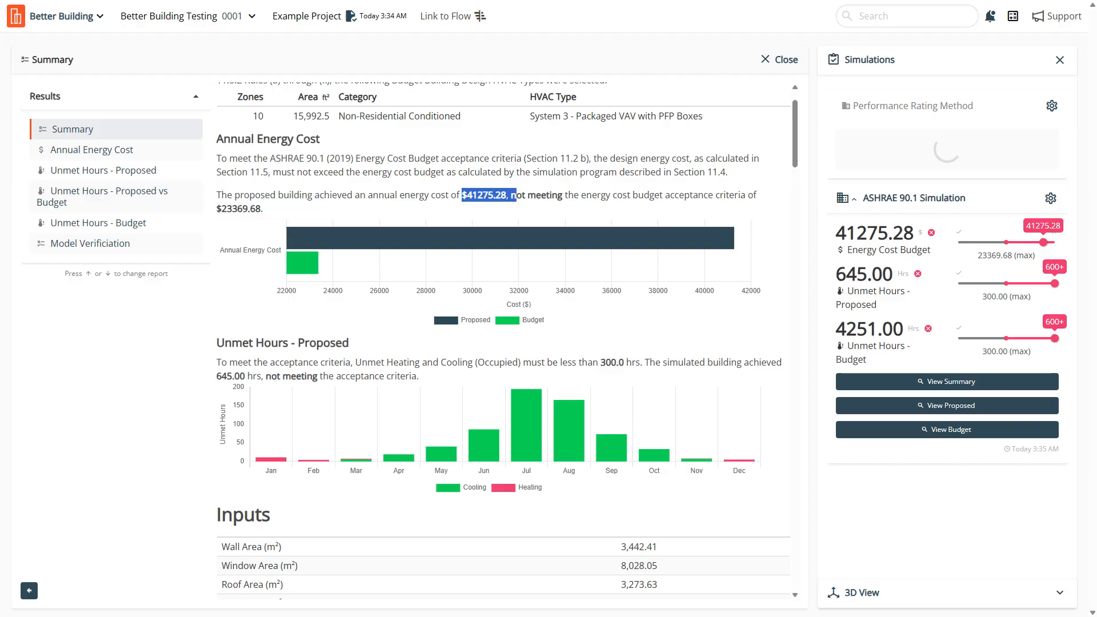
Step: Open the Model Verification report of the Energy Cost Budget results
click(118, 242)
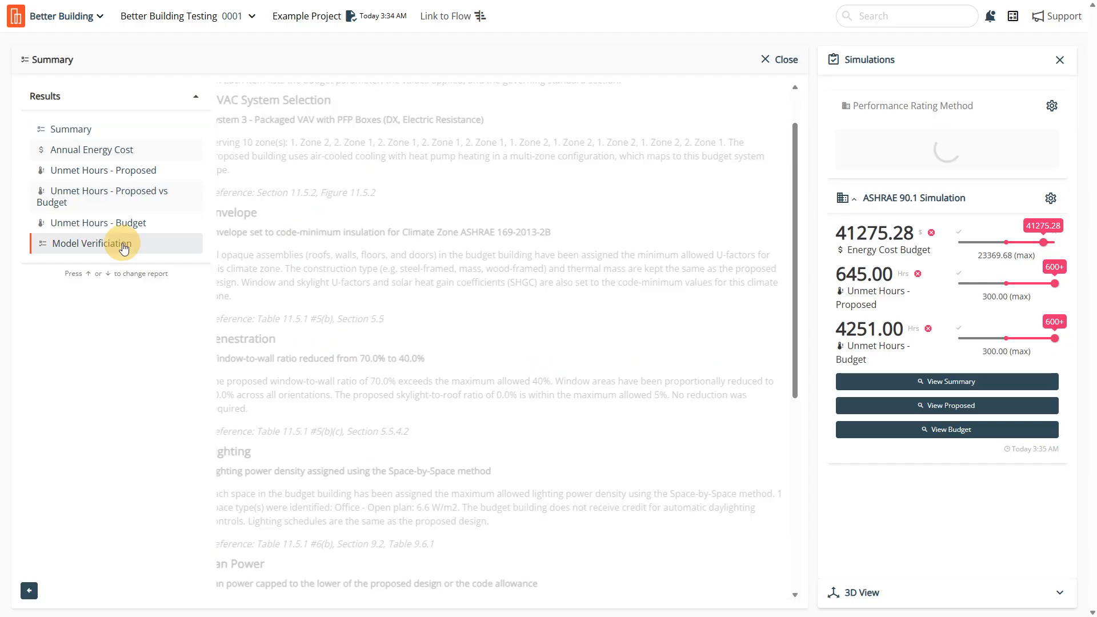
Step: Read through the Model Verification report from the HVAC system selection to the equipment efficiency section
scroll(507, 341, up, 1)
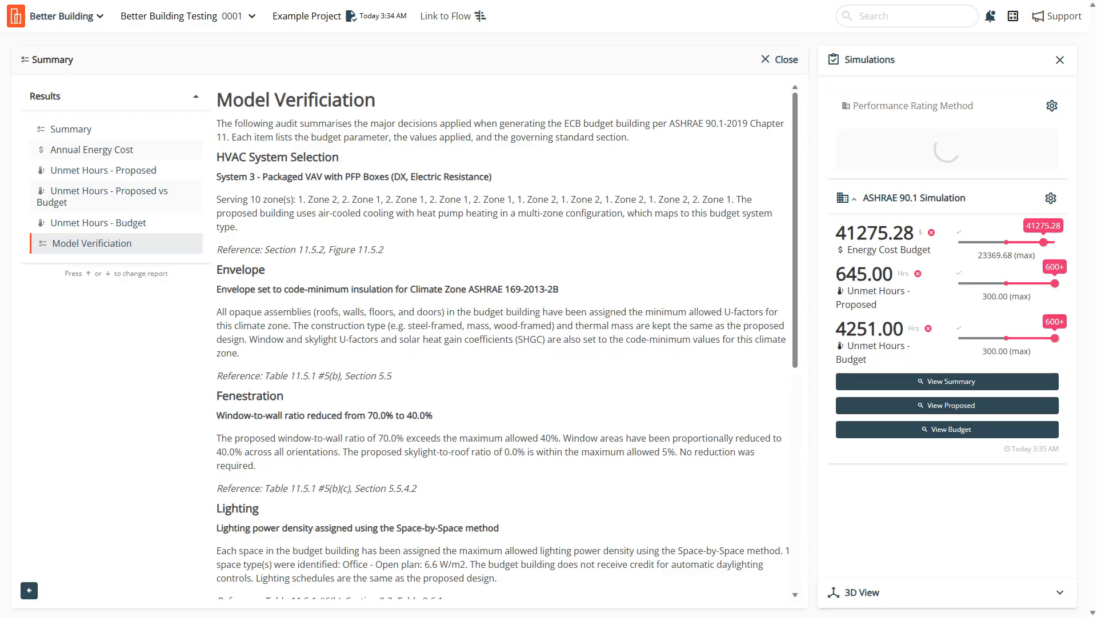
scroll(361, 235, down, 5)
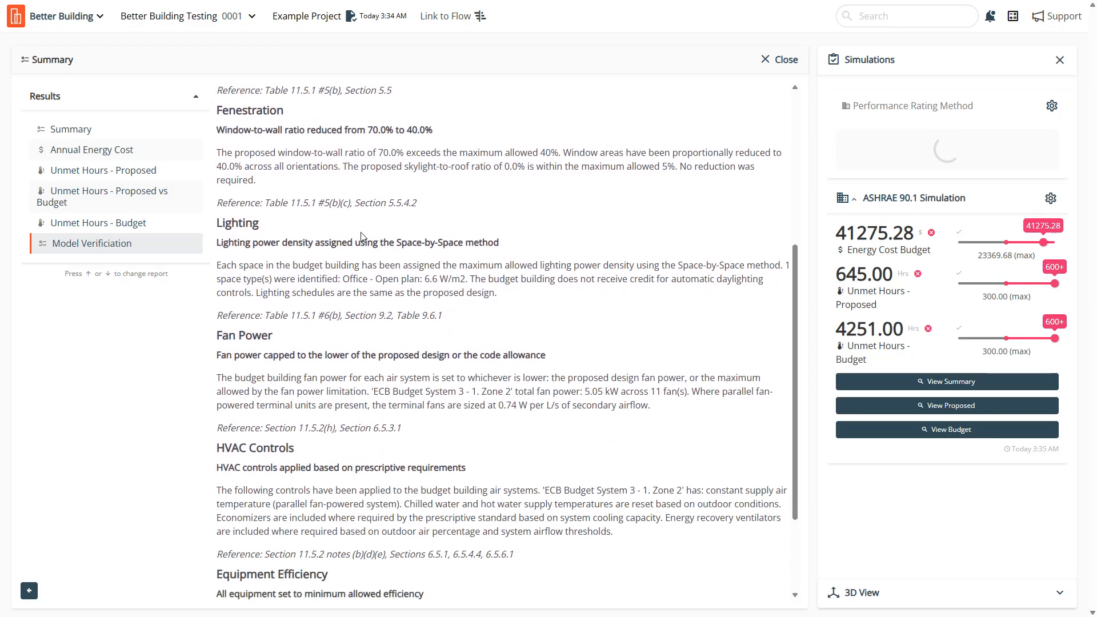
scroll(361, 236, down, 2)
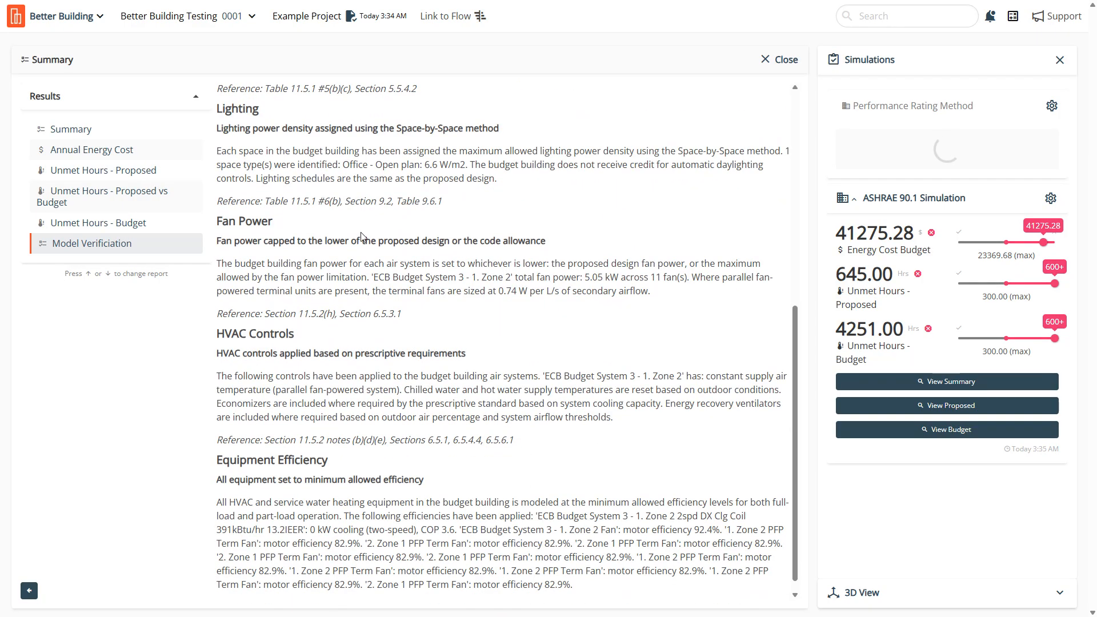
Step: Review the Annual Energy Cost report and return to the overall results summary
click(92, 155)
scroll(611, 295, up, 7)
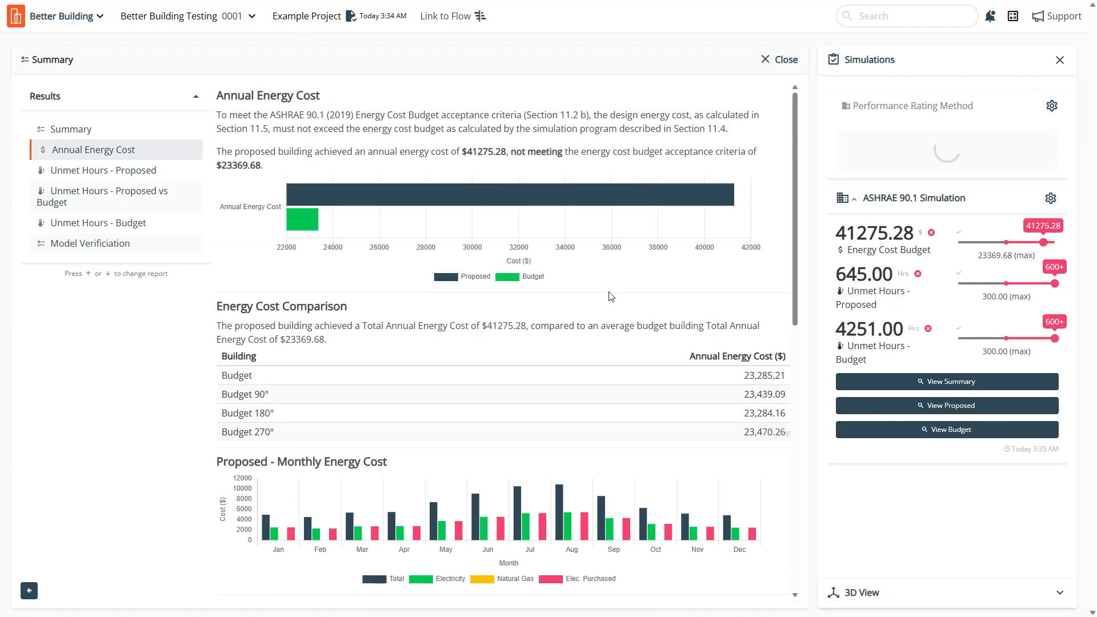
click(91, 137)
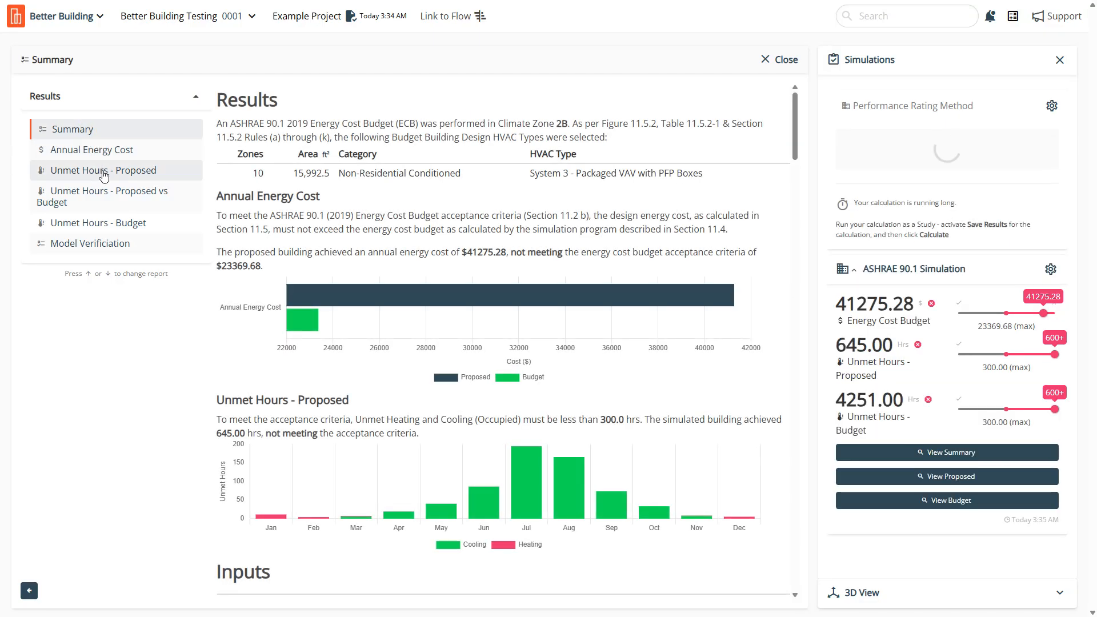
Step: Highlight the long-running calculation notice under Performance Rating Method, then clear the highlight
double_click(921, 235)
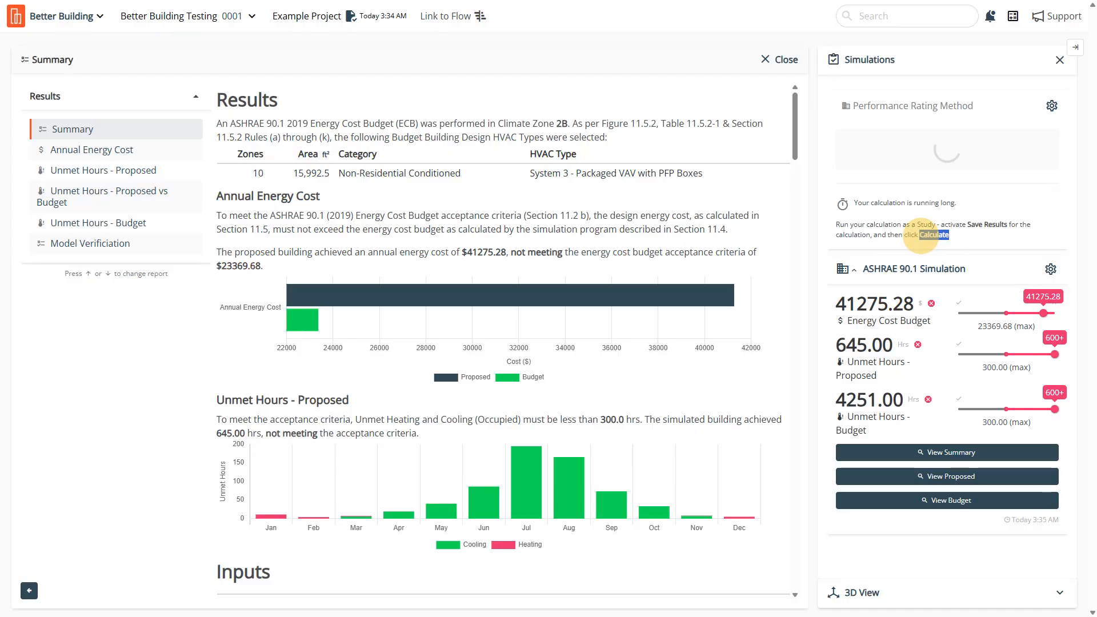
drag(921, 235, 853, 203)
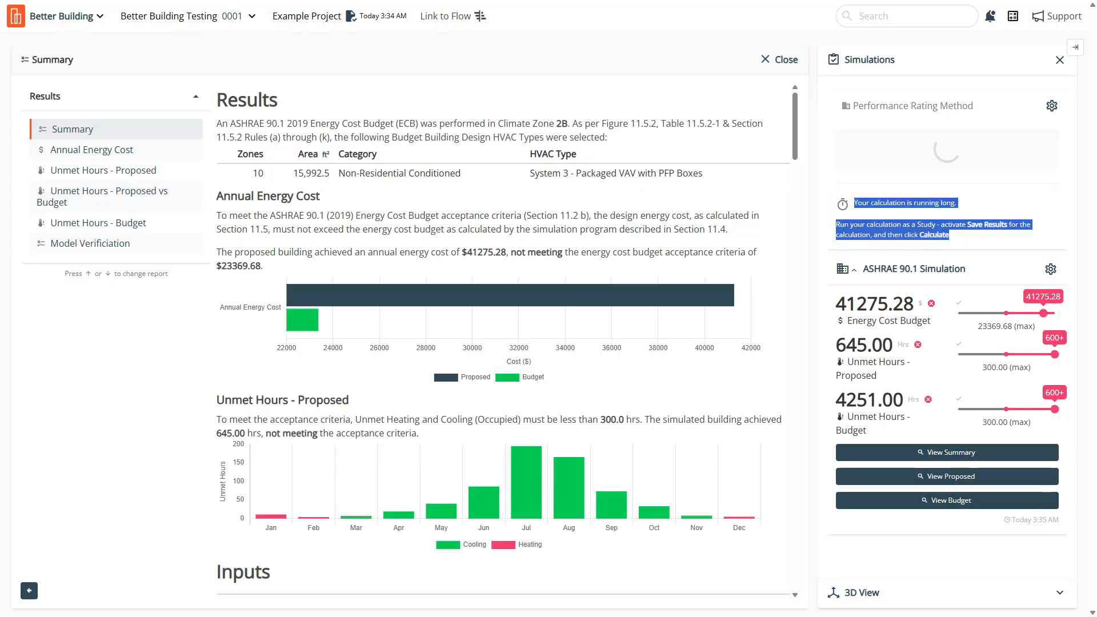
click(934, 233)
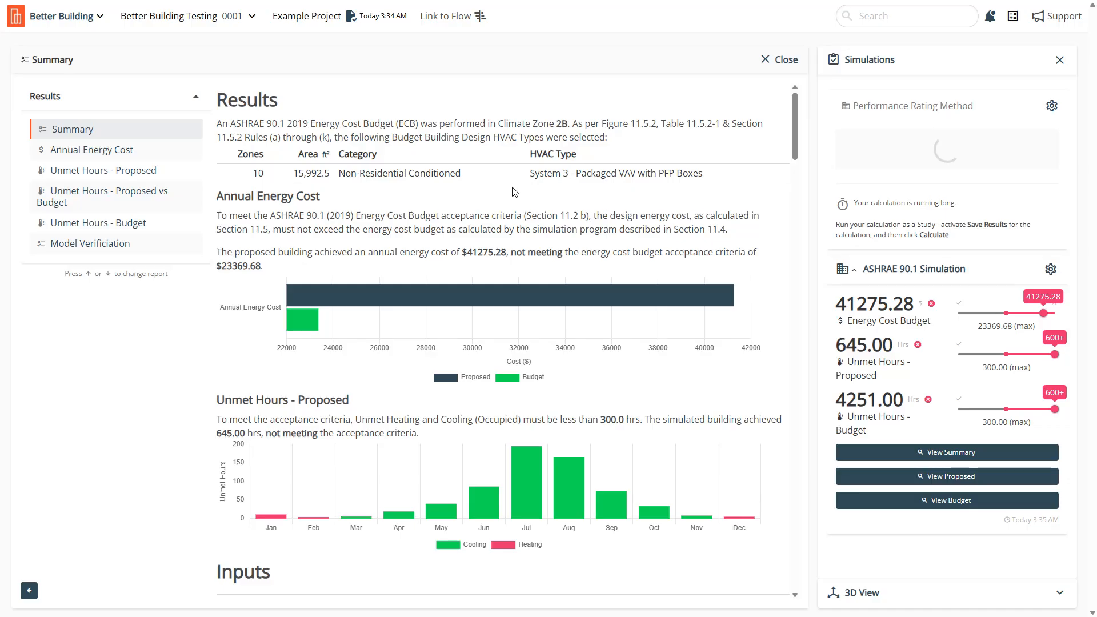
Step: Review the proposed building's monthly unmet hours, highlighting the July cooling value, and open the budget building's unmet hours for comparison
click(94, 174)
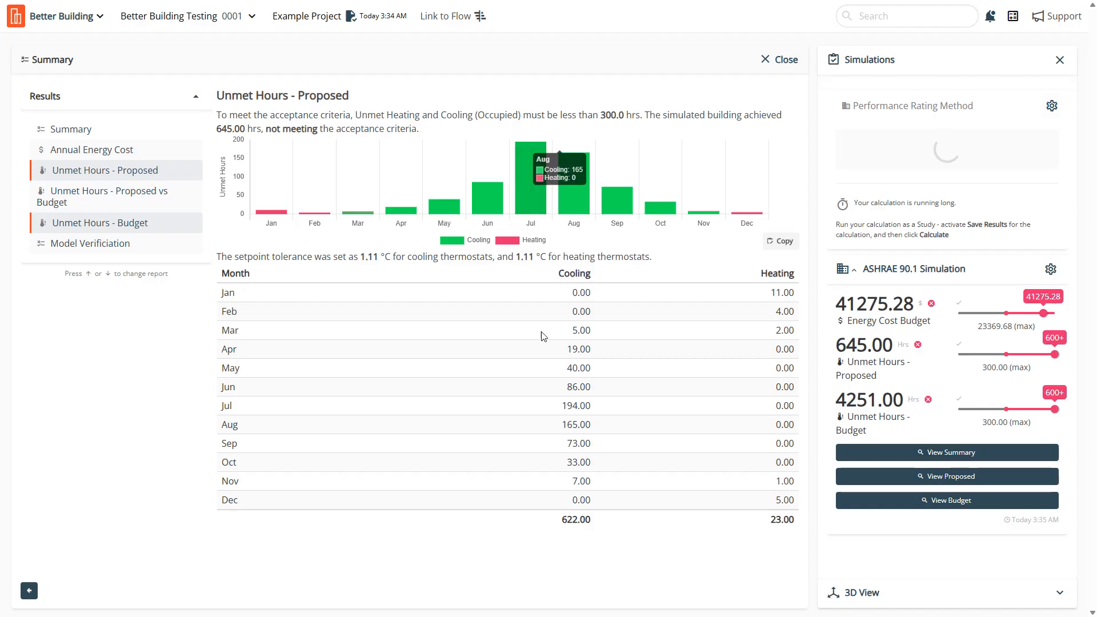
double_click(588, 407)
drag(592, 425, 540, 407)
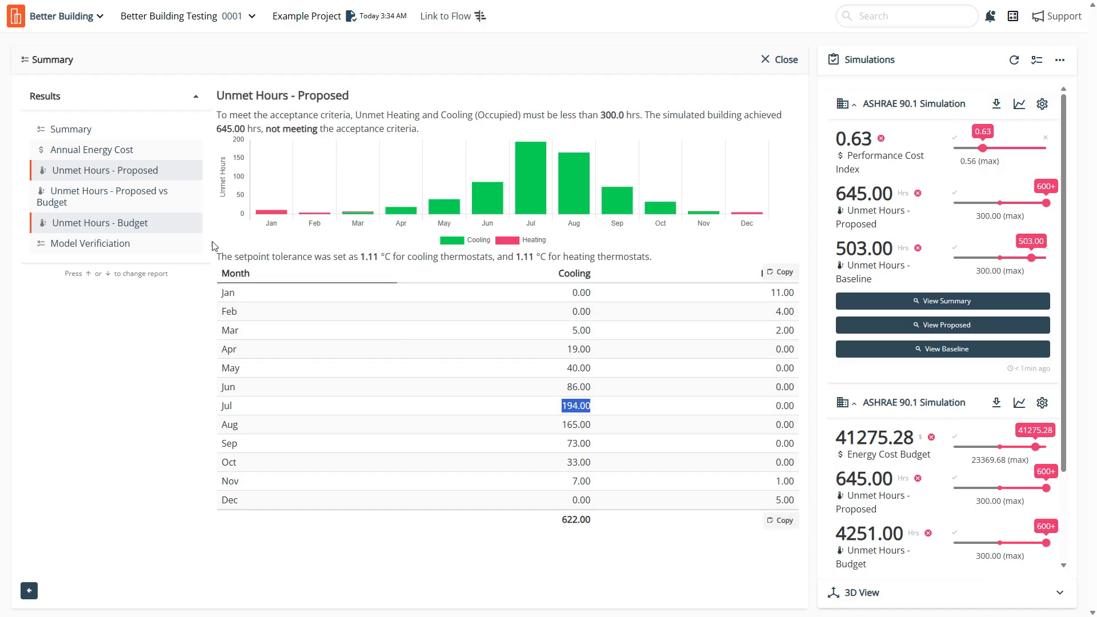
click(113, 225)
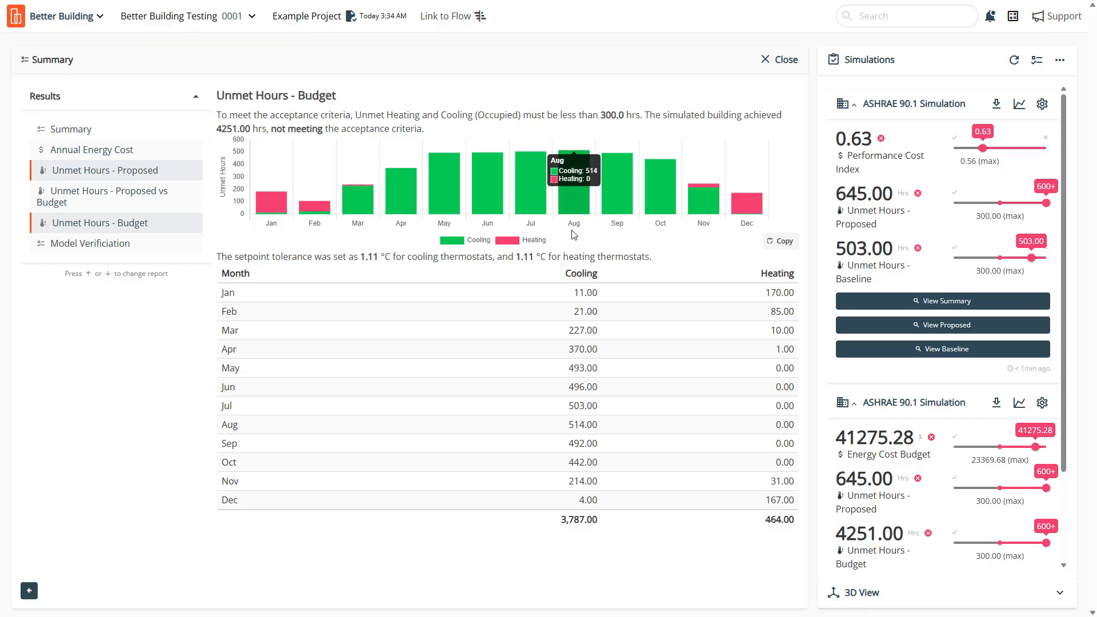
Step: Compare the monthly energy summaries of the proposed and budget buildings from the Energy Cost Budget simulation
scroll(942, 428, down, 2)
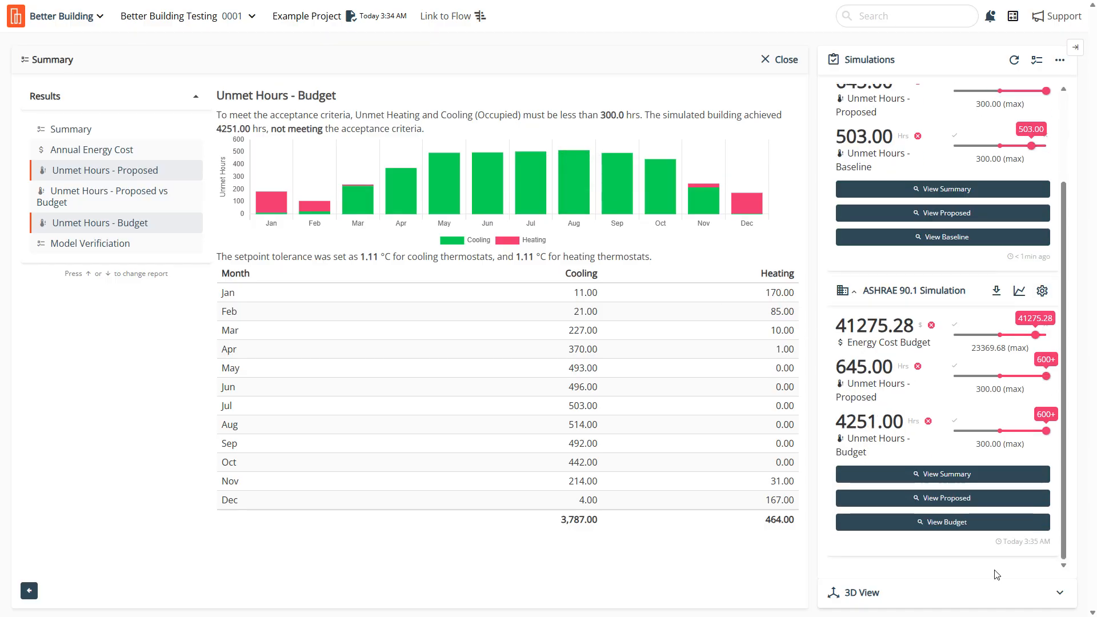
click(982, 498)
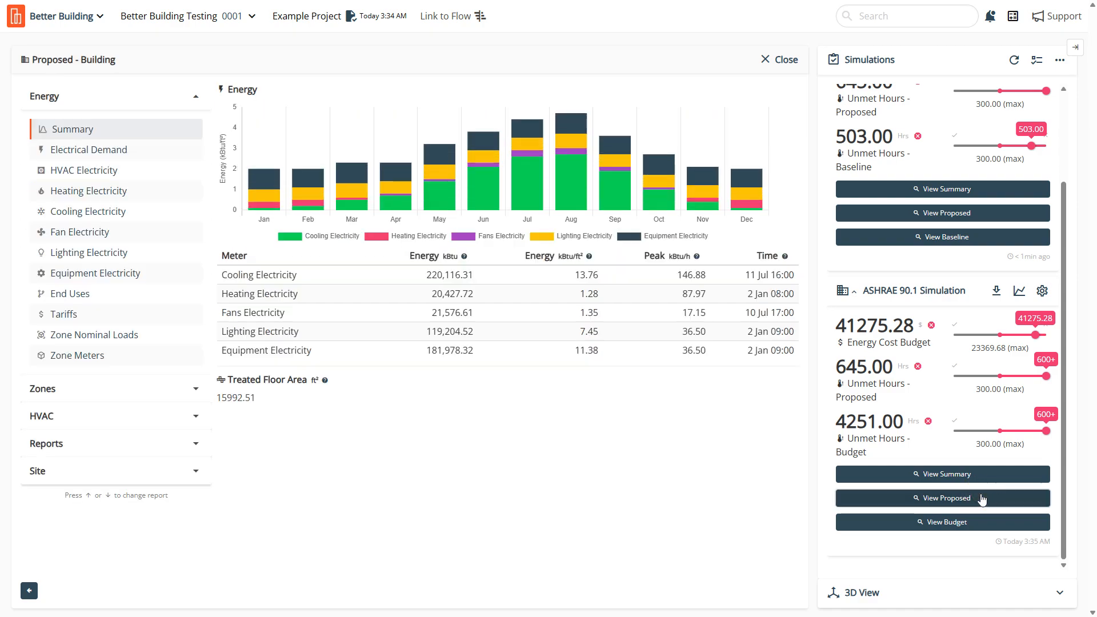
click(974, 522)
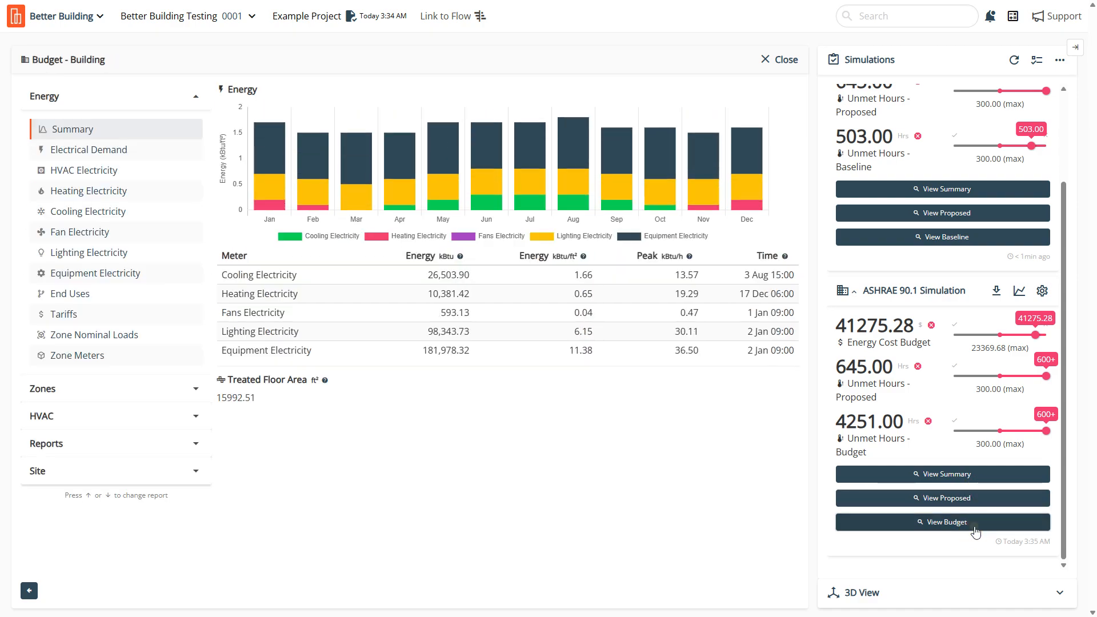
click(975, 499)
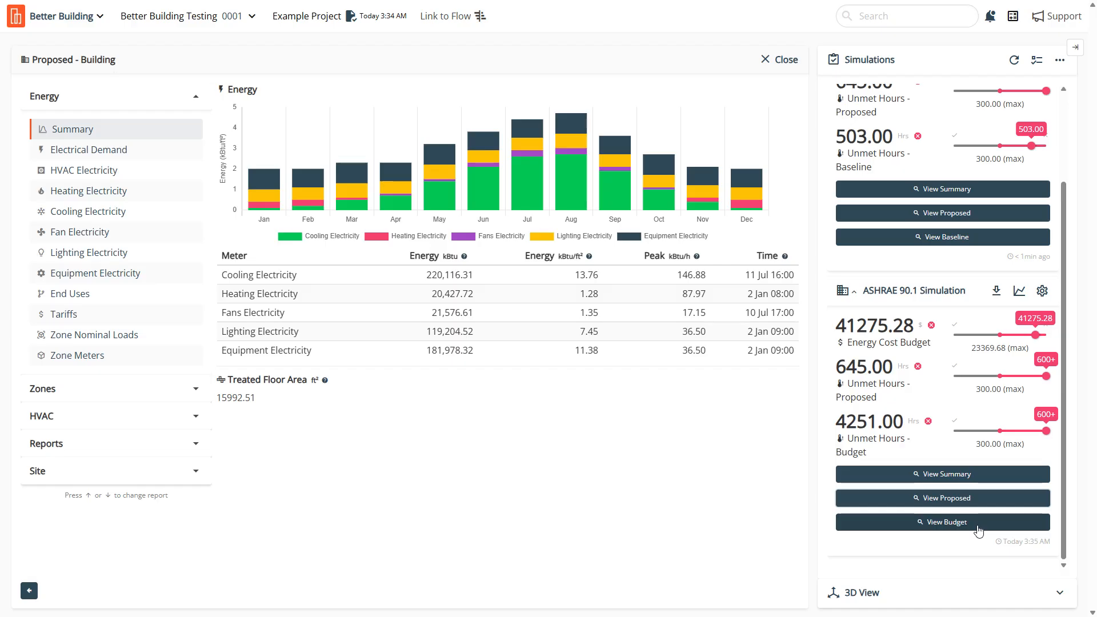
click(975, 523)
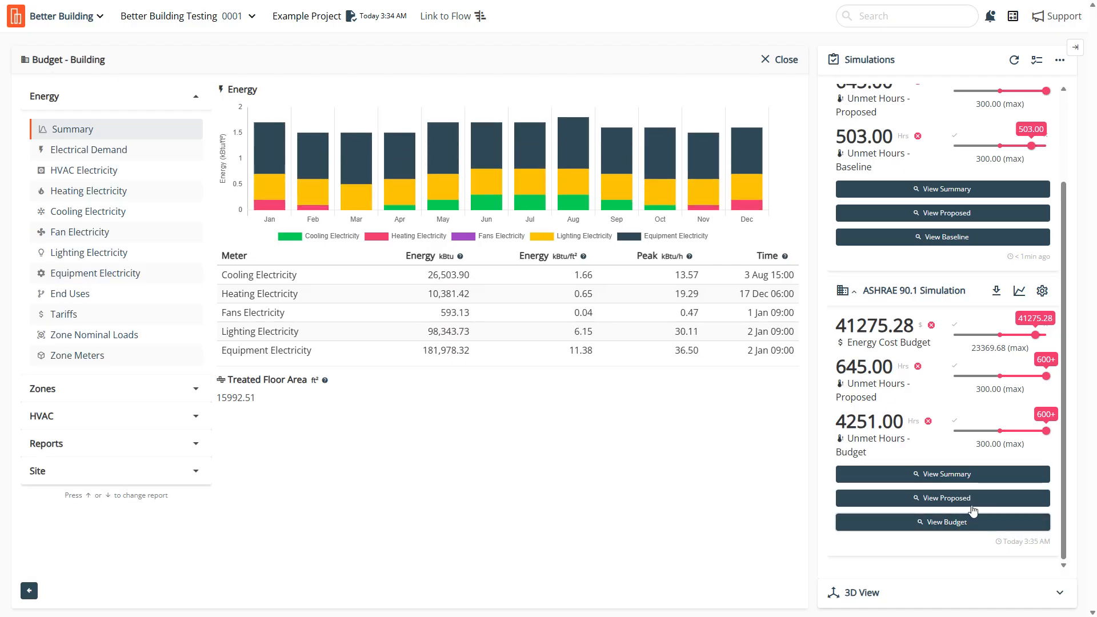
click(973, 505)
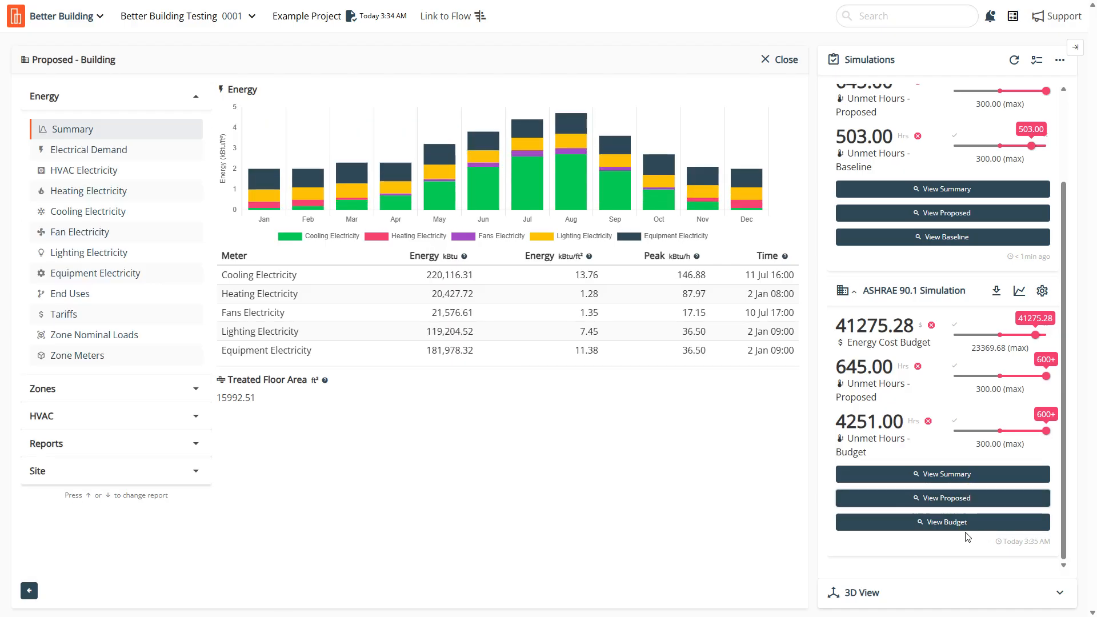
click(964, 526)
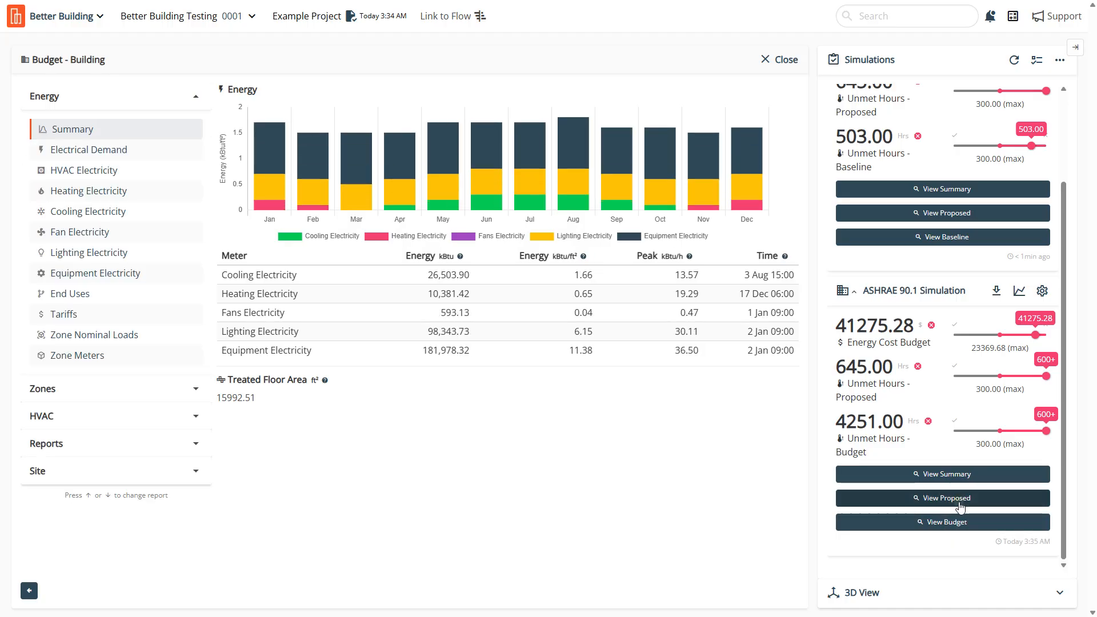
click(961, 503)
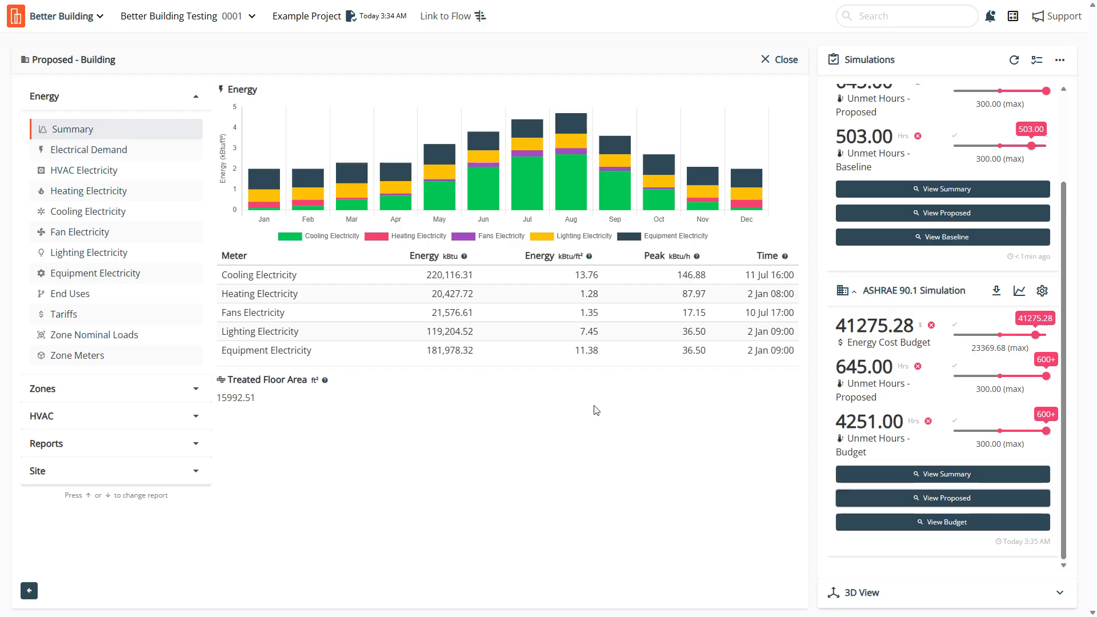
Step: Browse the proposed building's detailed energy reports, including fan electricity, equipment electricity, end uses and zone nominal loads
click(68, 190)
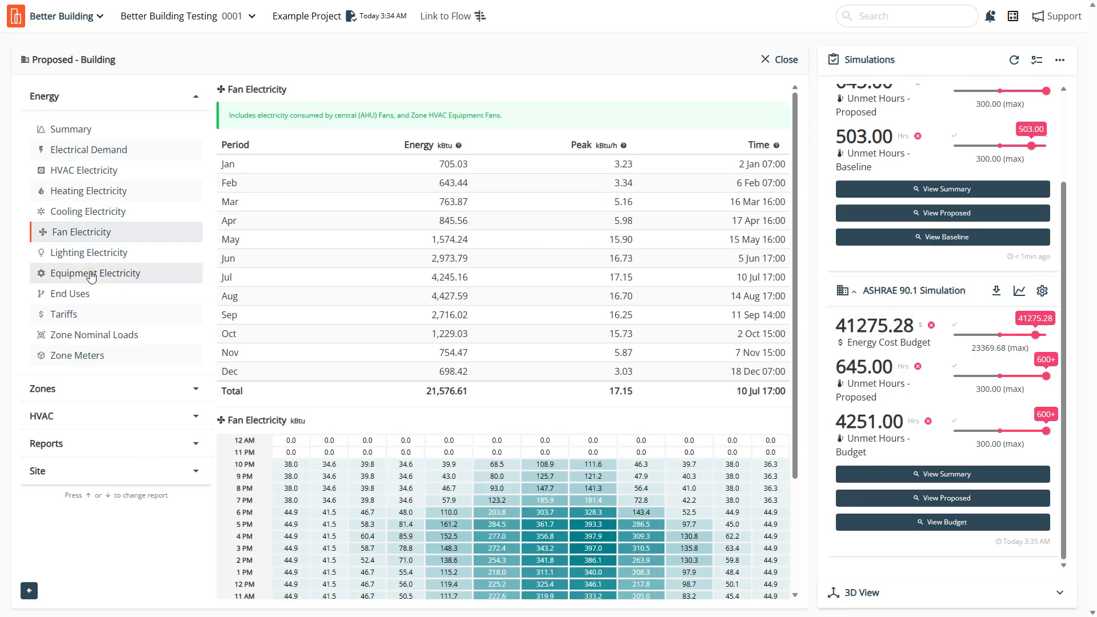
click(94, 274)
click(98, 294)
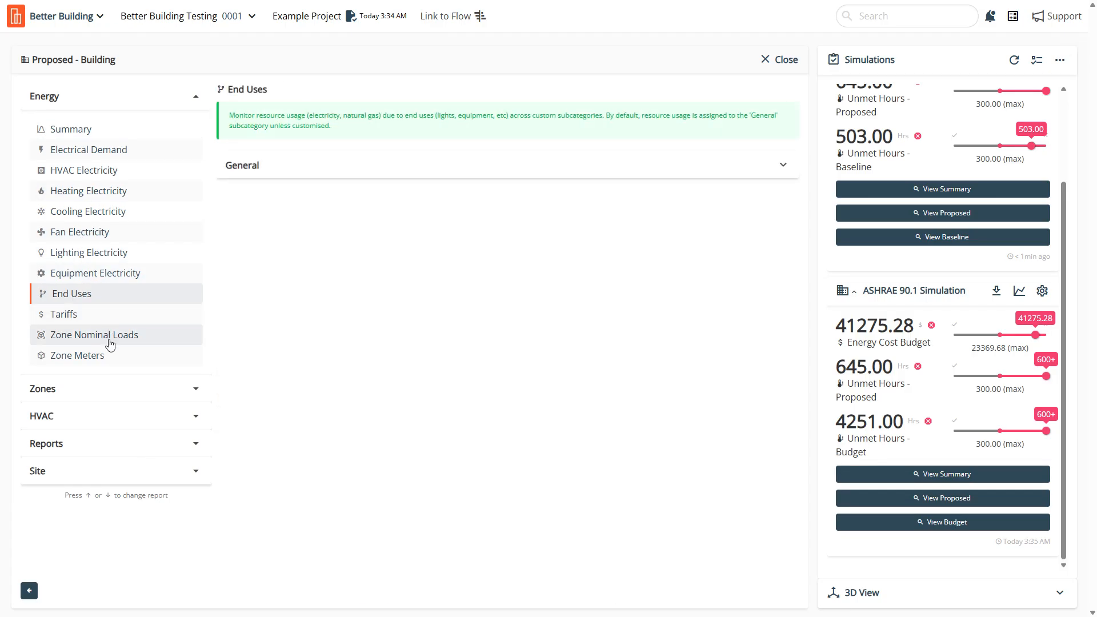
click(107, 336)
Step: Compare the 3D Window reports of the proposed and budget buildings, inspecting a lowest-floor window in the proposed model
click(103, 448)
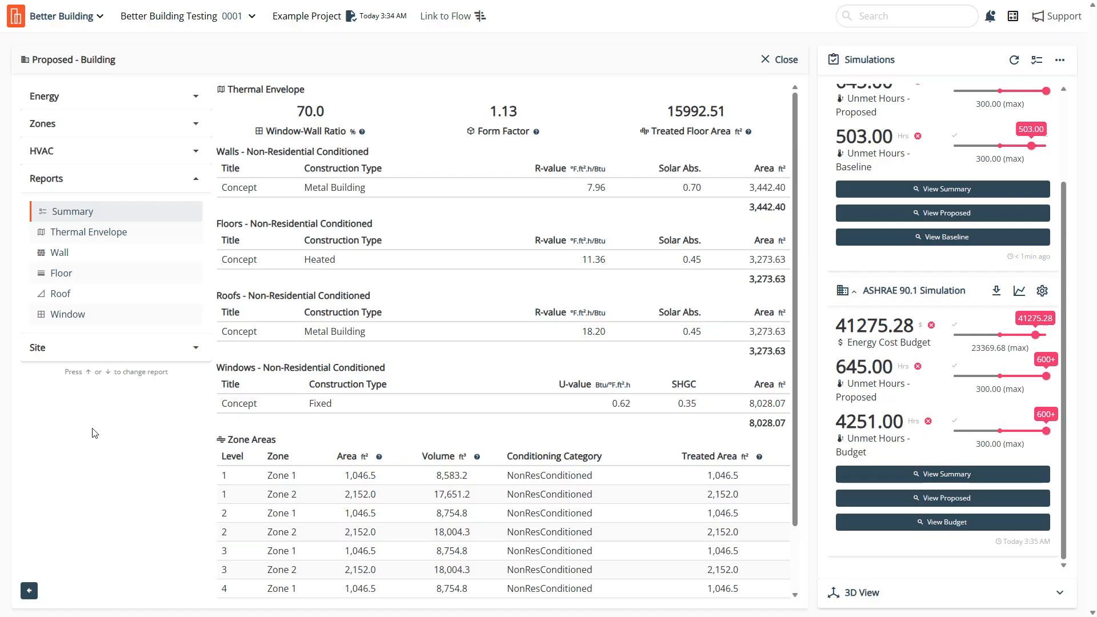
click(63, 316)
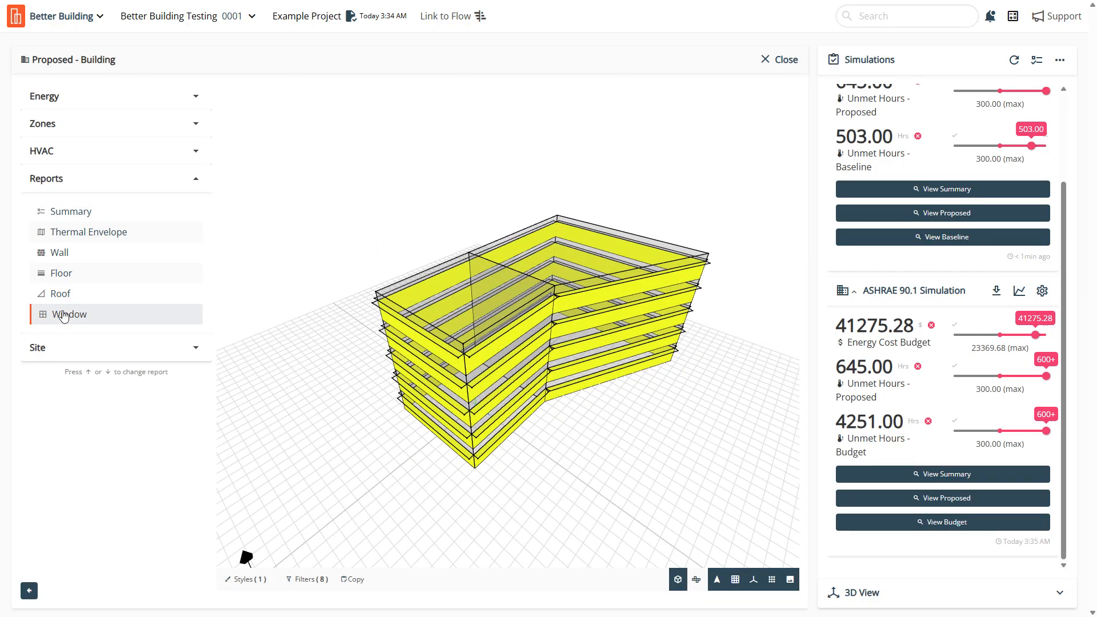
click(887, 524)
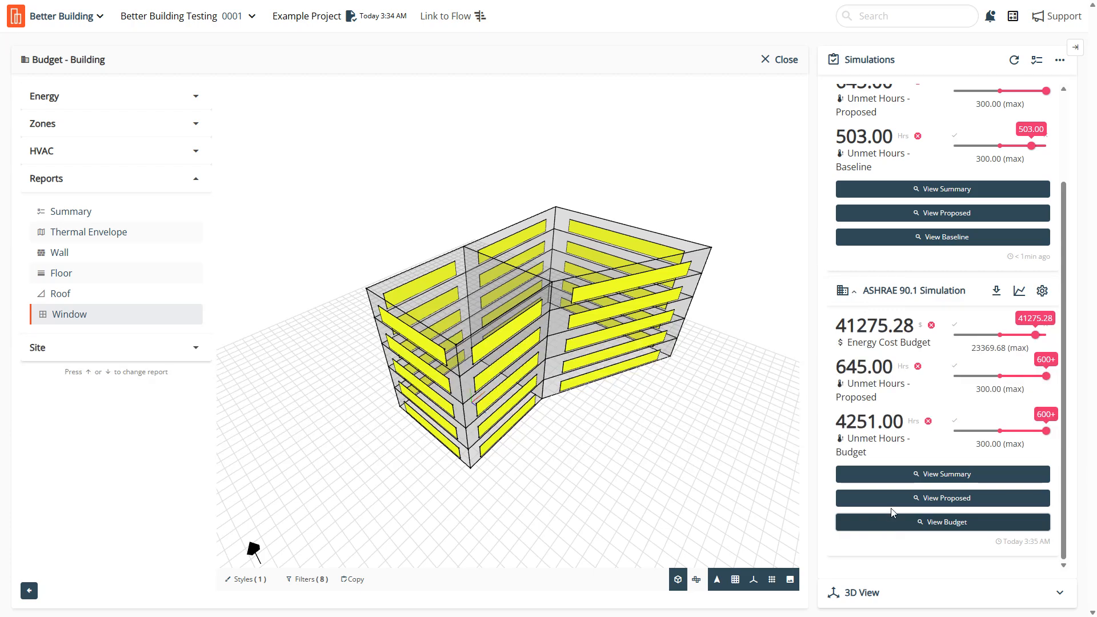
click(887, 497)
drag(598, 417, 567, 403)
click(566, 403)
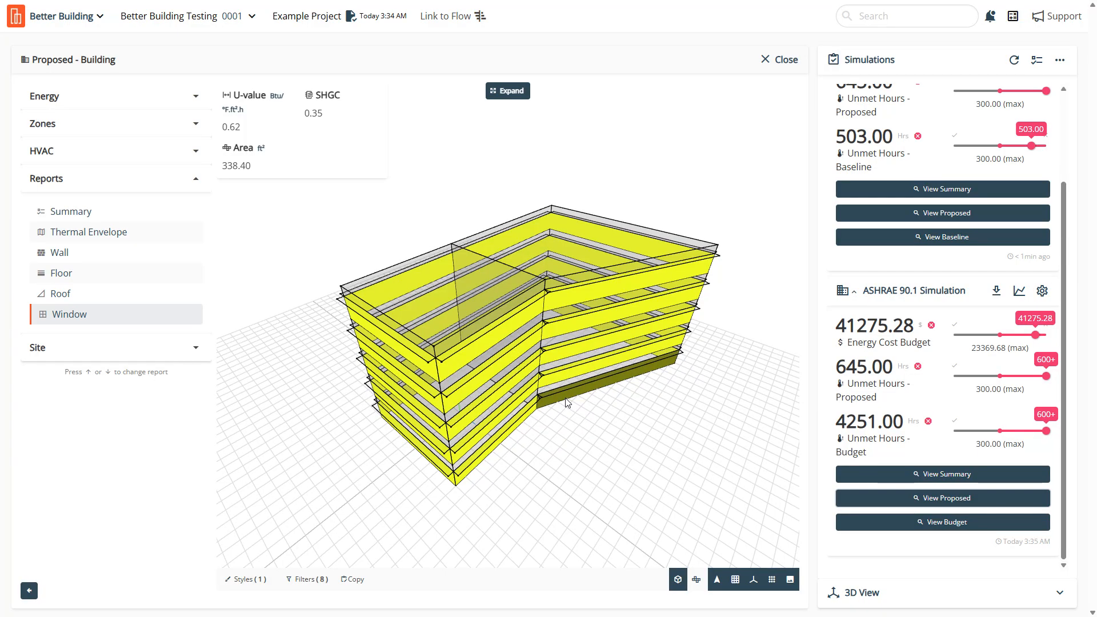
click(935, 499)
drag(660, 477, 660, 444)
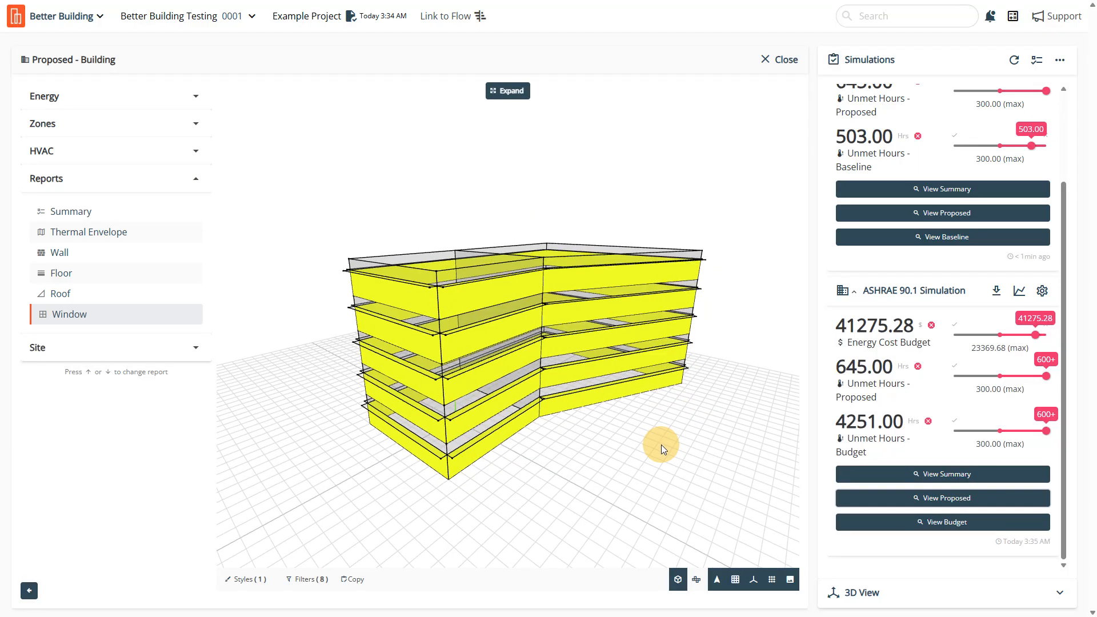
click(968, 525)
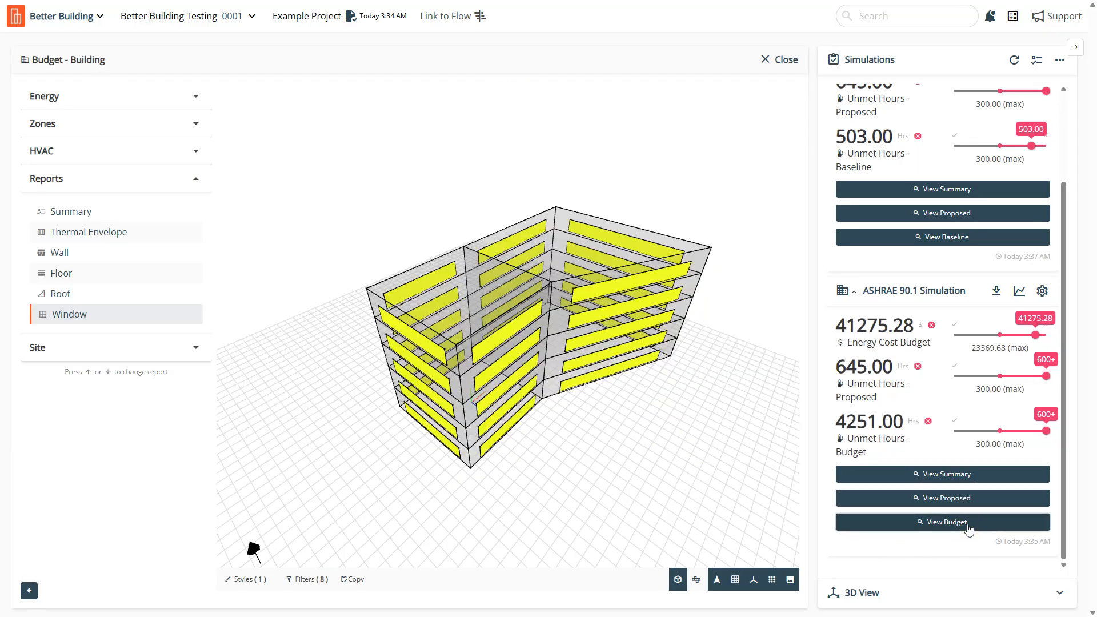
Step: Compare the window-wall ratio and thermal envelope figures in the budget and proposed buildings' summary reports
click(146, 243)
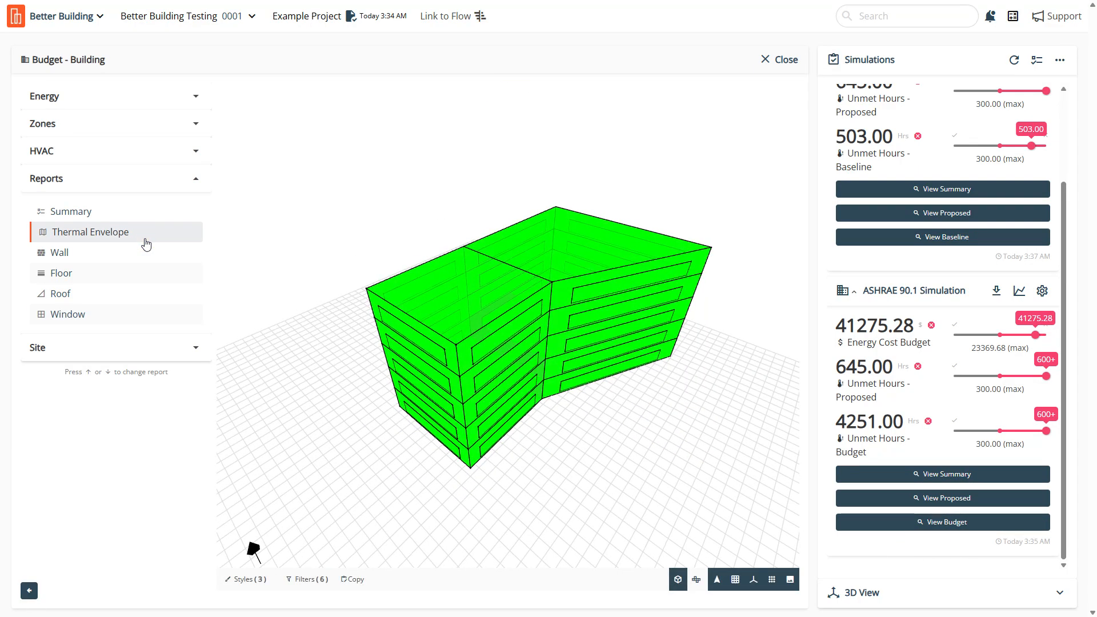
click(167, 211)
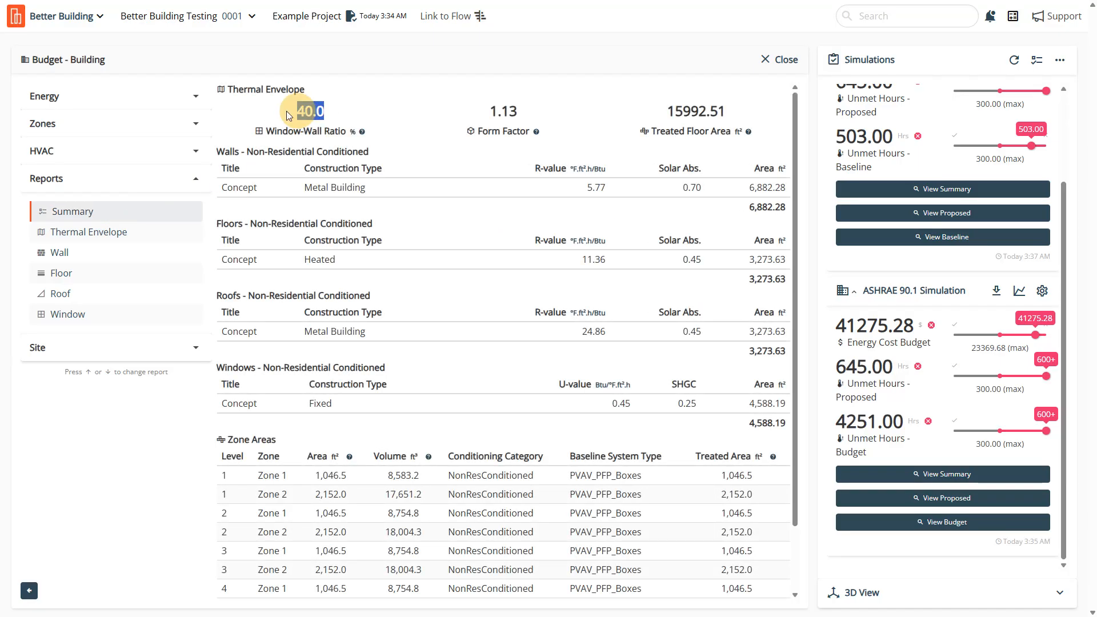
click(947, 498)
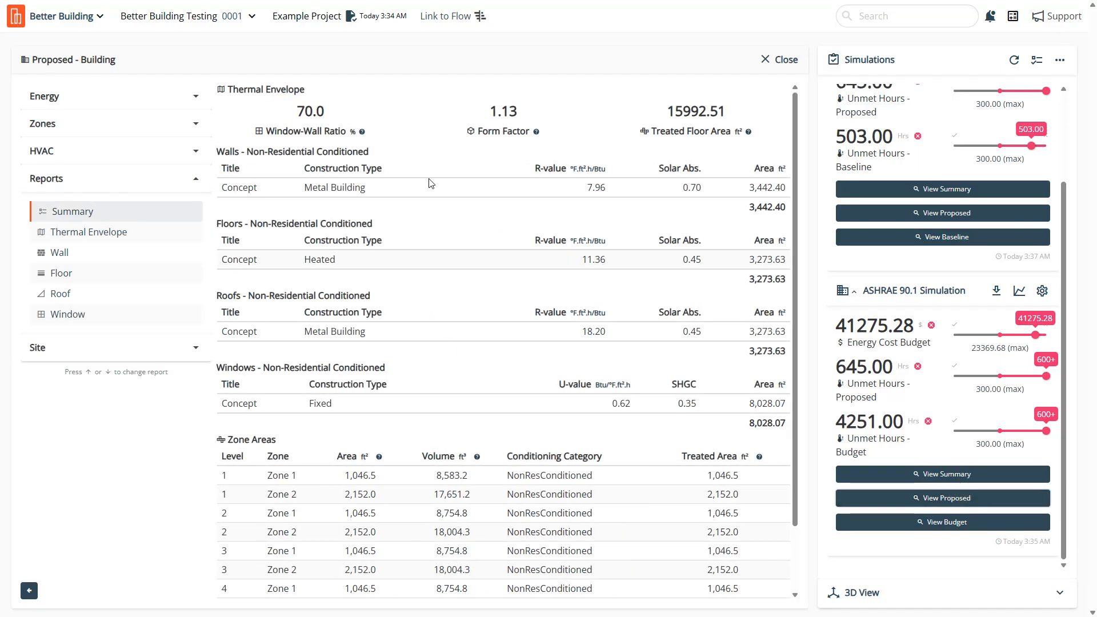
drag(335, 109, 291, 111)
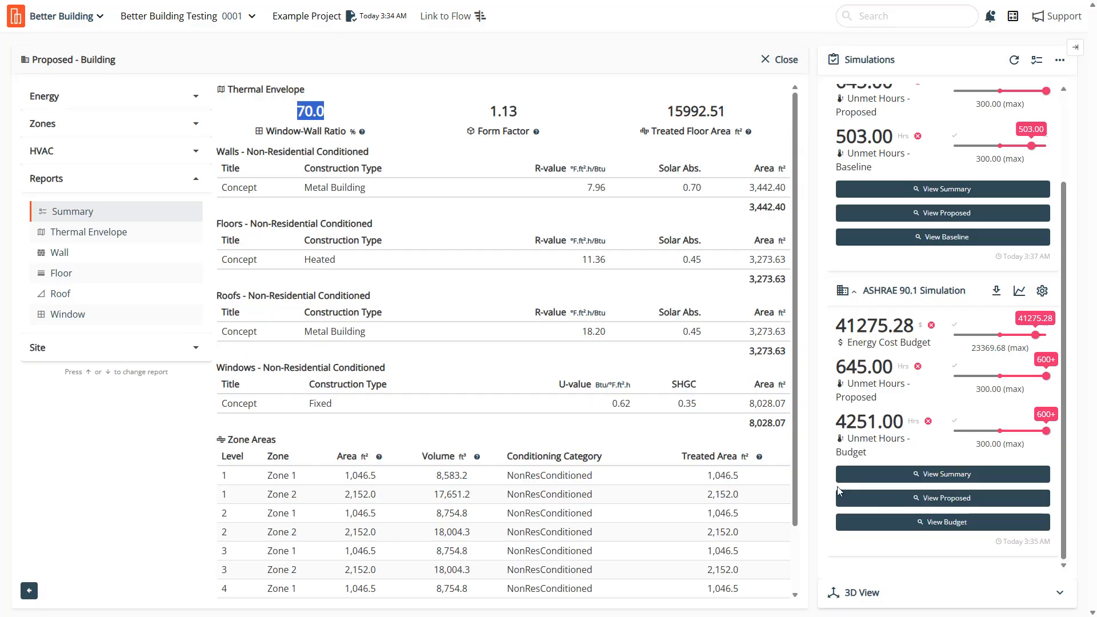
click(932, 522)
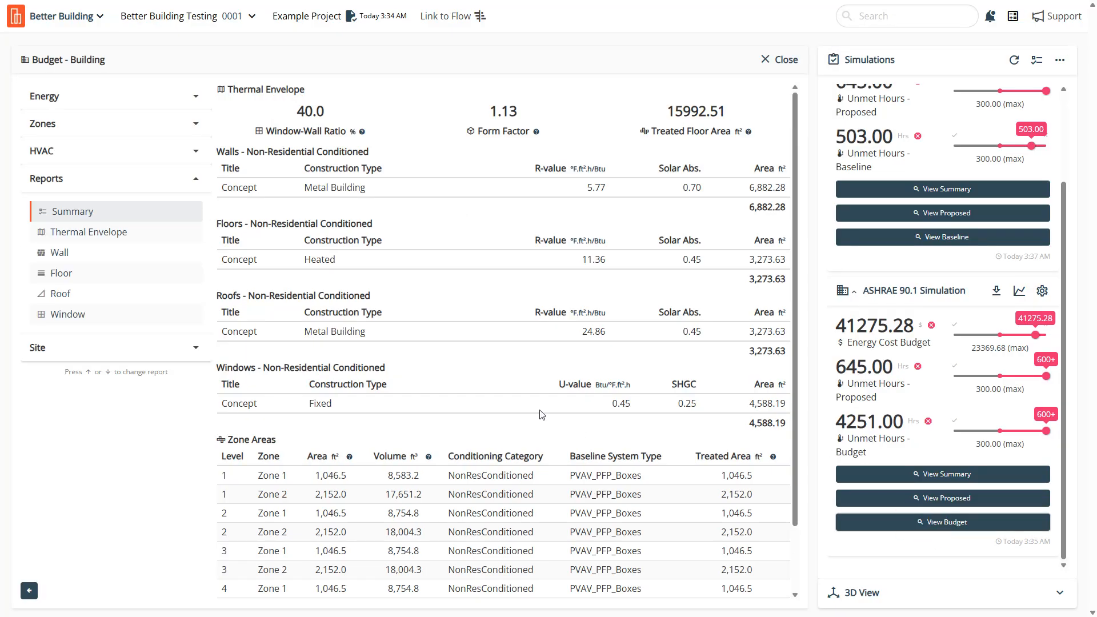
Step: Inspect the U-value and SHGC of a top-floor window in the budget model and open the proposed Window report for comparison
click(112, 318)
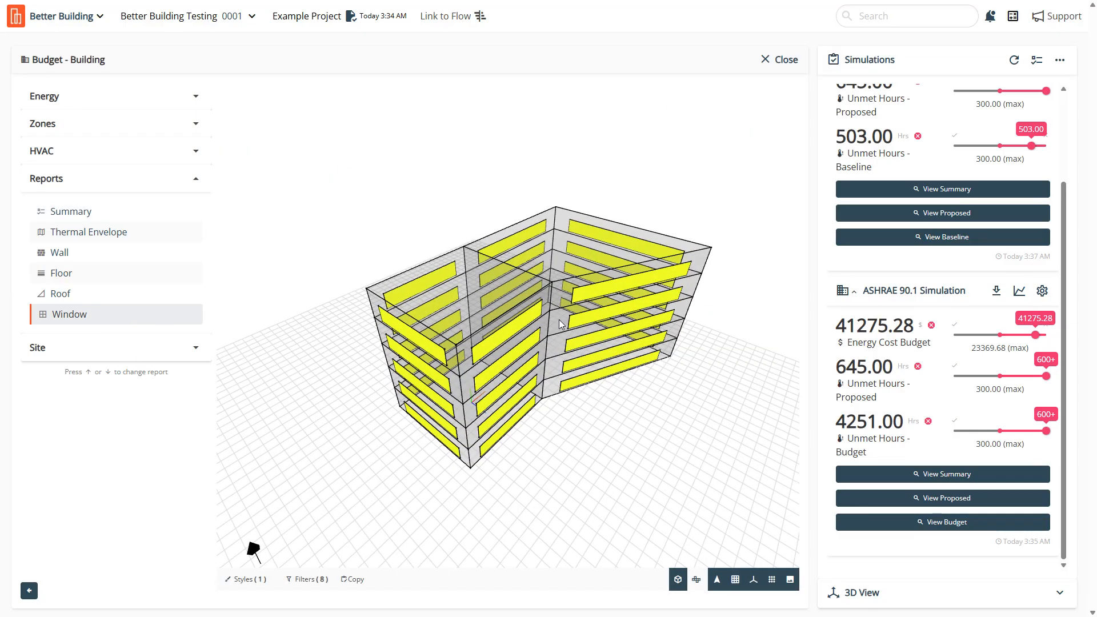
click(602, 292)
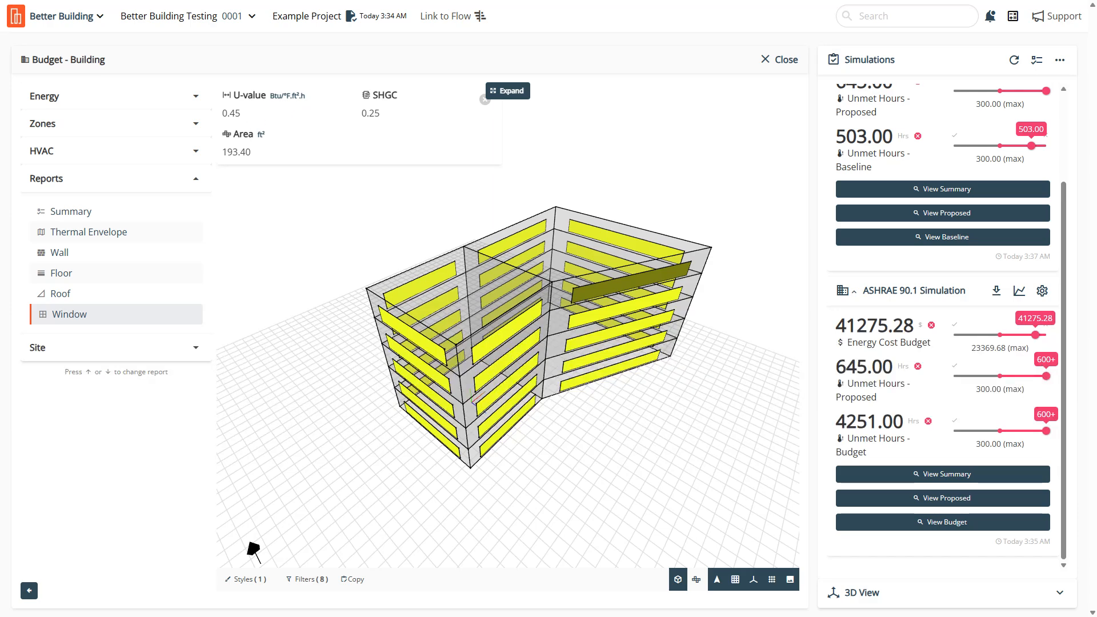
triple_click(380, 119)
click(391, 116)
click(962, 498)
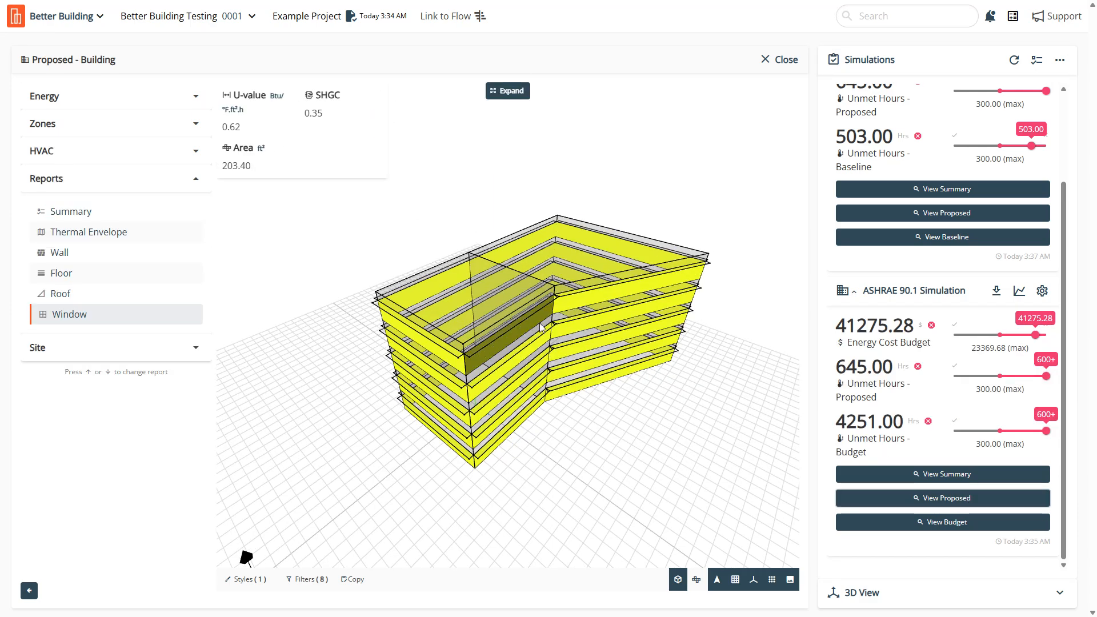
Step: Compare the SHGC of the top-floor windows between the proposed and budget buildings' Window reports
drag(368, 112, 396, 196)
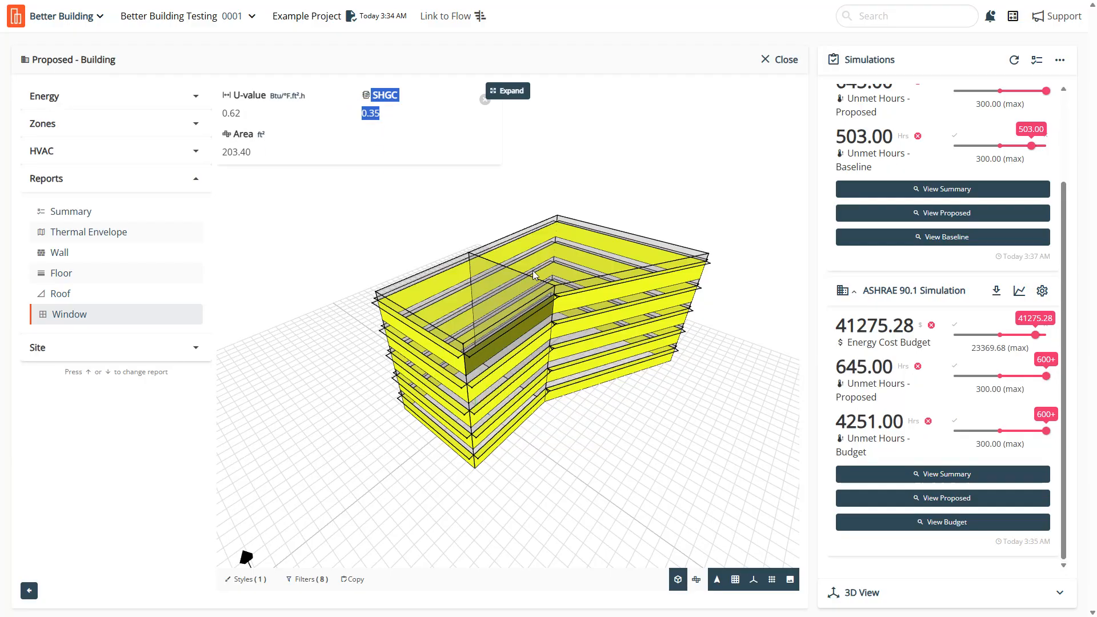
click(959, 521)
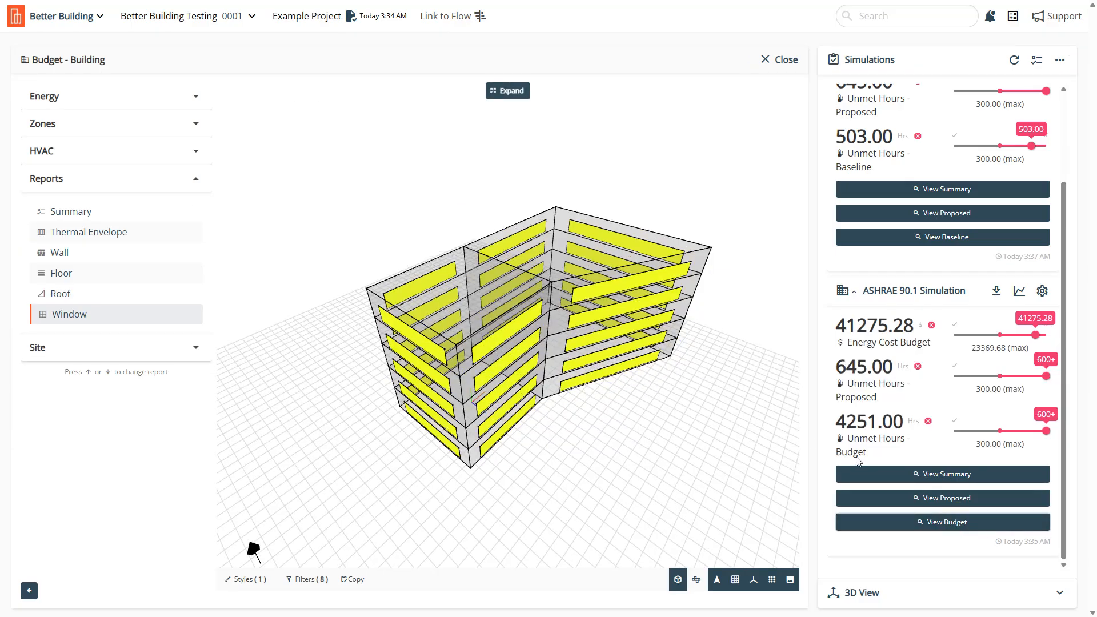
click(605, 288)
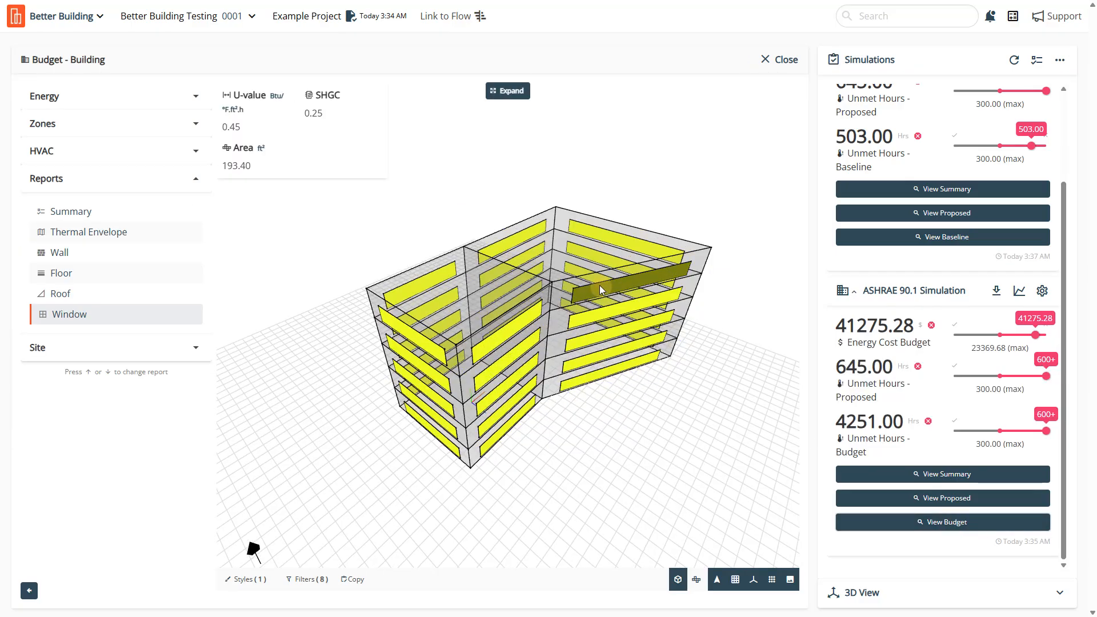
click(383, 119)
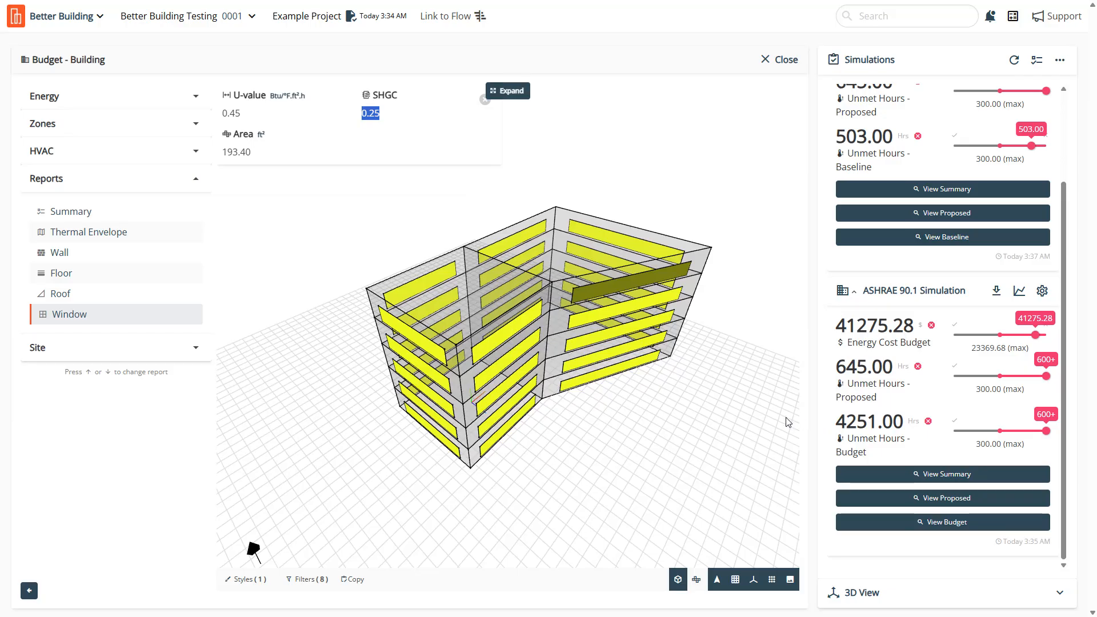
click(931, 498)
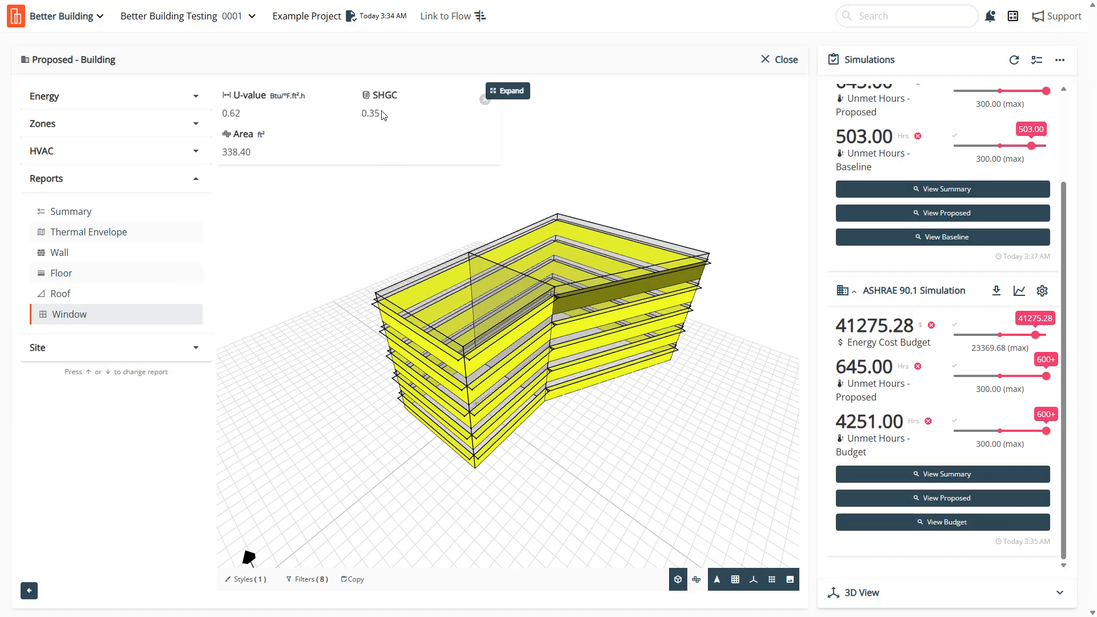
double_click(370, 113)
Step: View the Roof report for both buildings and examine the budget building's Floor, Wall and Thermal Envelope reports in 3D
click(149, 300)
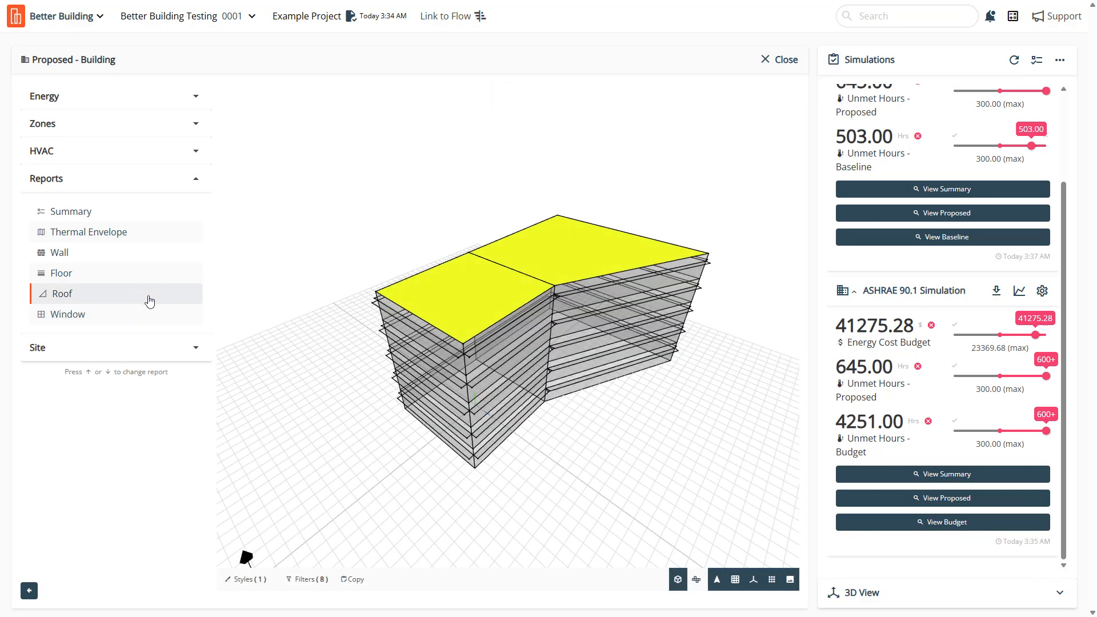
click(958, 522)
click(66, 279)
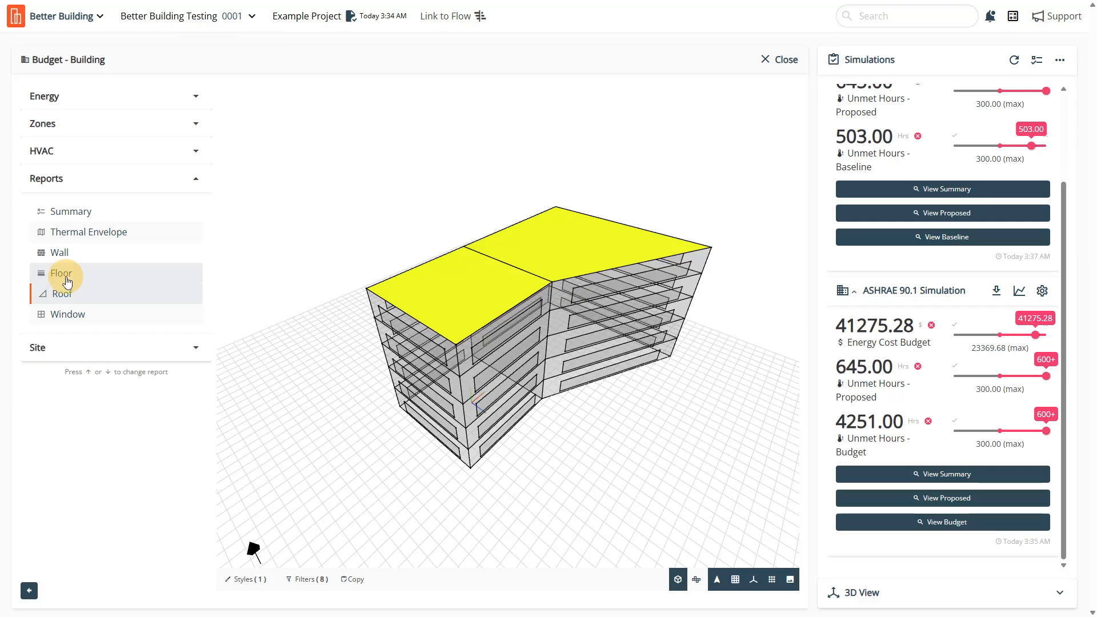
click(59, 254)
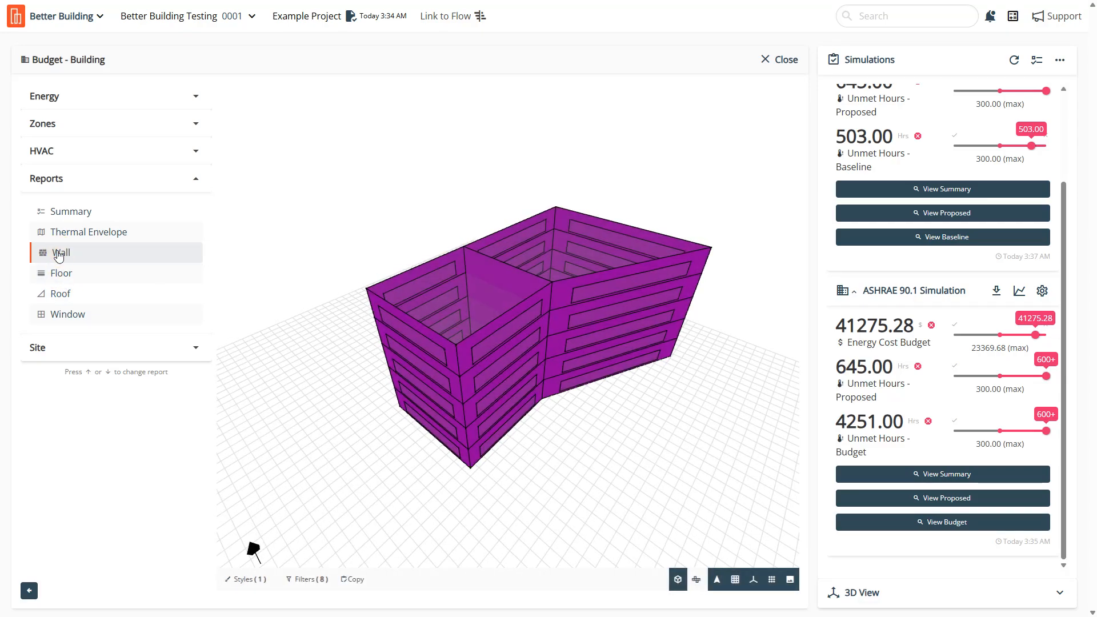
click(88, 235)
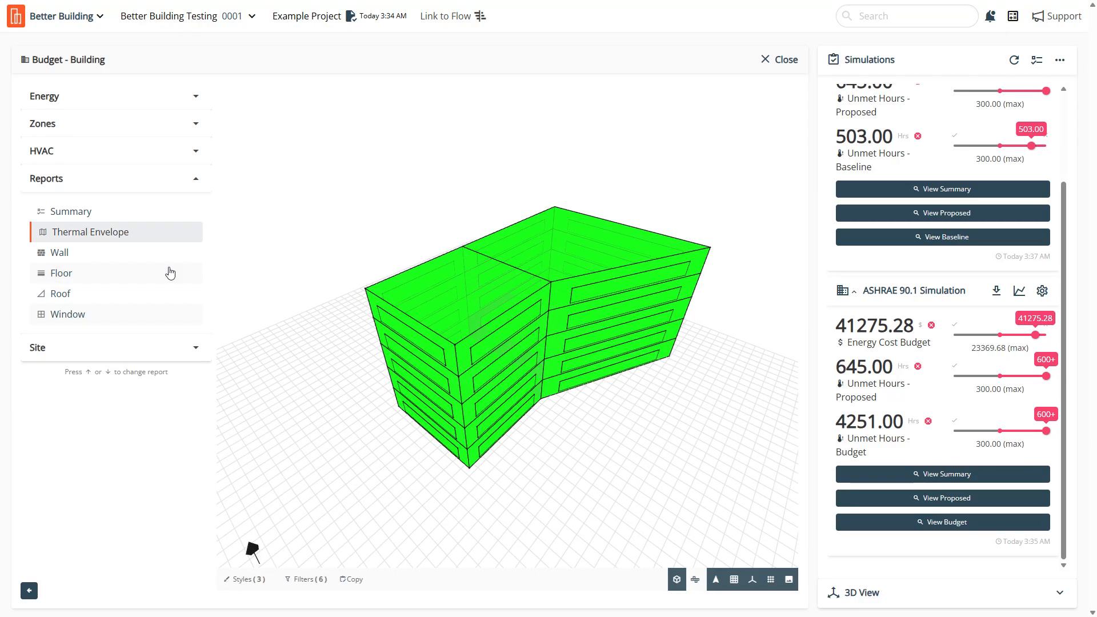
drag(461, 287, 709, 298)
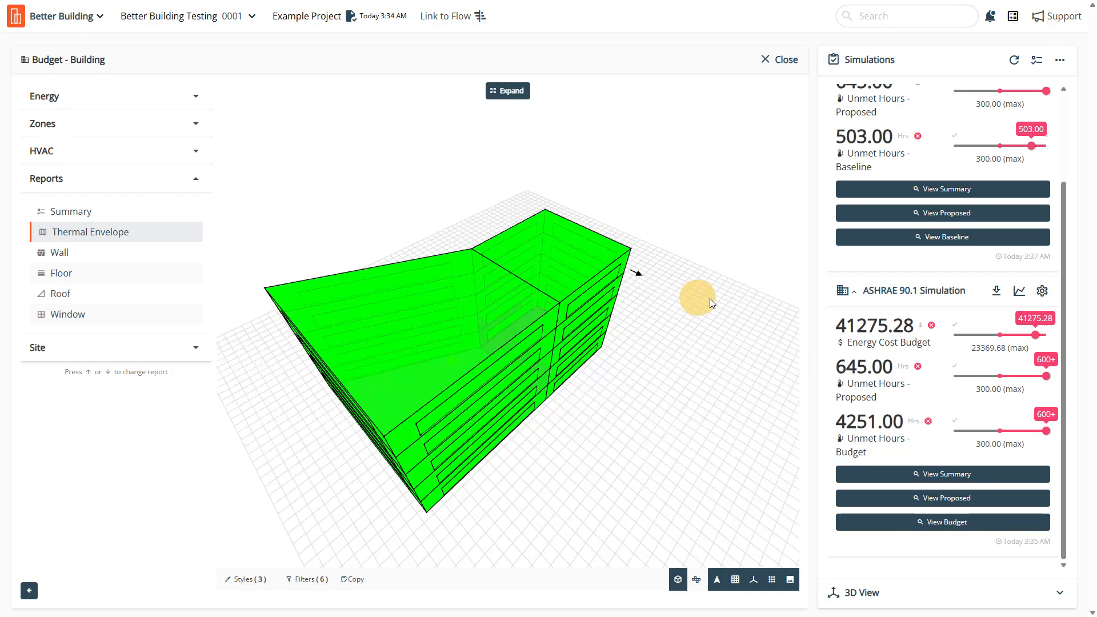
scroll(556, 342, up, 6)
drag(594, 290, 861, 380)
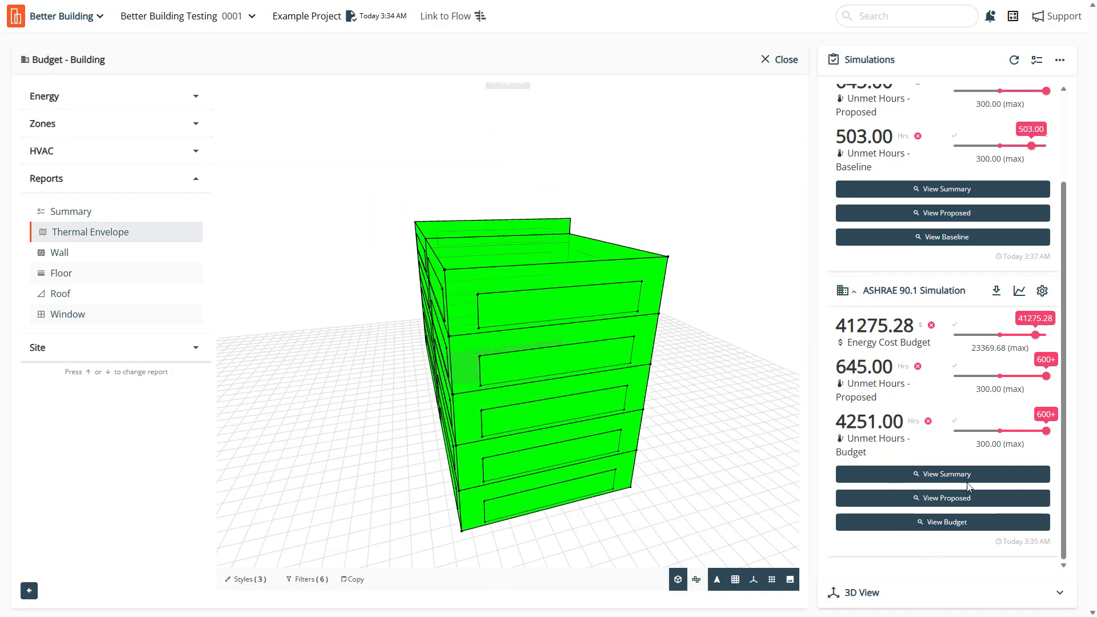
Step: Compare the construction R-values, window properties and window-wall ratio in the budget and proposed buildings' Summary reports
click(115, 213)
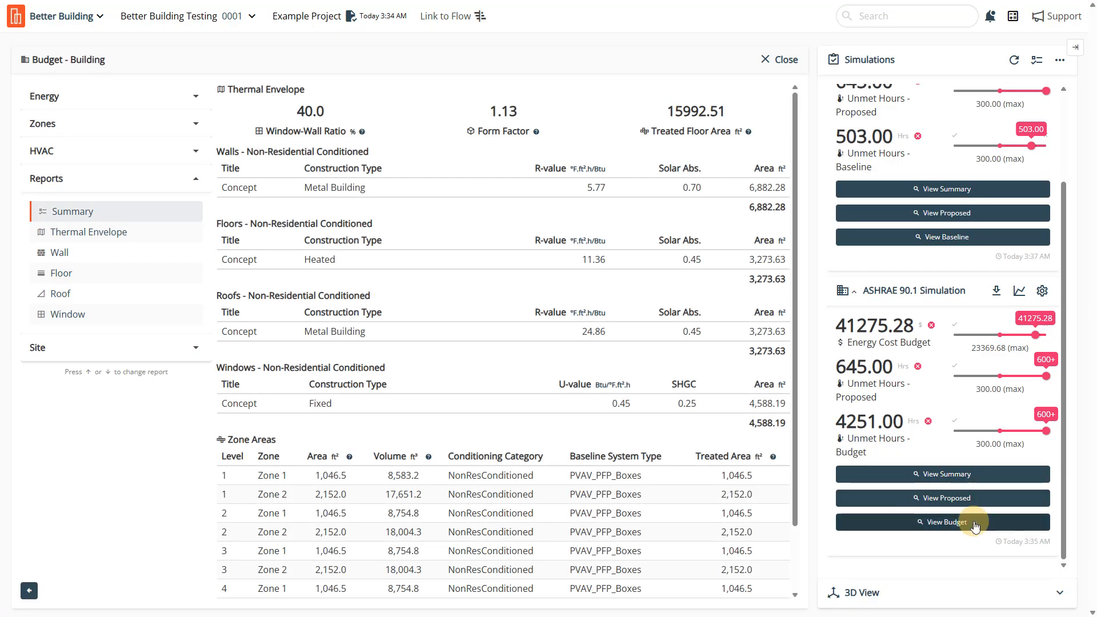
click(968, 498)
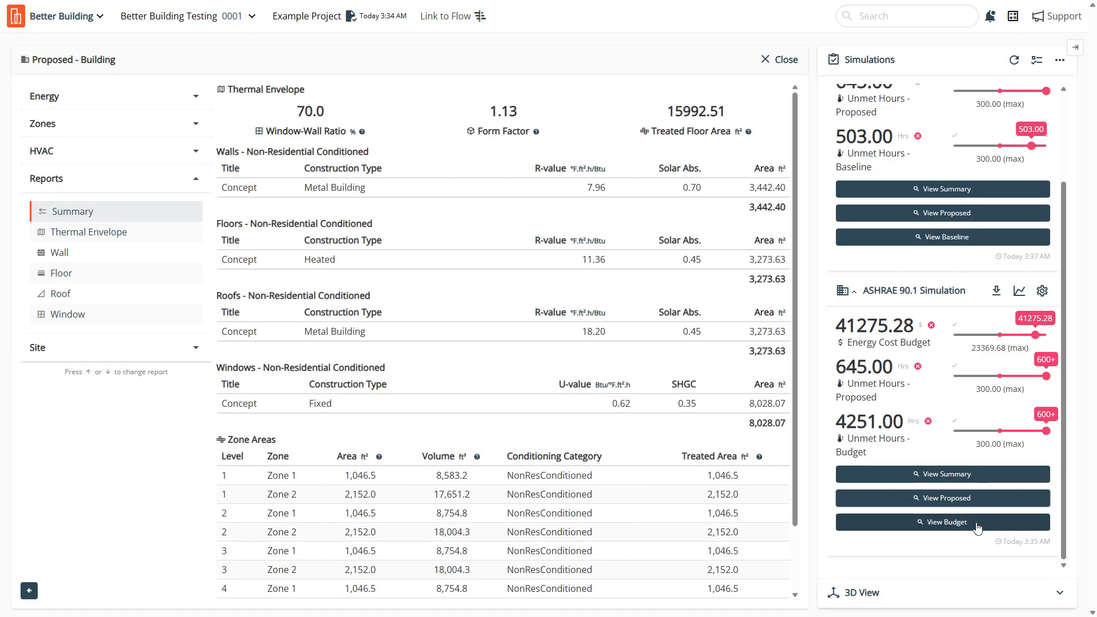
click(973, 522)
click(974, 499)
click(975, 524)
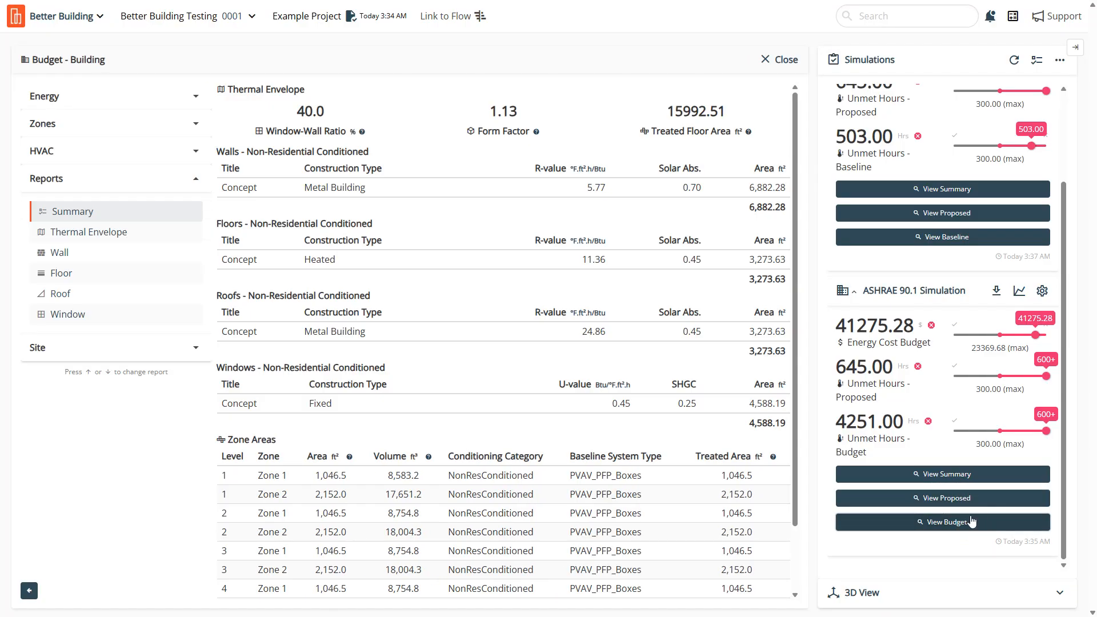
click(973, 502)
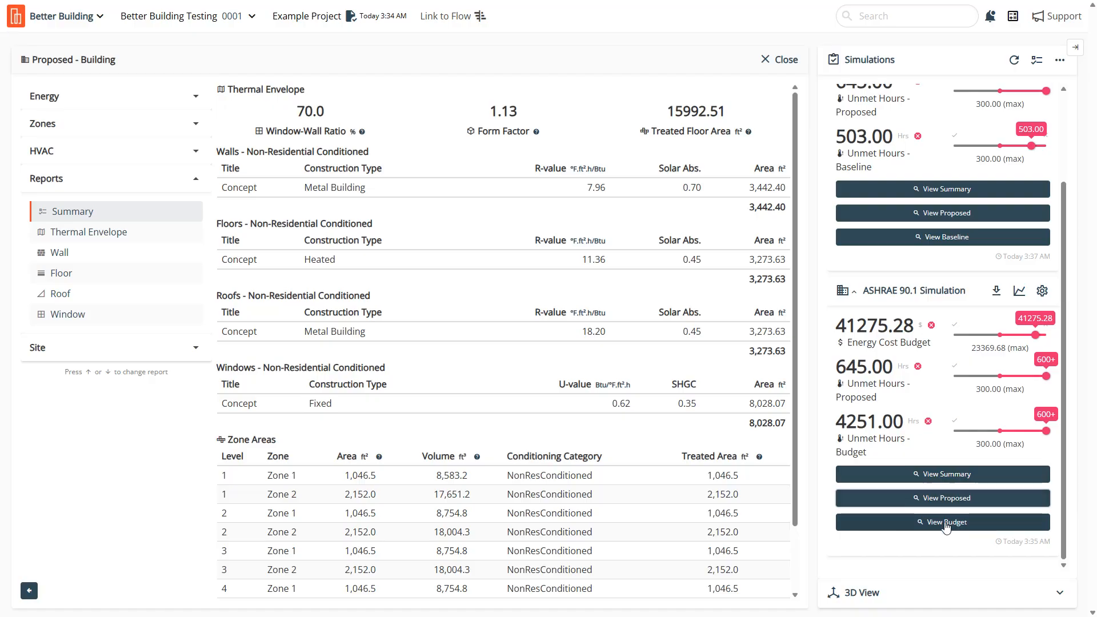
Step: Check the budget building's unmet hours and inspect the Unmet Heating charts of Zone 1 and Zone 2 on level 1
drag(905, 427, 836, 423)
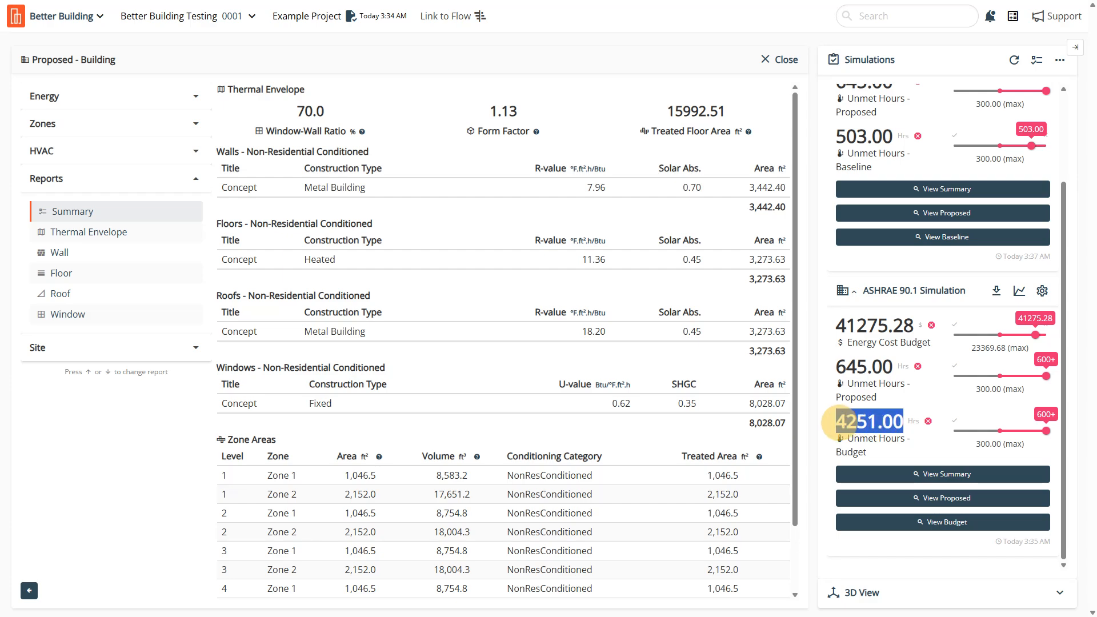
click(891, 441)
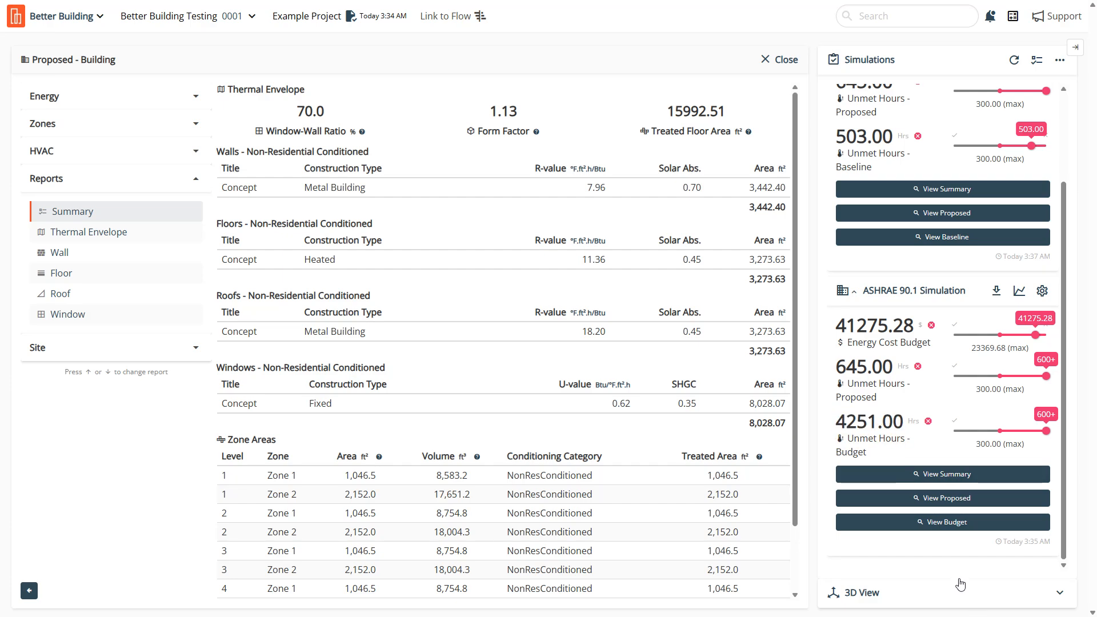
click(947, 522)
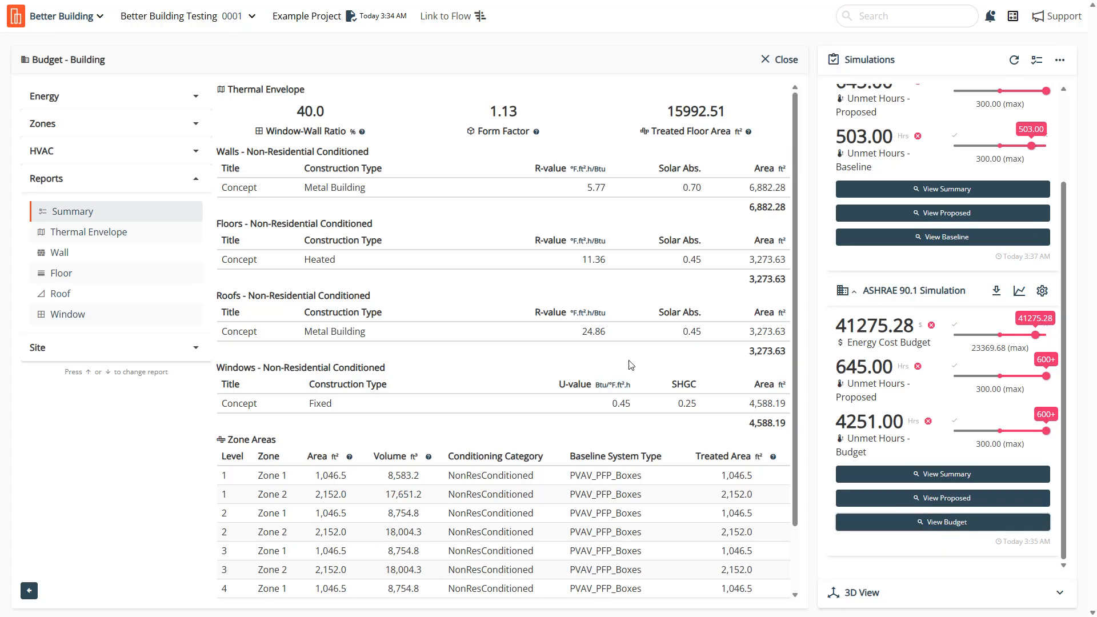
click(102, 153)
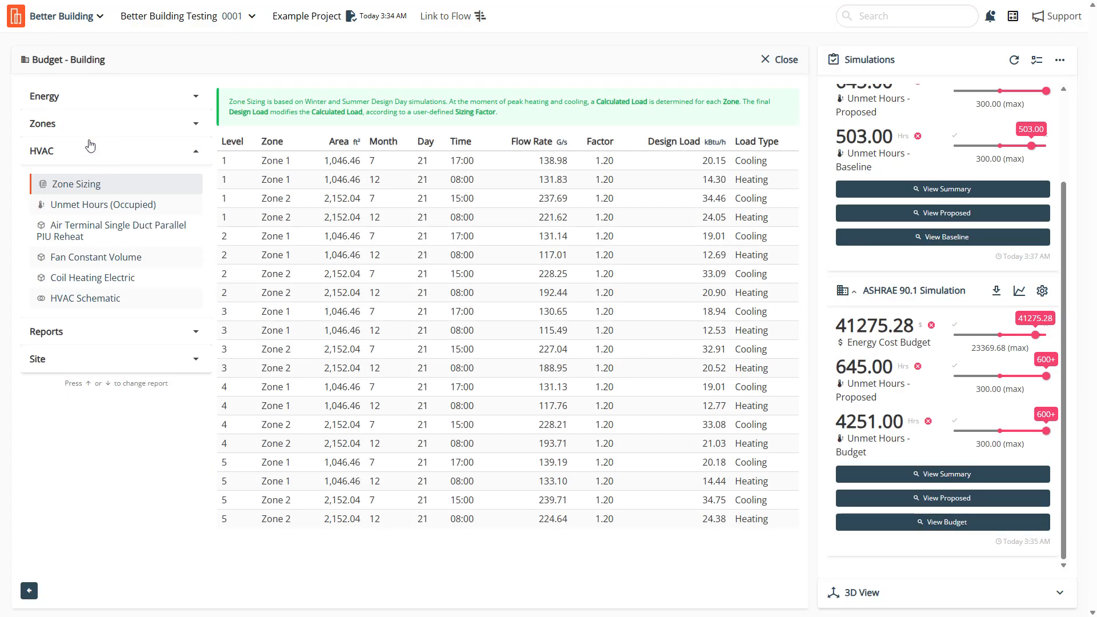
click(87, 139)
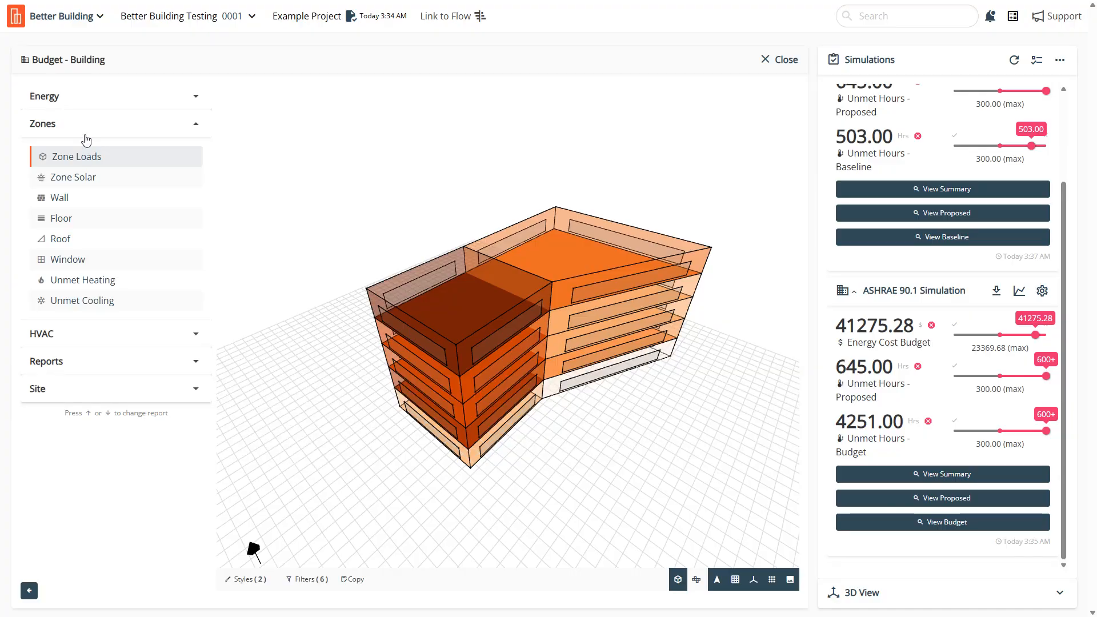
click(116, 279)
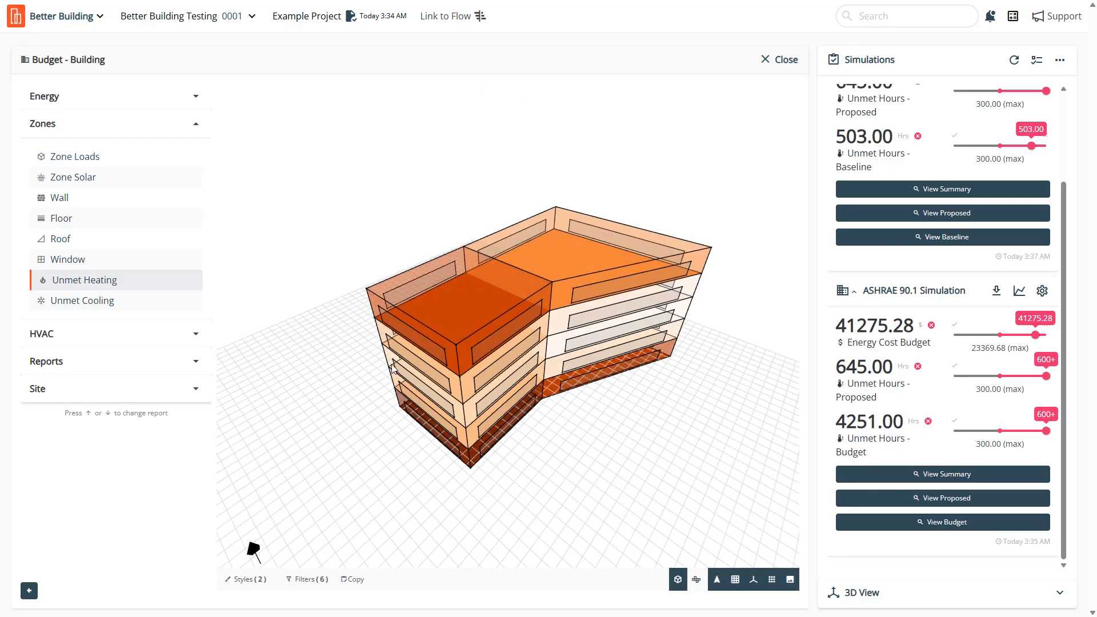
drag(268, 361, 386, 365)
click(599, 314)
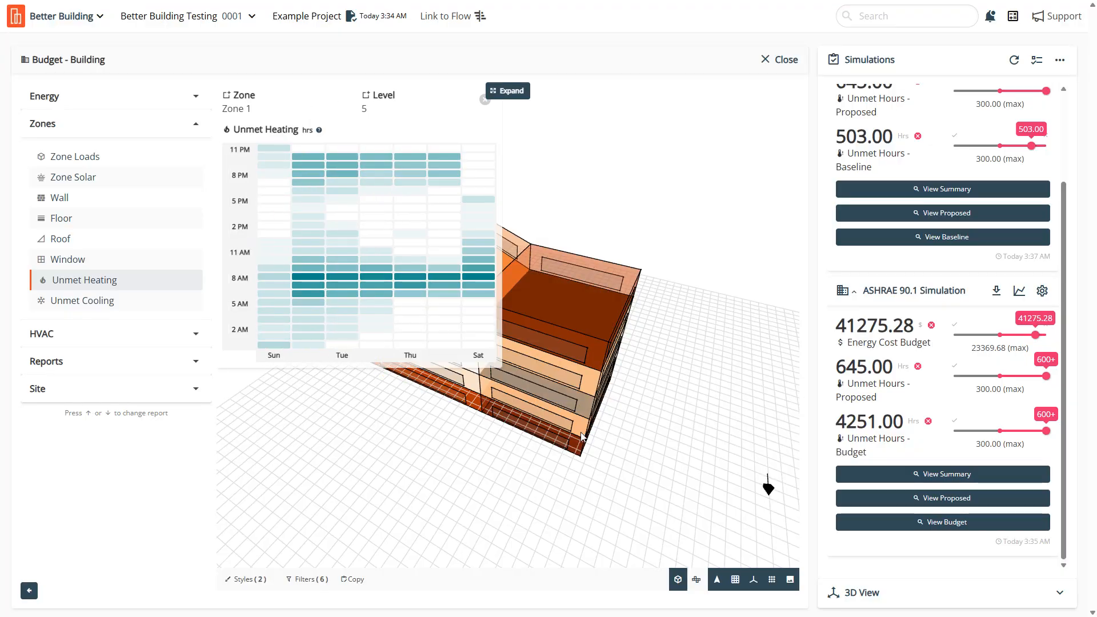
mouse_move(424, 173)
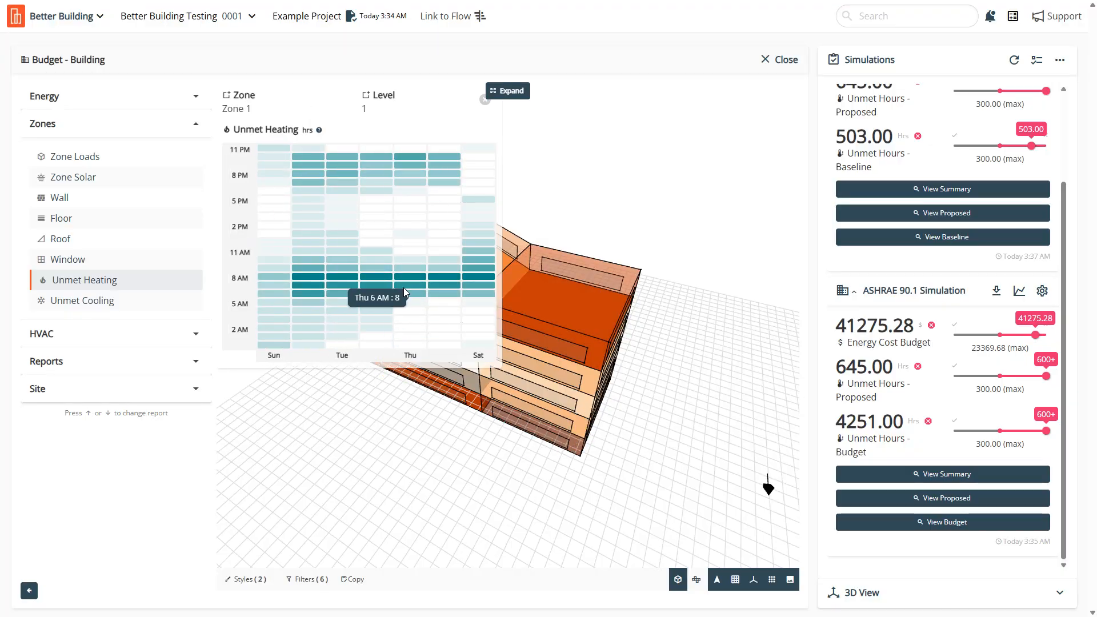
mouse_move(405, 281)
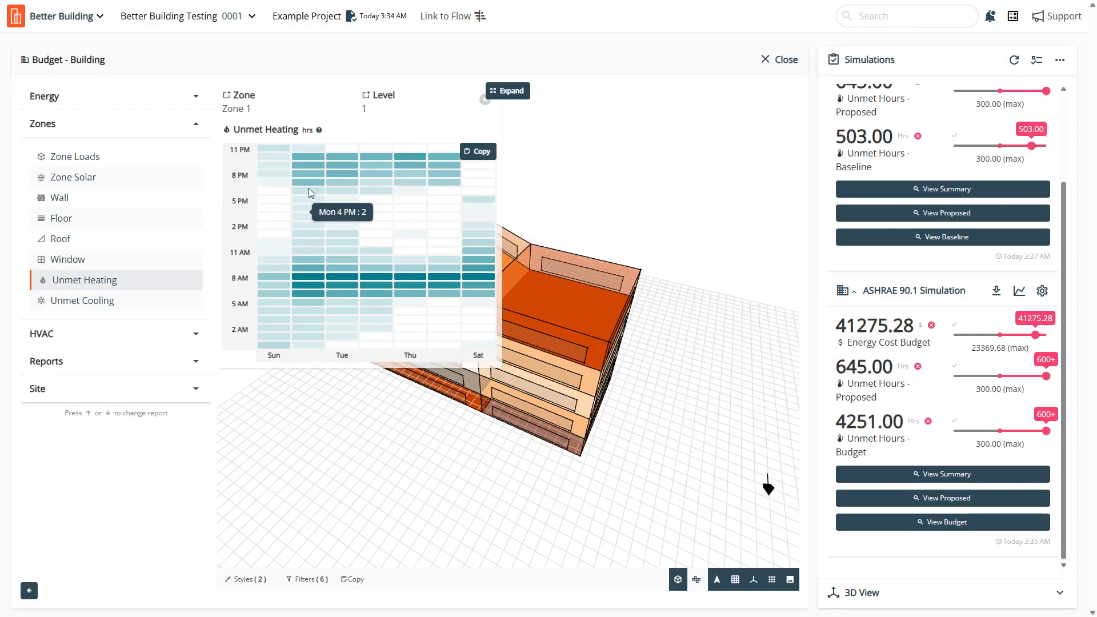
click(427, 410)
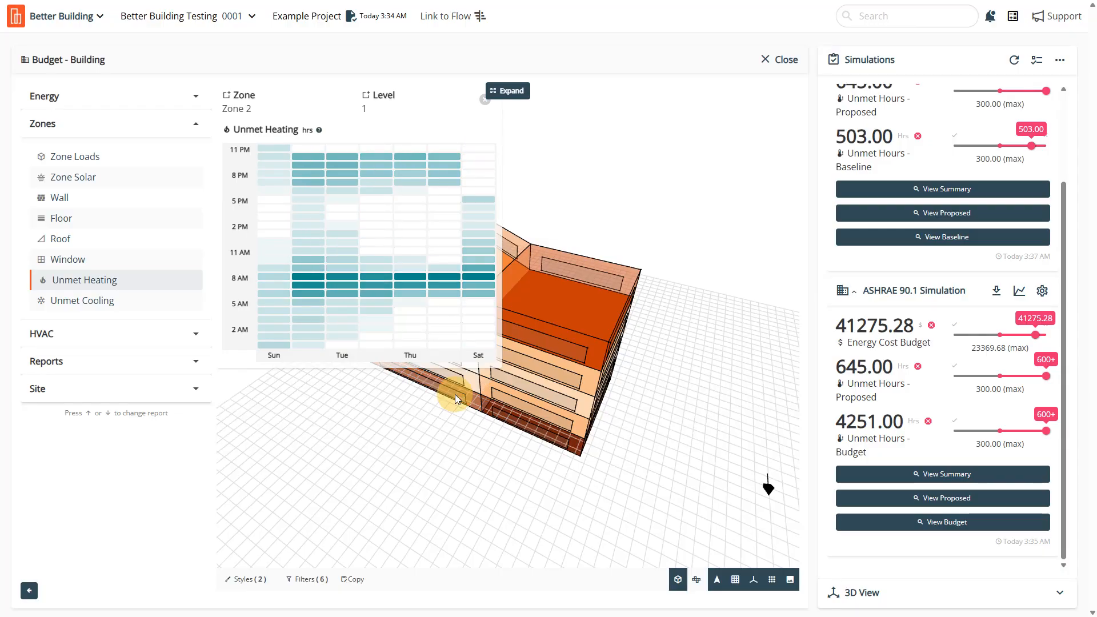
Step: Examine the budget building's Unmet Hours (Occupied) report, including the cooling total and the hourly cooling and heating tables
click(75, 334)
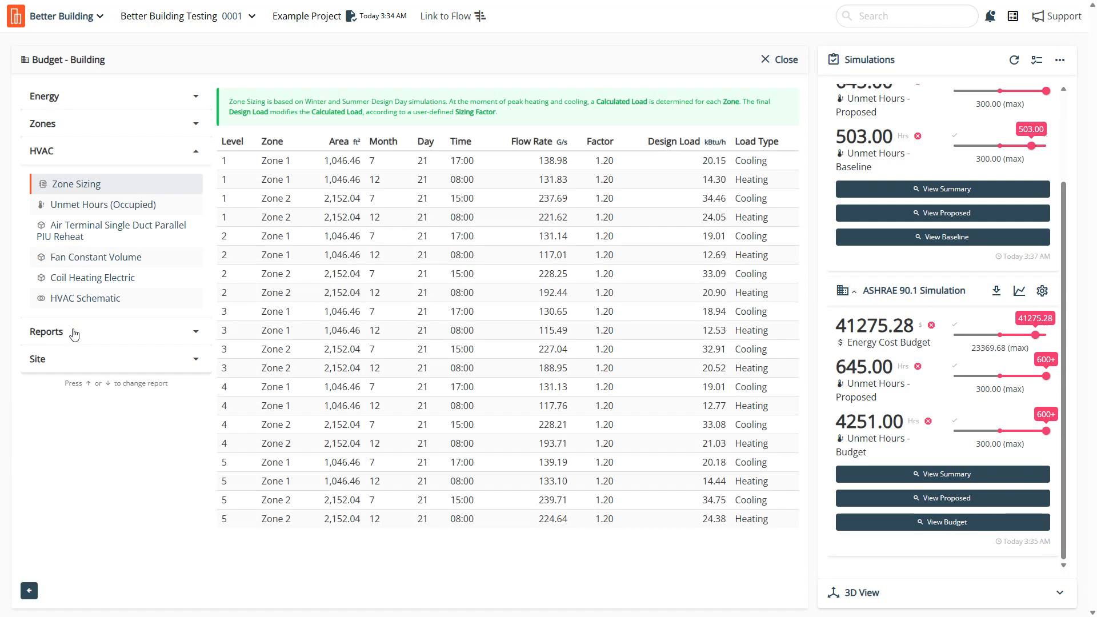
click(75, 206)
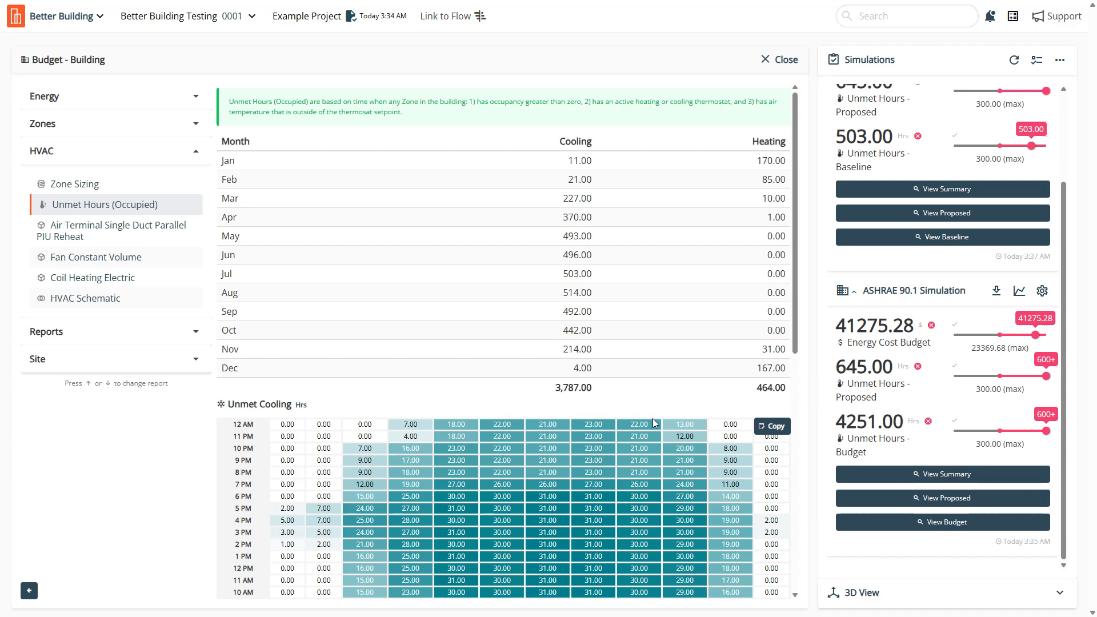
drag(551, 387, 606, 390)
scroll(503, 343, down, 3)
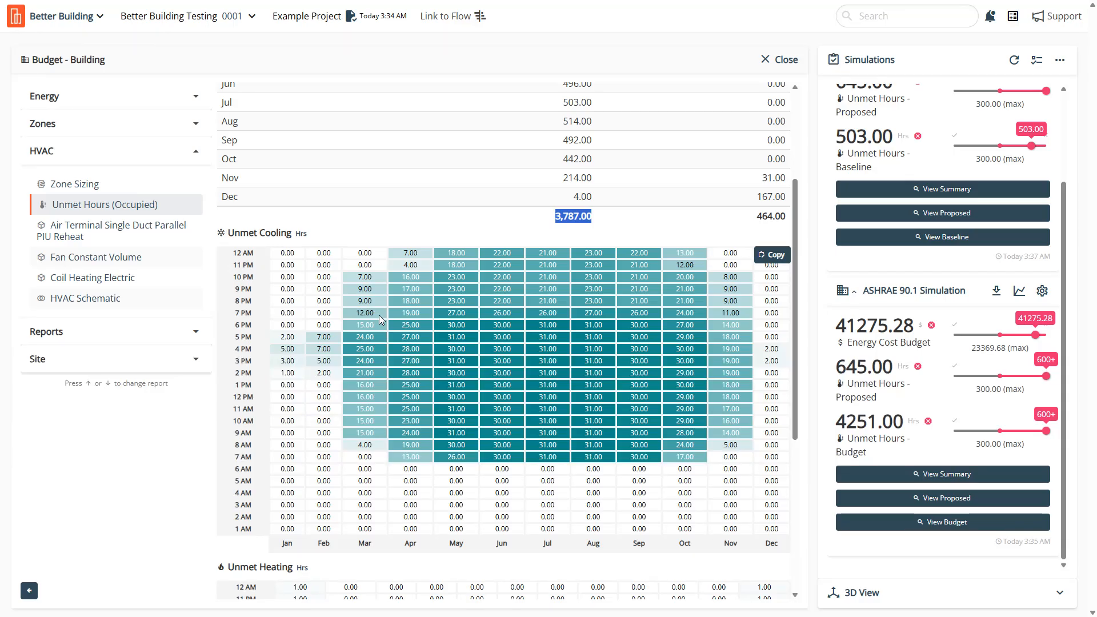
scroll(379, 316, down, 5)
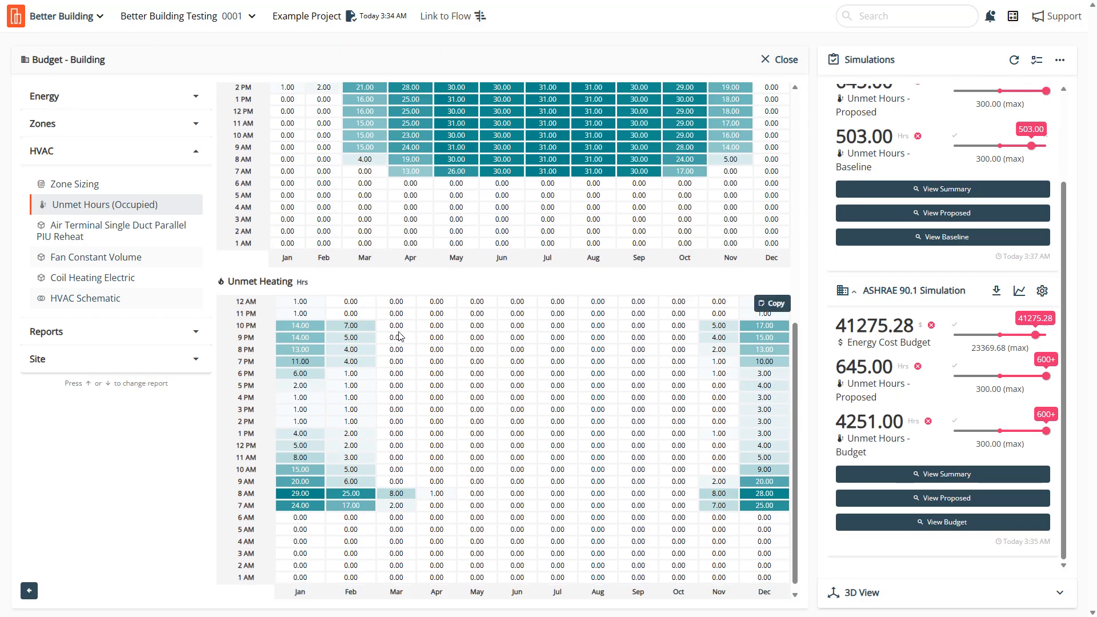
Step: Review the proposed building's Unmet Hours (Occupied) report against its simulation result and return to the budget building's report for comparison
click(902, 496)
scroll(567, 375, down, 4)
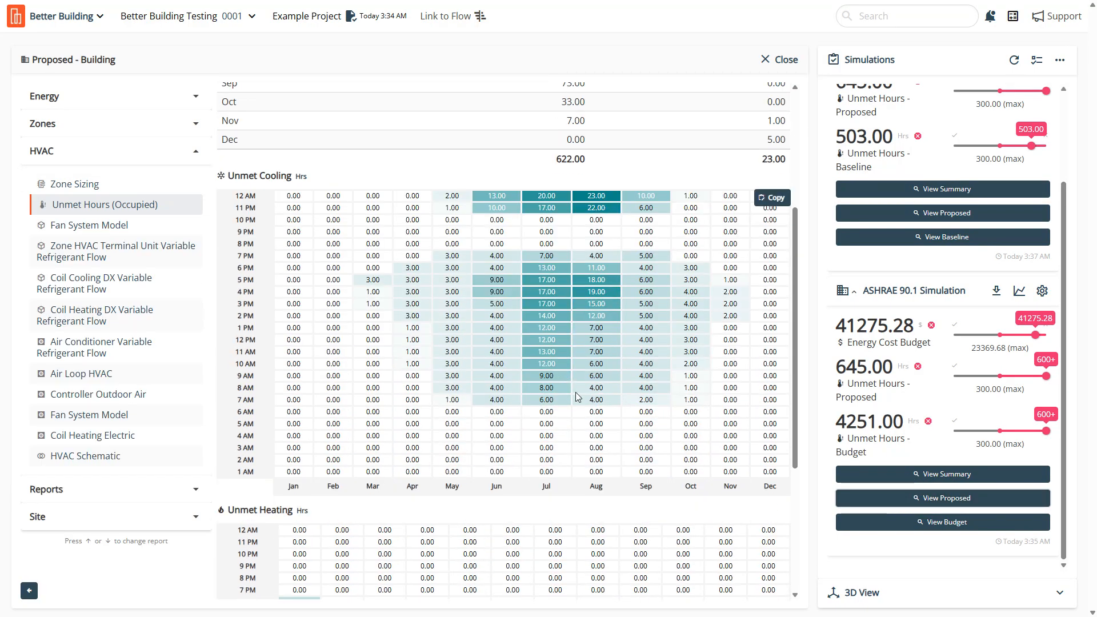
drag(867, 367, 834, 368)
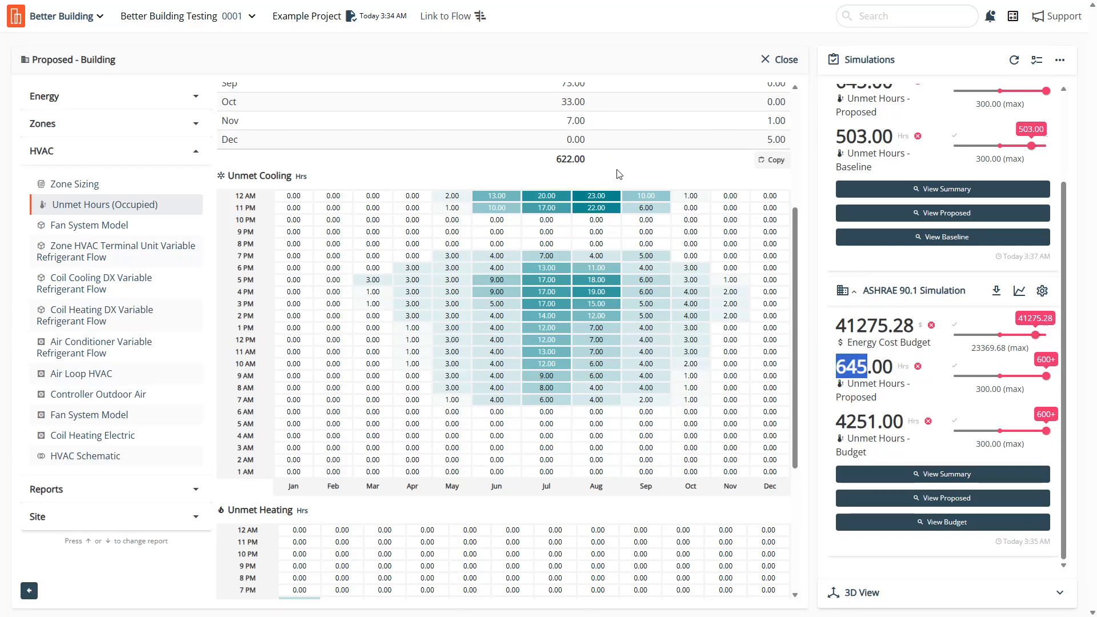
scroll(583, 257, up, 3)
double_click(570, 330)
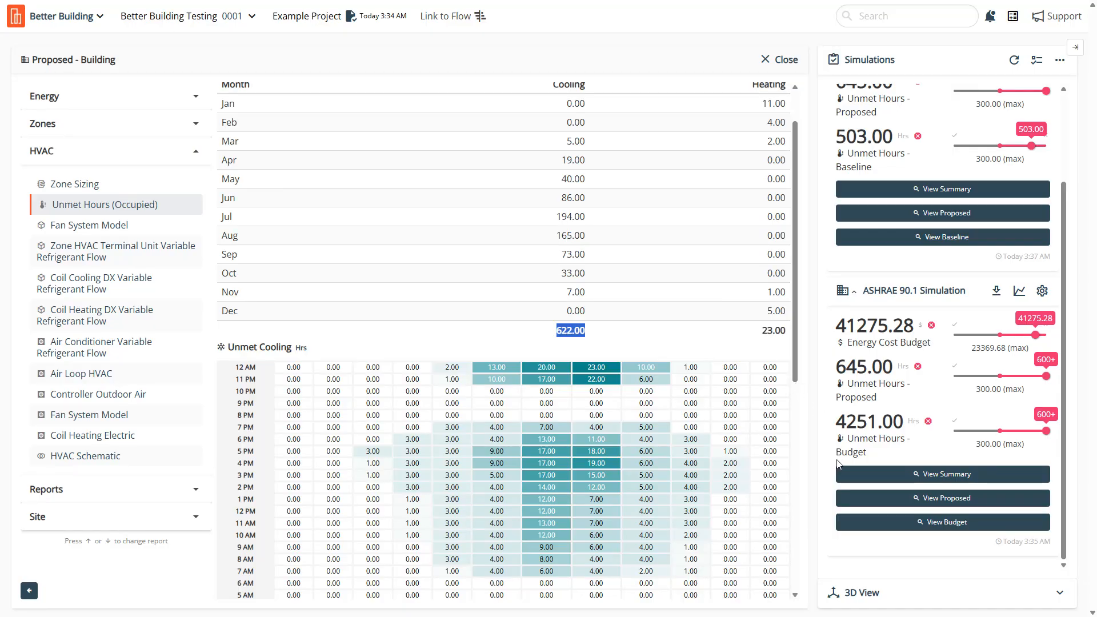
scroll(583, 376, down, 4)
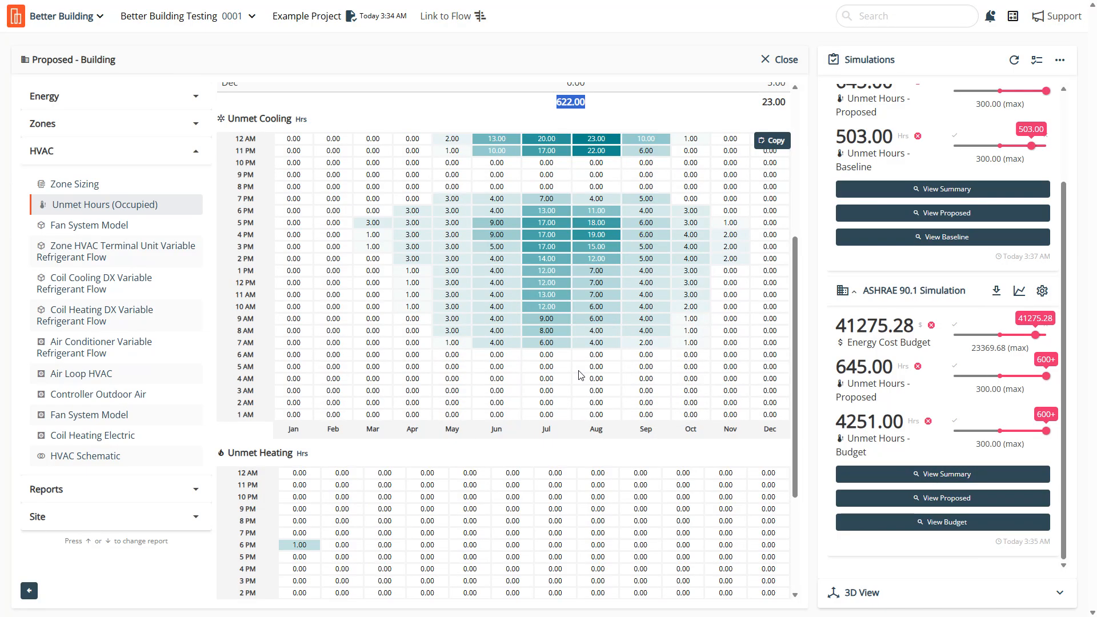
scroll(580, 376, down, 1)
scroll(579, 375, up, 6)
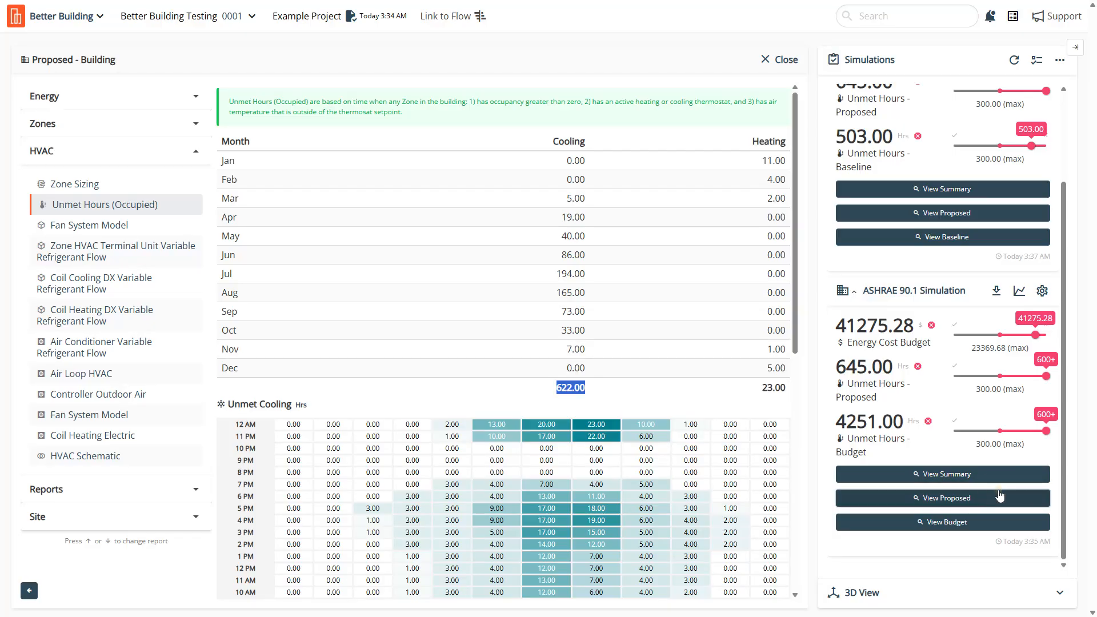
click(1001, 522)
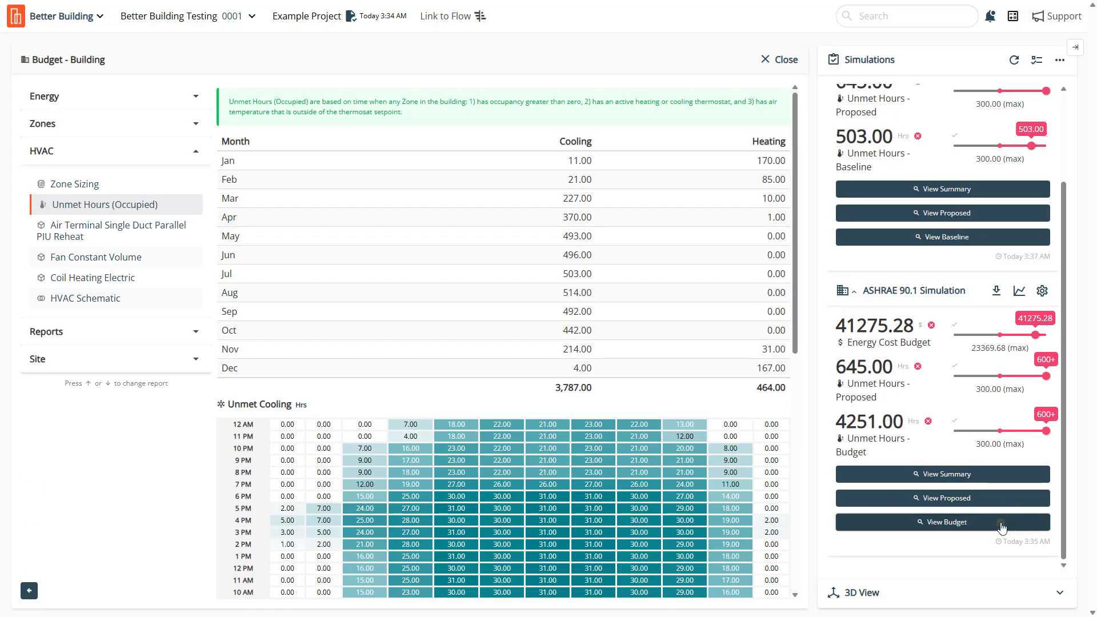
Step: Review the budget building's air terminal sizing and compare the Zone Sizing reports of the budget and proposed buildings
click(165, 237)
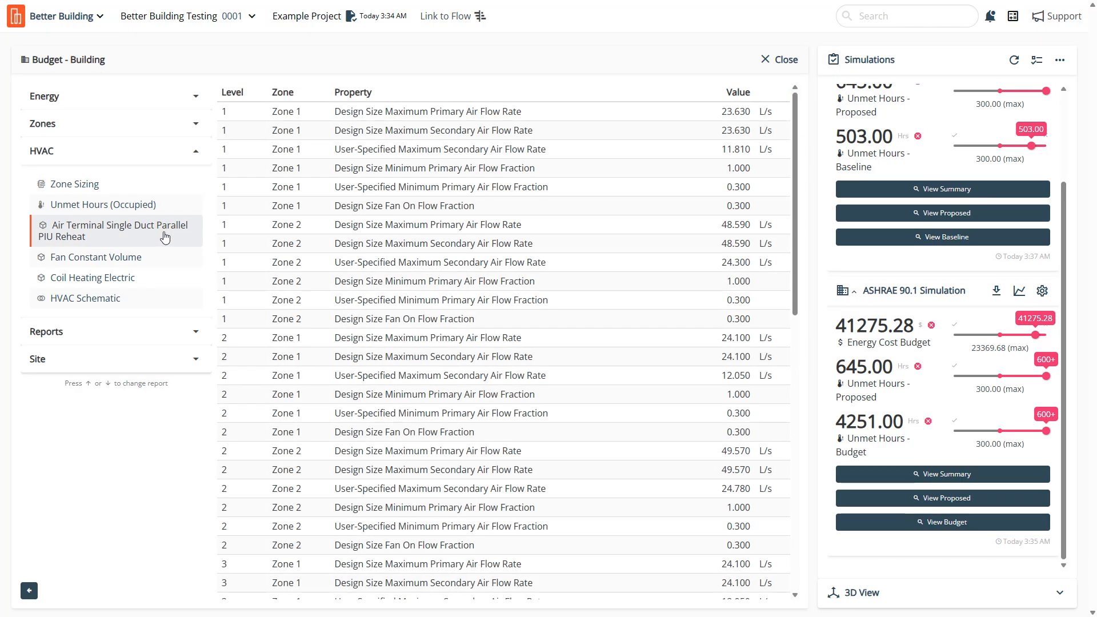
click(128, 183)
click(937, 498)
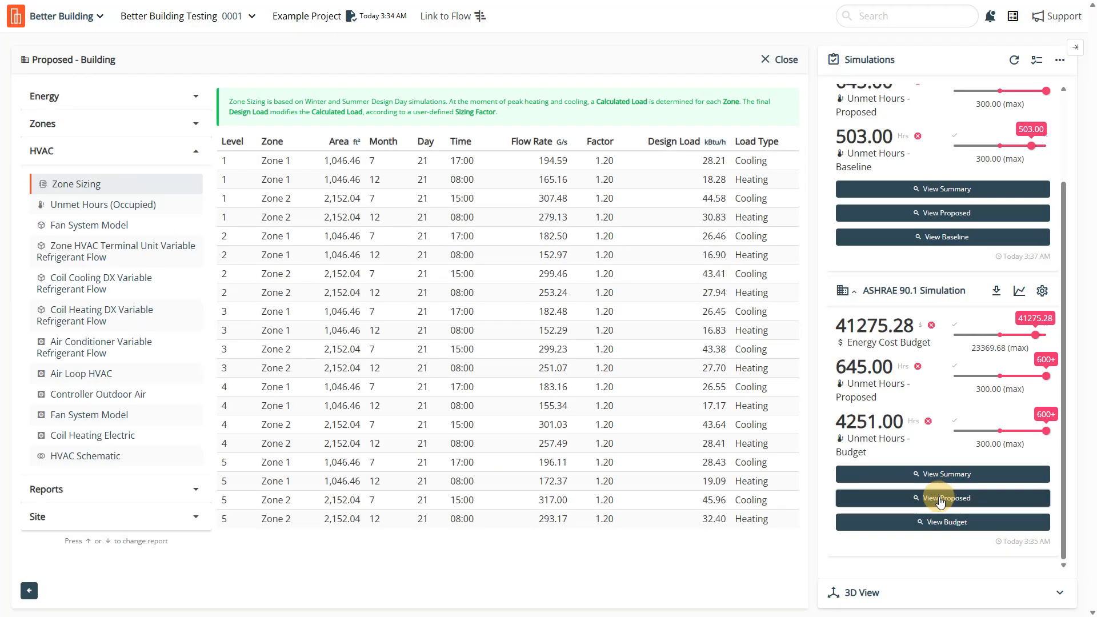
click(941, 522)
click(932, 499)
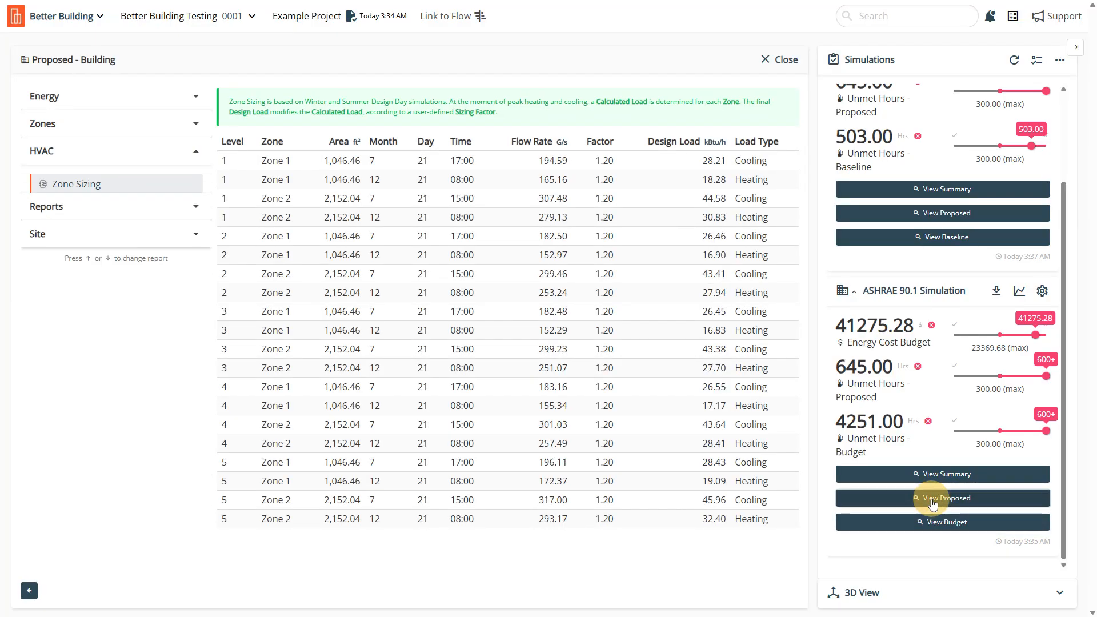
Step: Inspect the proposed building's Zone Loads on level 5 and copy the monthly energy flow chart of Zone 2
click(122, 126)
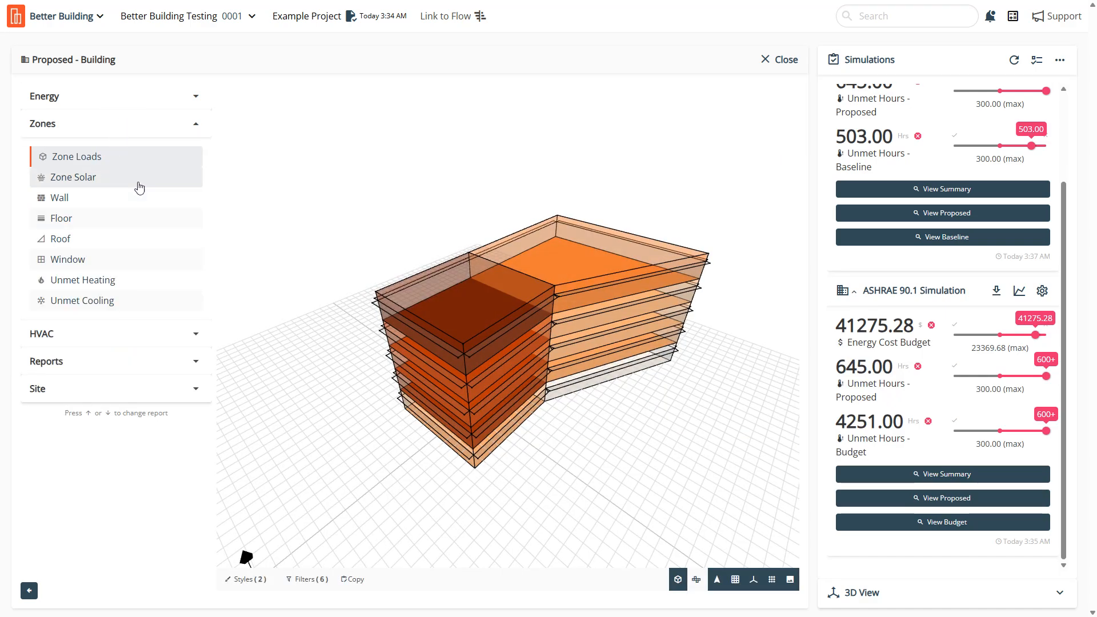
click(497, 309)
click(552, 275)
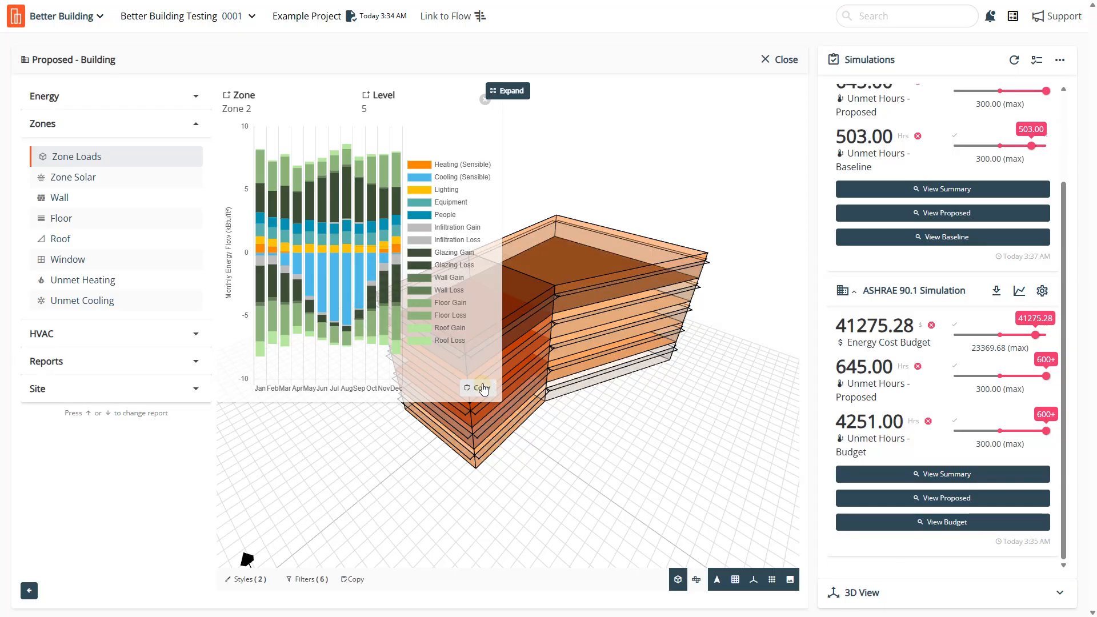
click(481, 388)
click(578, 393)
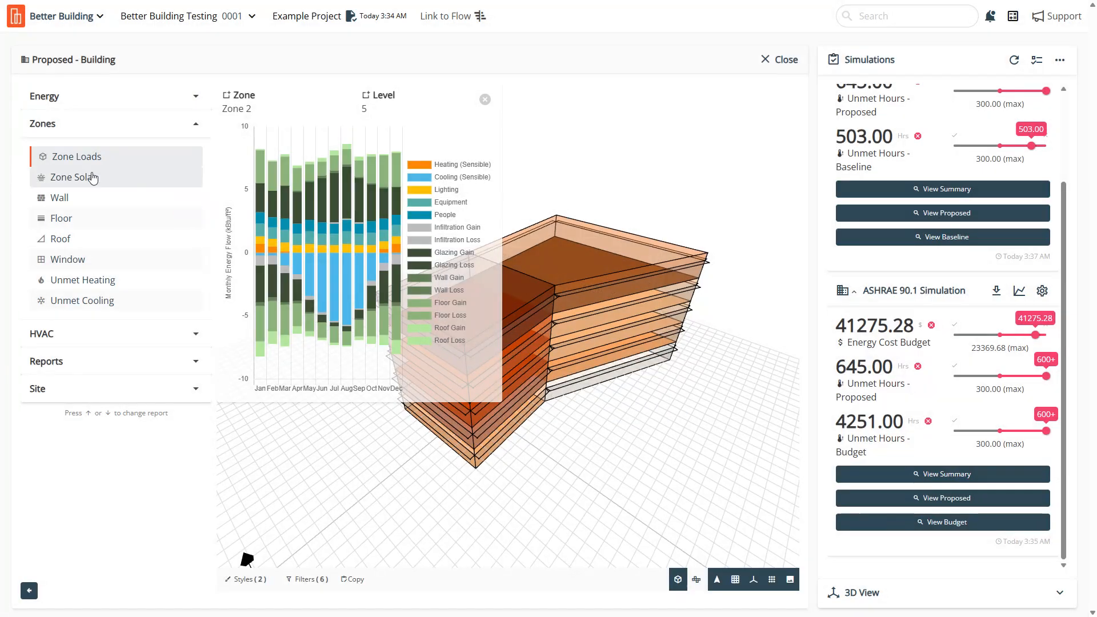
Step: Compare the monthly Zone Solar chart of Zone 1 on level 5 between the proposed and budget buildings
click(85, 178)
click(514, 331)
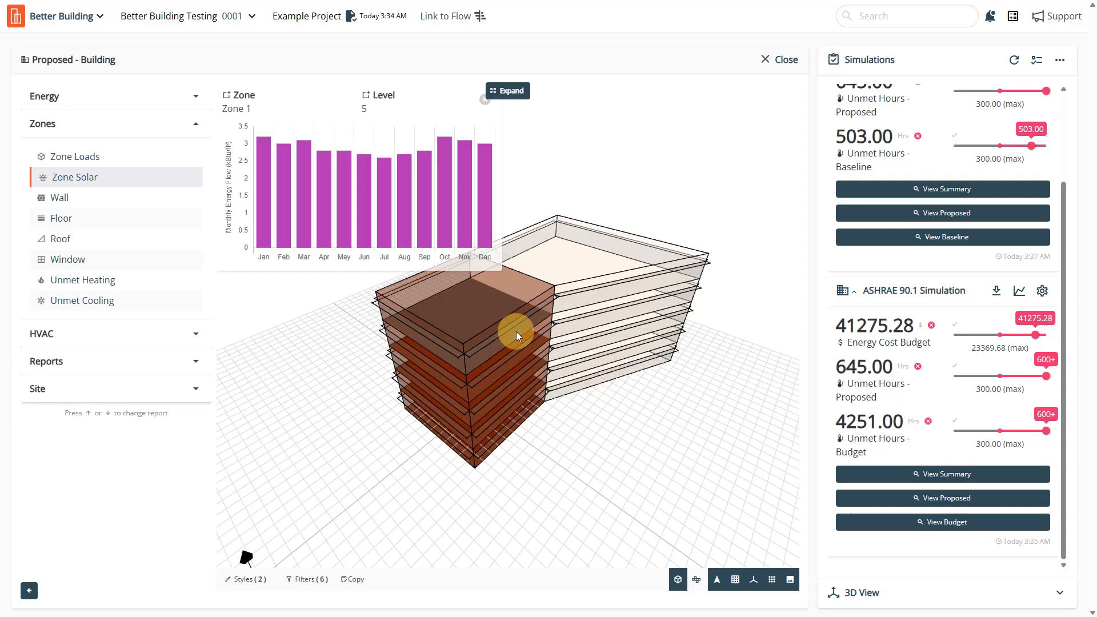
click(918, 522)
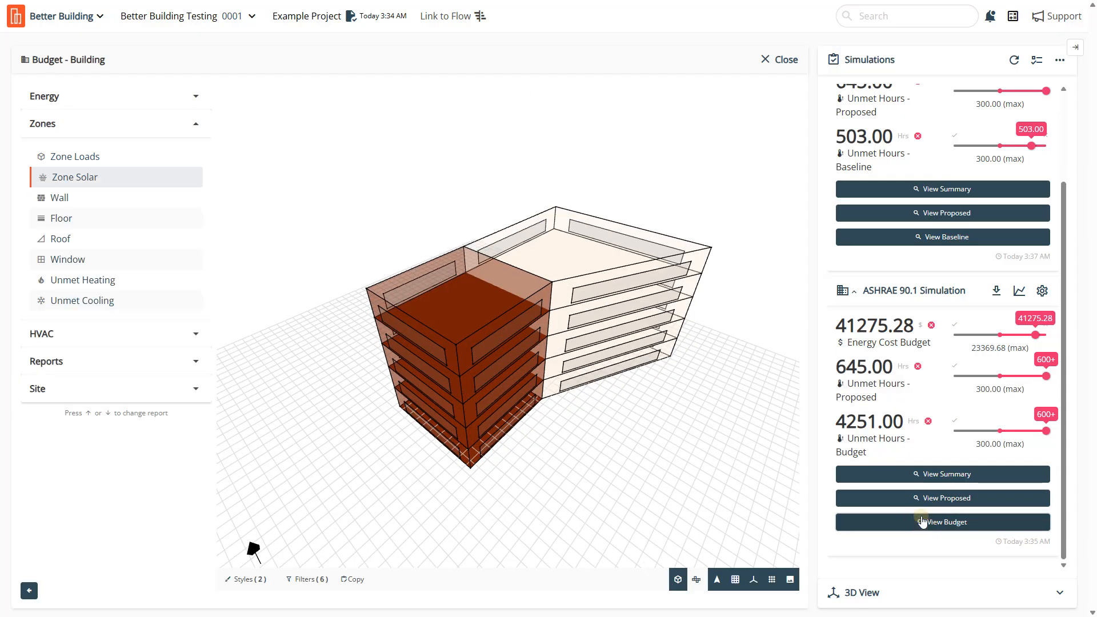
click(532, 321)
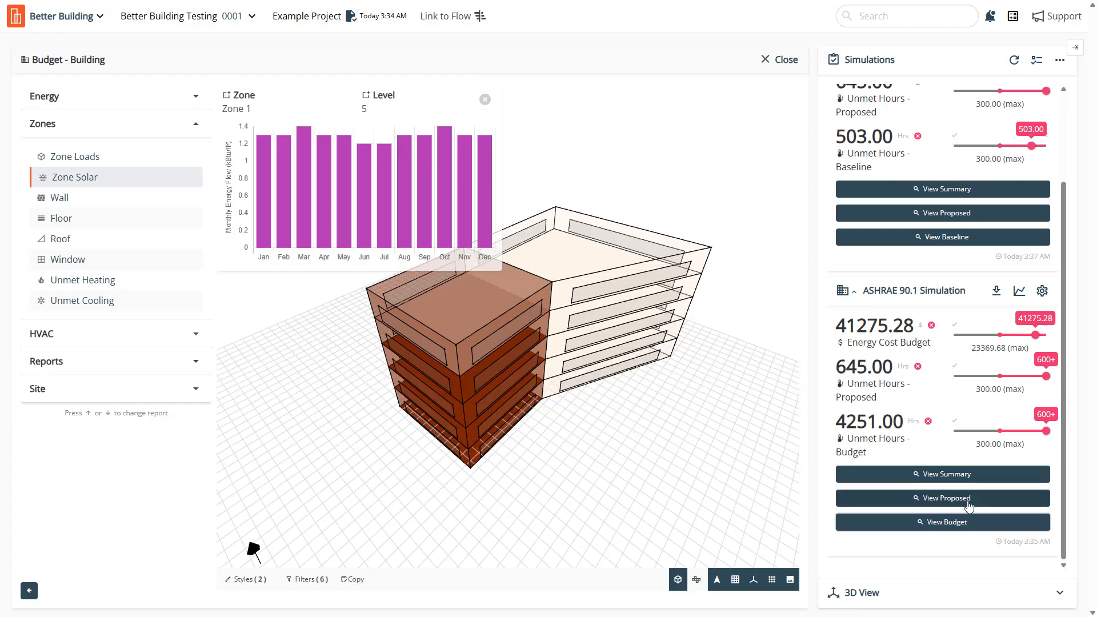
click(942, 497)
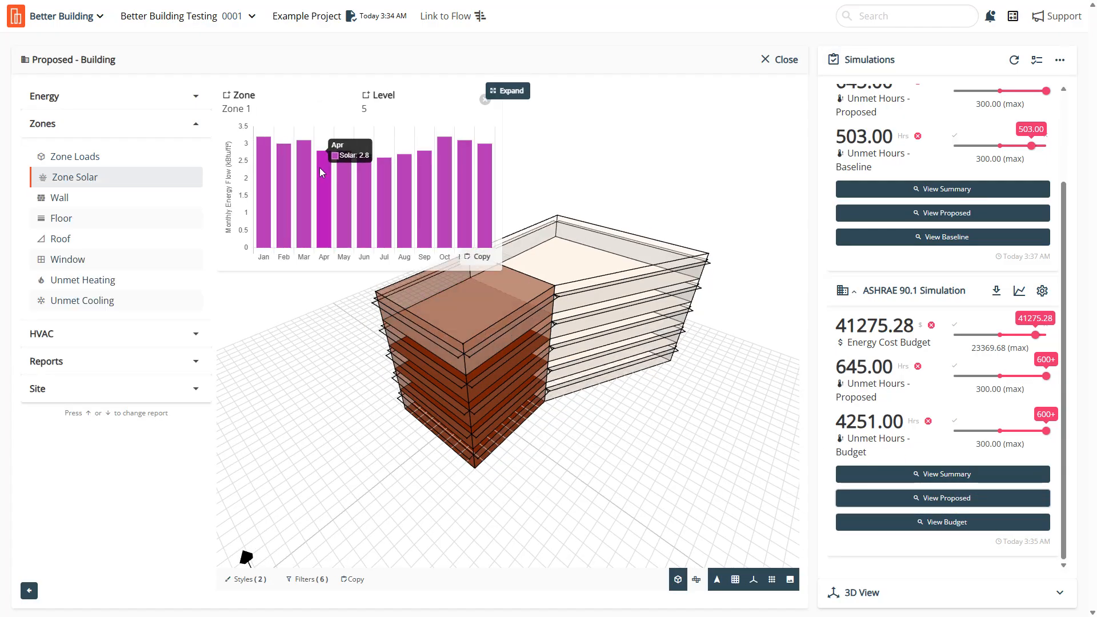
mouse_move(308, 176)
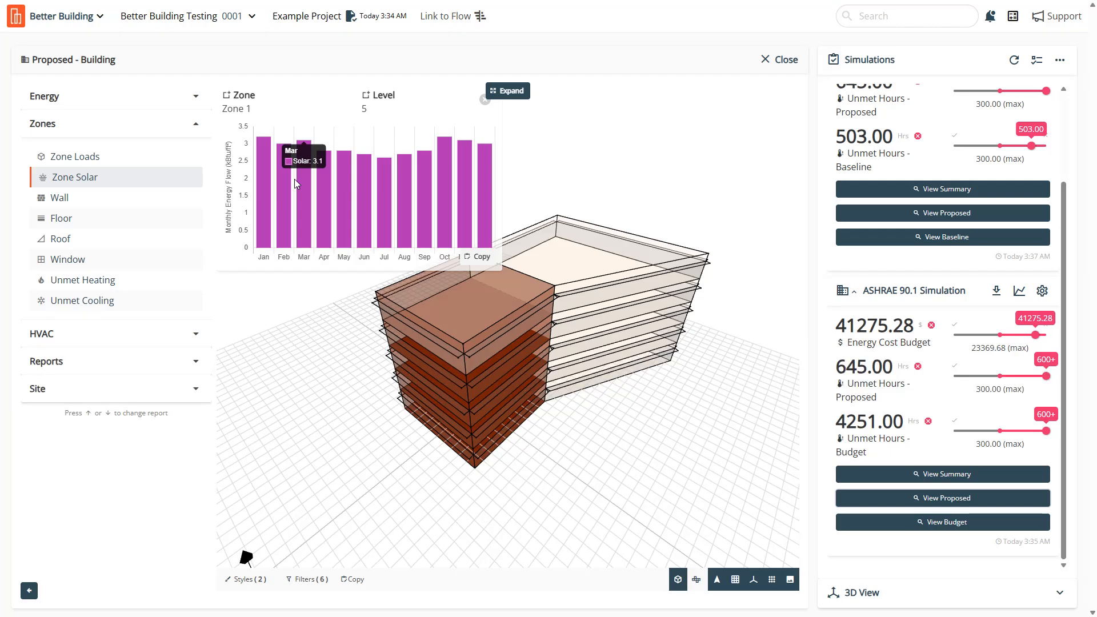
Step: Examine the proposed building's Unmet Cooling chart for Zone 2 on level 5, including the Sunday hours
click(108, 307)
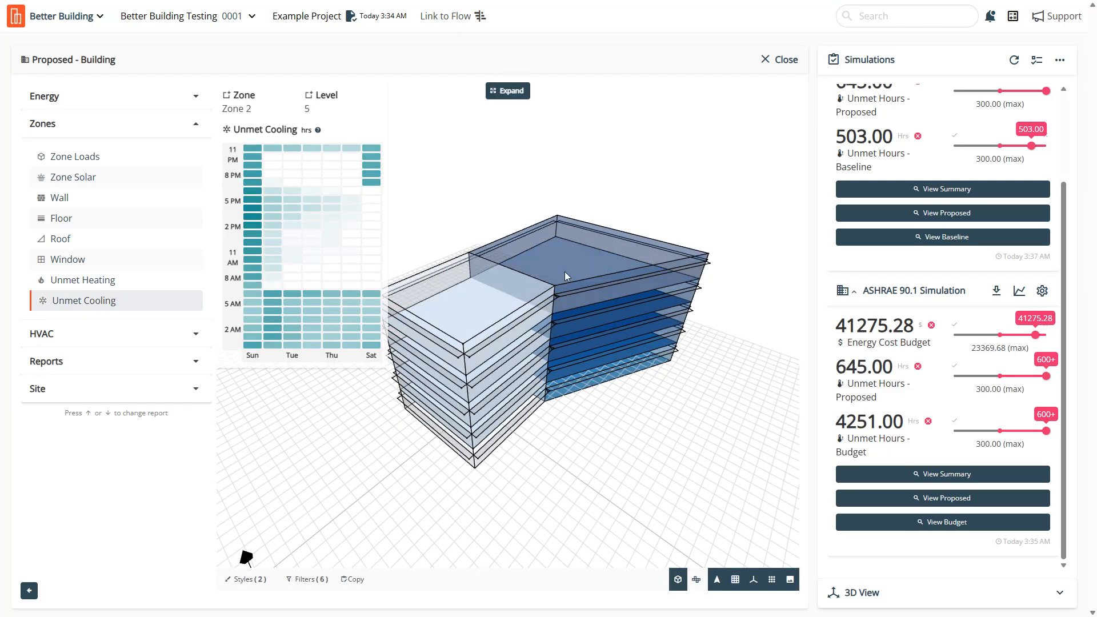
click(555, 280)
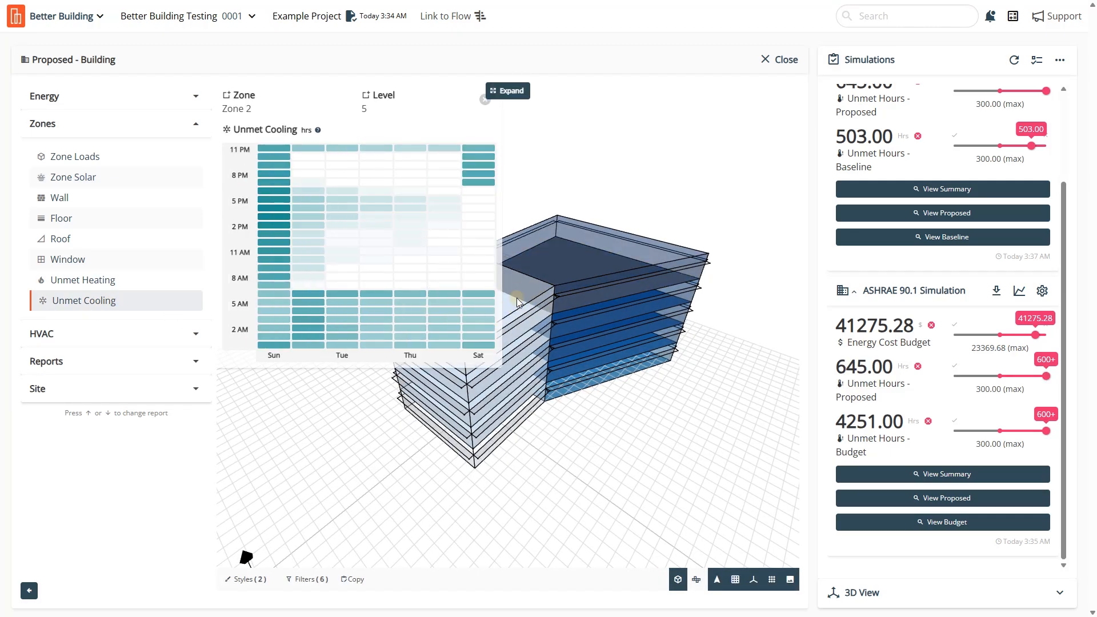
drag(268, 355, 276, 355)
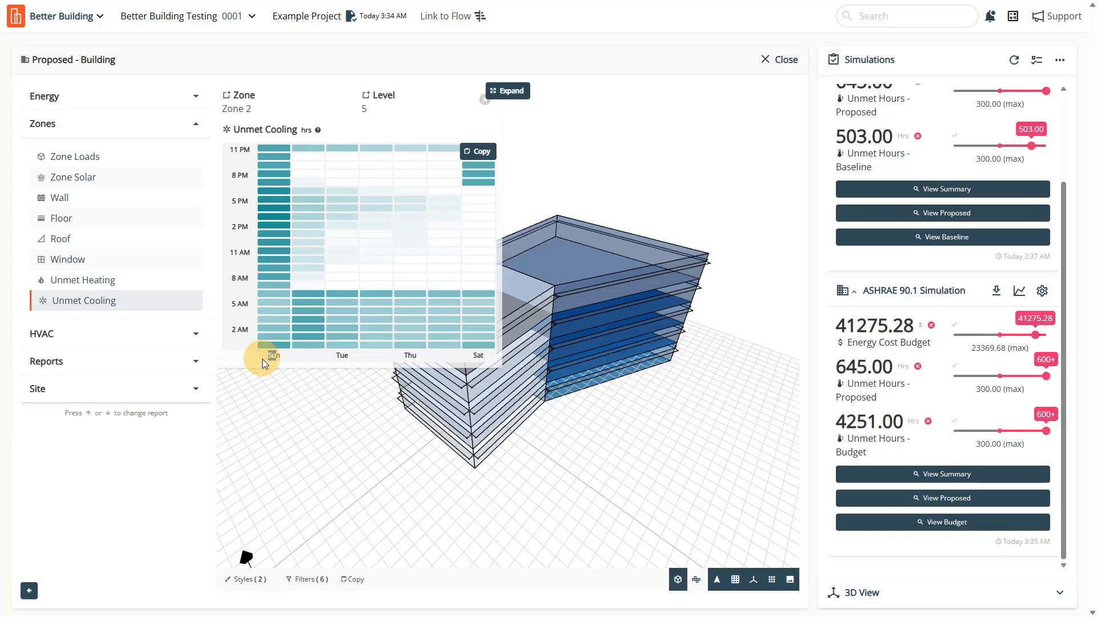
click(273, 159)
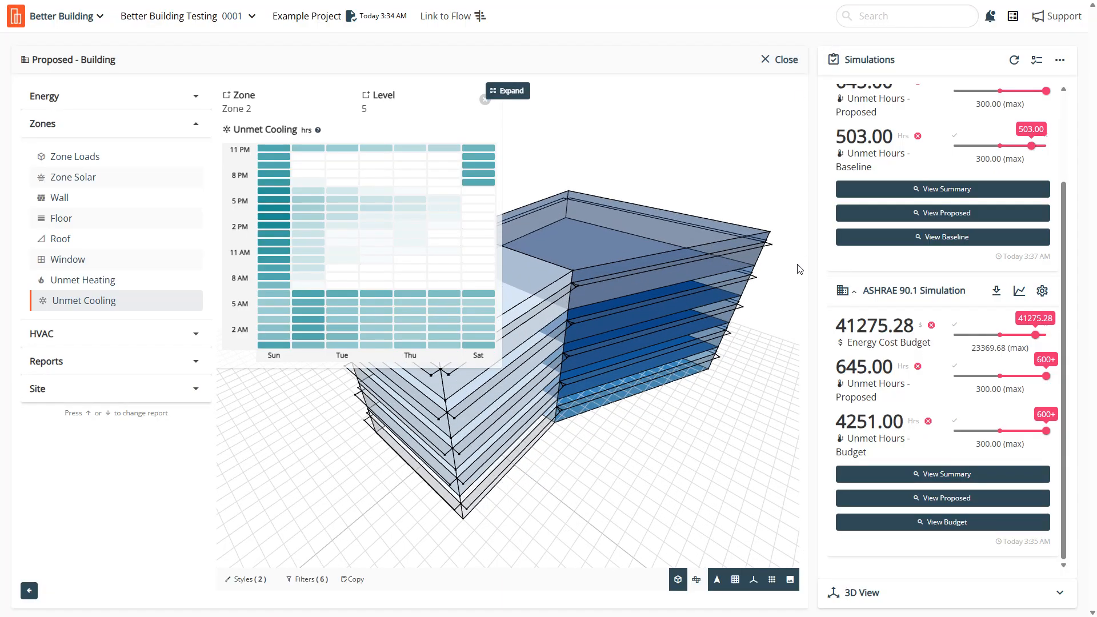
Step: Review the monthly unmet hours in the Performance Cost Index simulation's Summary report and check the Office Space occupancy schedule
scroll(960, 234, up, 2)
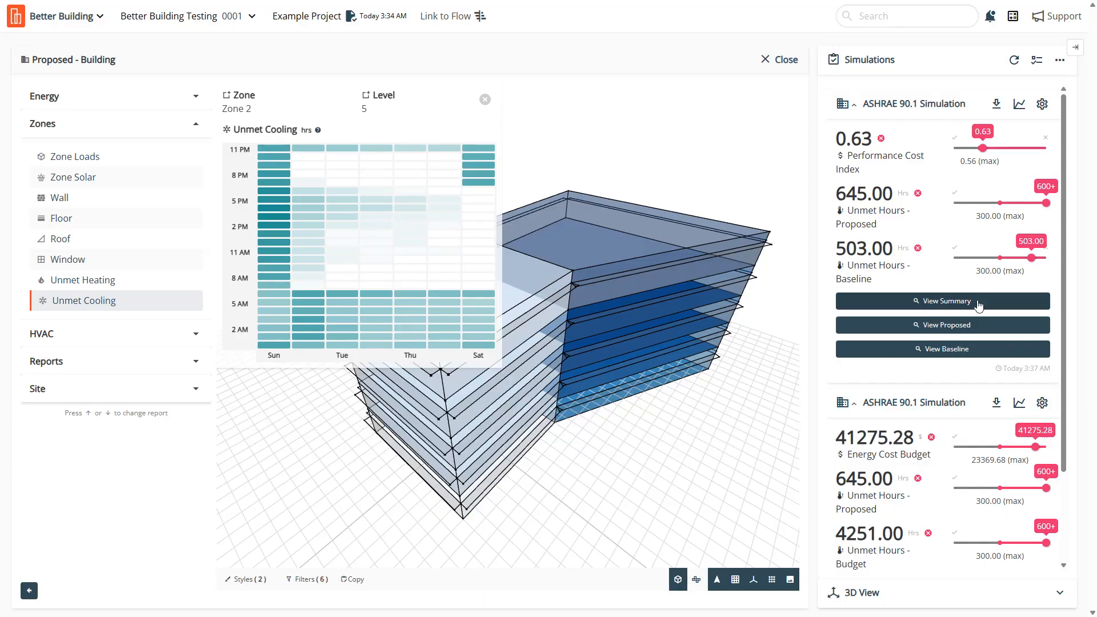
click(979, 307)
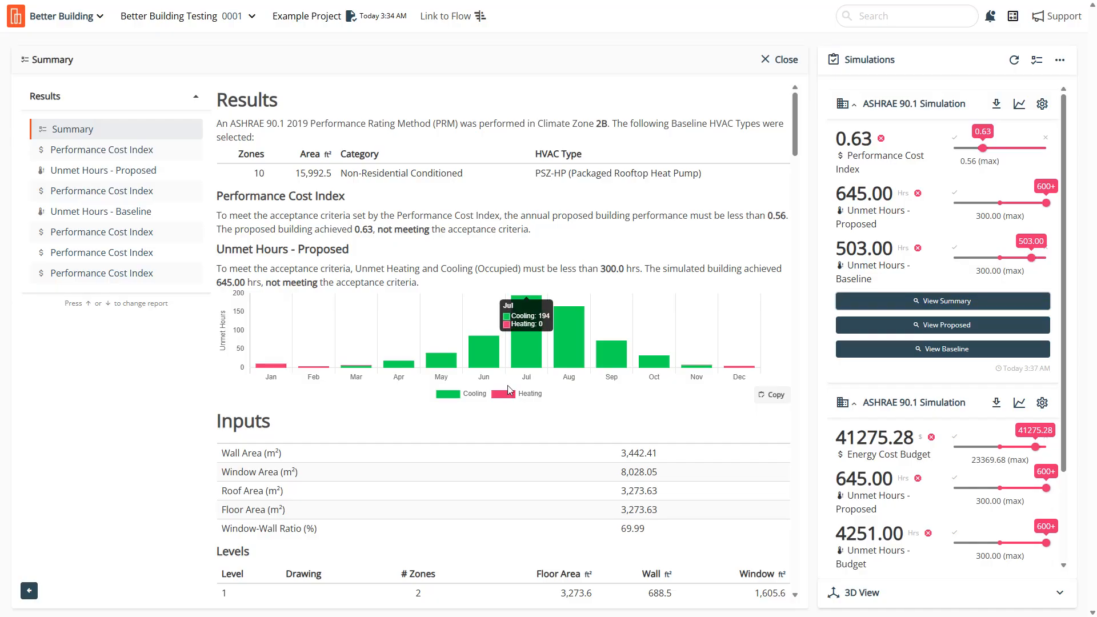
click(771, 60)
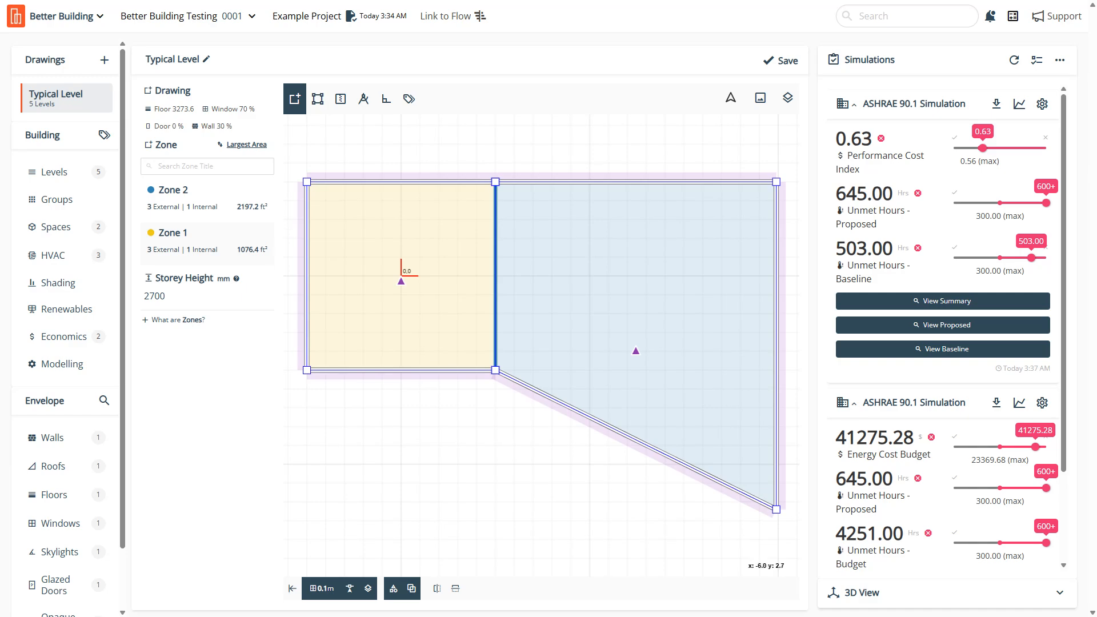
click(97, 227)
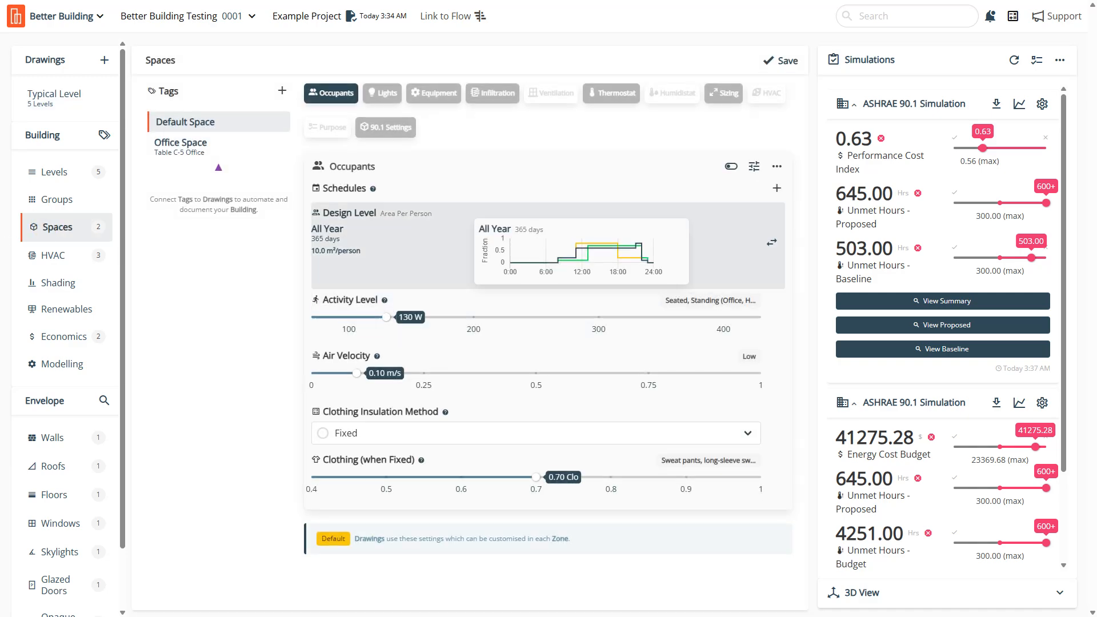
click(193, 155)
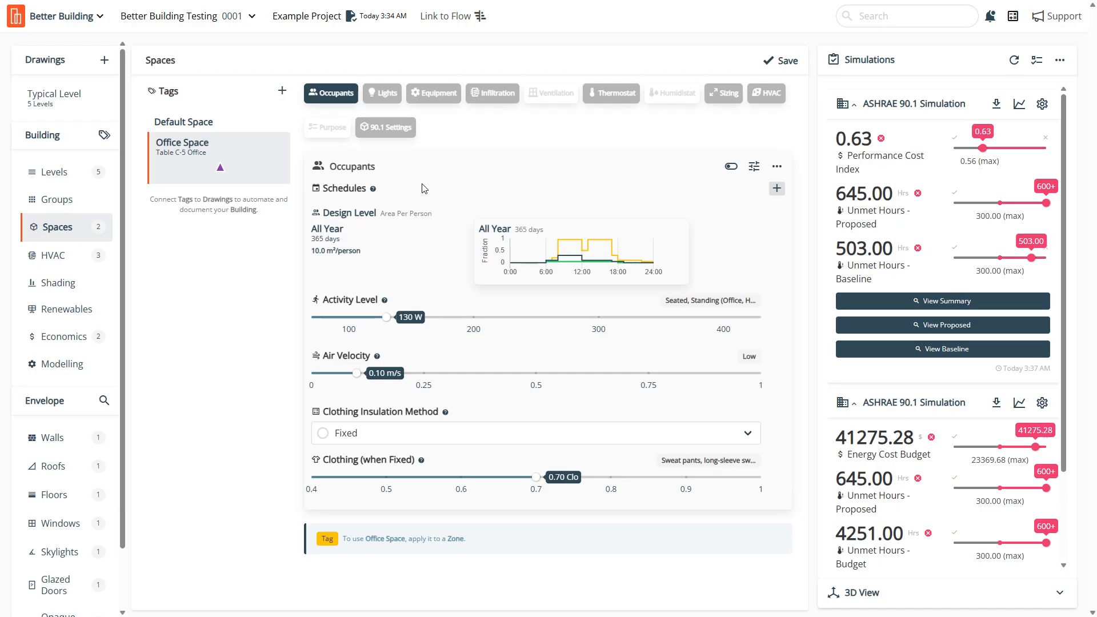
Step: Set the System SHGC of the default external window to 0.25 and save the project
click(74, 523)
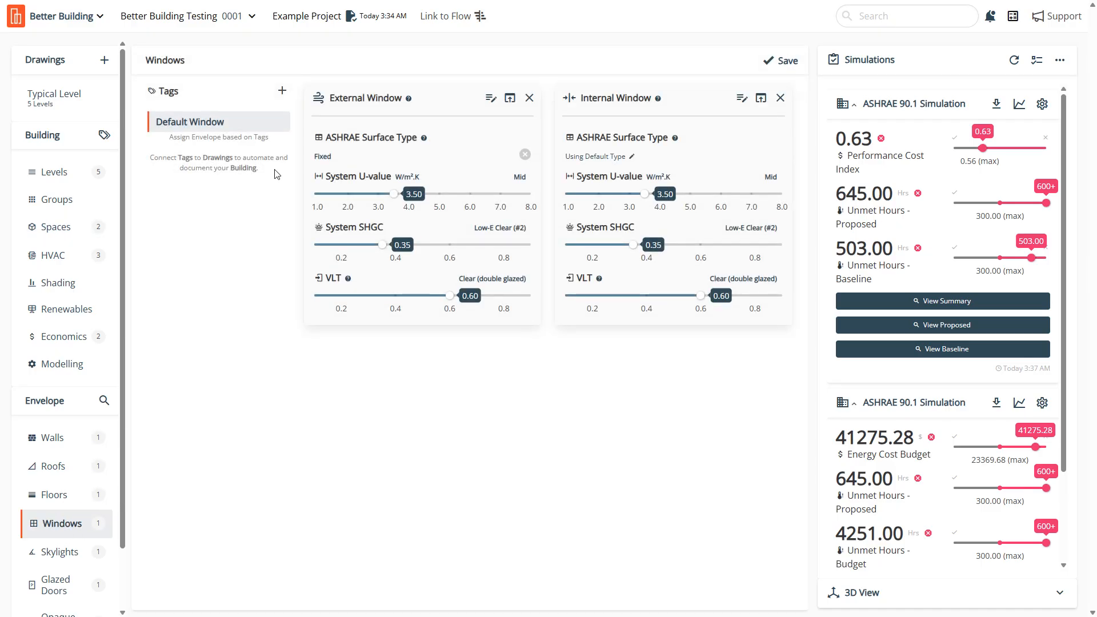
click(382, 246)
drag(382, 249, 354, 250)
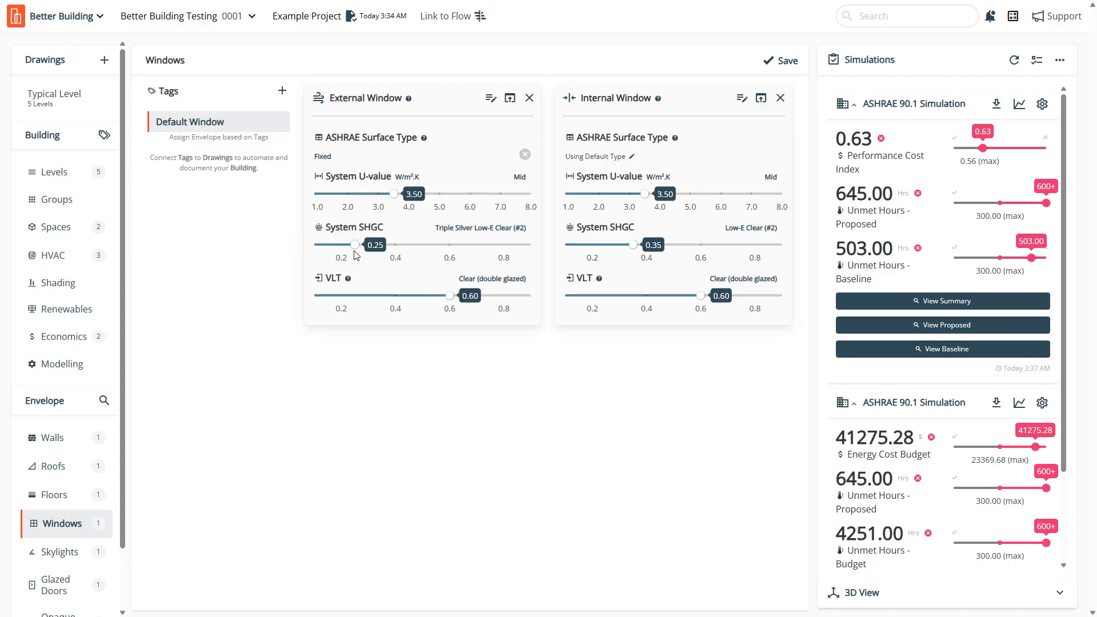
click(782, 60)
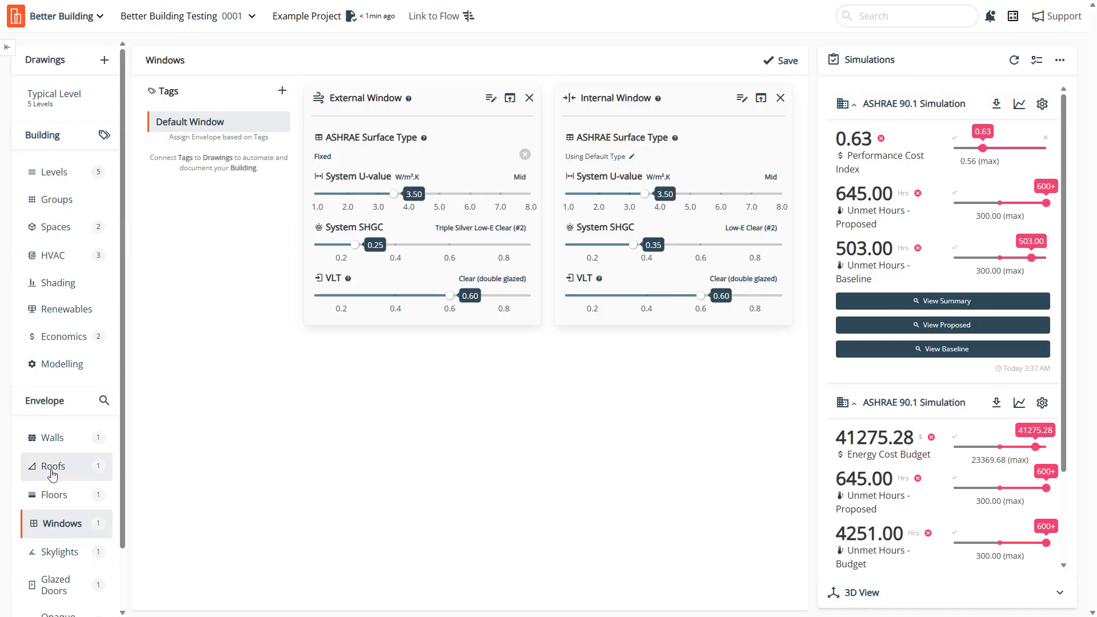
Step: Examine the hourly Sunday values in the Default Space's occupant Design Level schedule without changing them
click(55, 255)
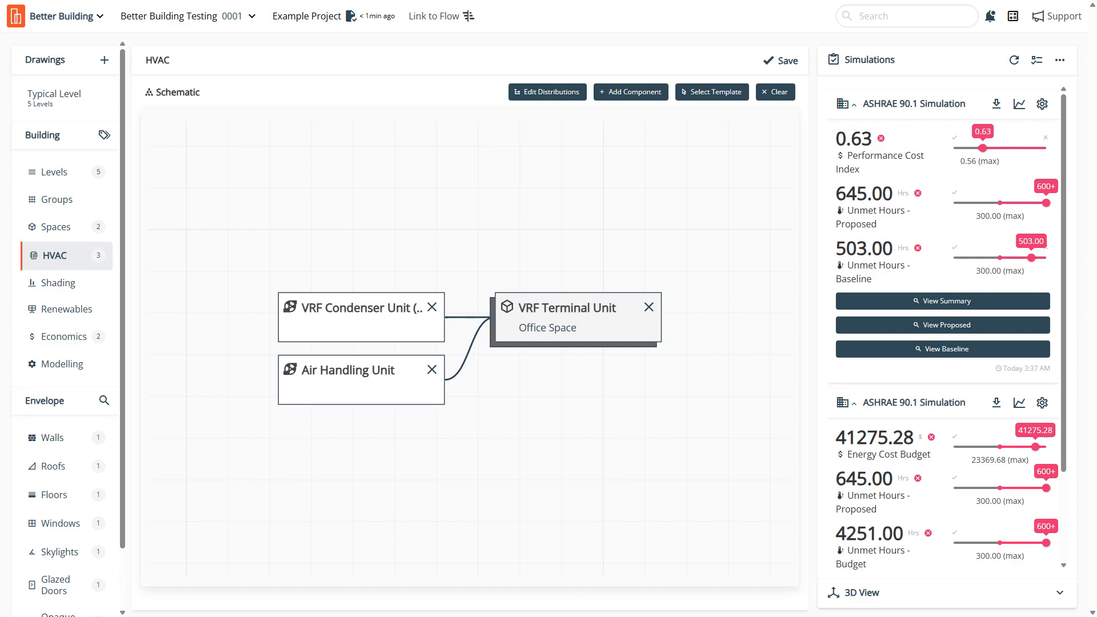
click(40, 227)
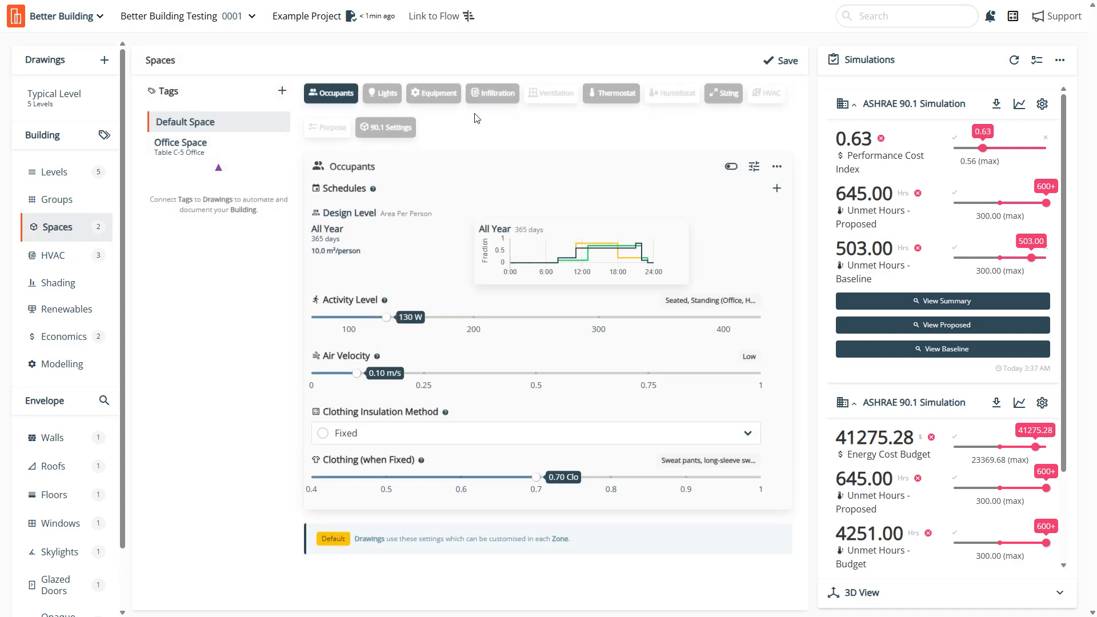
click(584, 274)
click(574, 340)
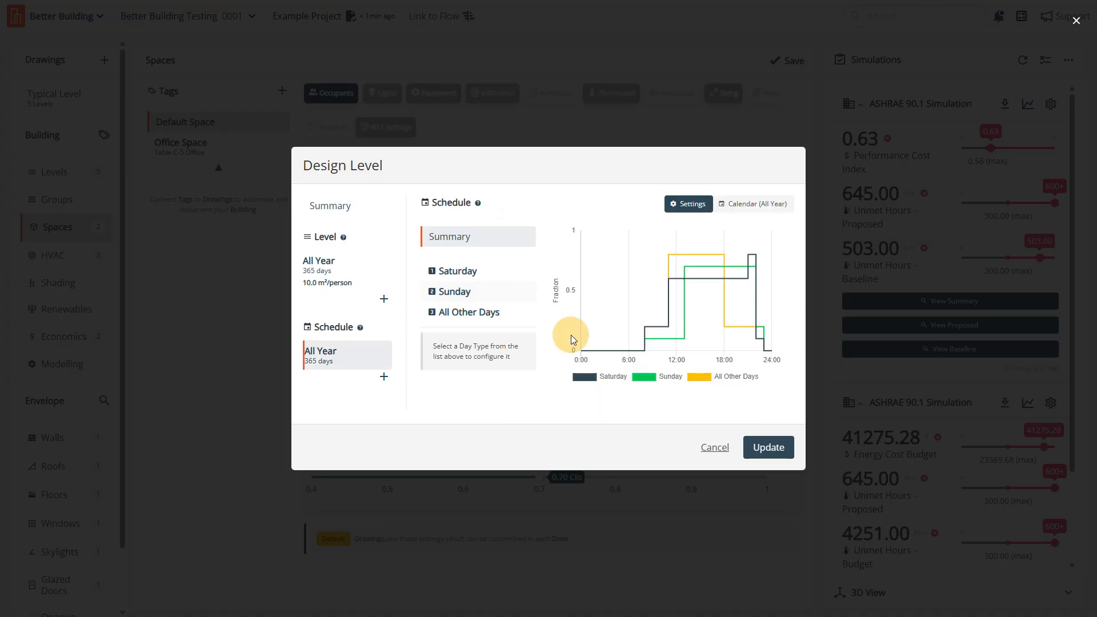
click(468, 292)
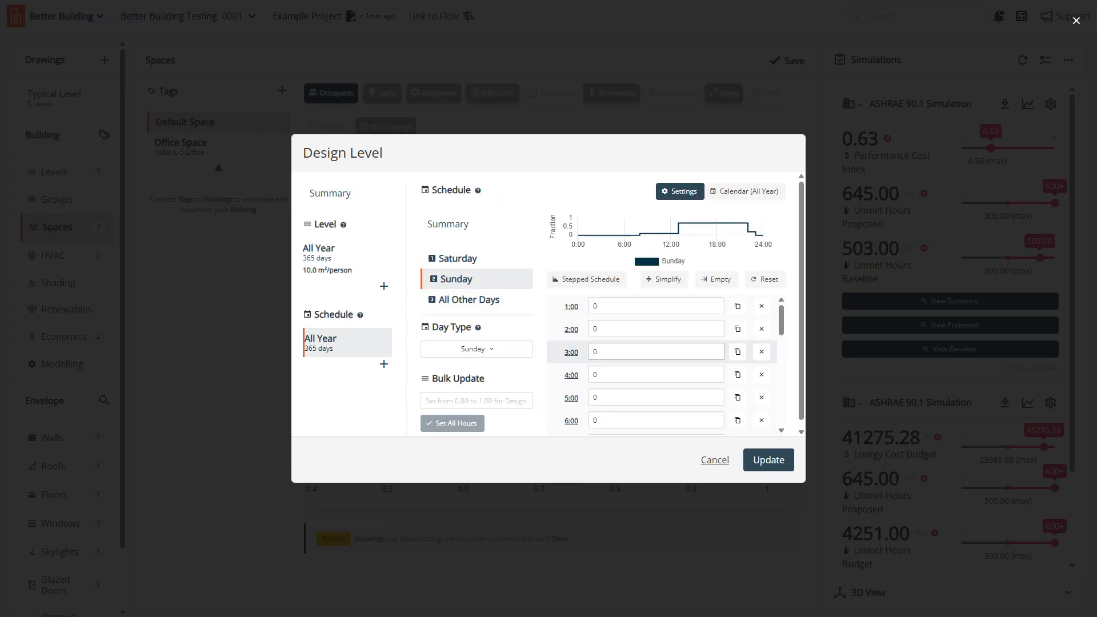
scroll(713, 354, down, 5)
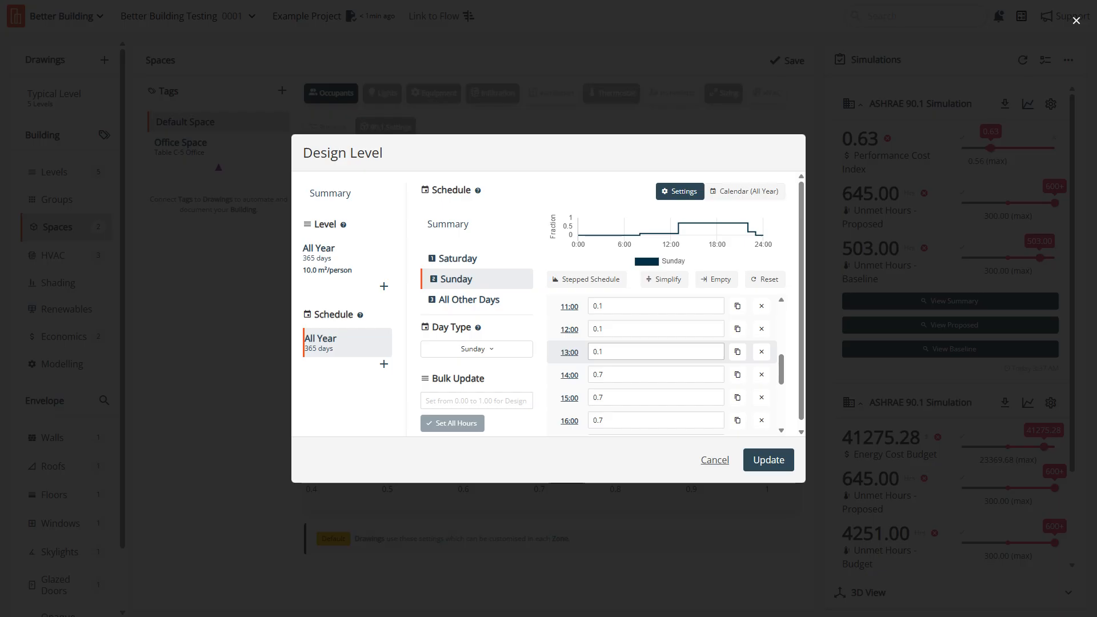
scroll(713, 355, down, 3)
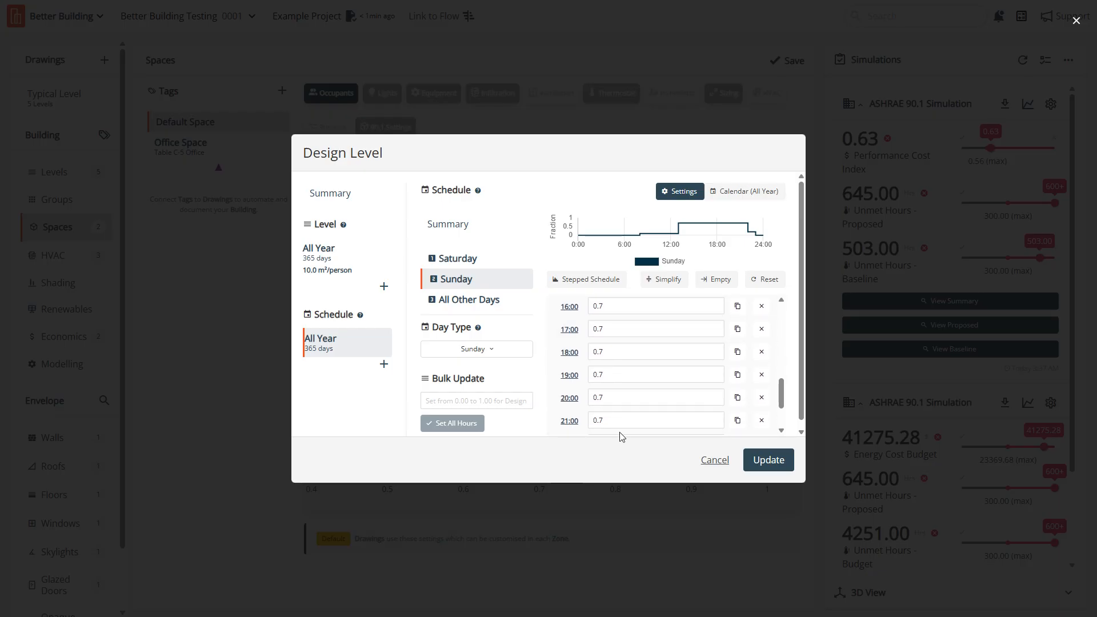
scroll(619, 436, down, 2)
click(714, 460)
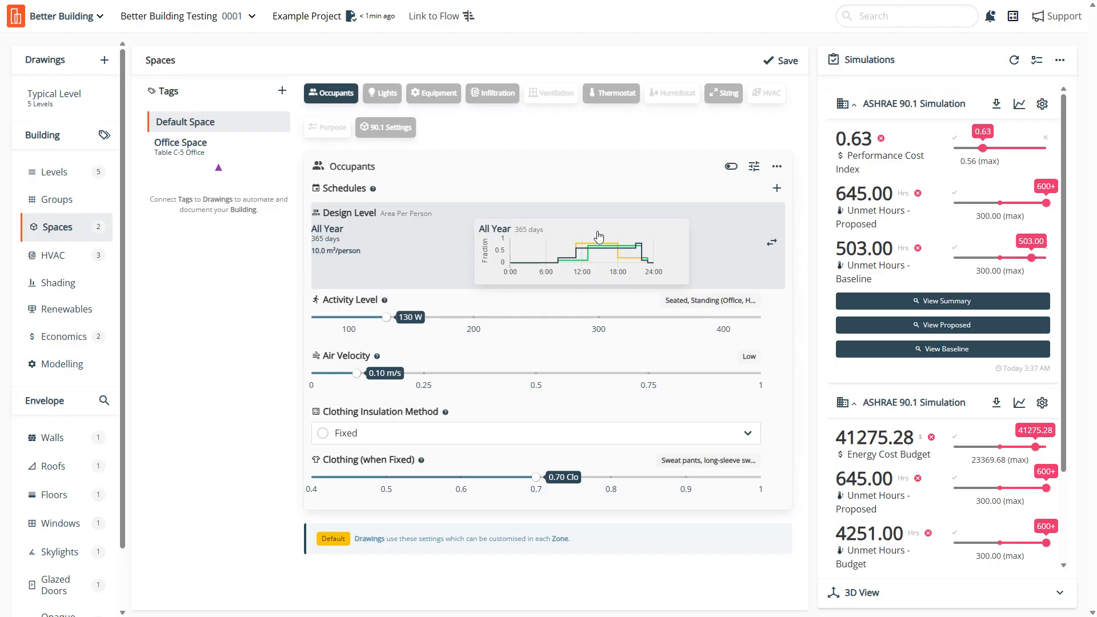
Step: Examine the hourly Sunday values in the Default Space's Heating Setpoint schedule without changing them
mouse_move(579, 253)
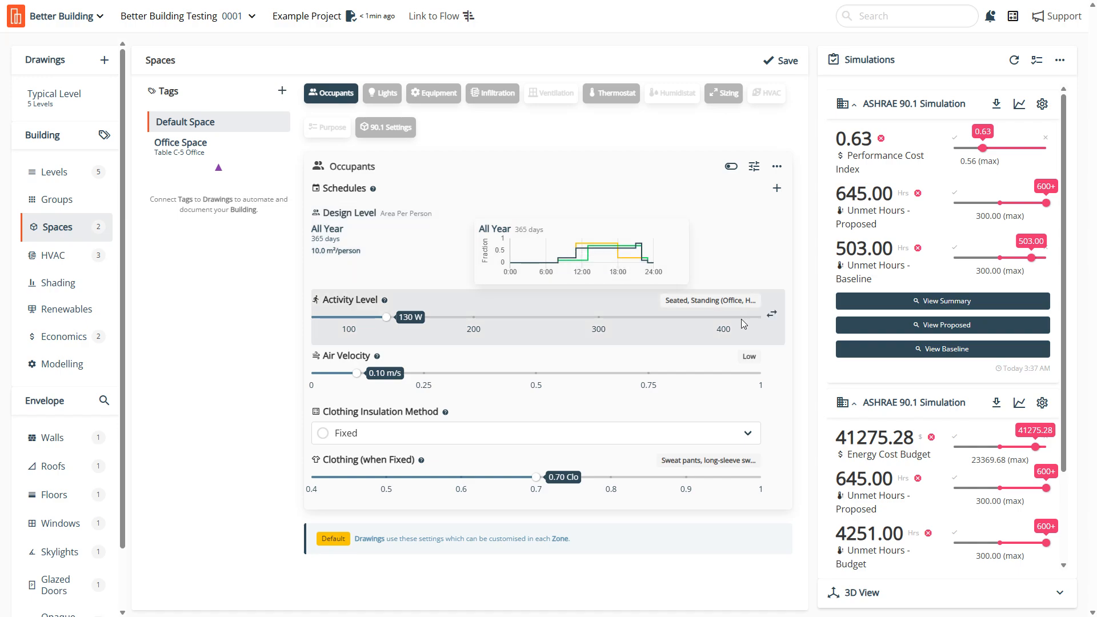
click(616, 96)
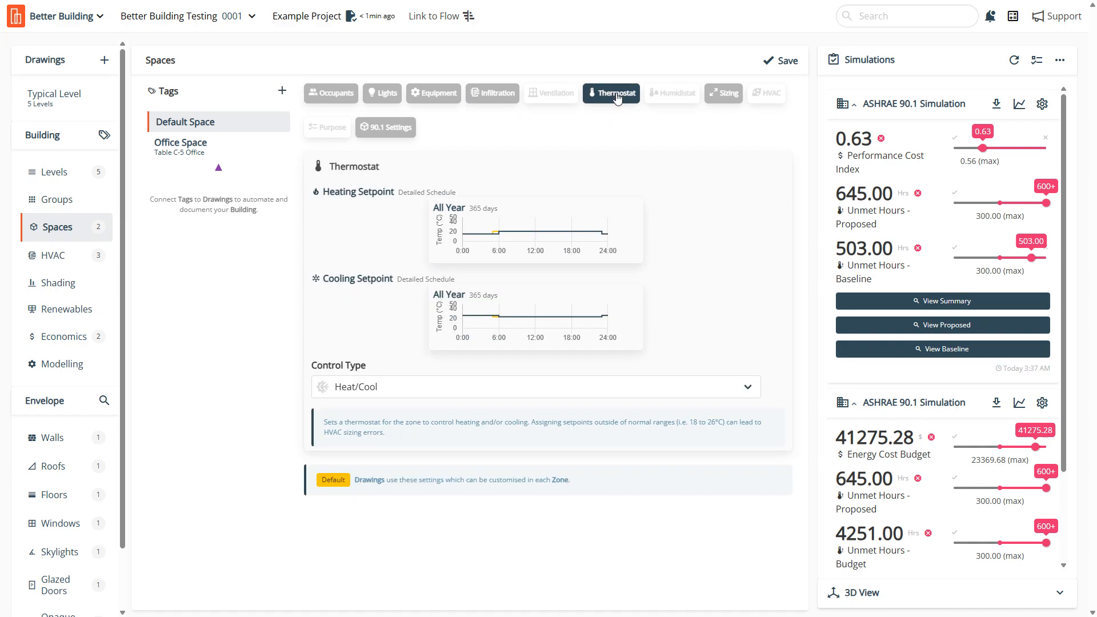
click(567, 228)
click(566, 234)
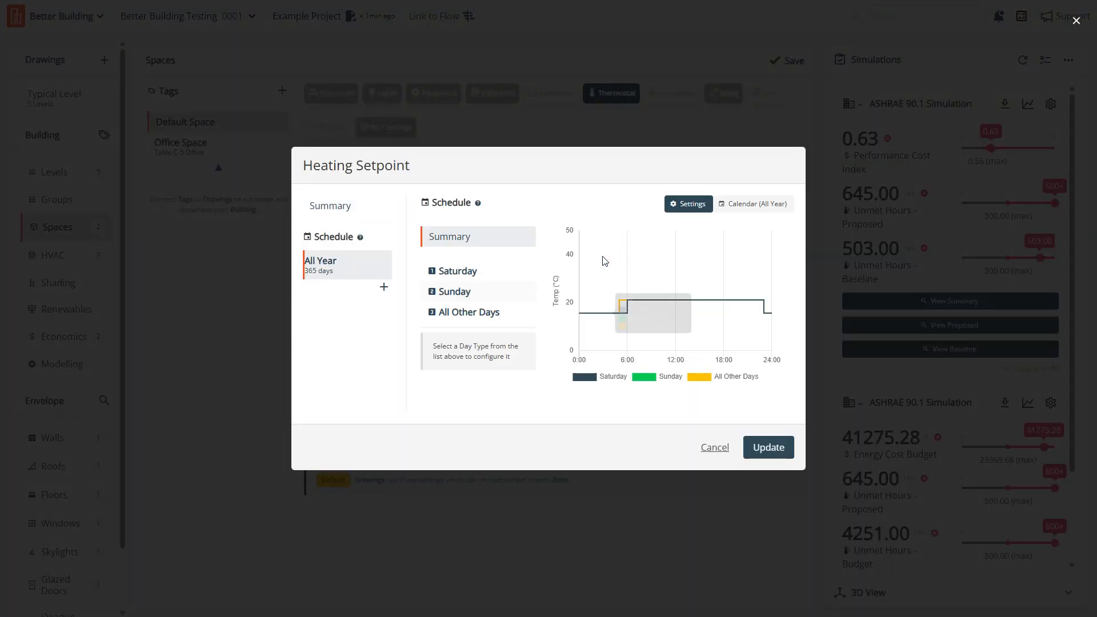
click(472, 294)
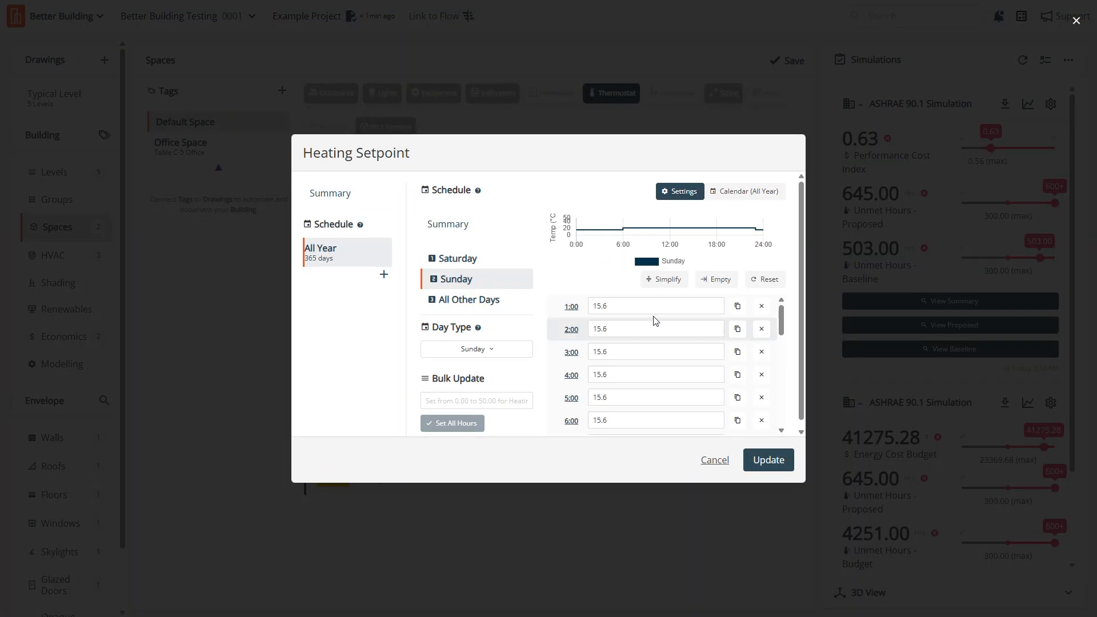
scroll(655, 319, down, 5)
click(714, 460)
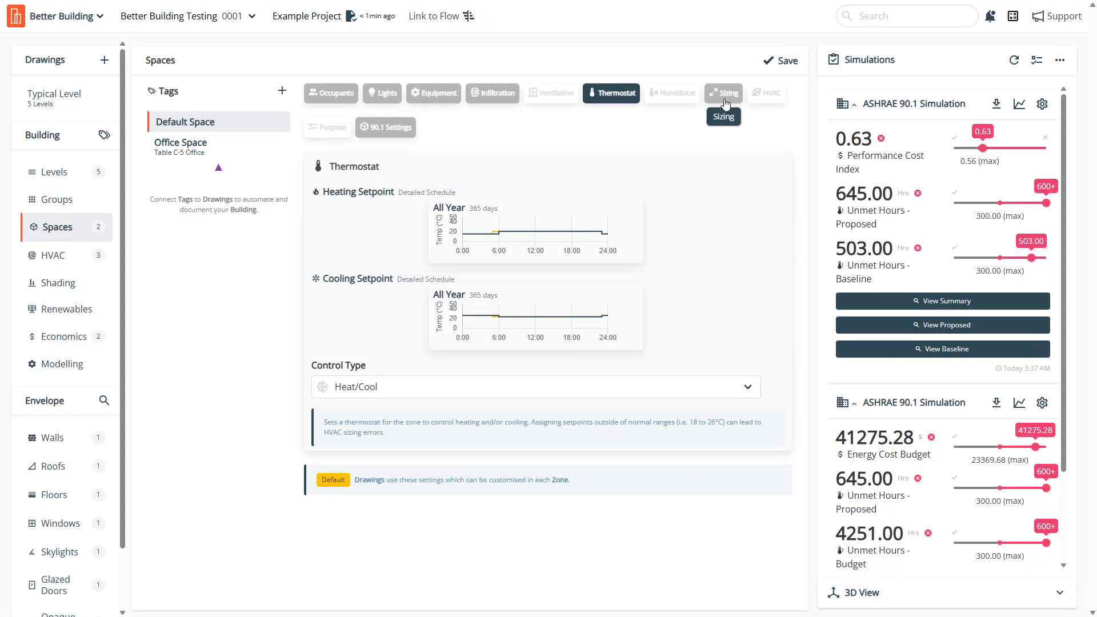
Step: Review the Default Space's HVAC and sizing settings and the Office Space VRF Terminal Unit's Sunday availability schedule without changing them
click(768, 95)
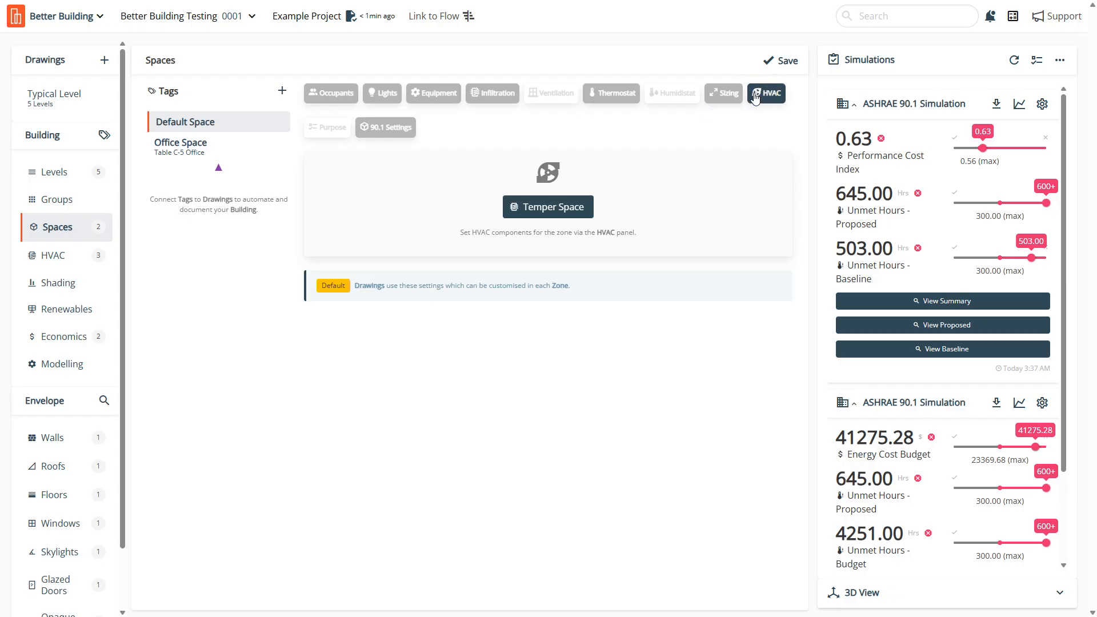
click(714, 97)
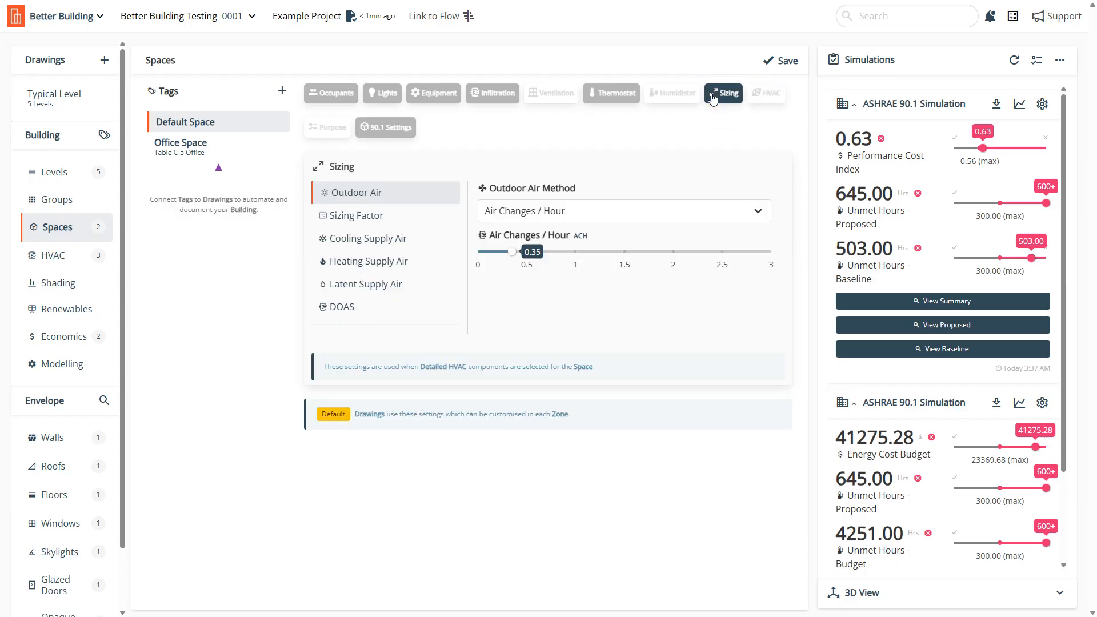
click(200, 147)
click(767, 97)
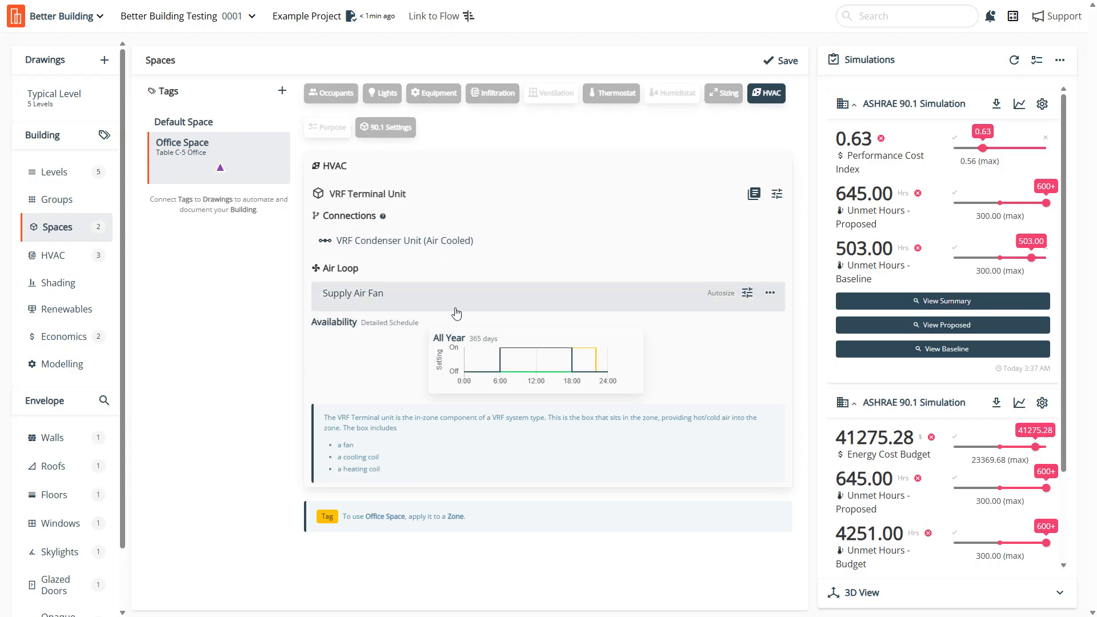
click(489, 368)
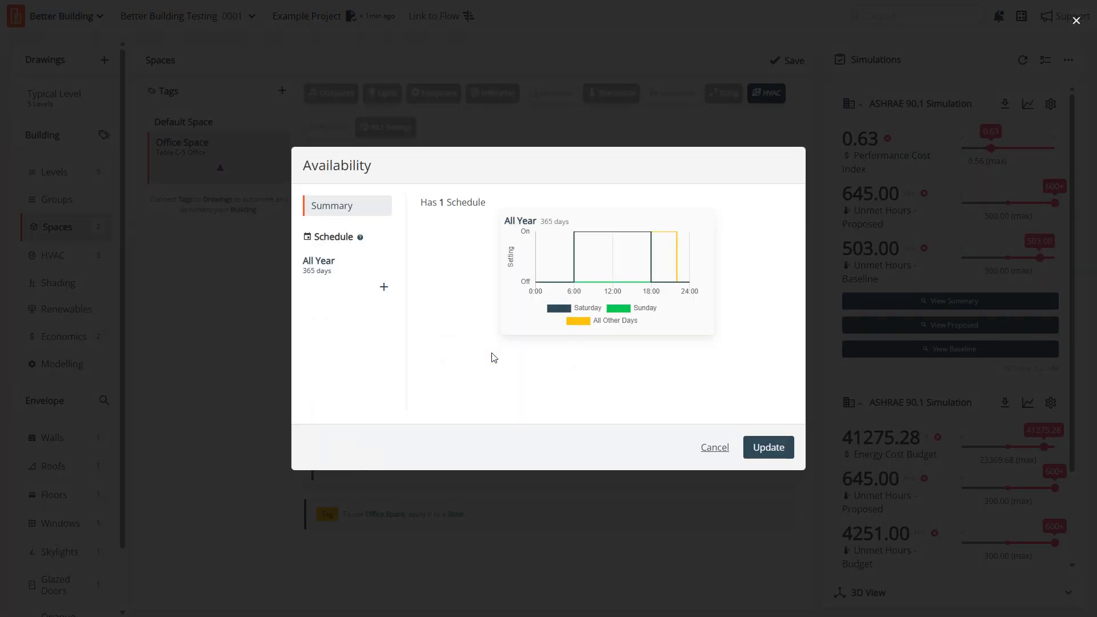
click(606, 265)
click(460, 292)
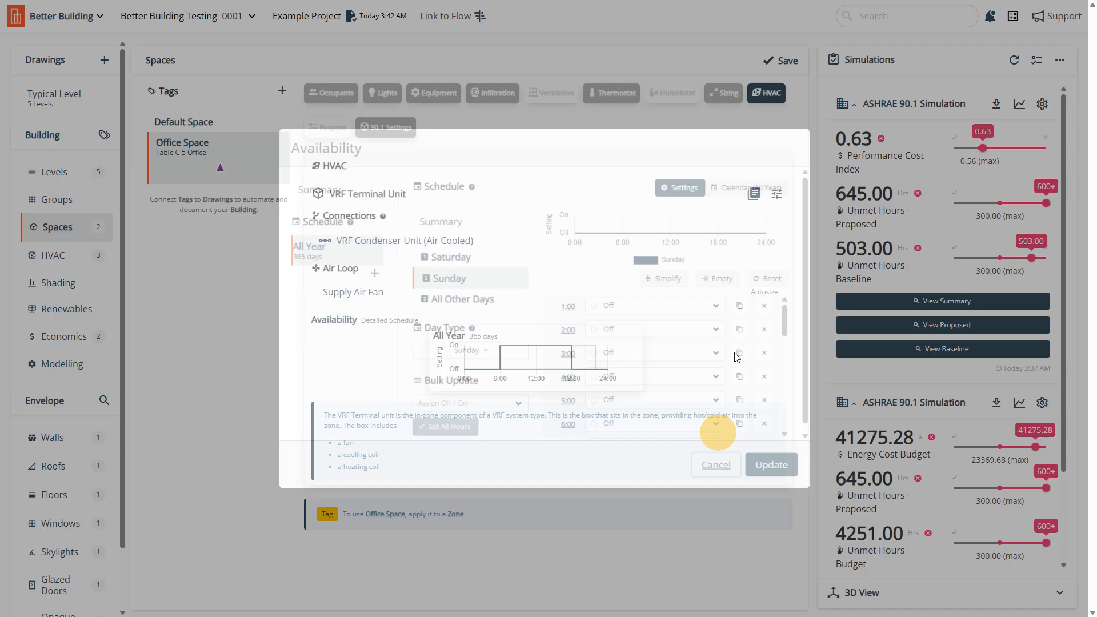
click(714, 460)
Step: Check the Office Space's 90.1 Settings and save the project
click(765, 61)
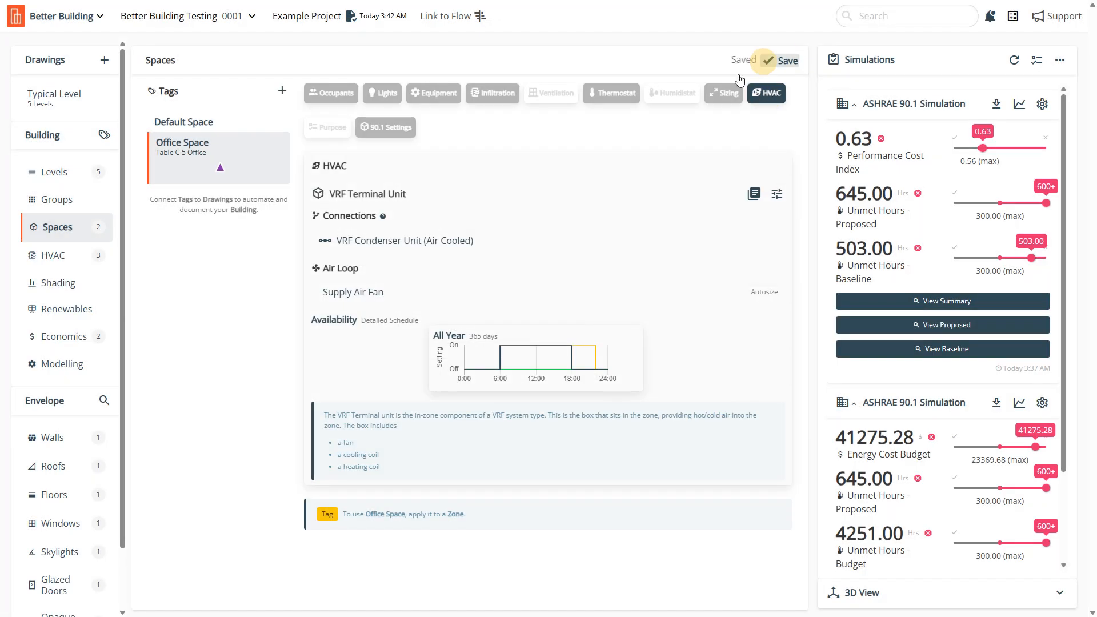
click(378, 127)
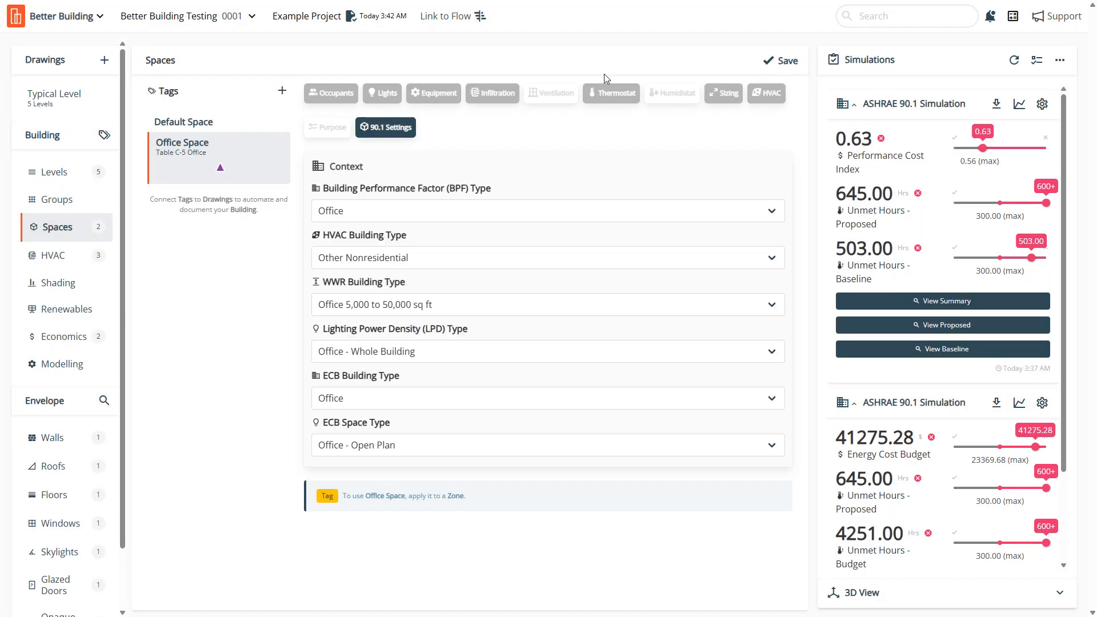
click(789, 61)
Step: Add a Cooling Coil (Water Cooling) to the Air Handling Unit and check the coil's connections
click(55, 255)
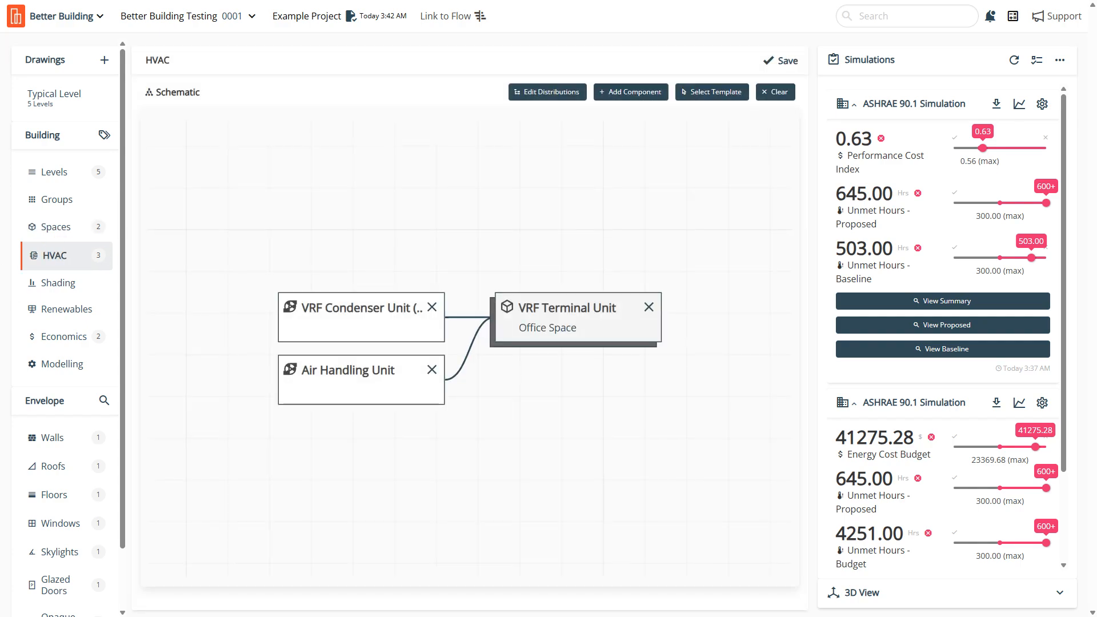
click(346, 367)
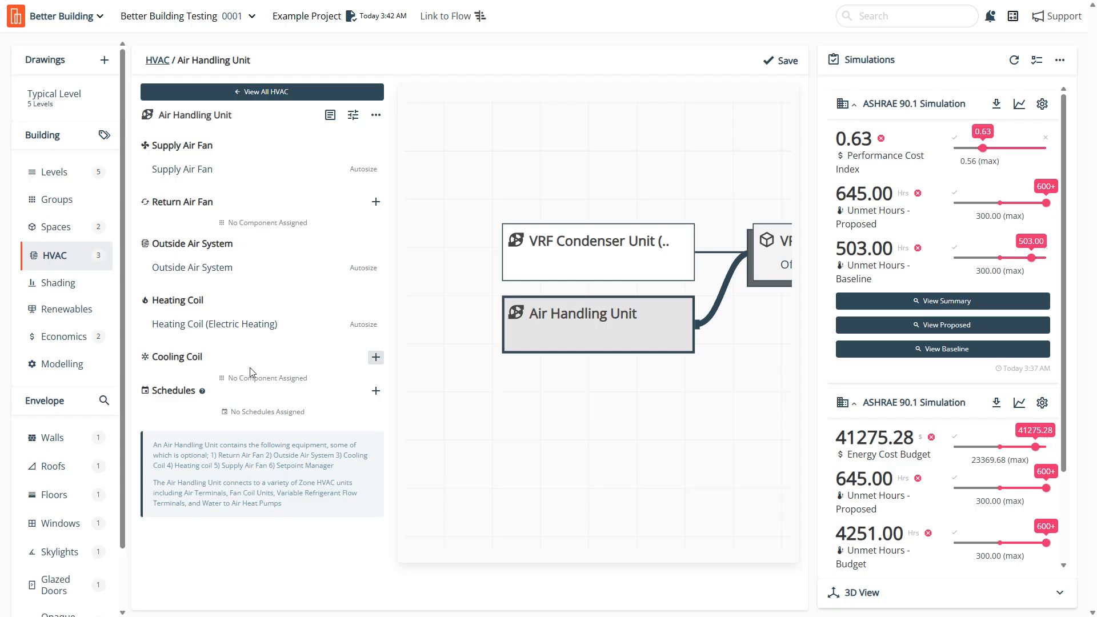
click(376, 358)
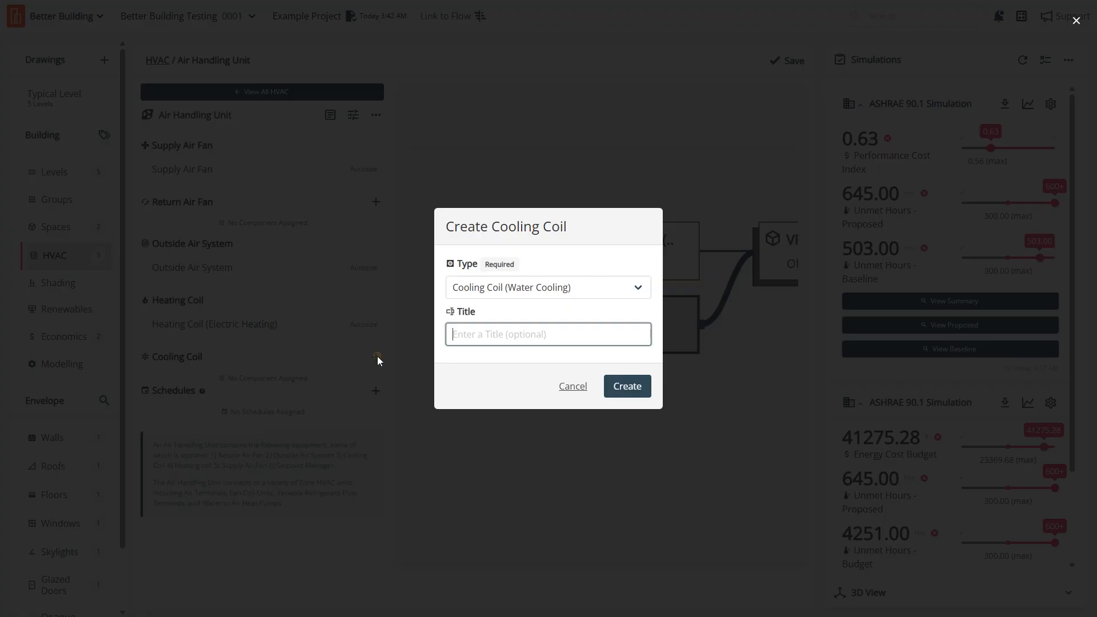
click(622, 389)
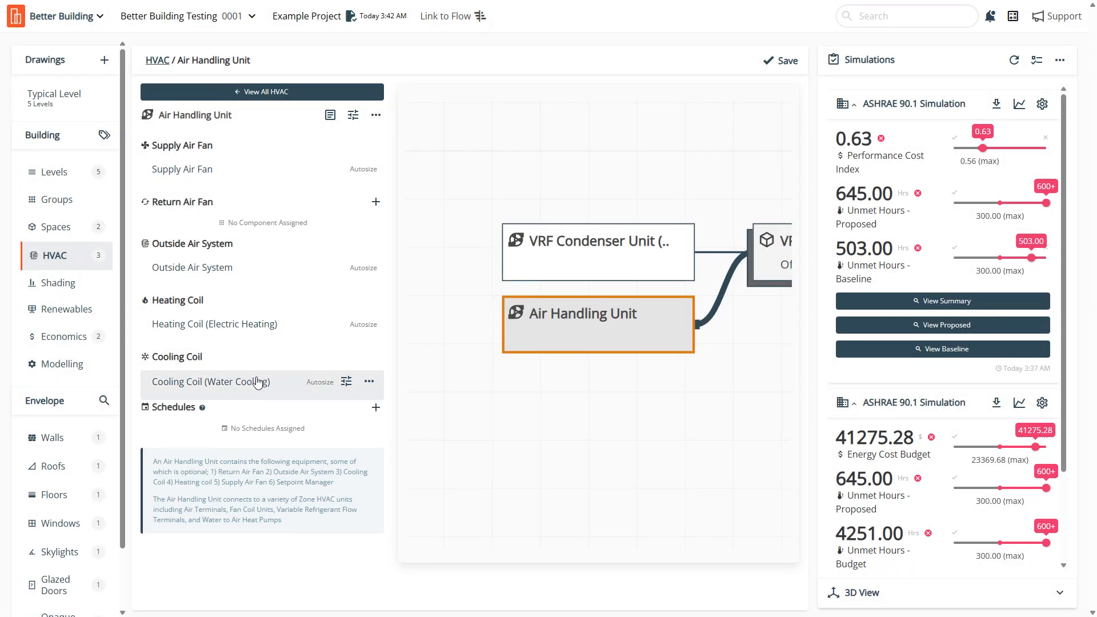
click(304, 379)
click(370, 382)
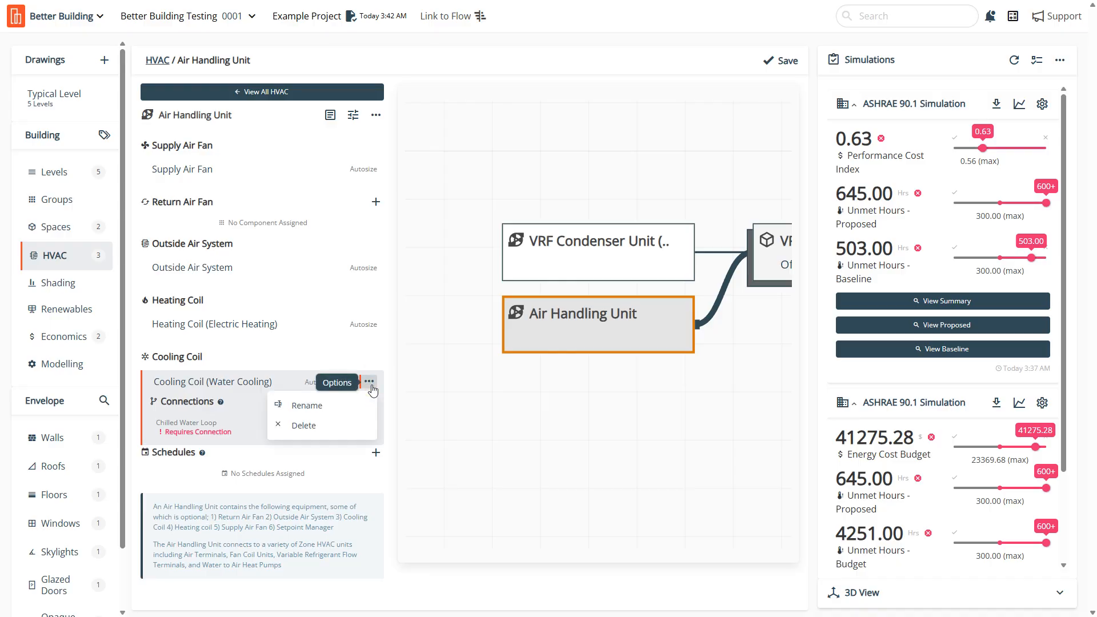
click(294, 423)
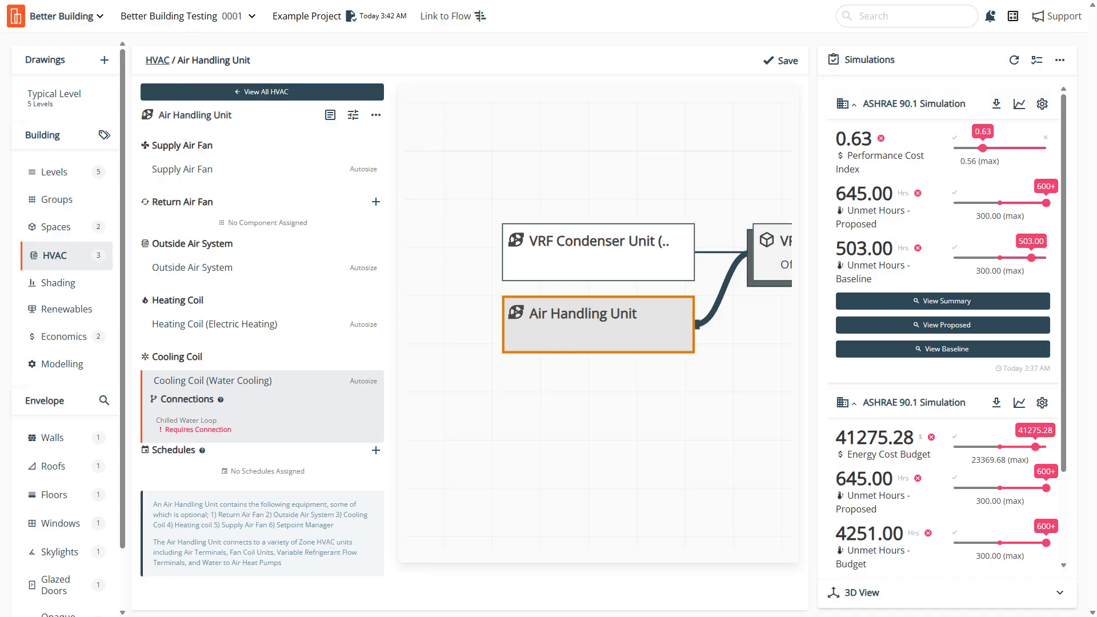
Step: Add an untitled Chilled Water Loop plant component to the HVAC schematic
click(278, 93)
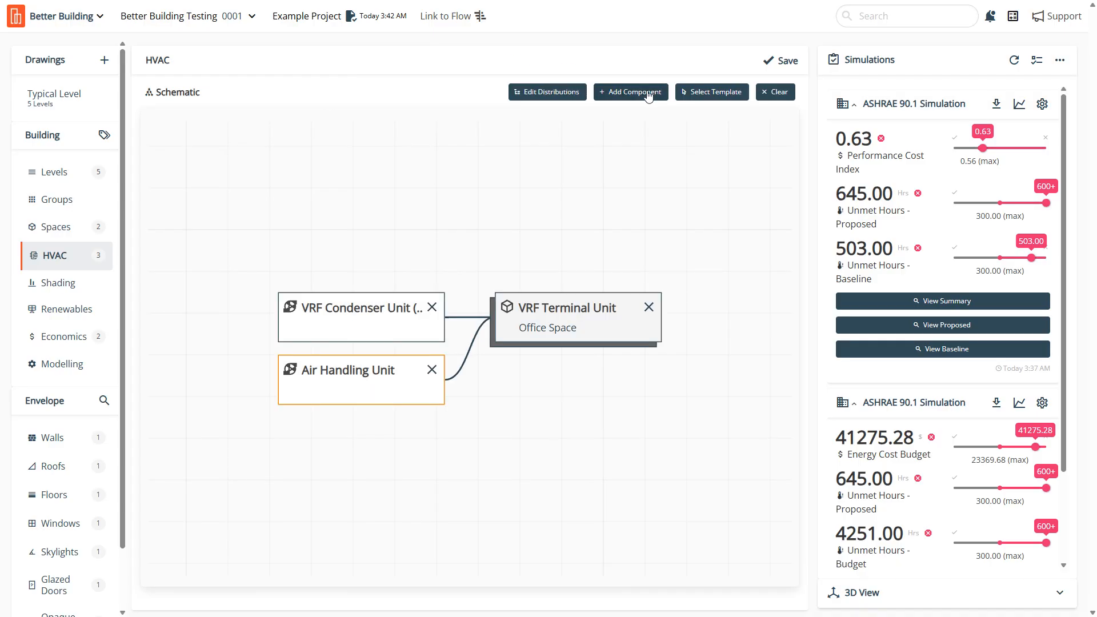
click(649, 96)
click(642, 112)
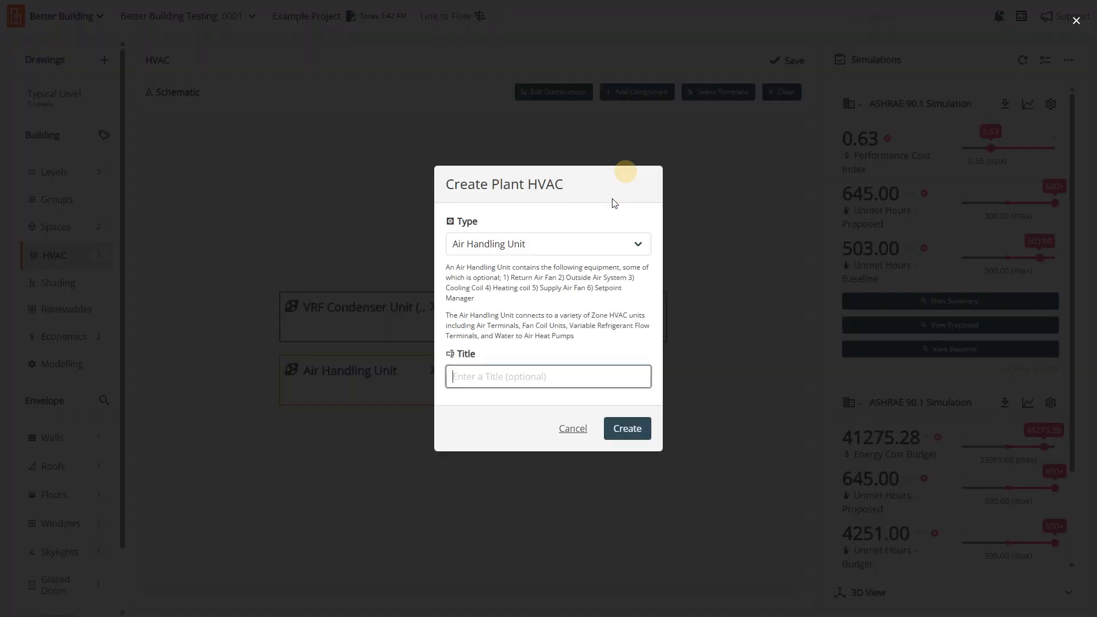
click(568, 246)
click(540, 317)
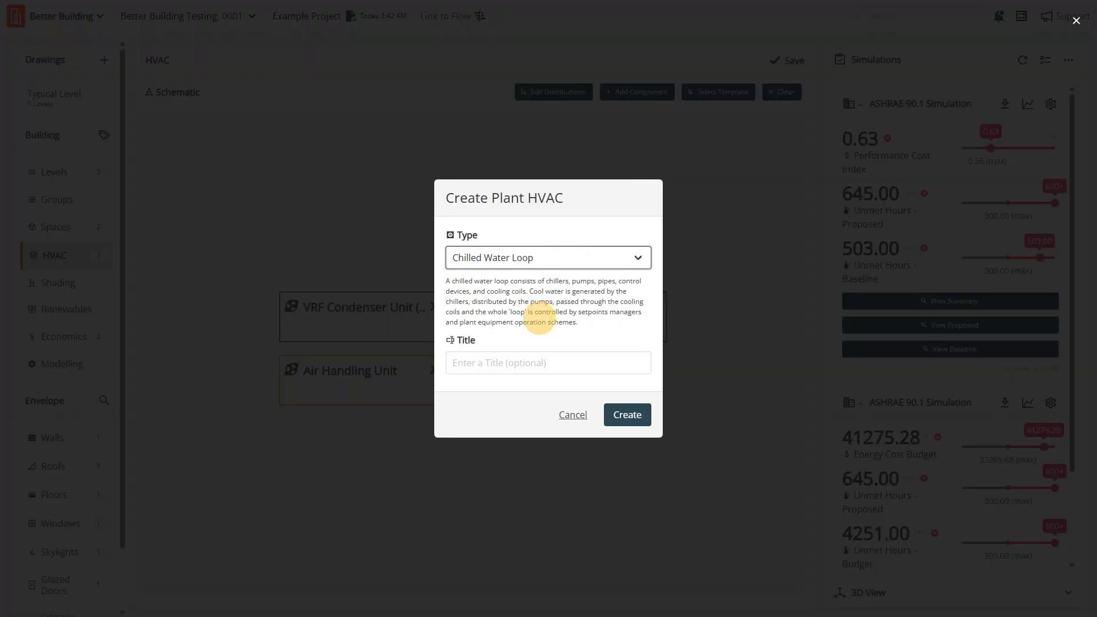
click(615, 422)
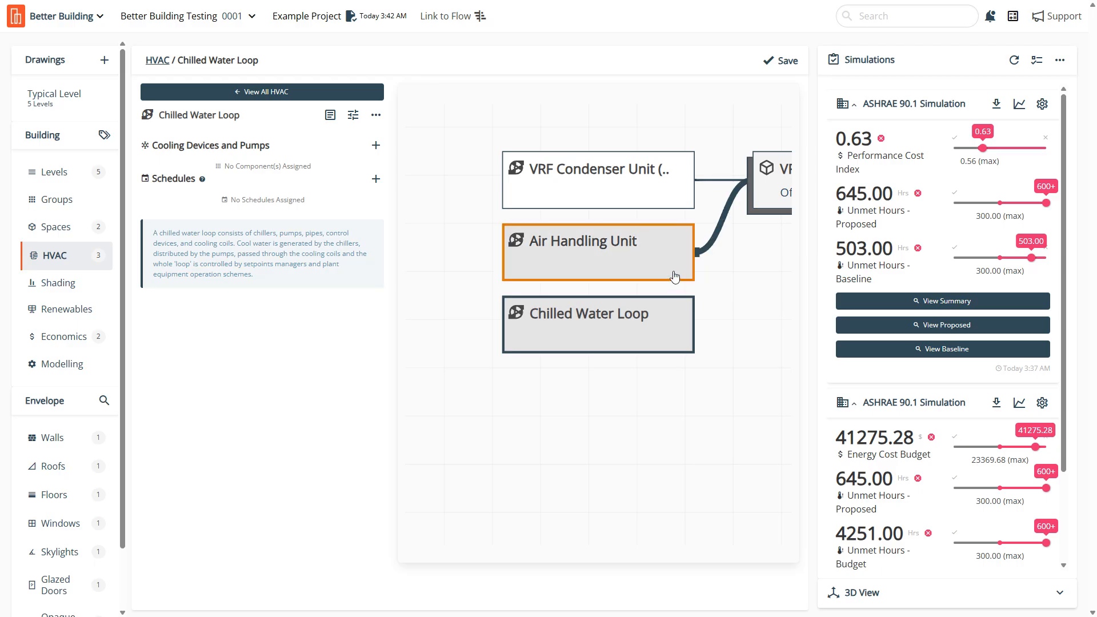
Step: Add a Chiller (Air Cooled) to the Chilled Water Loop and try to save the project
click(375, 145)
click(623, 388)
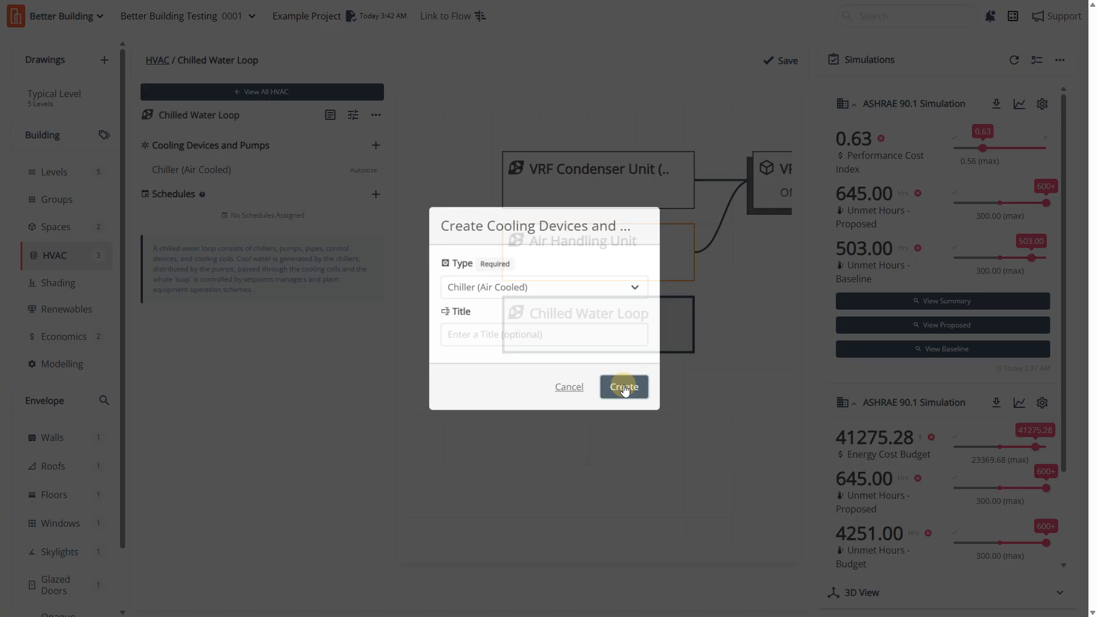
click(788, 61)
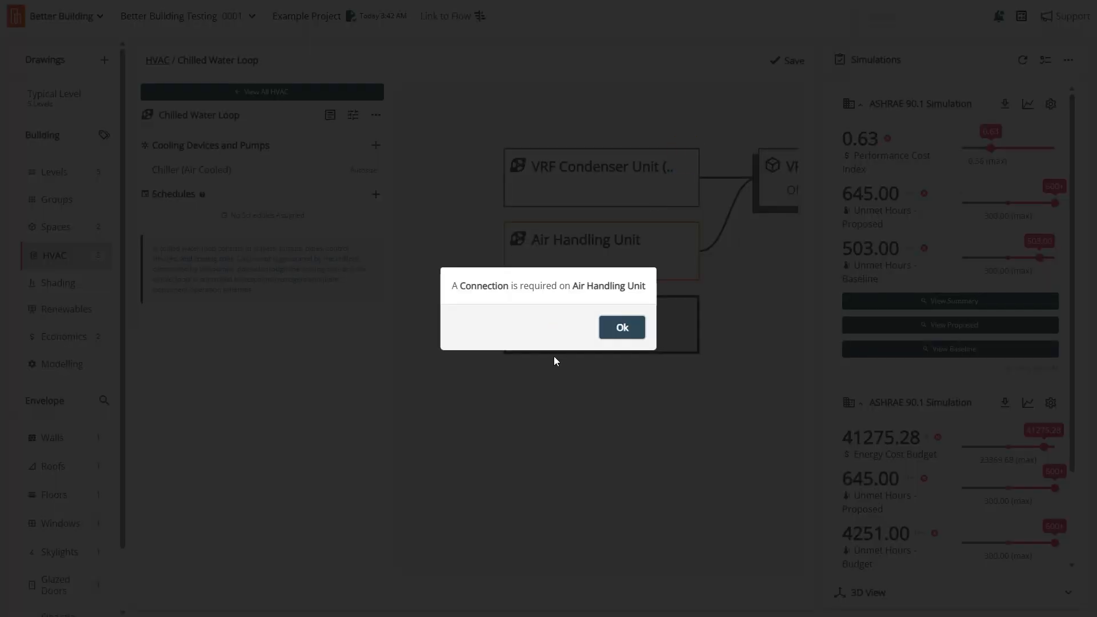
click(611, 337)
Step: Connect the Air Handling Unit's water cooling coil to the Chilled Water Loop
click(590, 255)
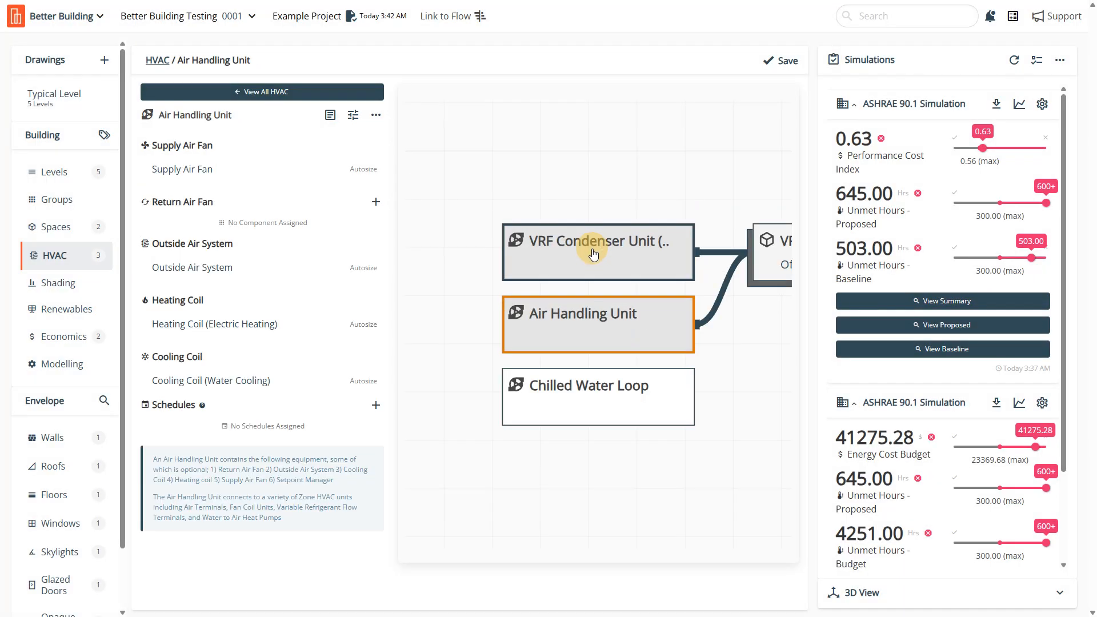
click(219, 382)
click(190, 425)
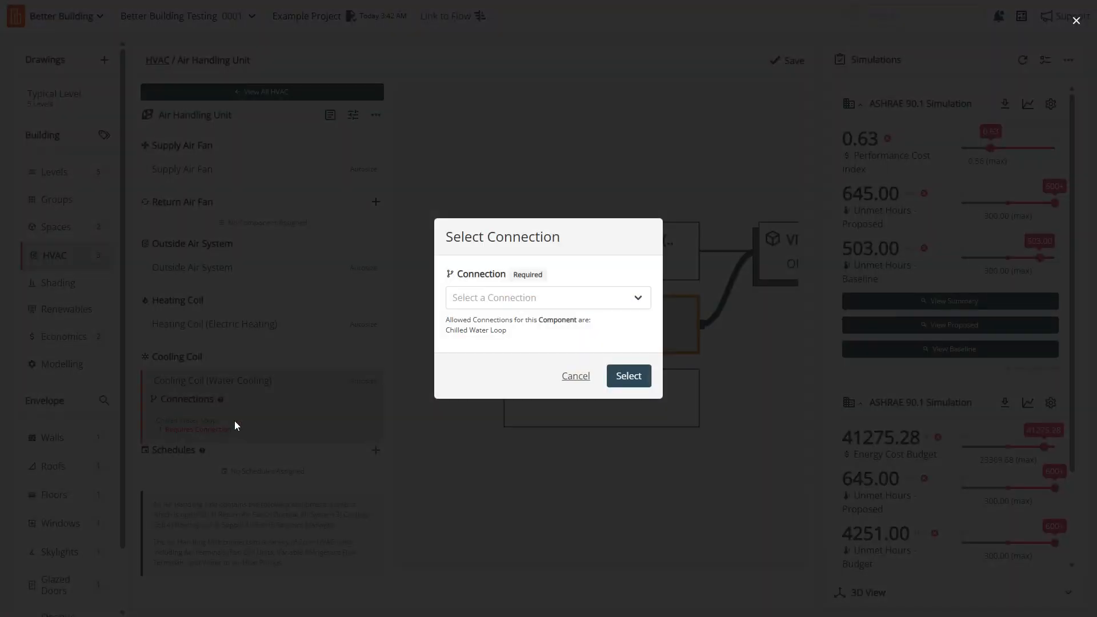
click(547, 298)
click(548, 317)
click(622, 376)
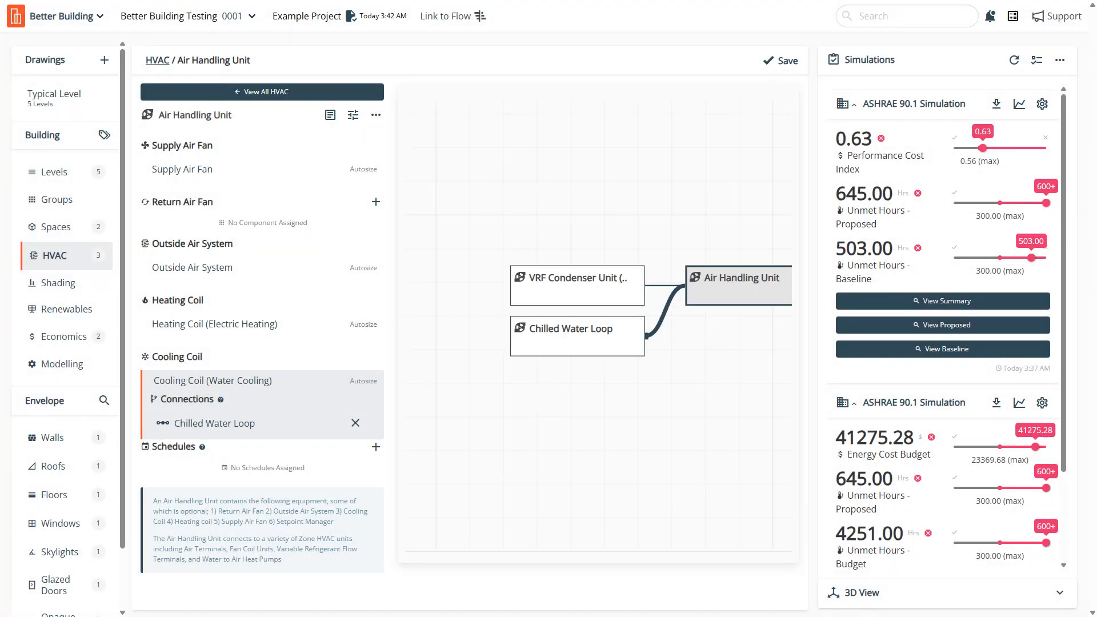
Step: Save the HVAC changes and rerun the Performance Rating Method and Energy Cost Budget Method simulations
click(780, 60)
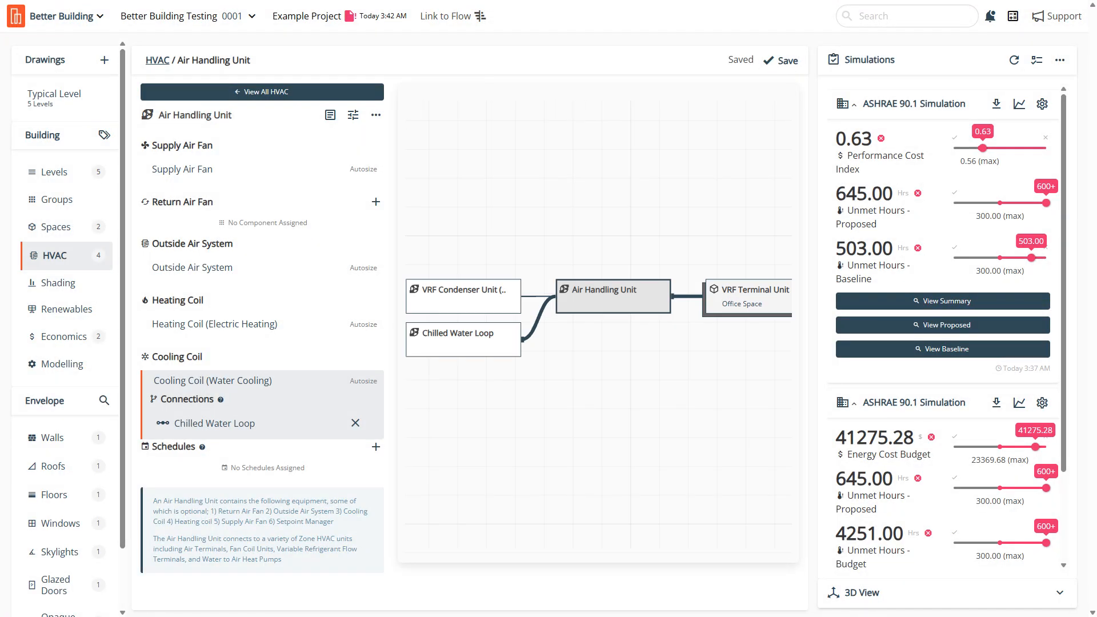
click(792, 63)
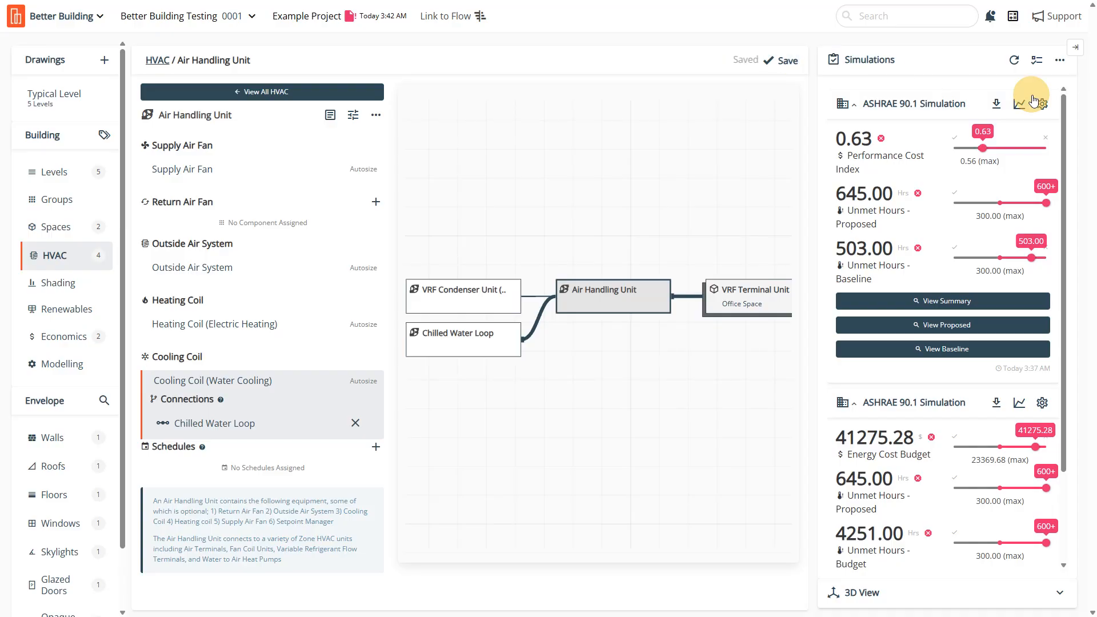
click(1015, 62)
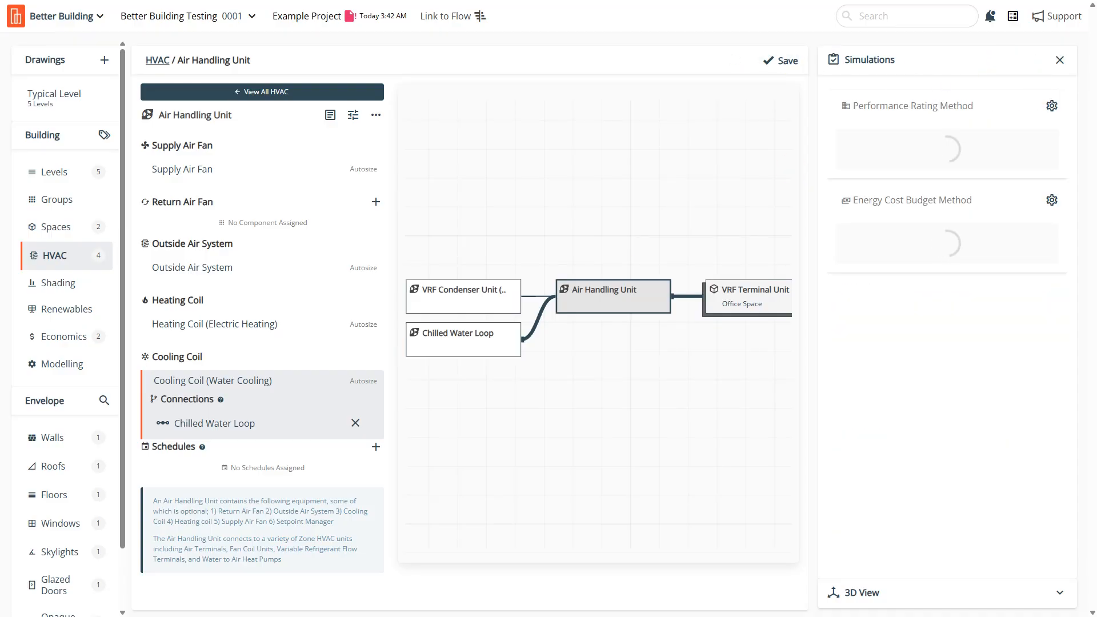
Step: Read the Energy Cost Budget Method error and inspect the Chilled Water Loop's components and options
click(339, 90)
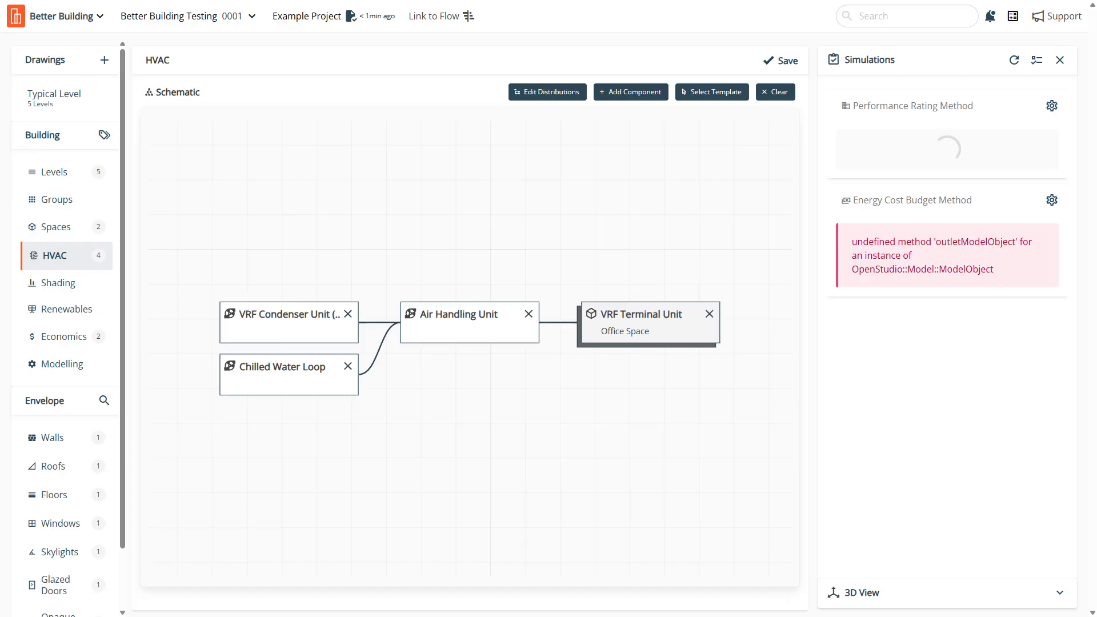
drag(1005, 275, 865, 235)
click(961, 371)
click(313, 381)
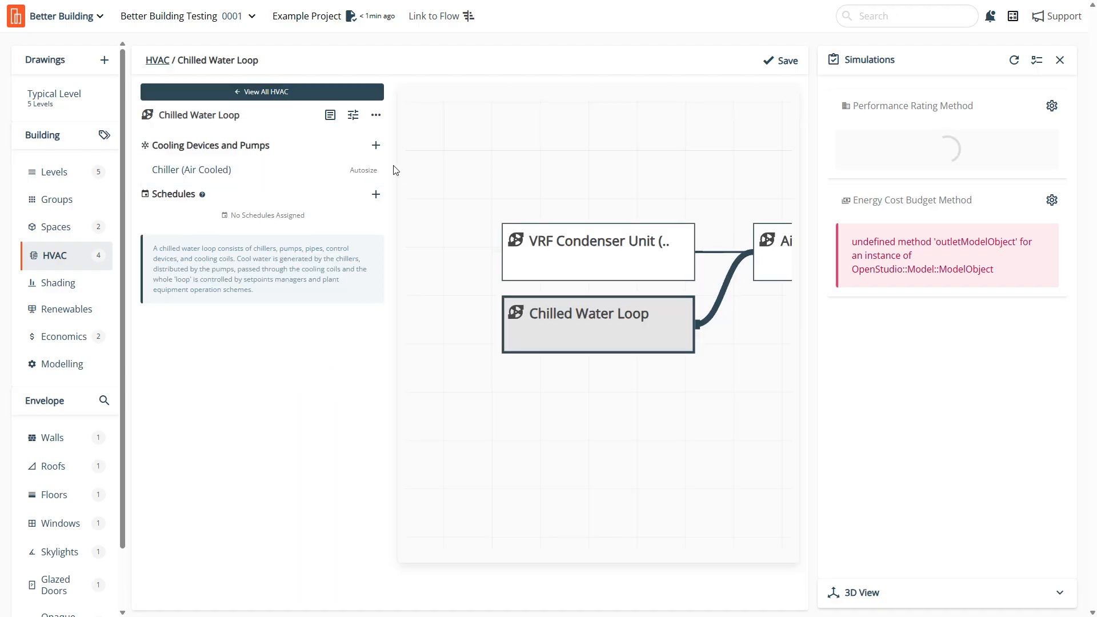
click(369, 172)
click(373, 117)
click(473, 163)
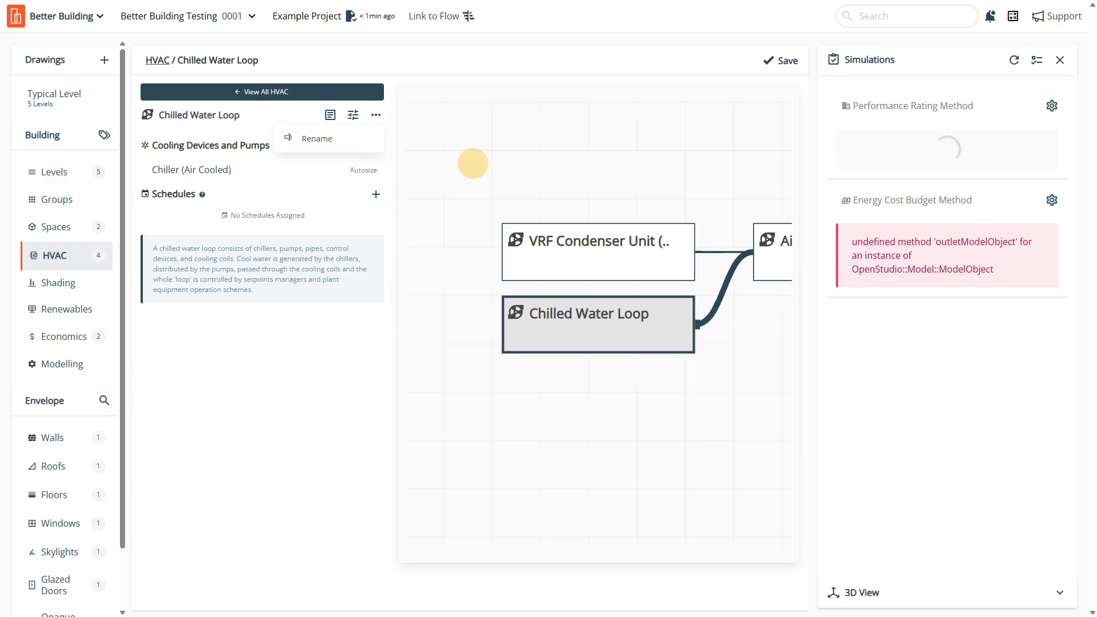
Step: Inspect the Chilled Water Loop again and the Air Handling Unit's water cooling coil for the error's cause
click(296, 90)
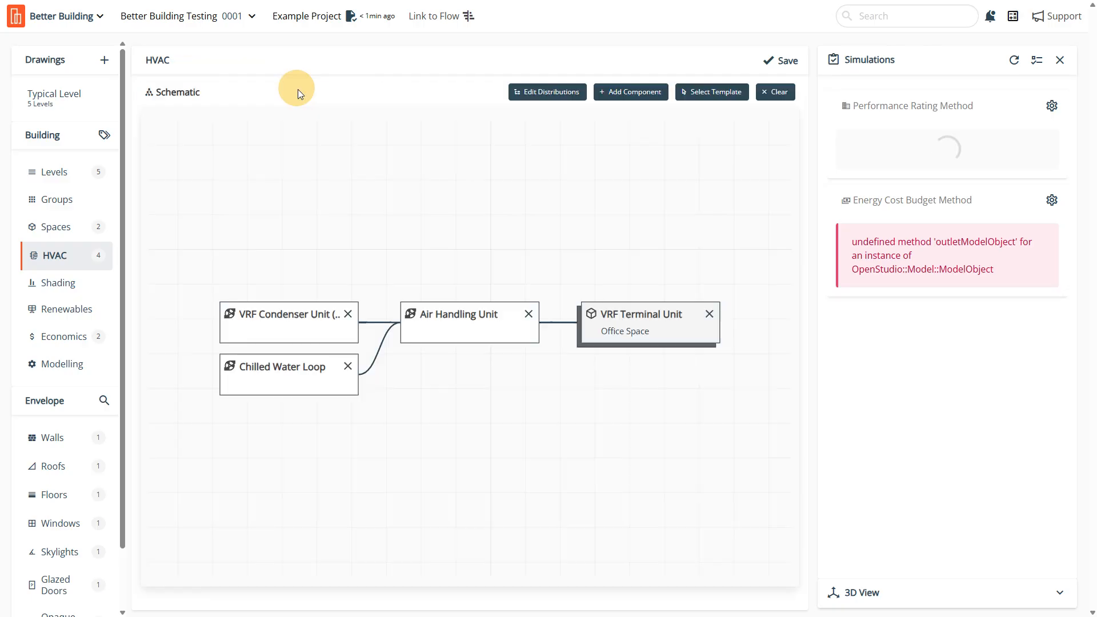
click(336, 372)
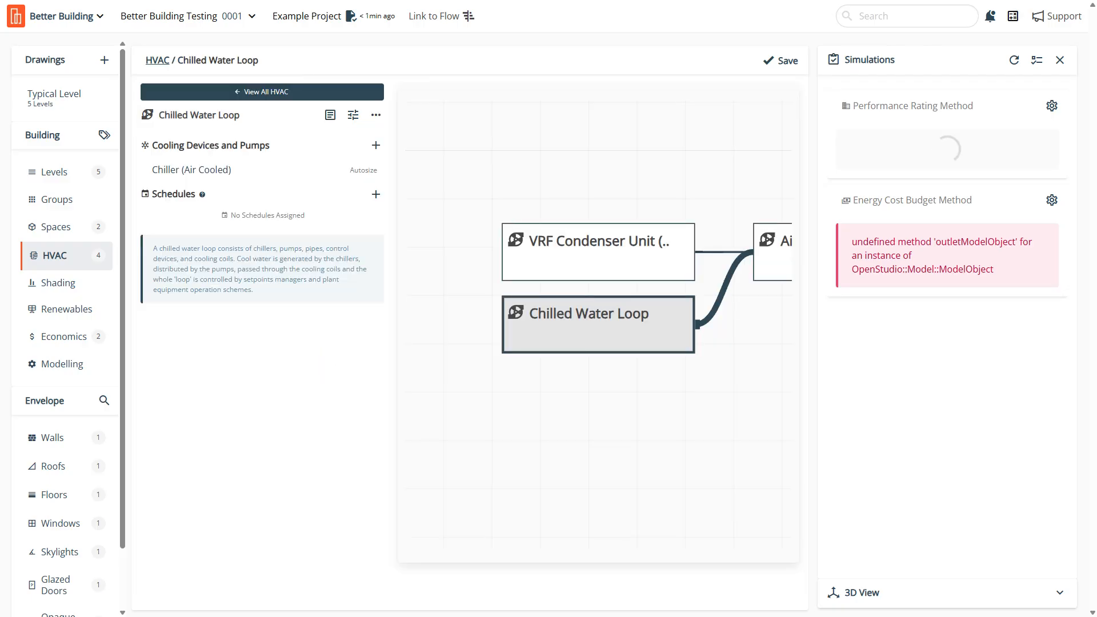
click(773, 258)
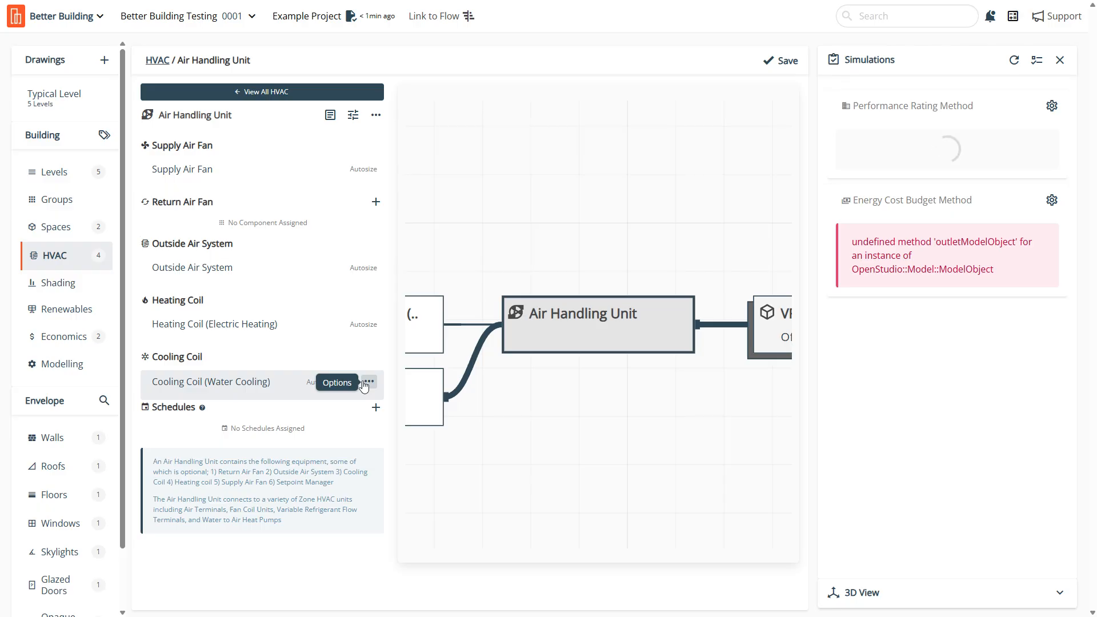
click(365, 382)
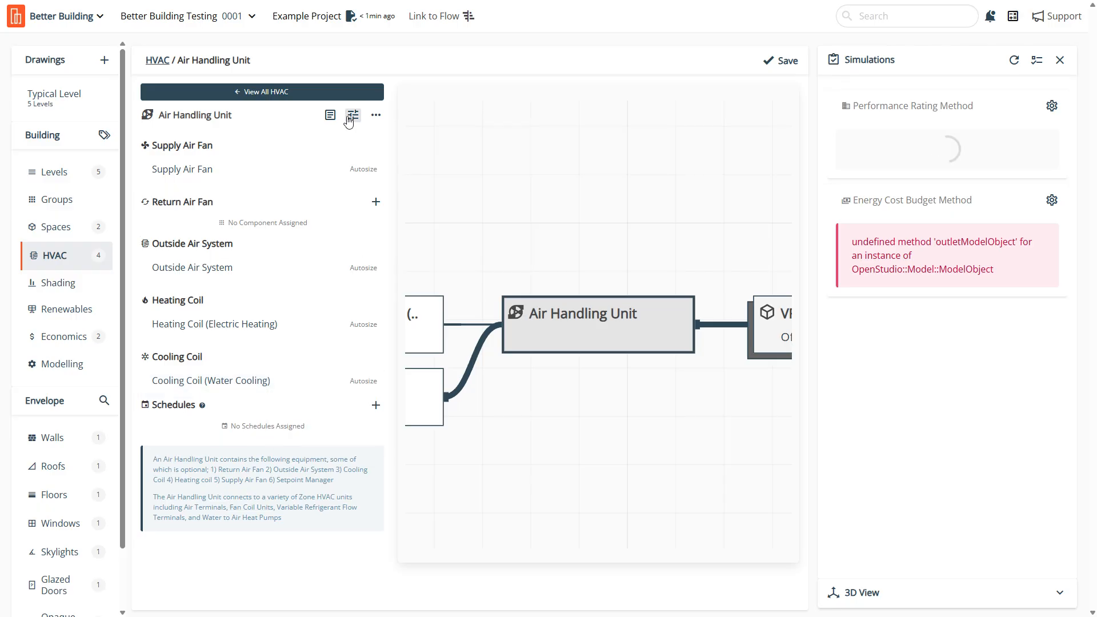
click(318, 94)
Step: Assign the Capacity Function of Temperature curve to the Chilled Water Loop's air-cooled chiller, then save and rerun the simulations
click(313, 395)
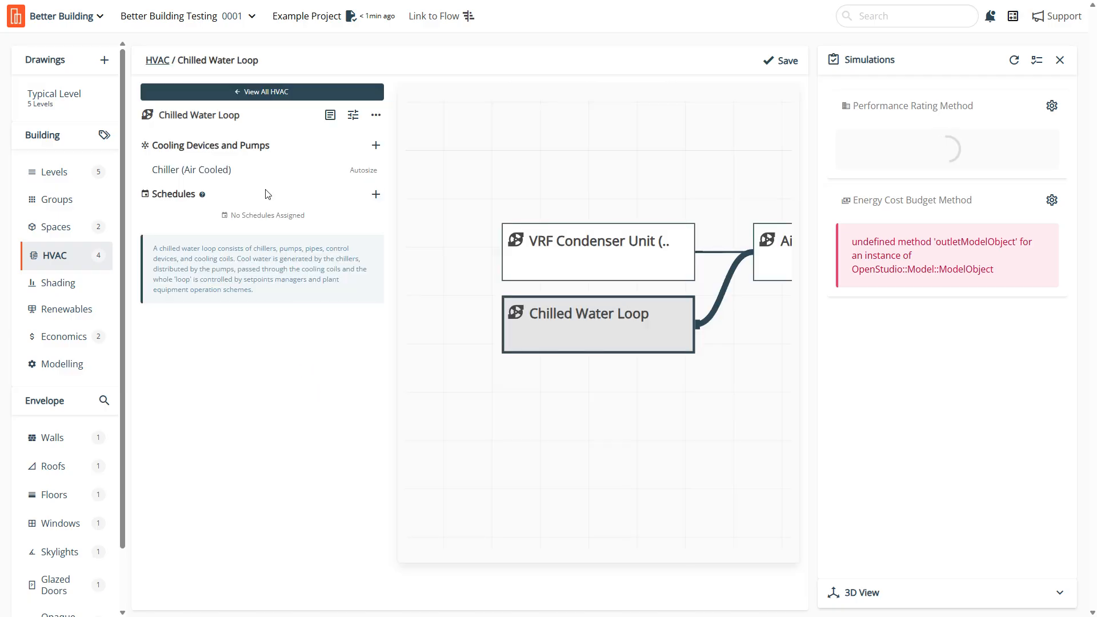
click(262, 173)
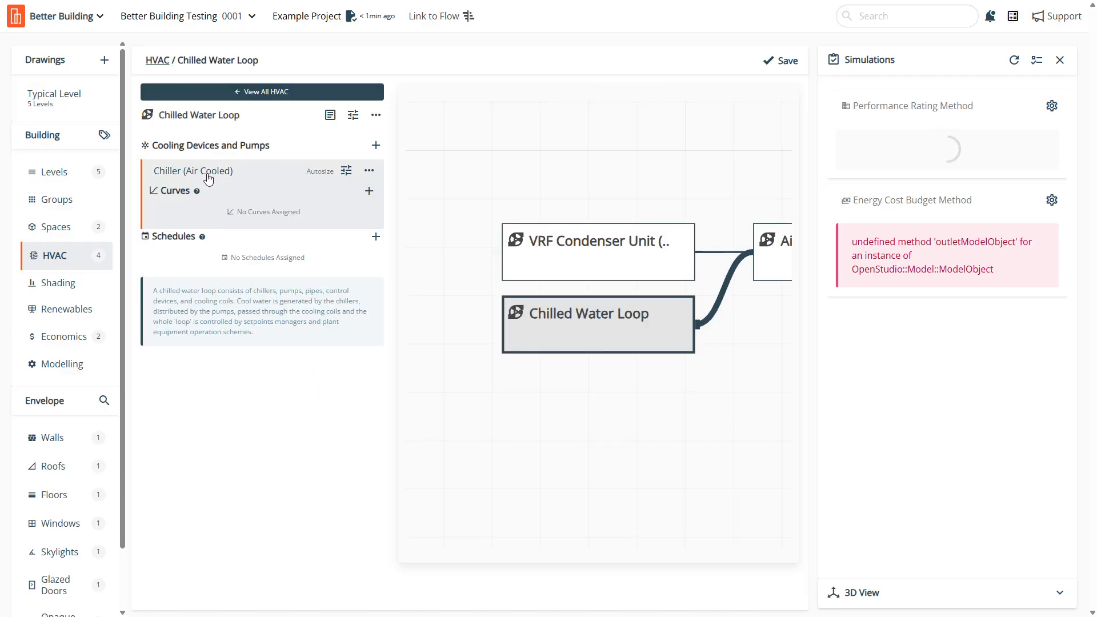
click(369, 190)
click(628, 362)
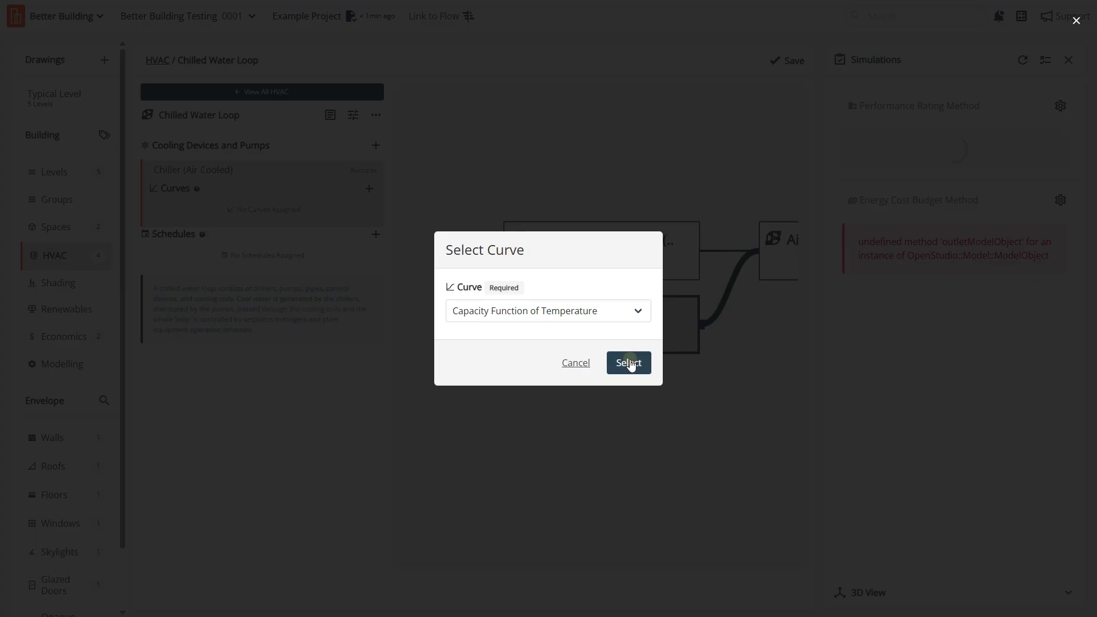
click(786, 62)
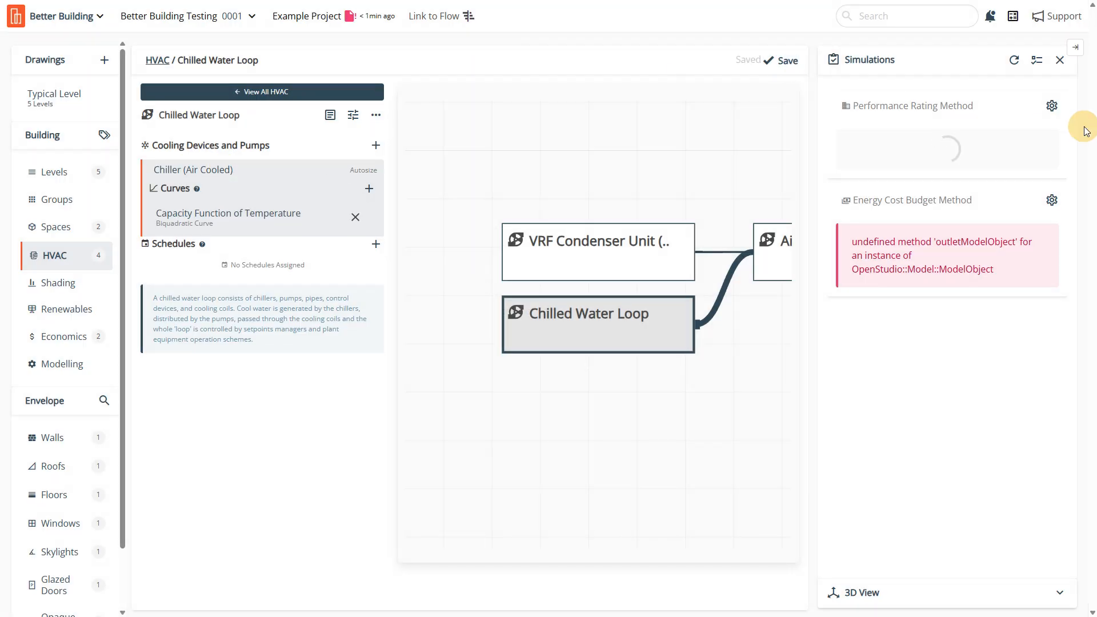
click(1006, 63)
Step: Examine the air-cooled chiller's system, sizing, chilled water pump and staging settings for the cause of the simulation error
click(186, 171)
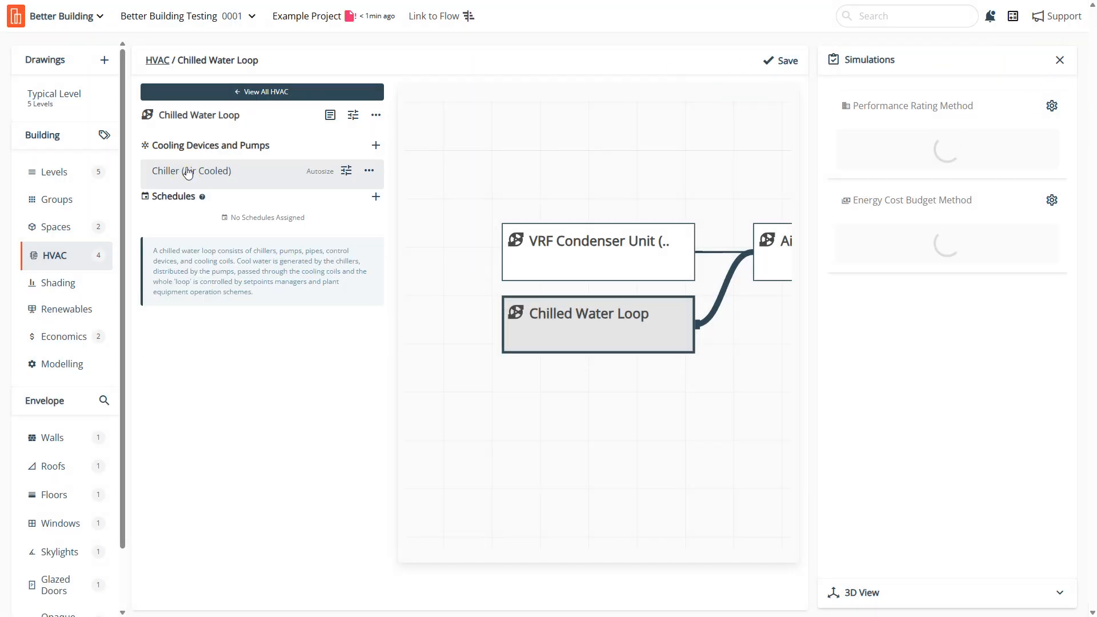
click(188, 171)
click(347, 170)
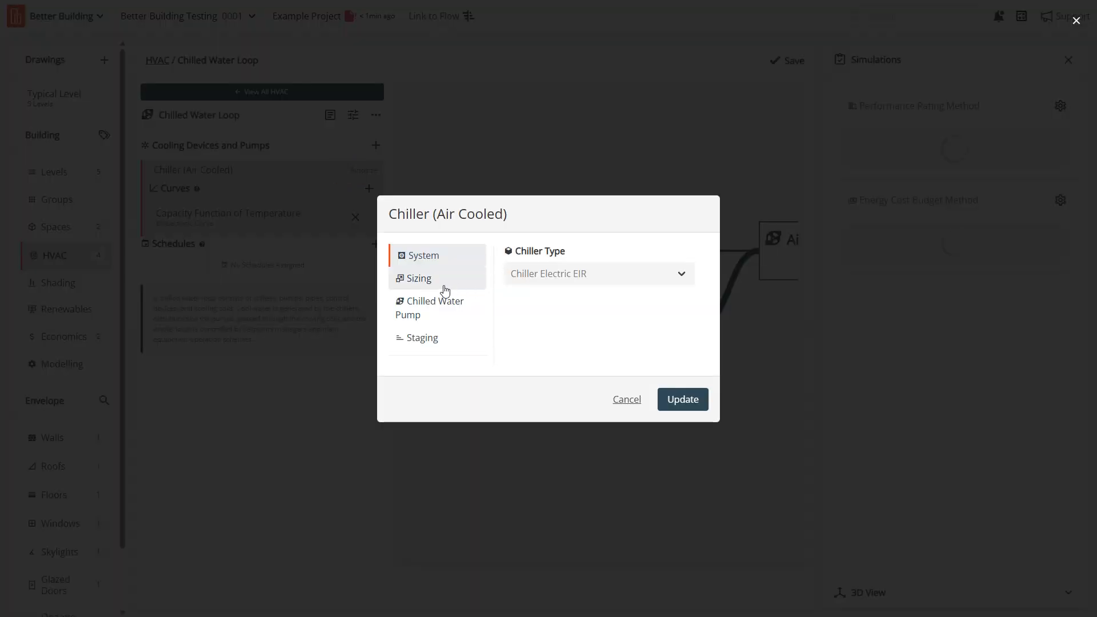
click(429, 280)
click(431, 291)
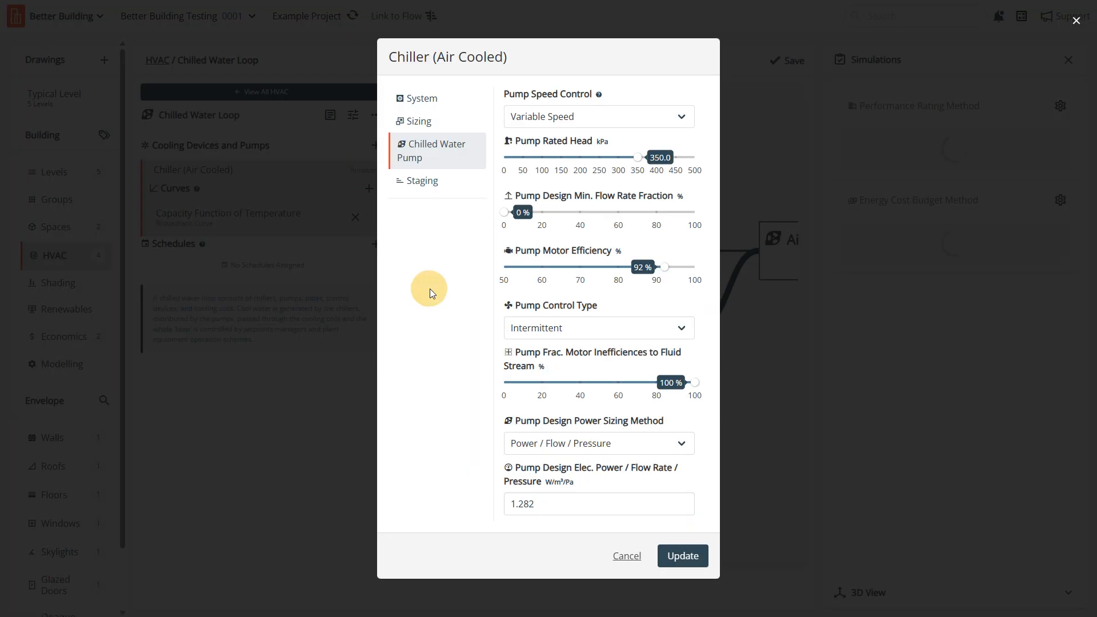
click(426, 191)
click(678, 399)
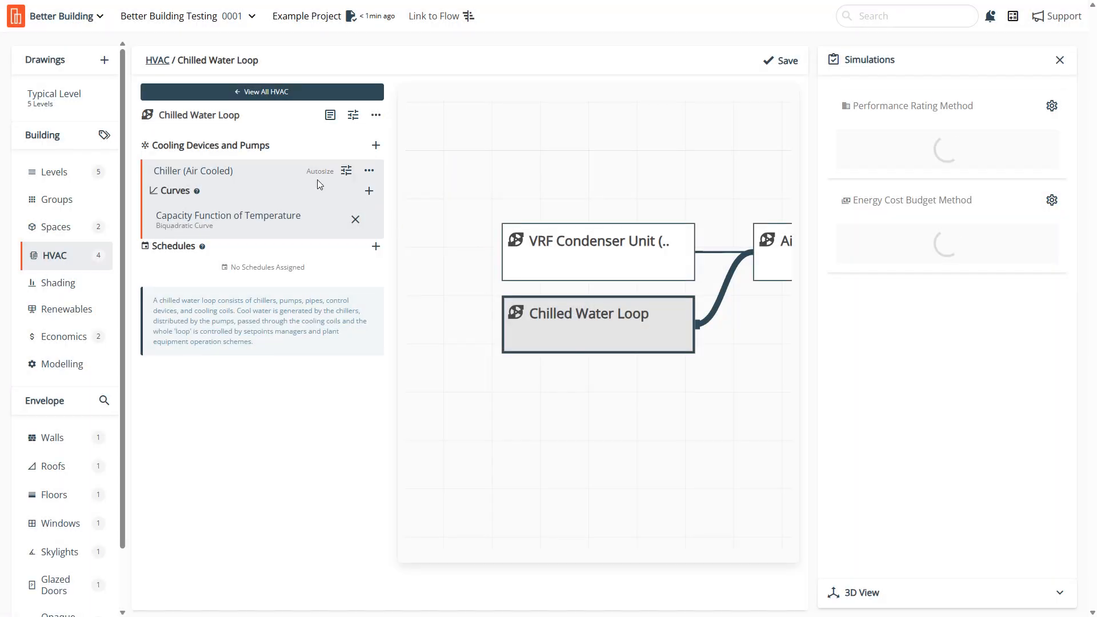
click(347, 170)
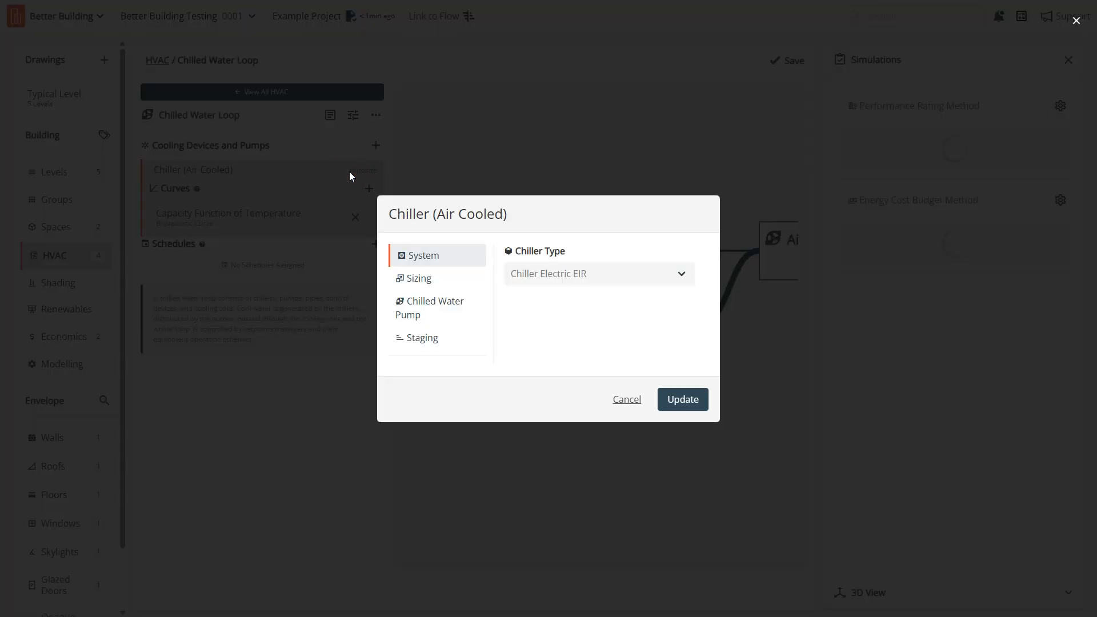
click(628, 399)
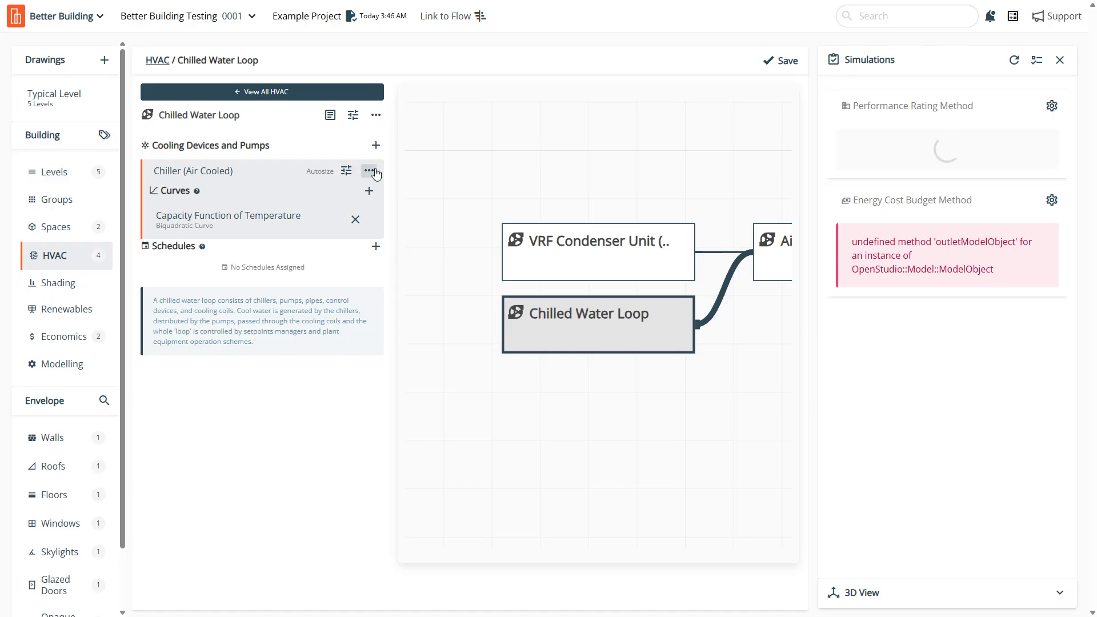
Step: Clear all HVAC components from the schematic
click(341, 93)
click(786, 91)
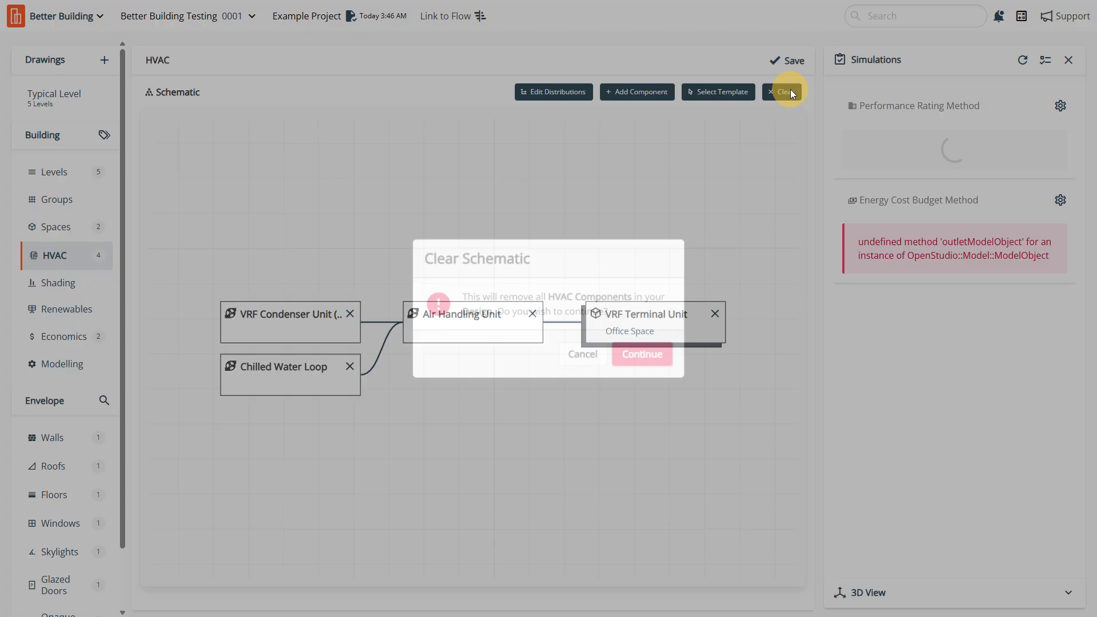
click(655, 352)
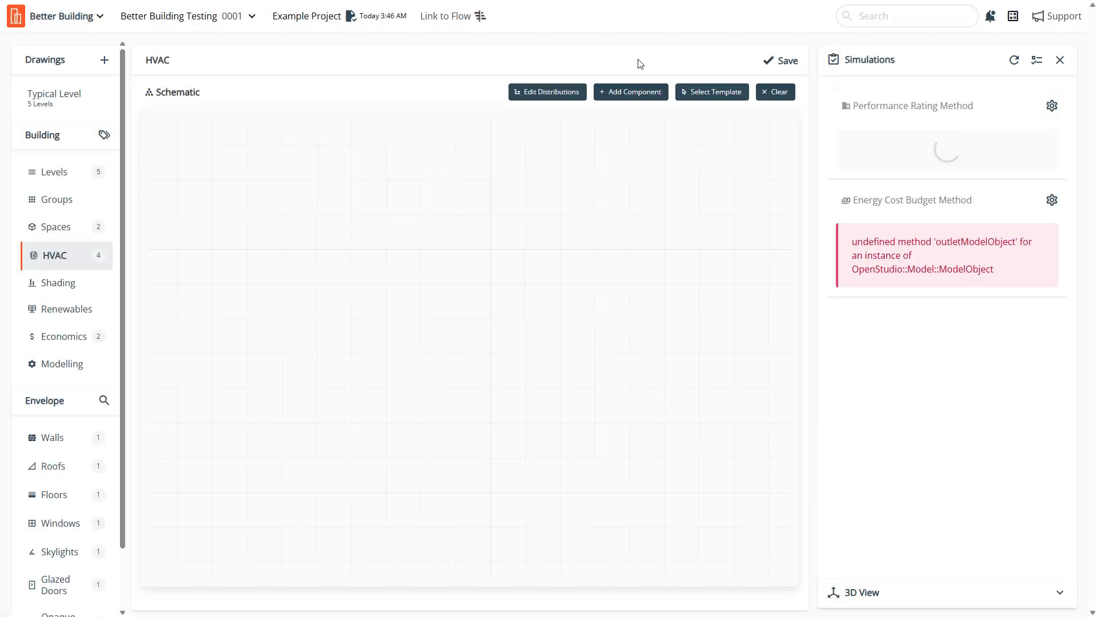
Step: Apply the basic Variable Refrigerant Flow template with a single condenser unit, serving Office Space instead of Default Space
click(708, 92)
click(308, 122)
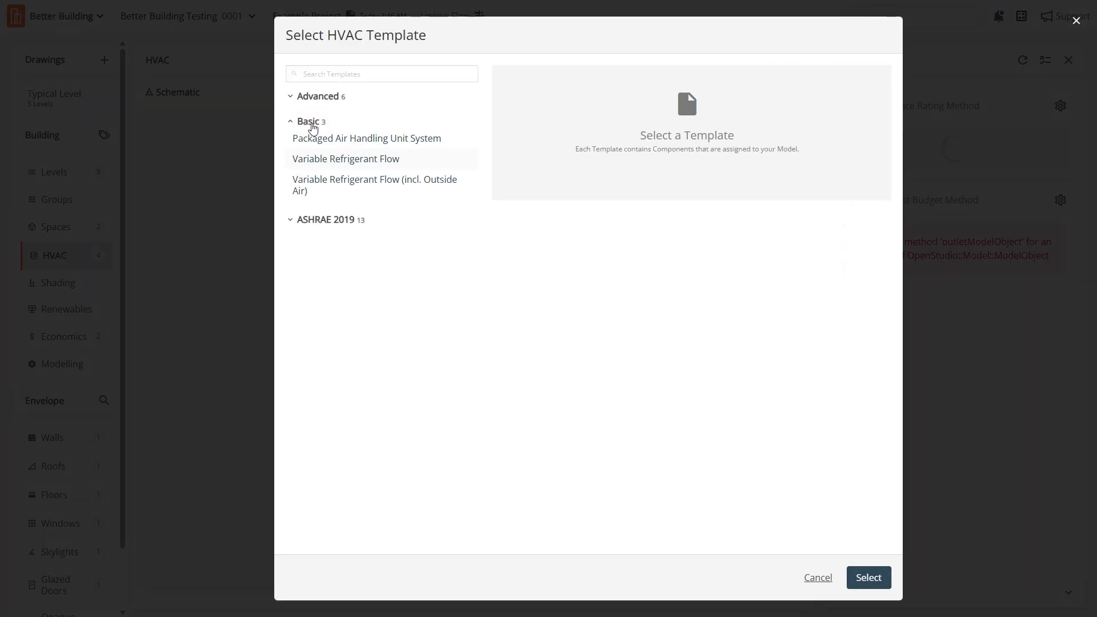
click(355, 161)
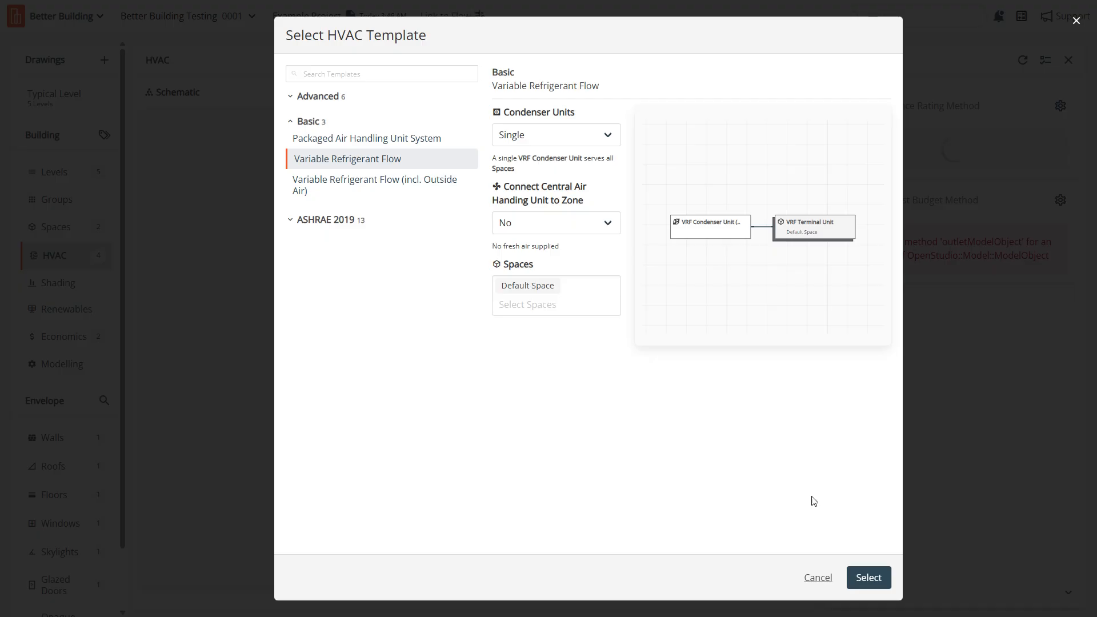
click(583, 303)
click(573, 326)
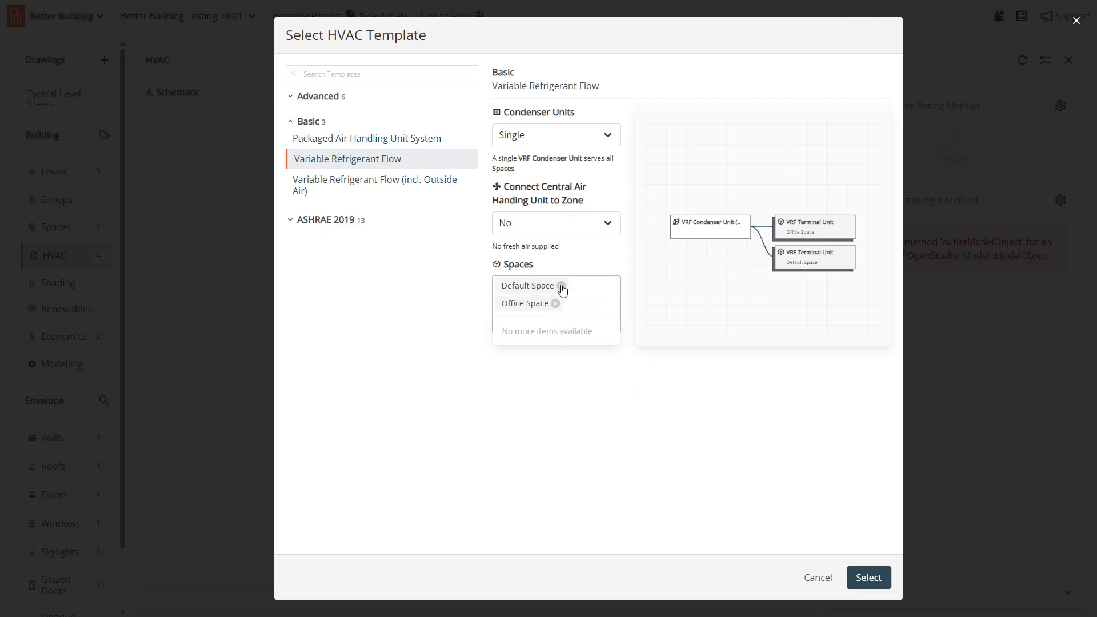
click(560, 285)
click(868, 578)
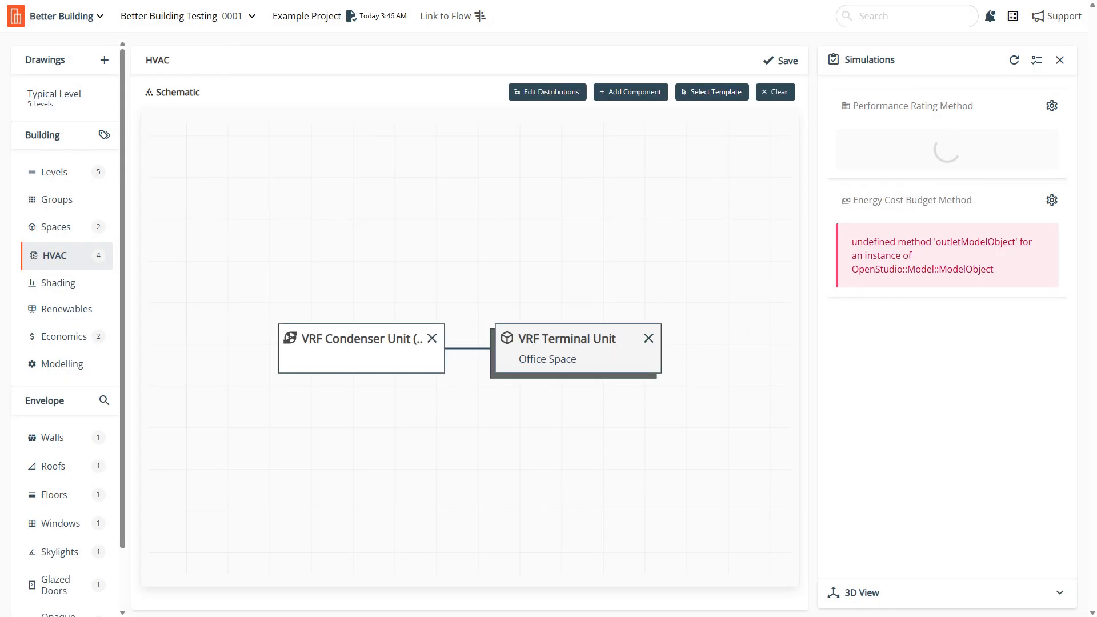
Step: Check the VRF Condenser Unit and VRF Terminal Unit, save the HVAC design, and rerun both compliance simulations
click(786, 64)
click(381, 368)
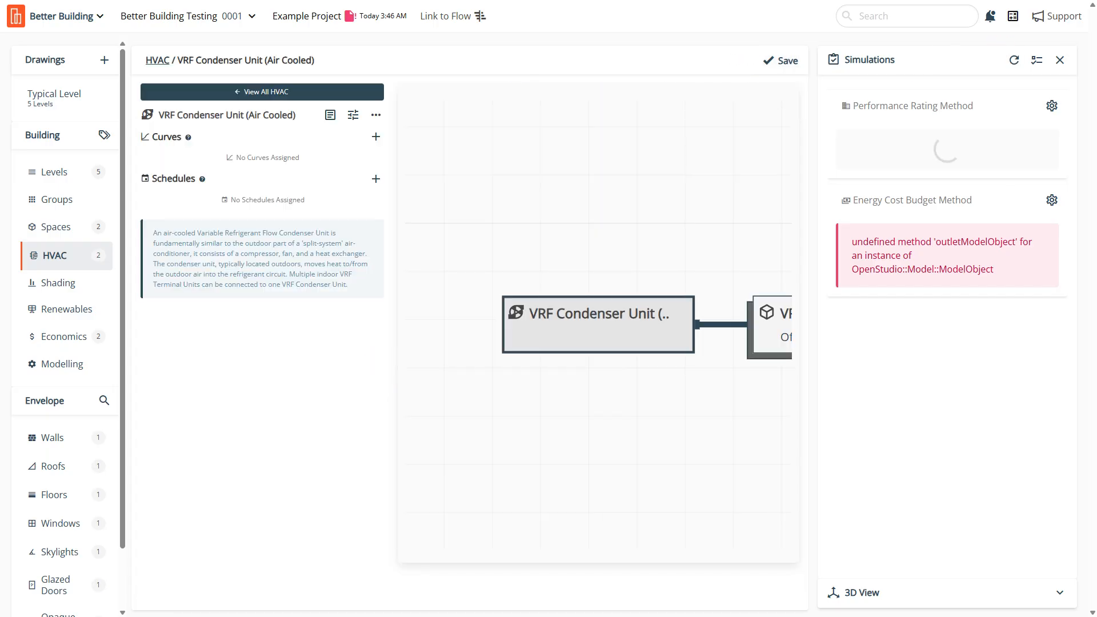
click(334, 93)
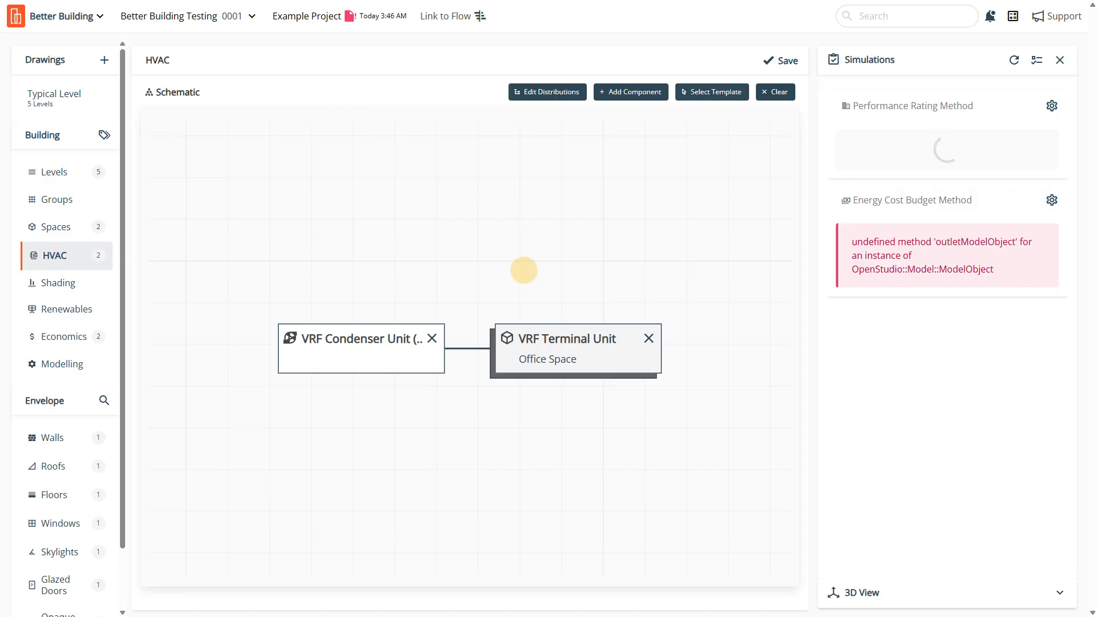
click(563, 347)
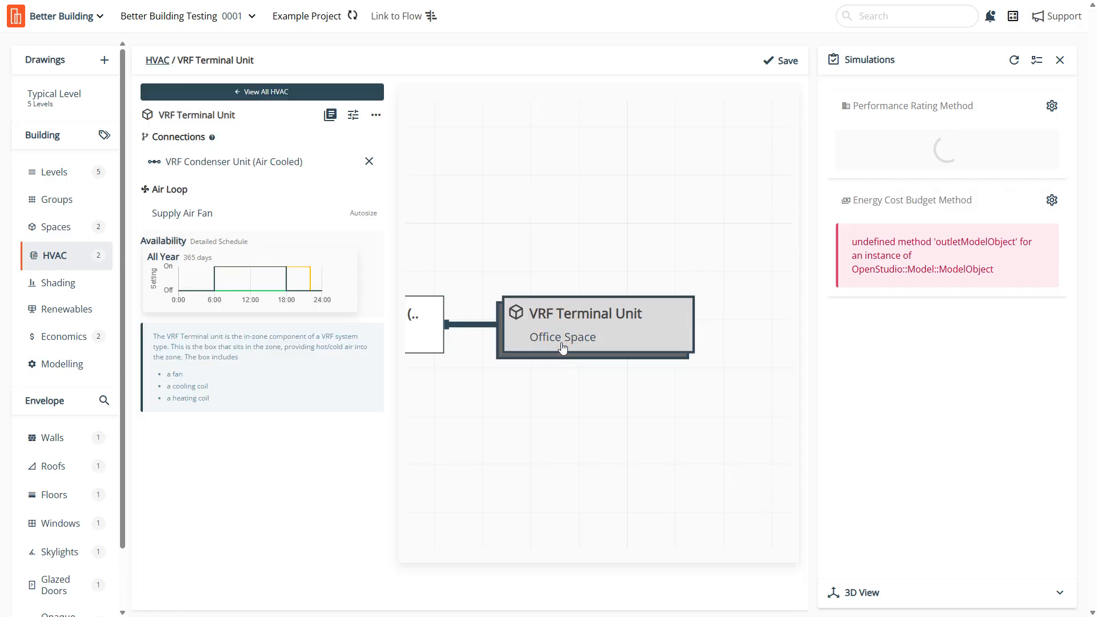
click(786, 61)
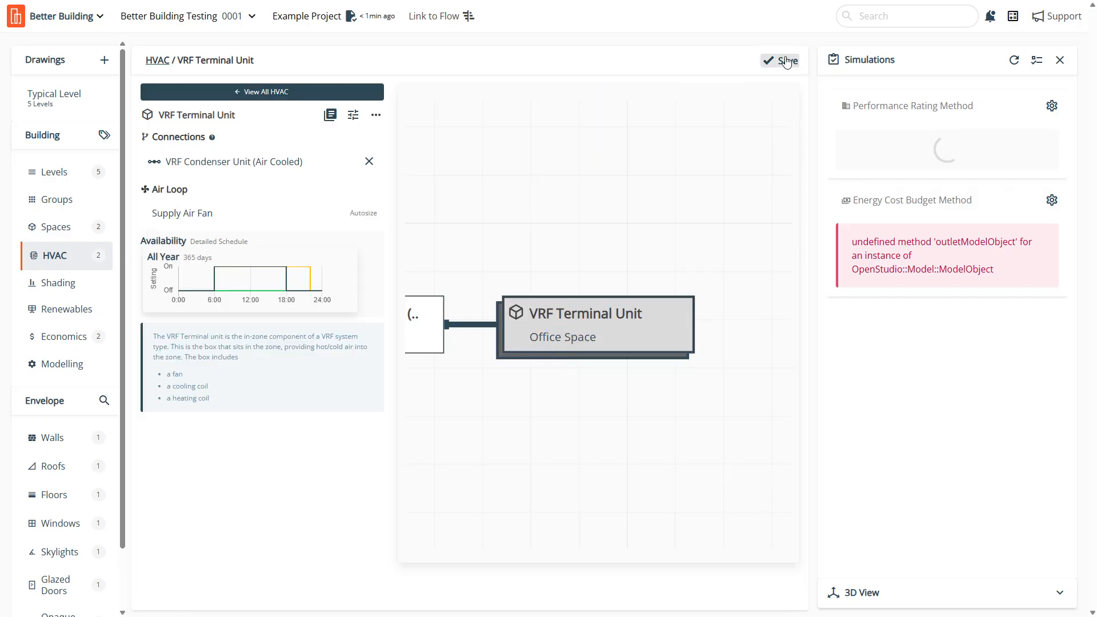
click(1014, 60)
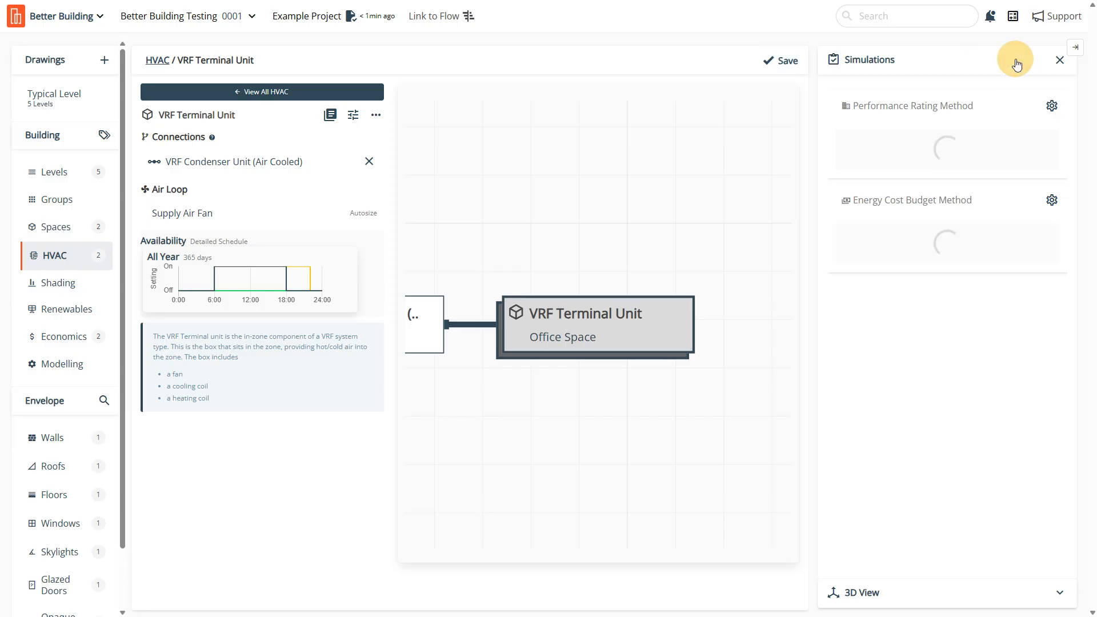
click(780, 59)
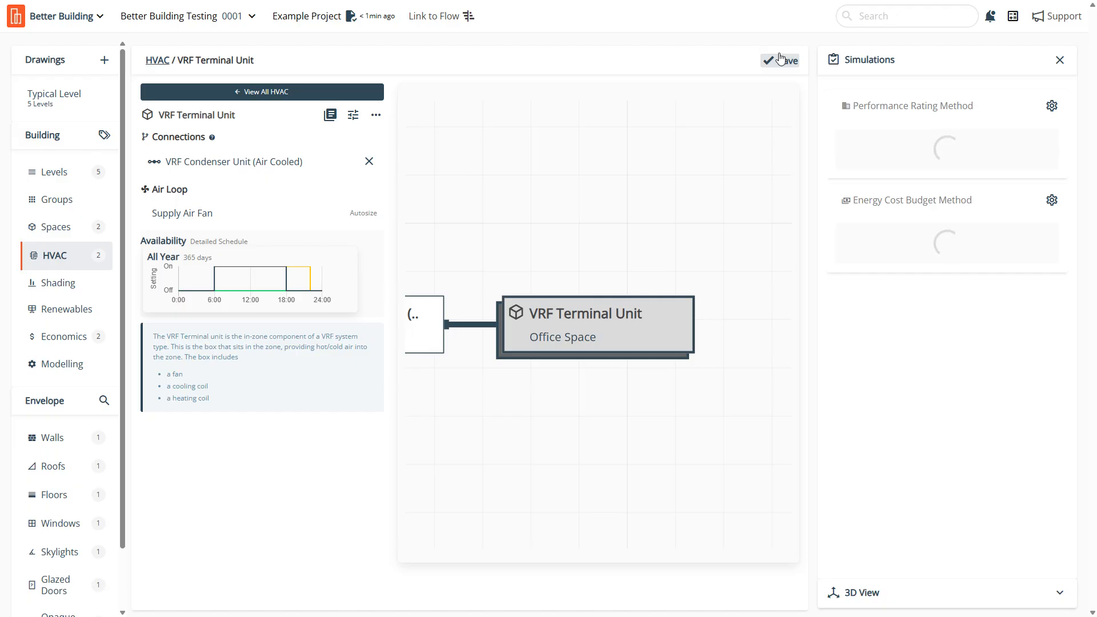
click(360, 92)
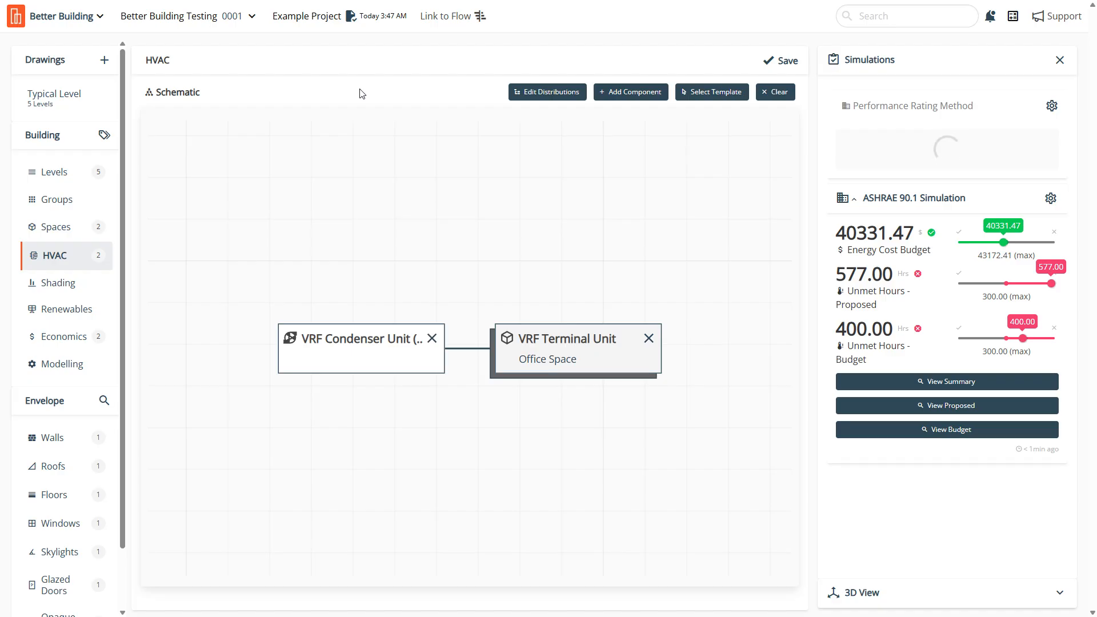
Step: Review the budget building's energy and report summaries and the zones' unmet cooling in the 3D model
click(961, 428)
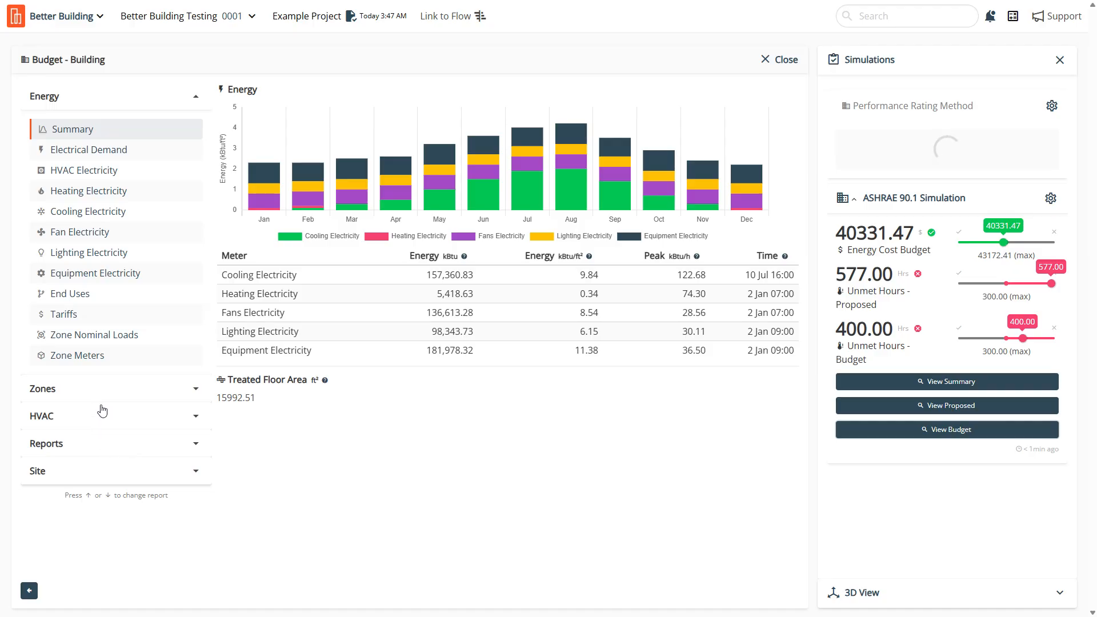
click(66, 446)
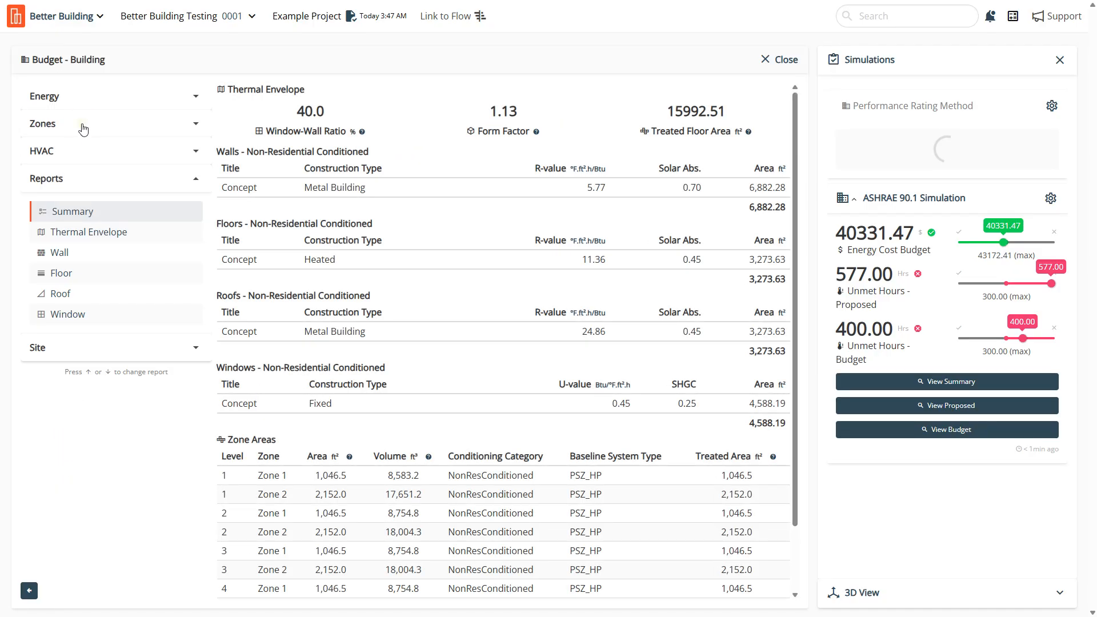
click(84, 125)
click(106, 300)
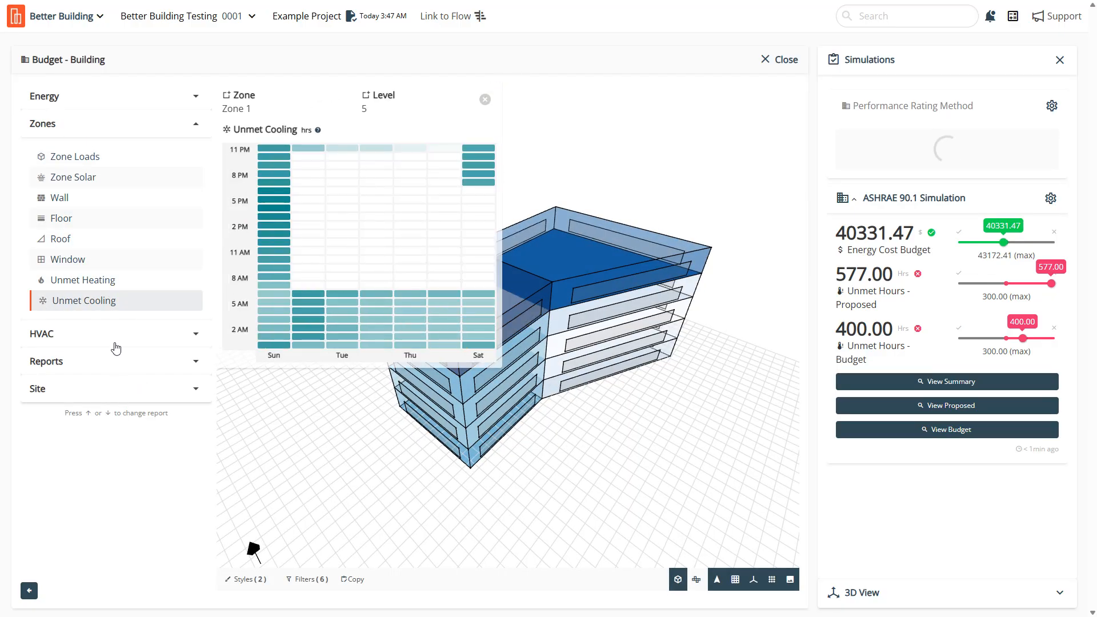
Step: Examine the budget building's occupied unmet cooling and heating hours by month and hour, and open the ASHRAE 90.1 results summary
click(111, 335)
click(114, 204)
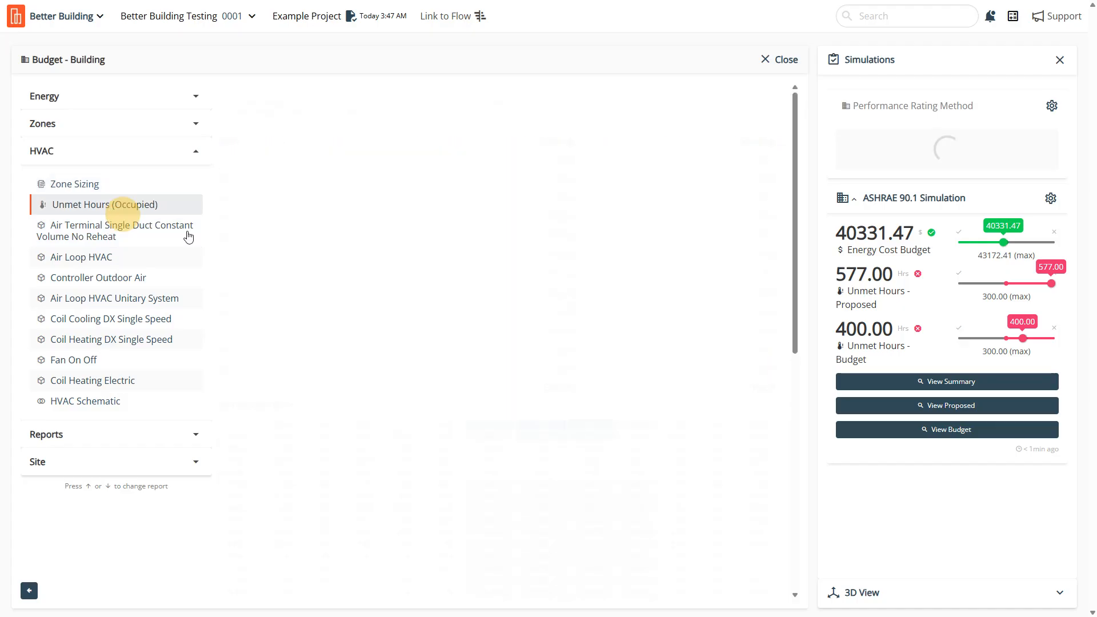
scroll(455, 242, down, 5)
scroll(455, 242, up, 2)
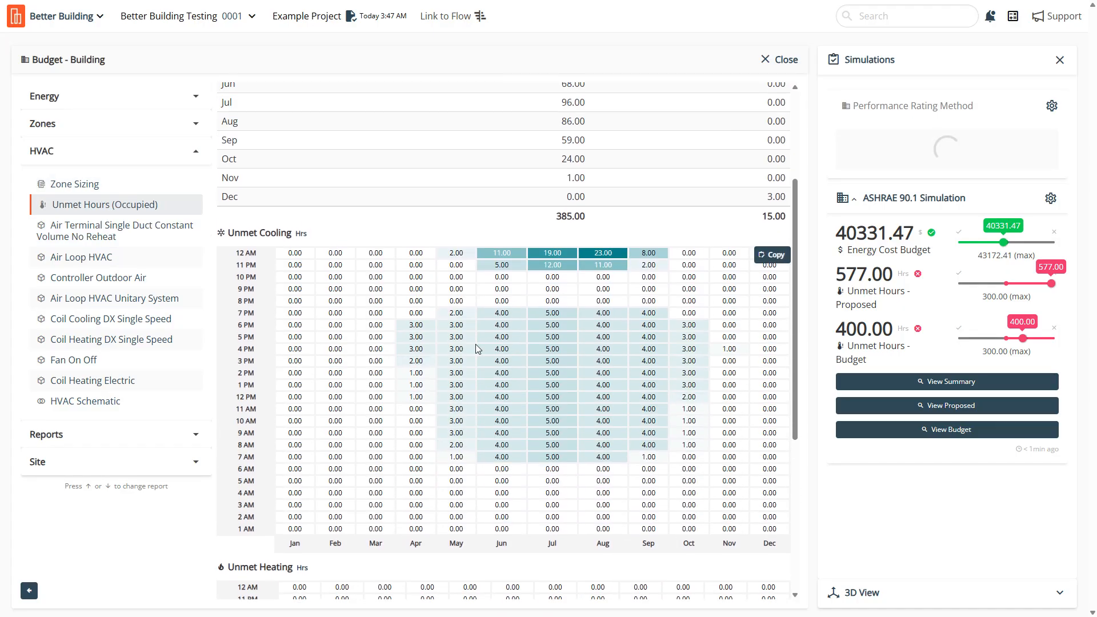
scroll(473, 489, up, 3)
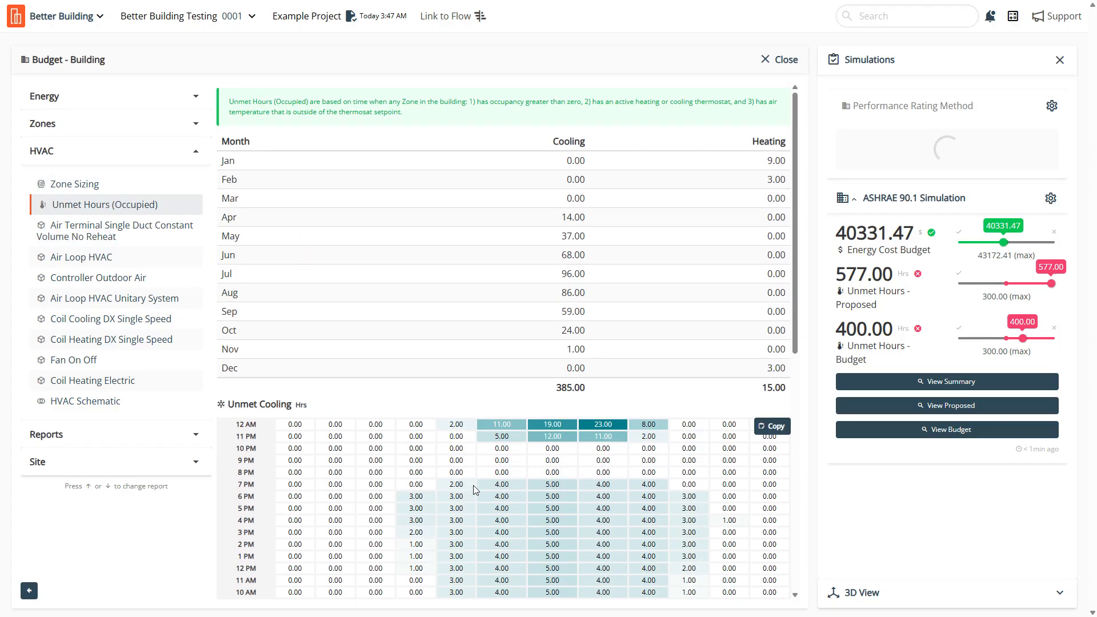
scroll(473, 489, down, 2)
scroll(473, 489, down, 6)
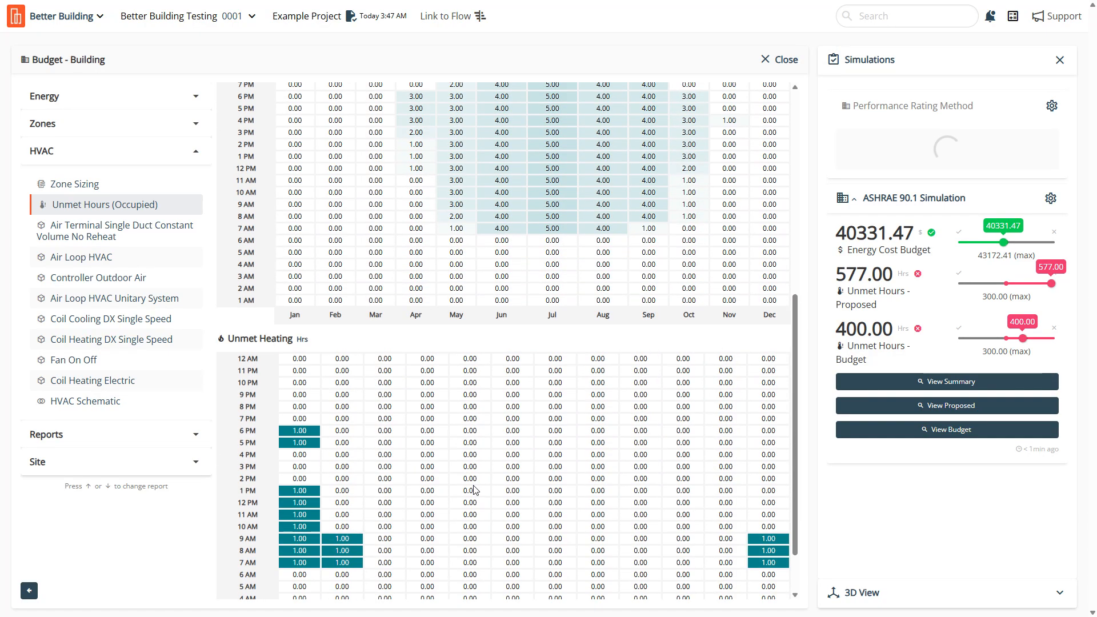
scroll(473, 490, up, 4)
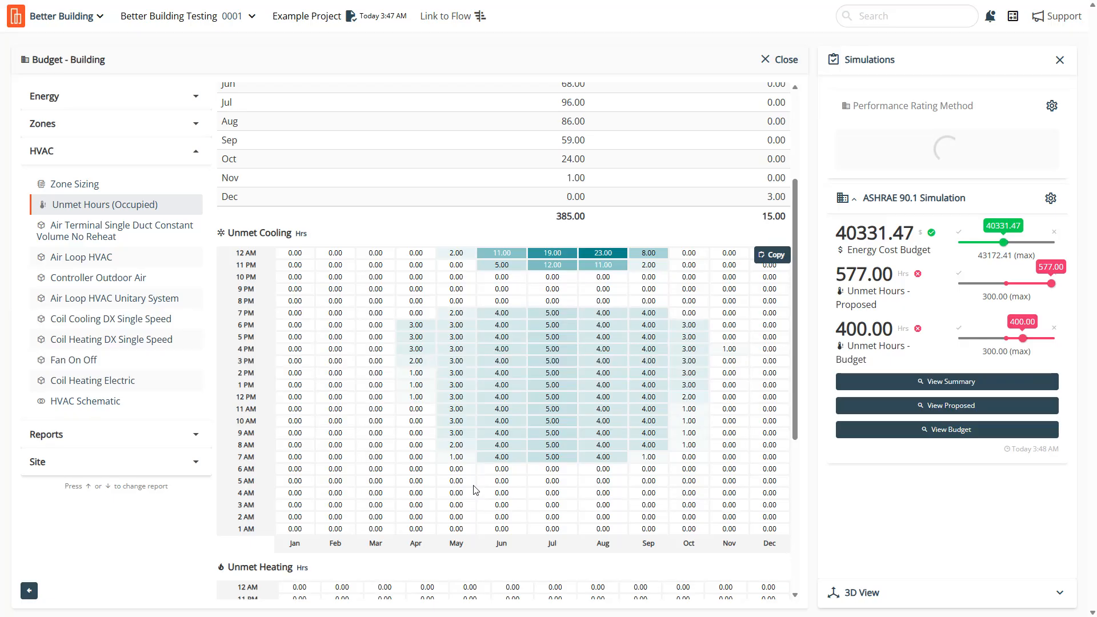
scroll(583, 312, up, 3)
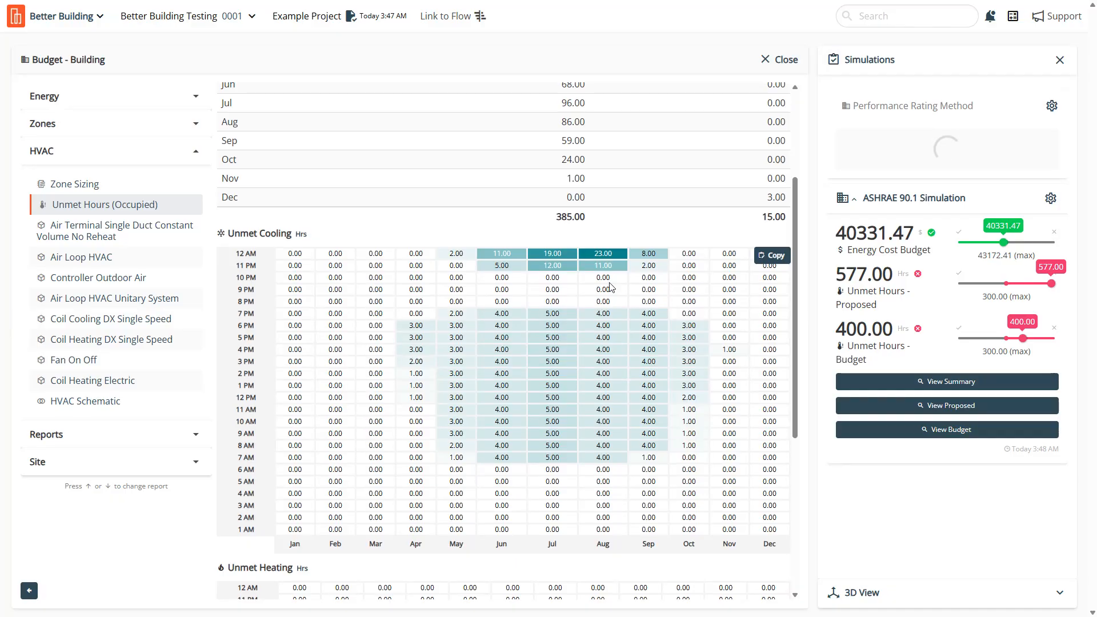
click(971, 388)
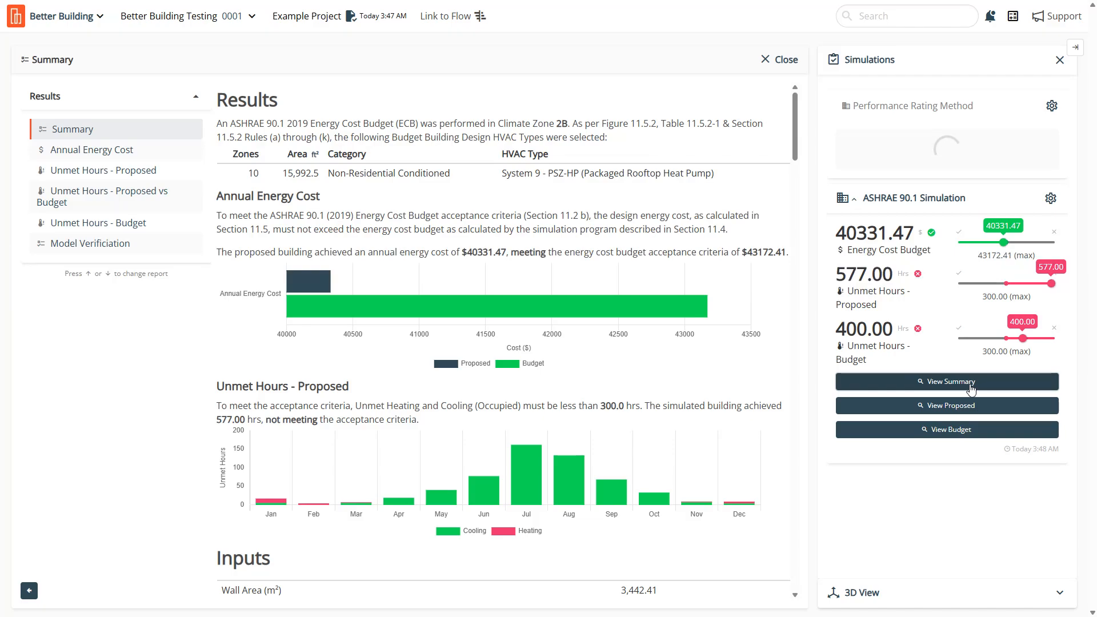
Step: Open the support documentation and go to the User Guide's ASHRAE 90.1 2019 section within the Energy Efficiency workflows
click(1060, 17)
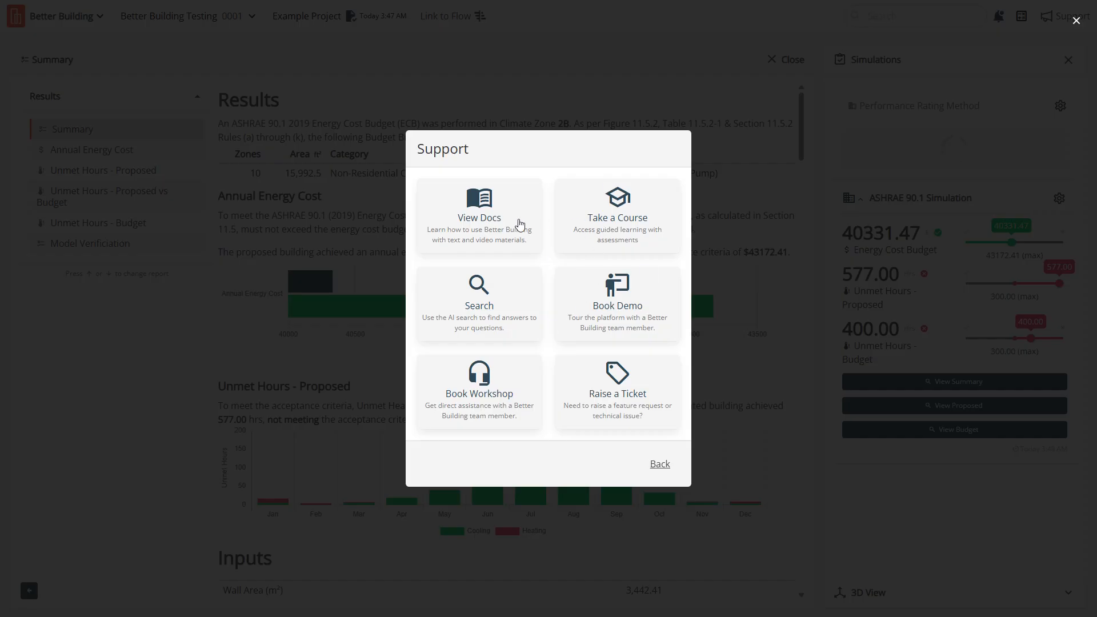
click(483, 223)
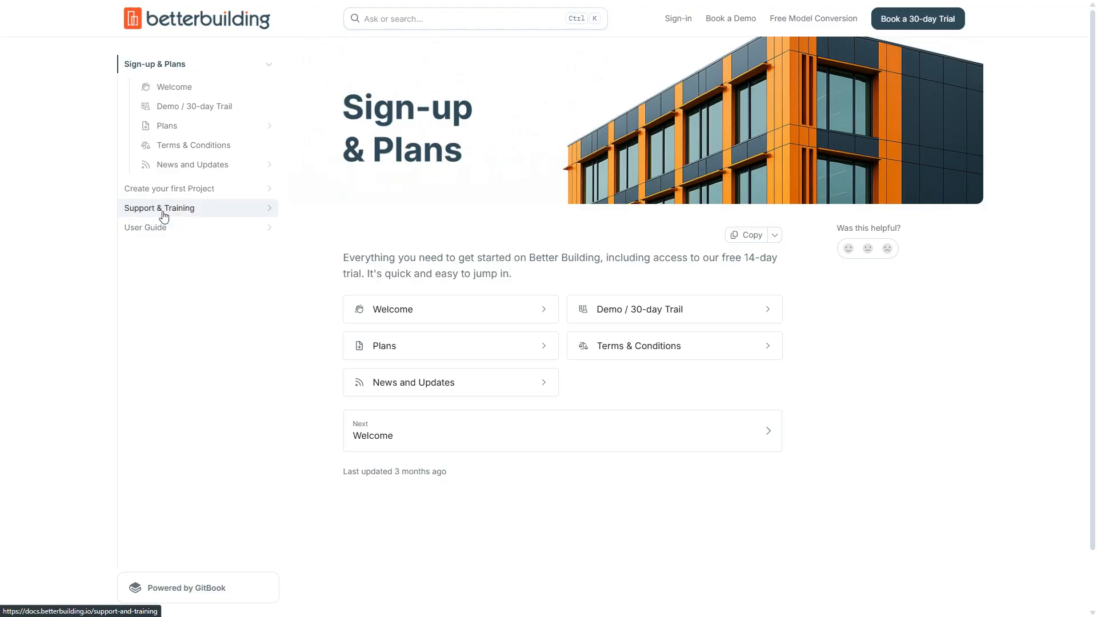
click(165, 233)
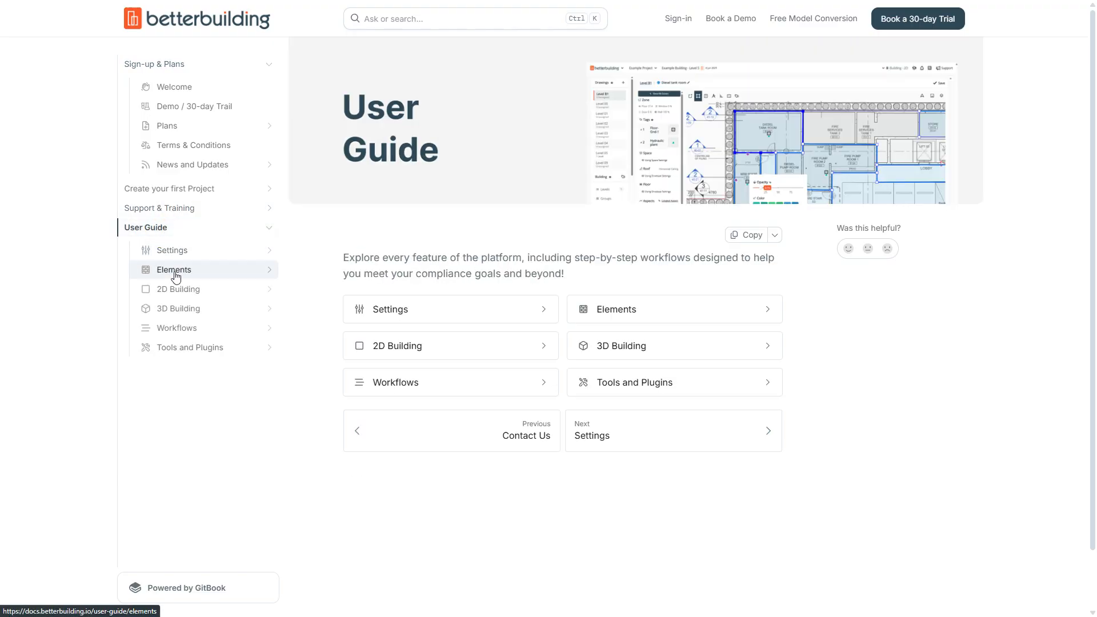
click(193, 335)
click(190, 349)
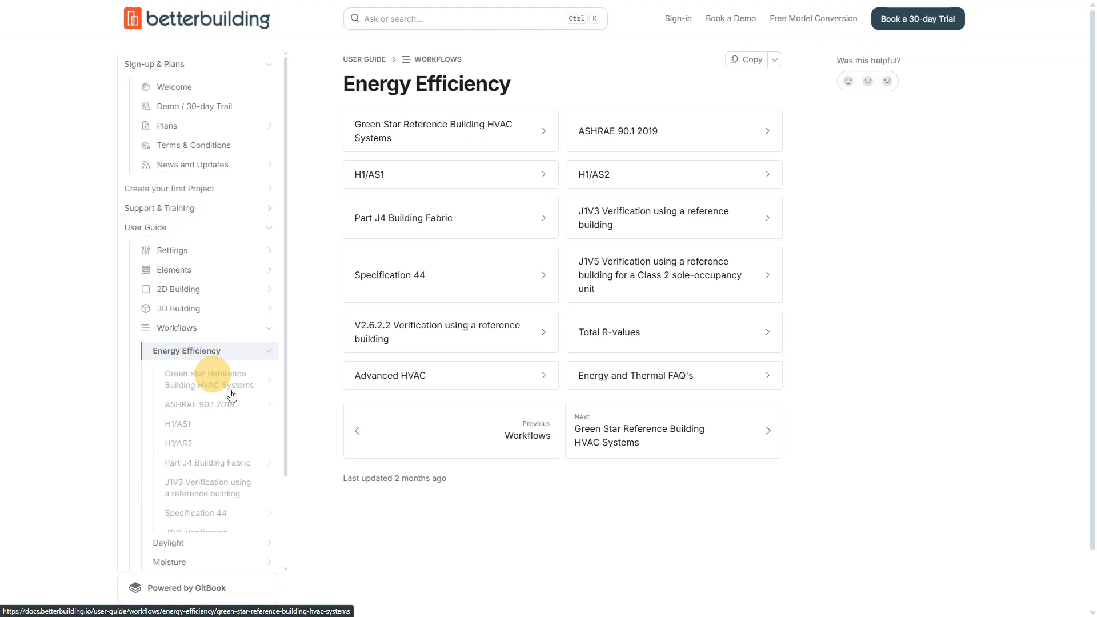
click(230, 414)
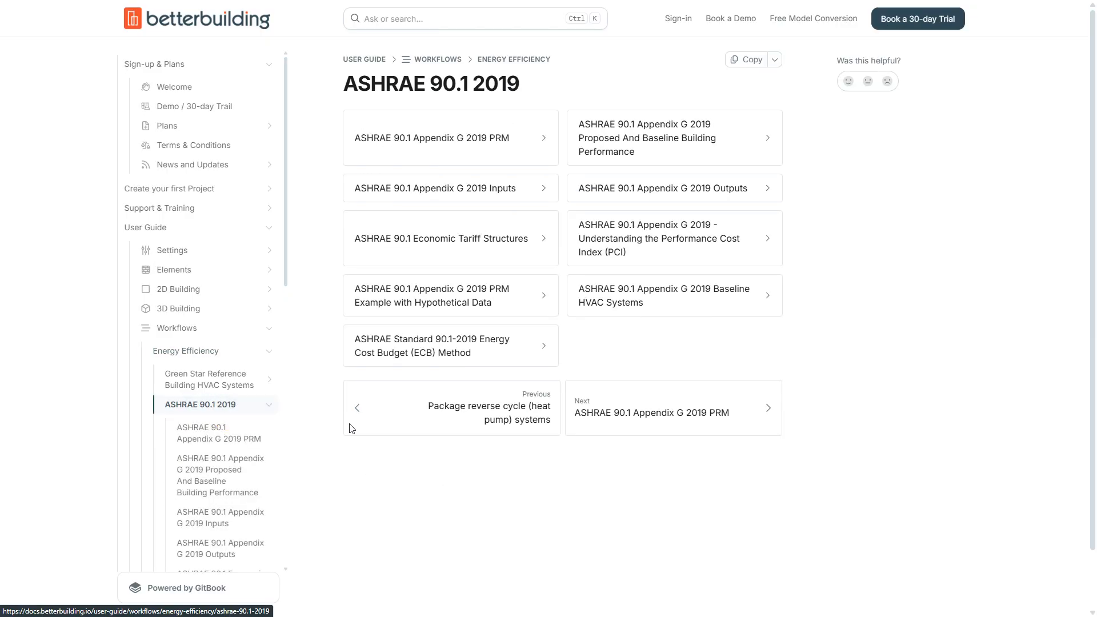
Step: View the ASHRAE 90.1 Appendix G 2019 PRM page and the Proposed And Baseline Building Performance page
click(459, 155)
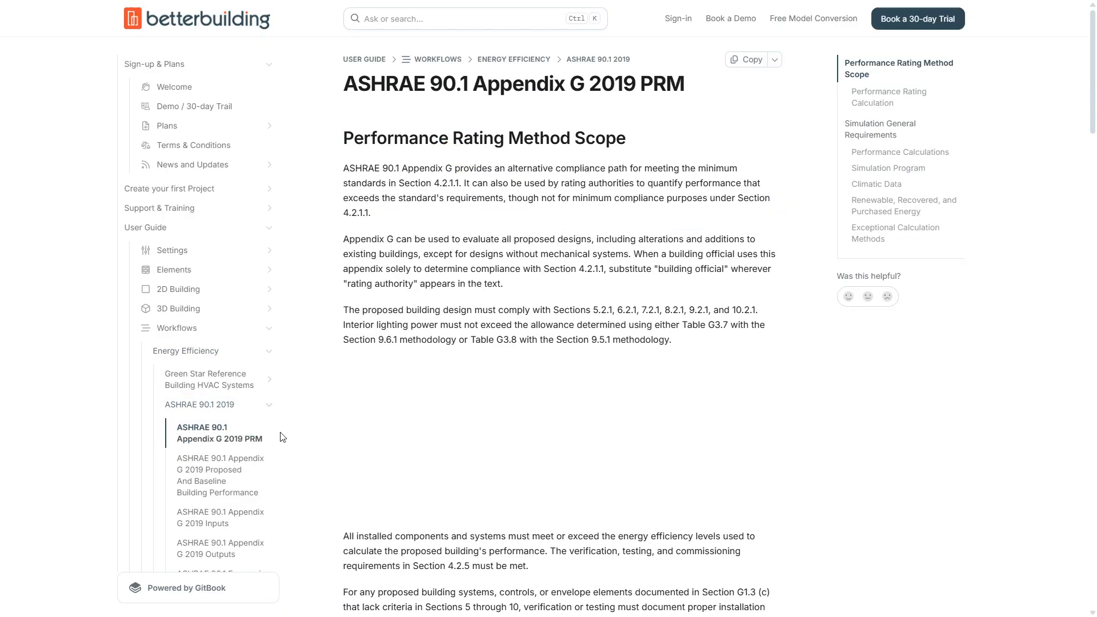
click(223, 469)
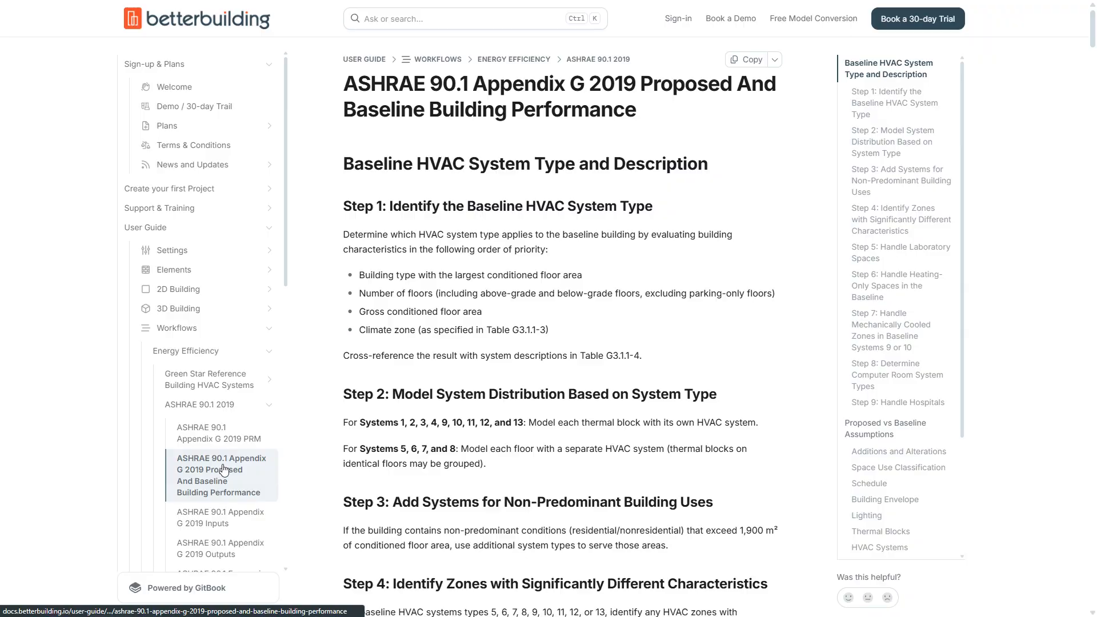
scroll(223, 470, down, 2)
scroll(224, 470, up, 2)
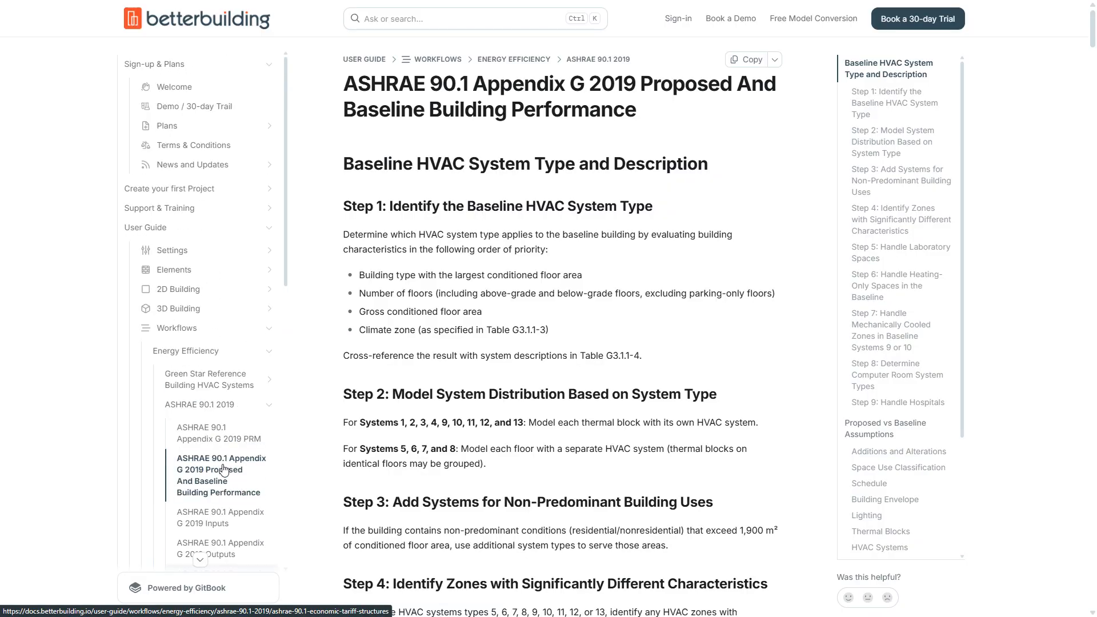
Step: Browse the 2026 news and updates and read the NCC 2022 Thermal Comfort article
click(208, 164)
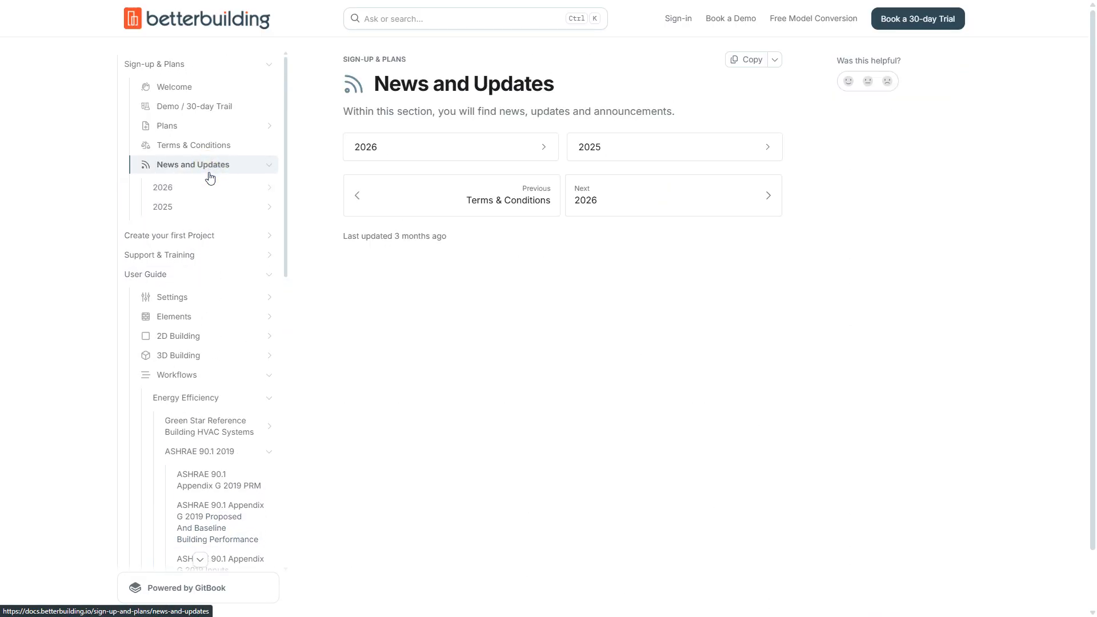
click(207, 190)
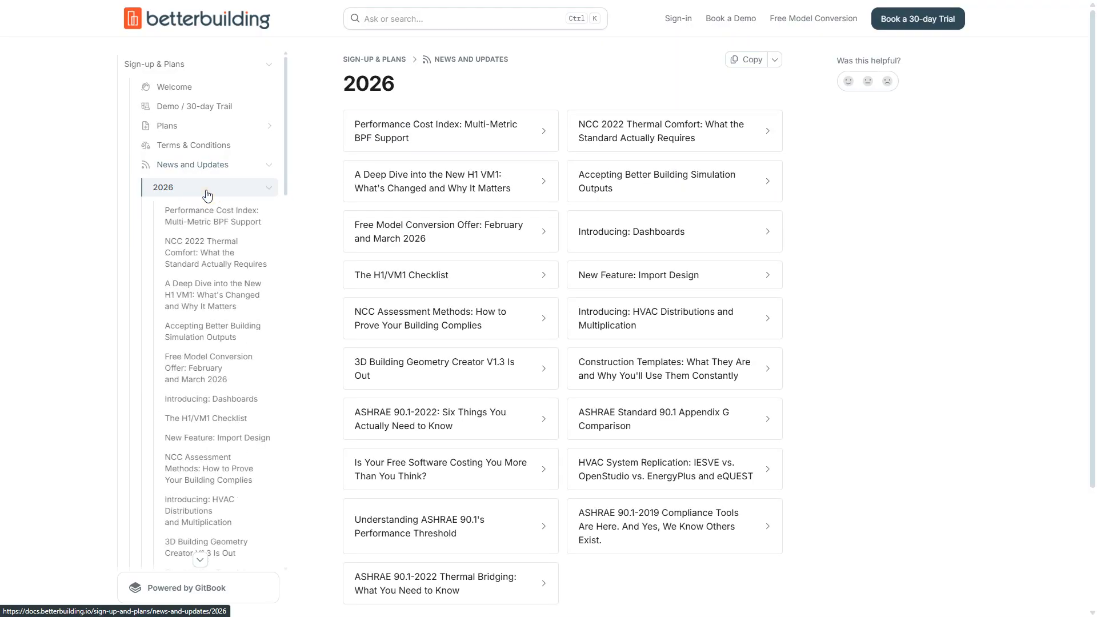
click(220, 245)
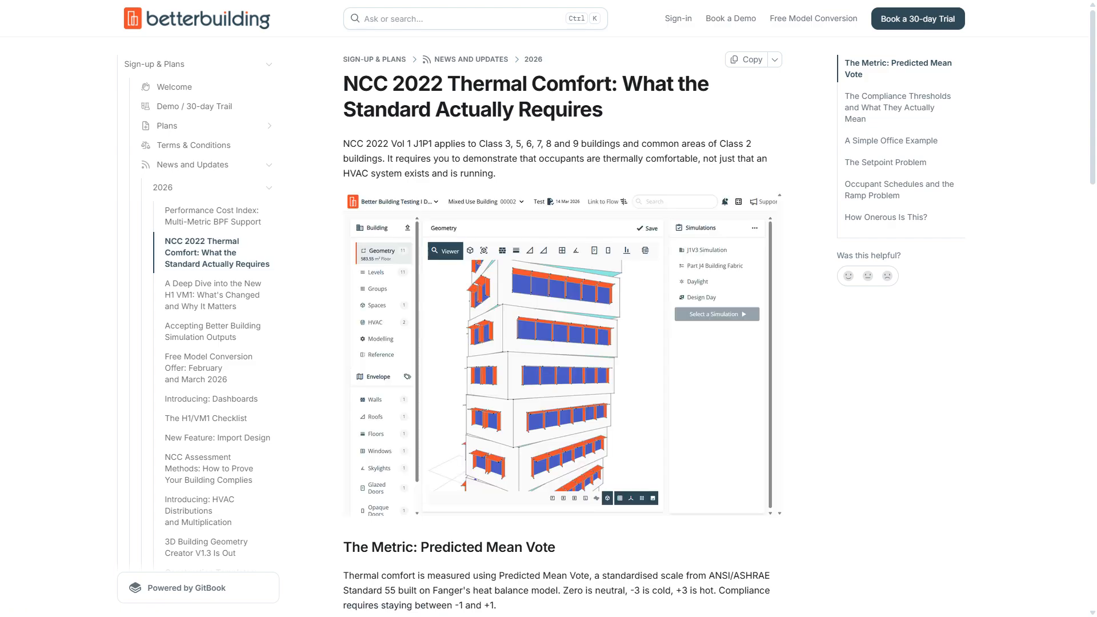
scroll(607, 432, down, 5)
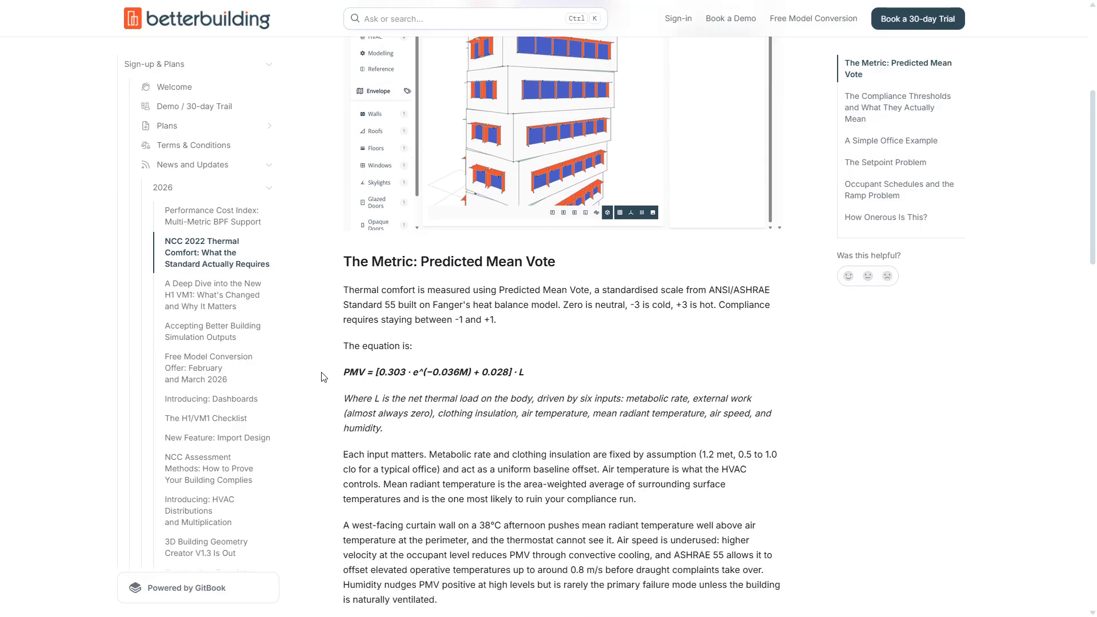
Step: Read through the Accepting Better Building Simulation Outputs article and open the article on Performance Cost Index: Multi-Metric BPF Support
click(214, 327)
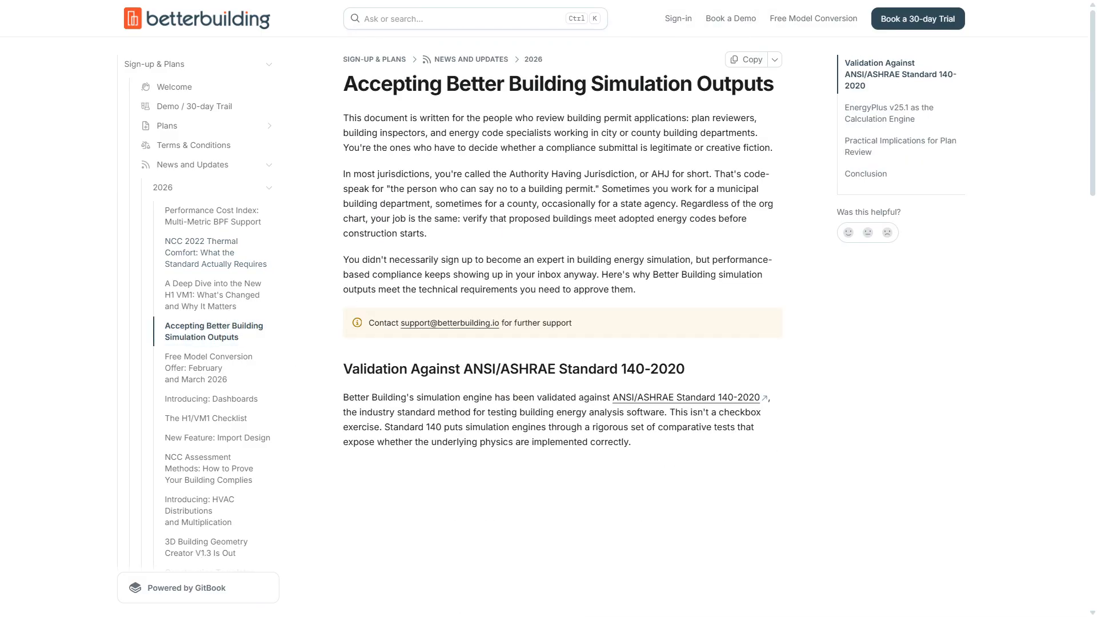
scroll(563, 320, down, 2)
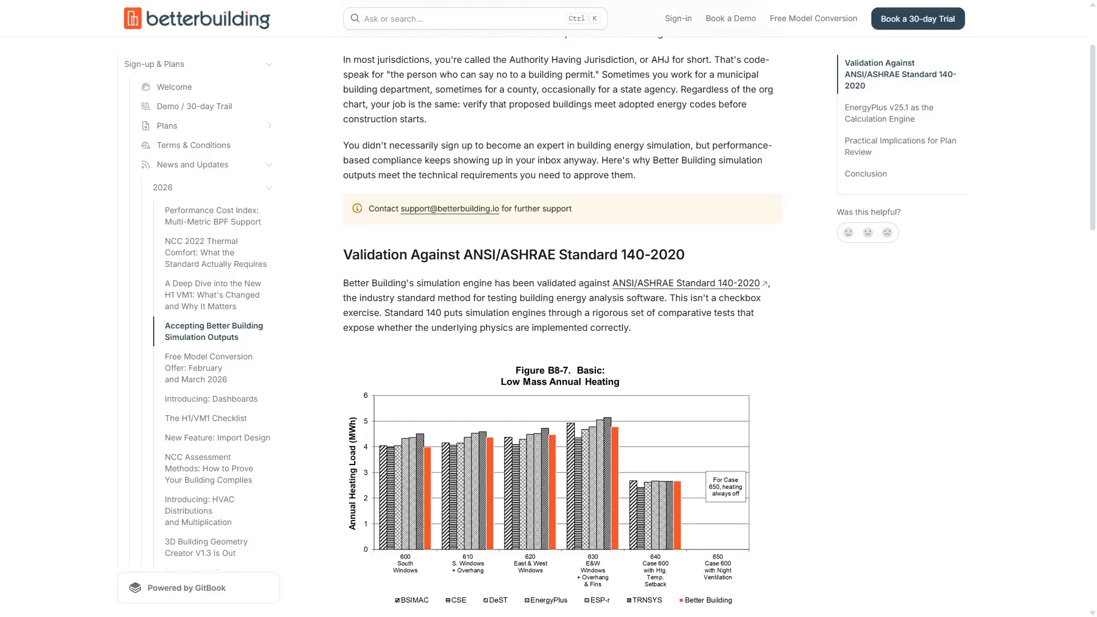
scroll(562, 320, up, 2)
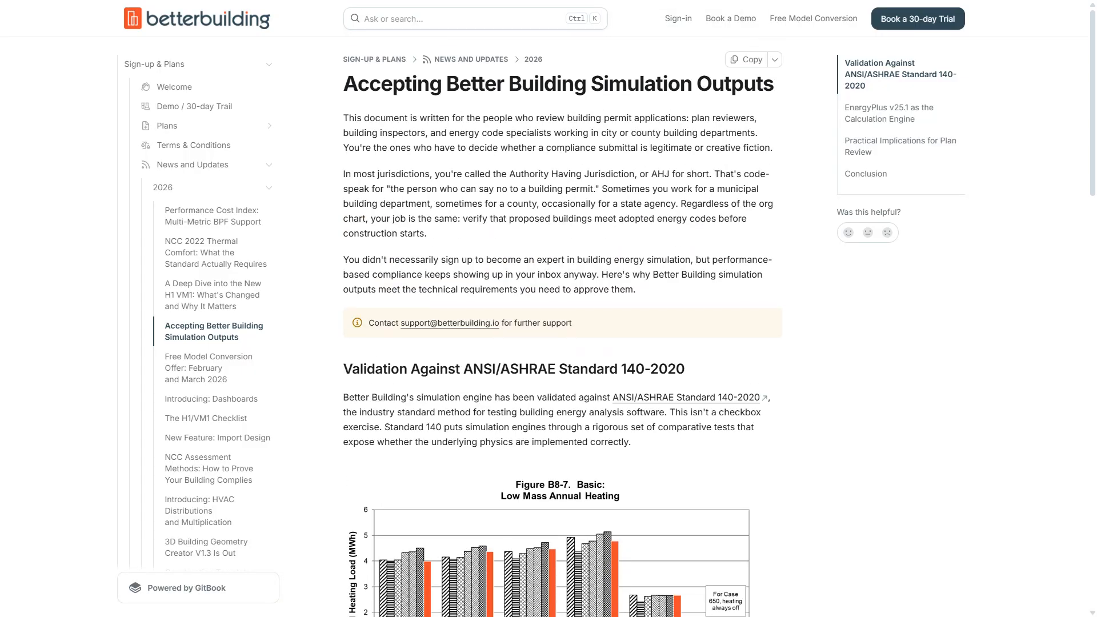
scroll(489, 559, down, 10)
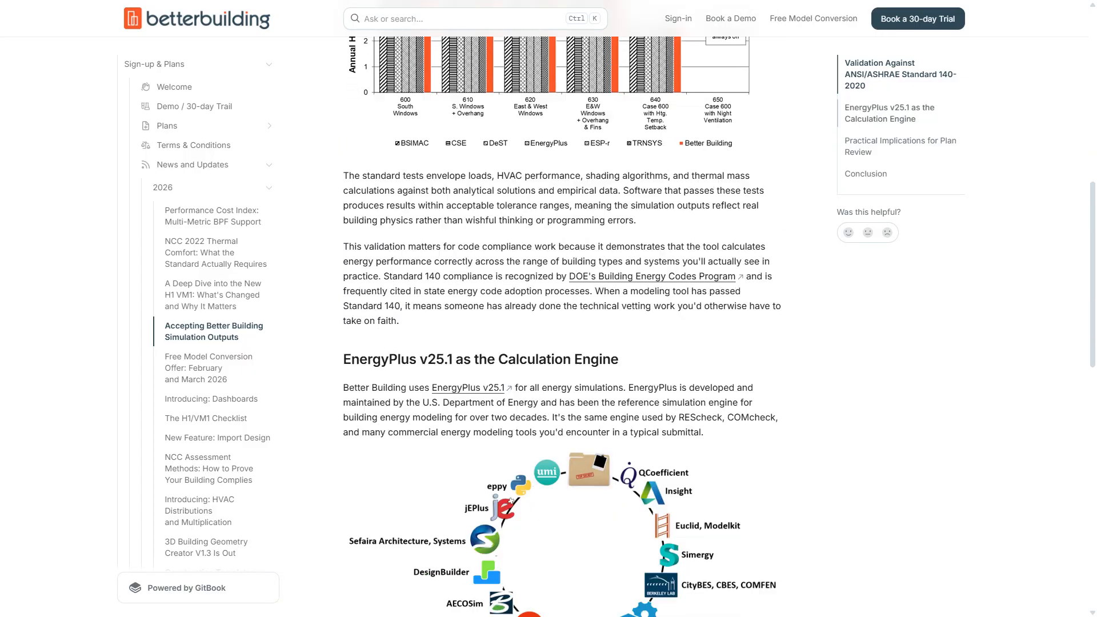
scroll(522, 405, down, 3)
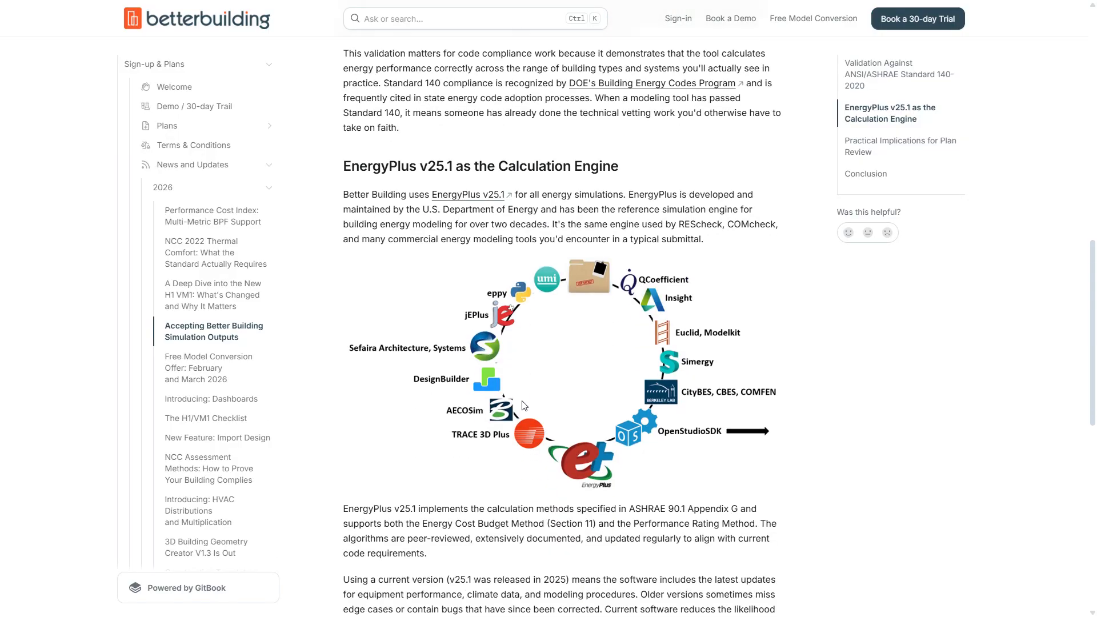
scroll(522, 405, down, 5)
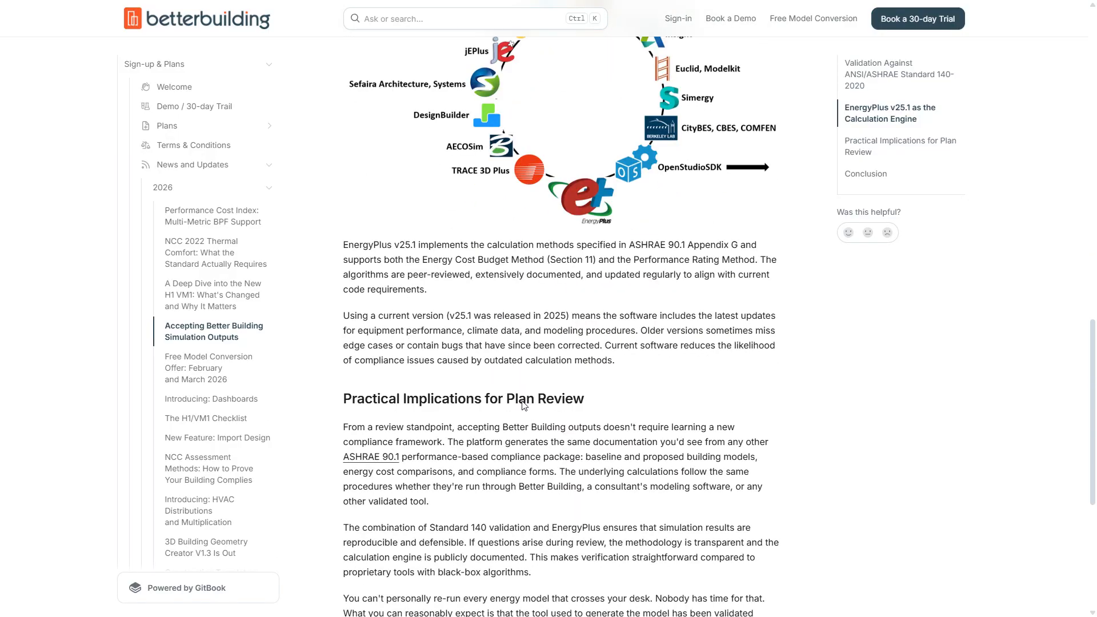
scroll(524, 404, down, 3)
scroll(525, 404, up, 9)
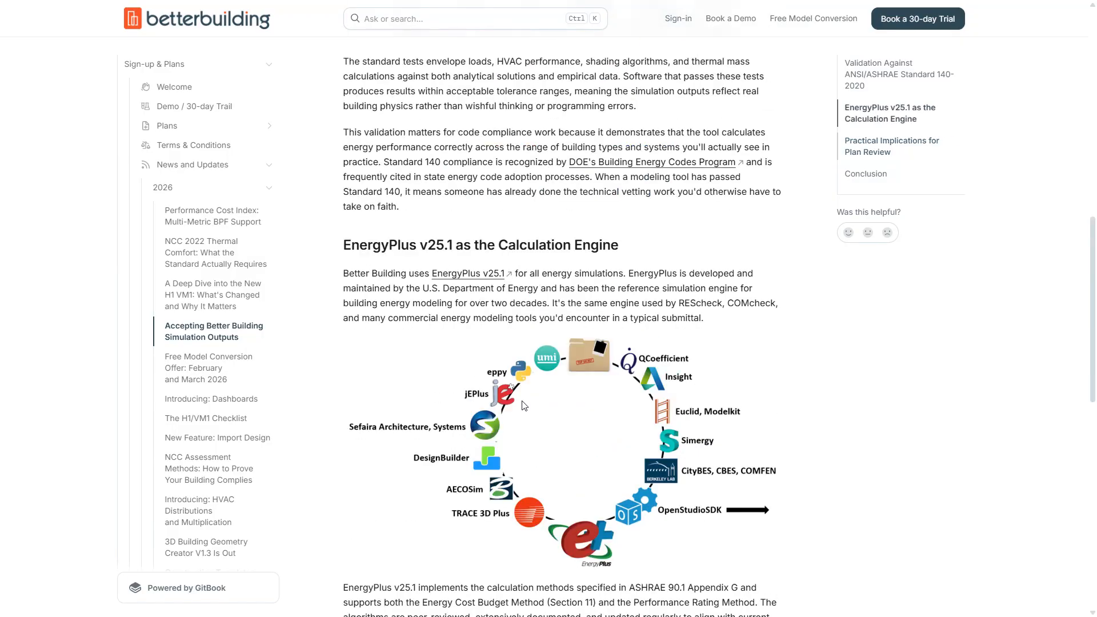
key(Home)
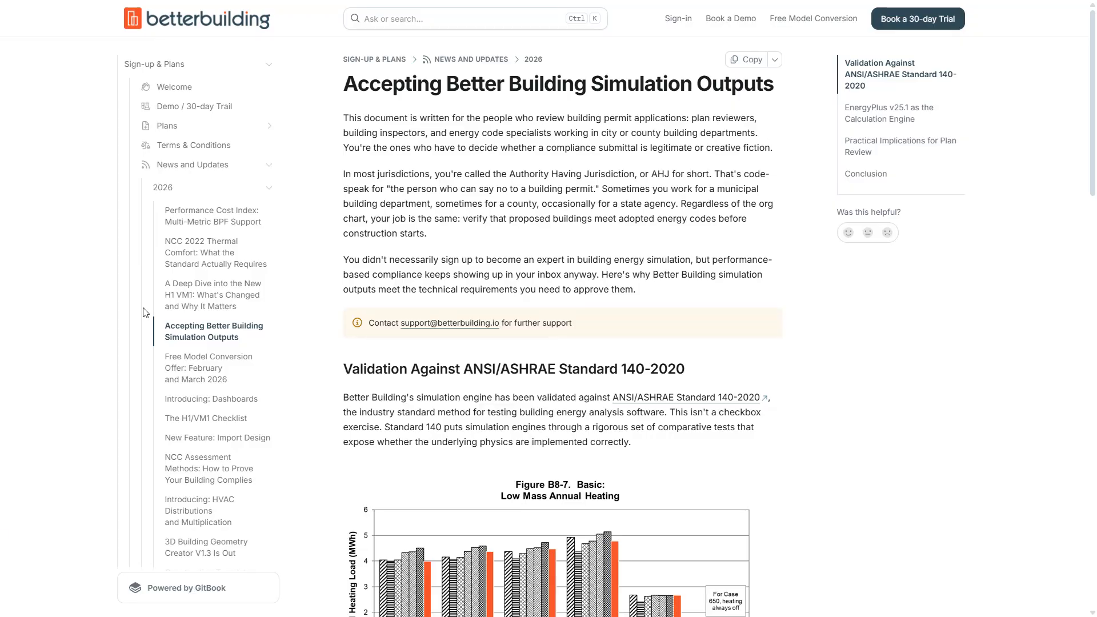
click(212, 219)
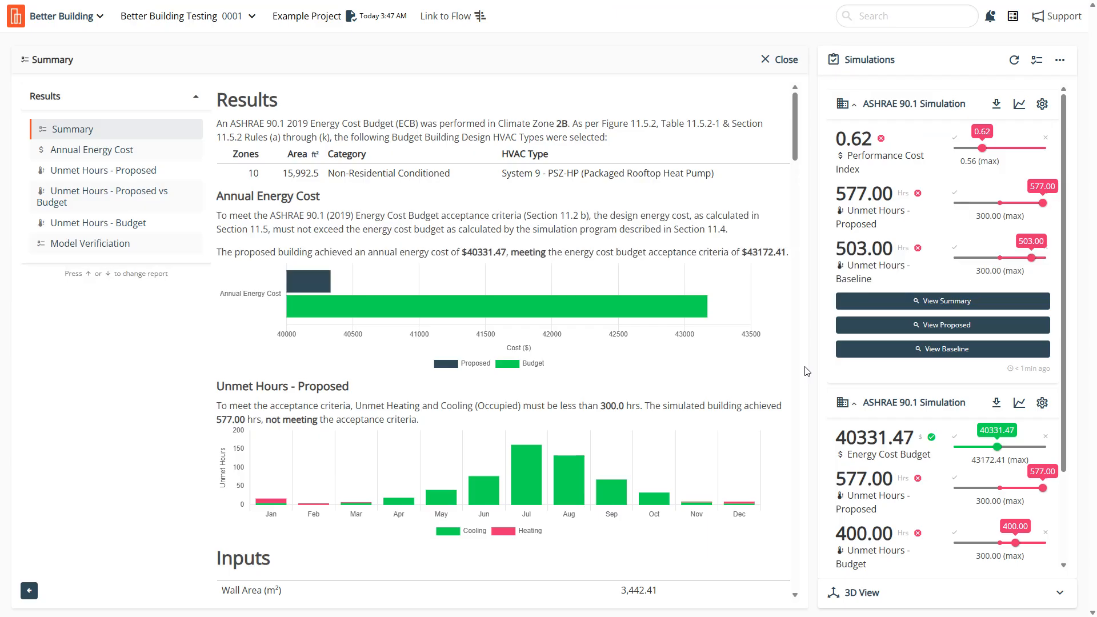
Step: Back in Better Building, create an ASHRAE 90.1 Simulation PDF for the Energy Cost Budget simulation and save it to the Downloads folder
click(997, 105)
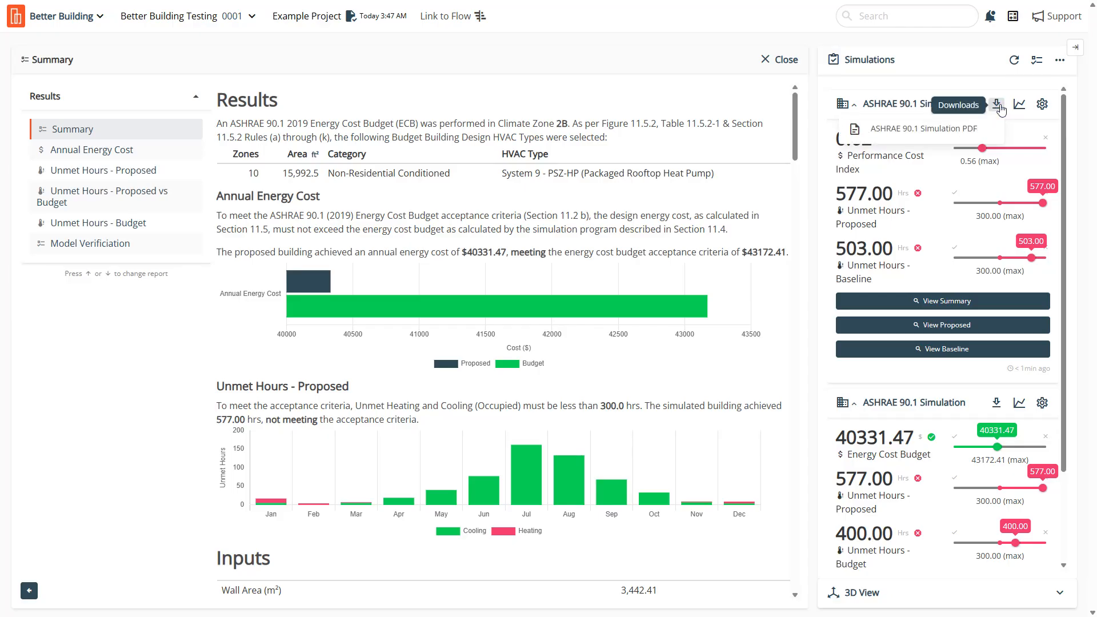
click(996, 403)
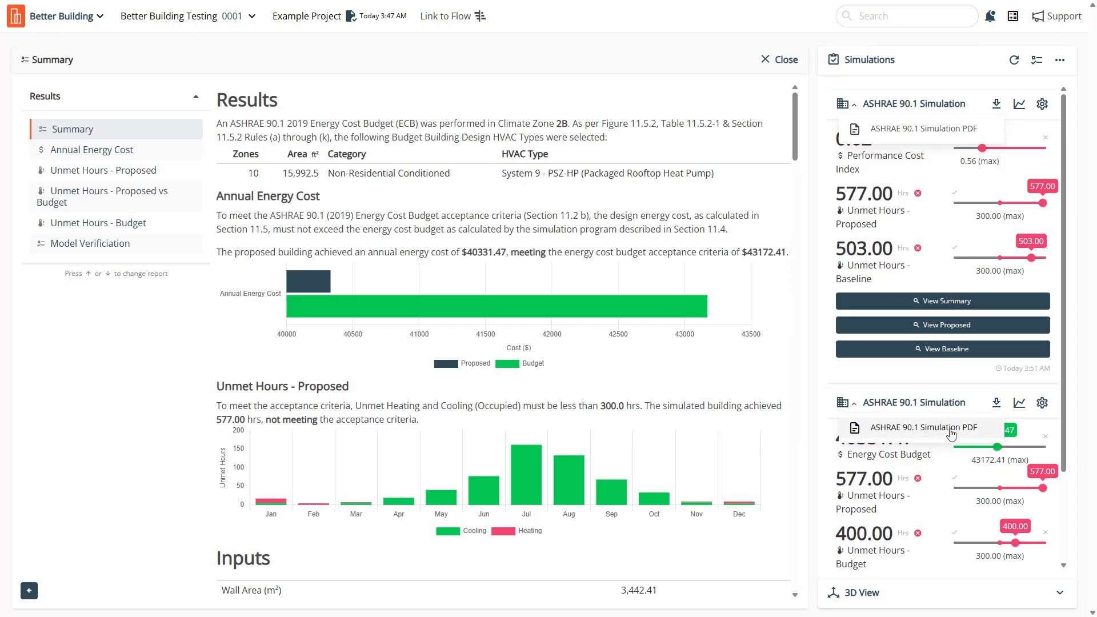
click(967, 433)
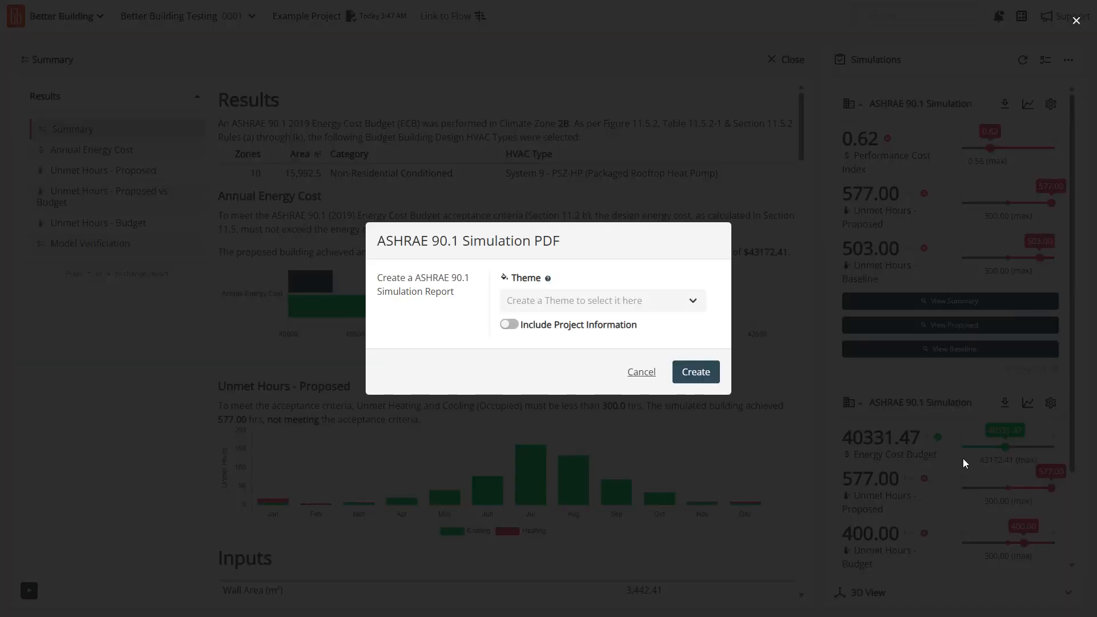
click(697, 372)
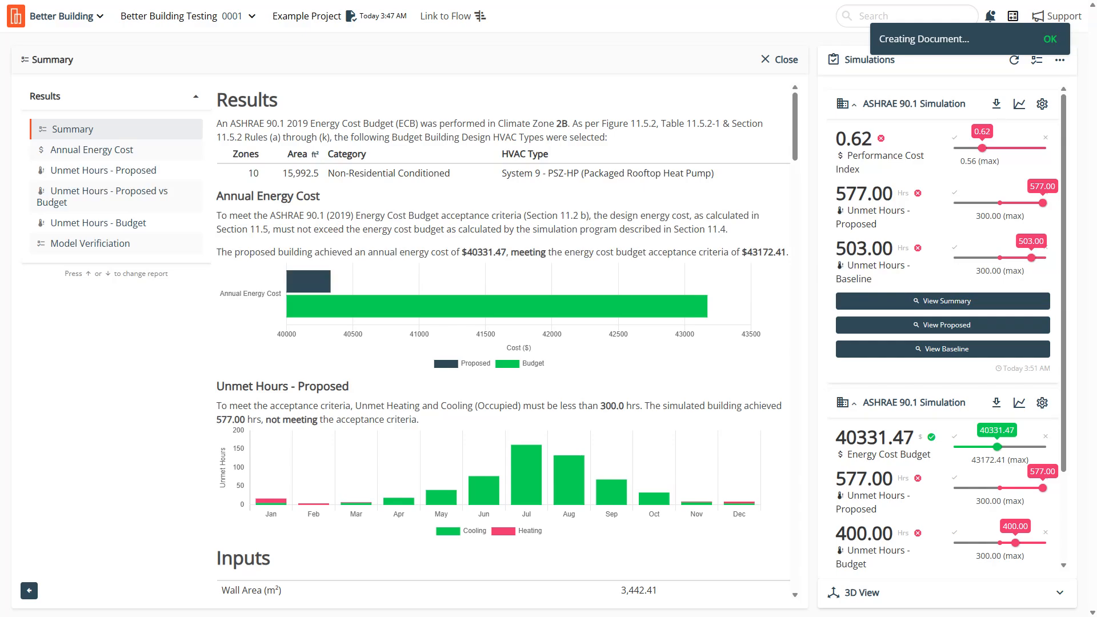
click(1048, 39)
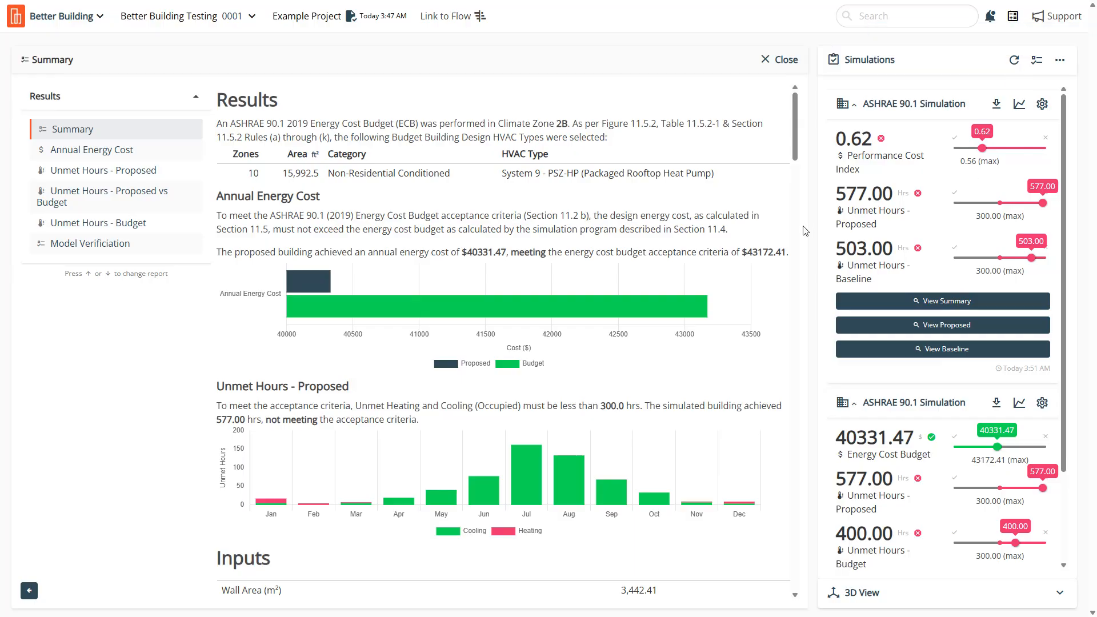
drag(796, 115, 792, 57)
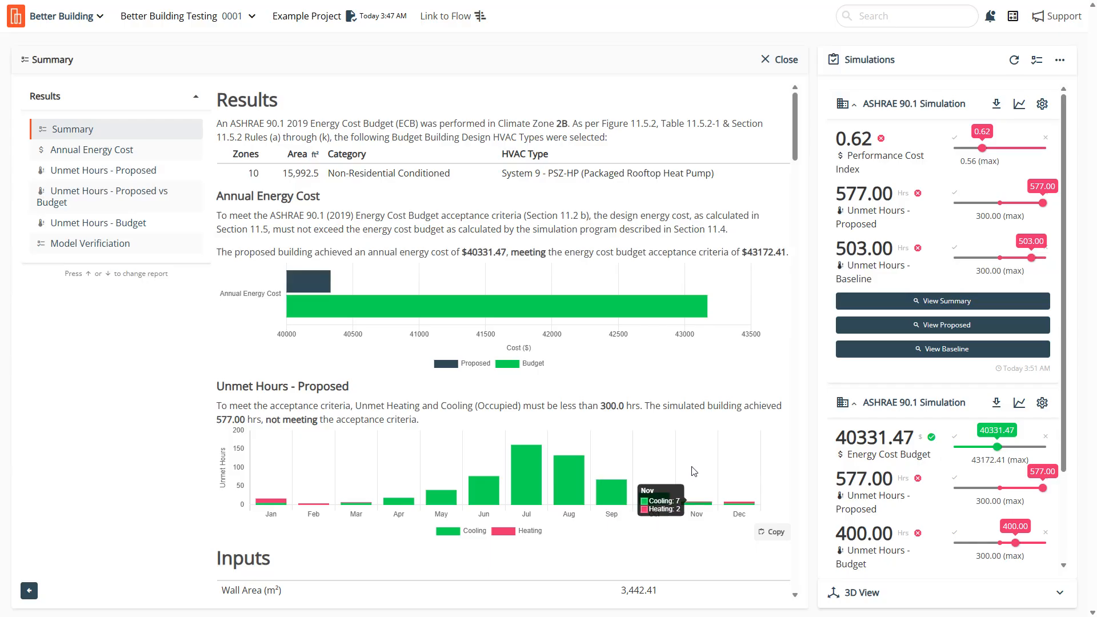
mouse_move(608, 29)
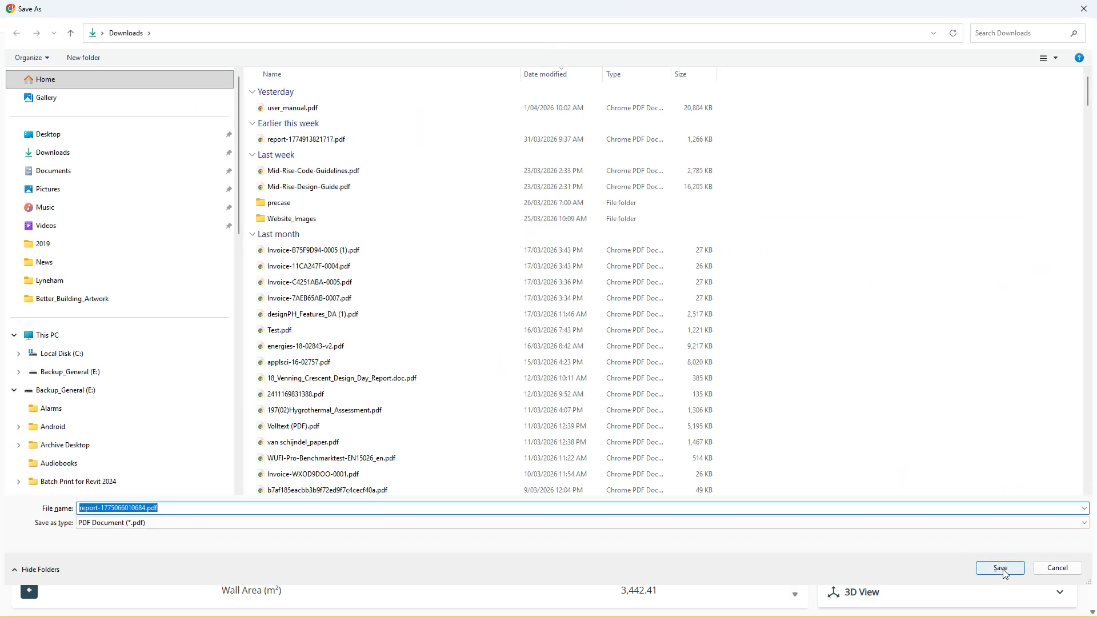
click(1003, 571)
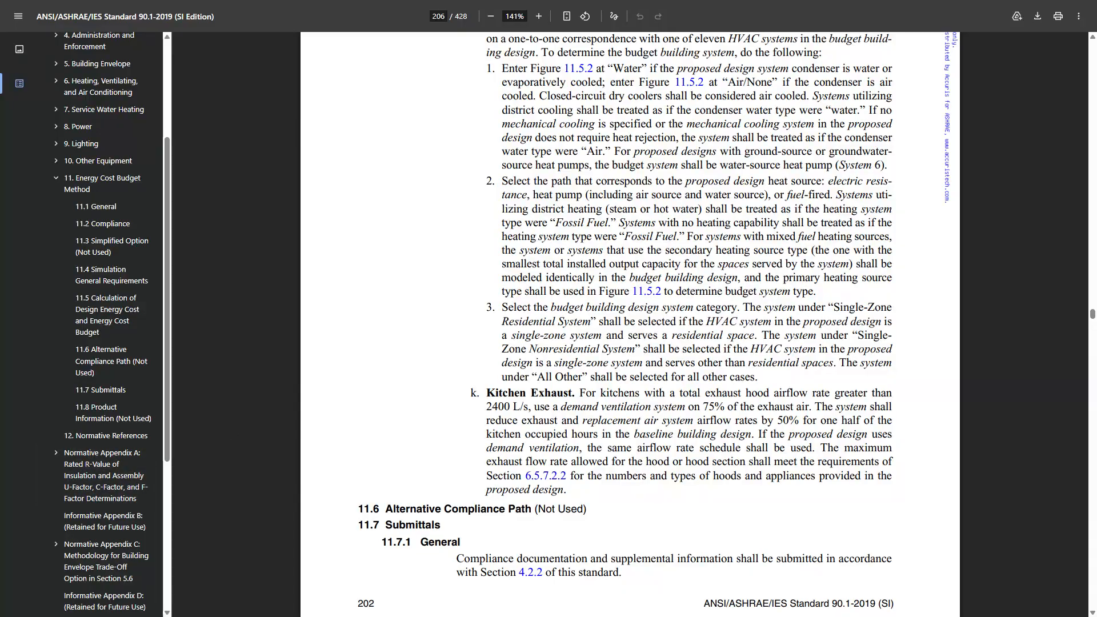
Step: In the ASHRAE 90.1-2019 standard PDF, find section 11.4.1.1 and highlight the required simulation program capabilities
scroll(274, 439, up, 20)
scroll(630, 324, up, 20)
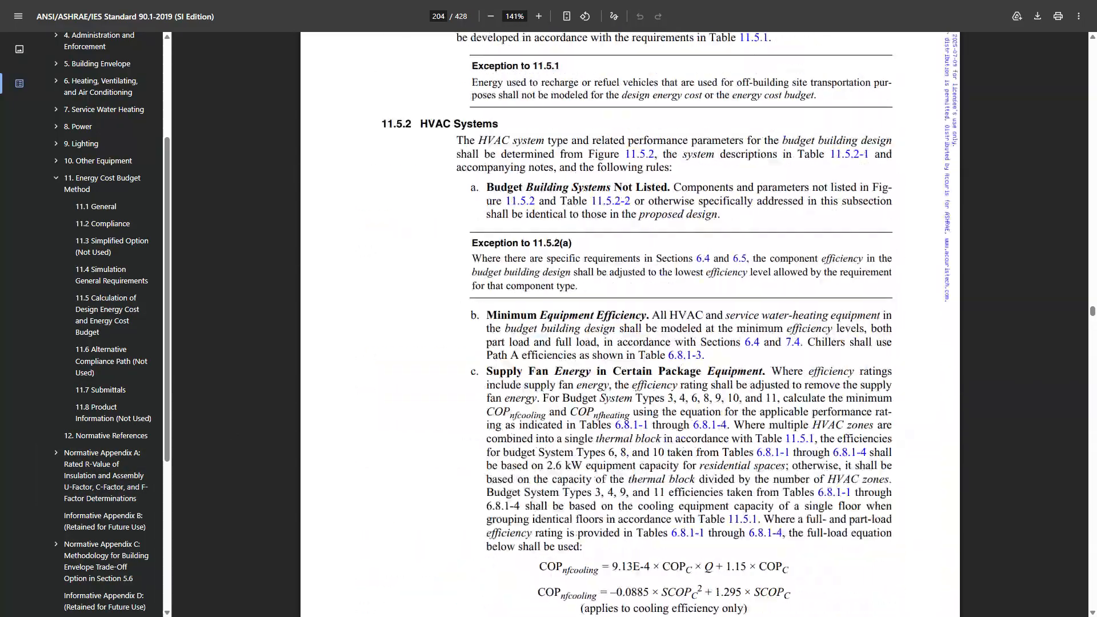
scroll(631, 324, up, 10)
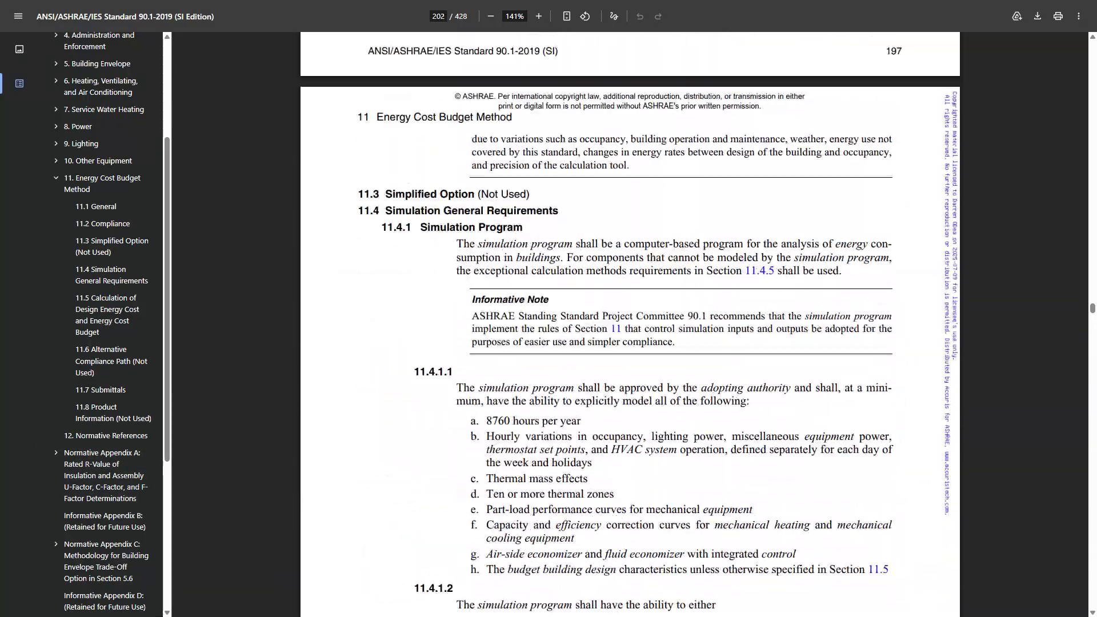
scroll(630, 324, down, 2)
drag(454, 275, 823, 448)
scroll(823, 448, down, 2)
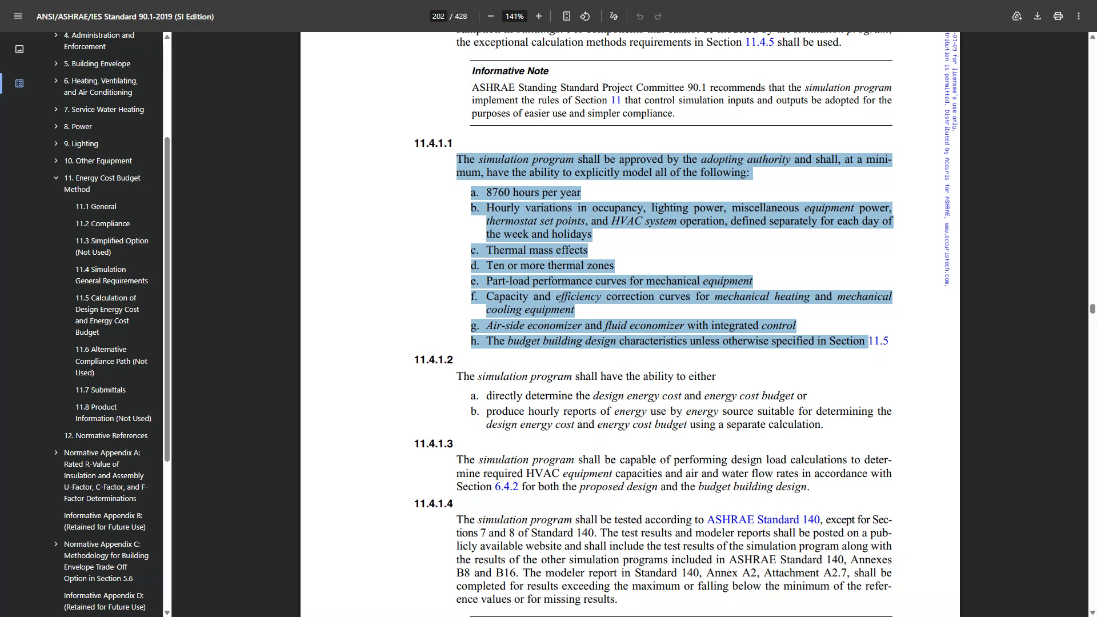
scroll(630, 323, down, 1)
Step: Go back to section 11.2 Compliance of the standard and highlight the list of requirements for the proposed building design
scroll(630, 324, up, 5)
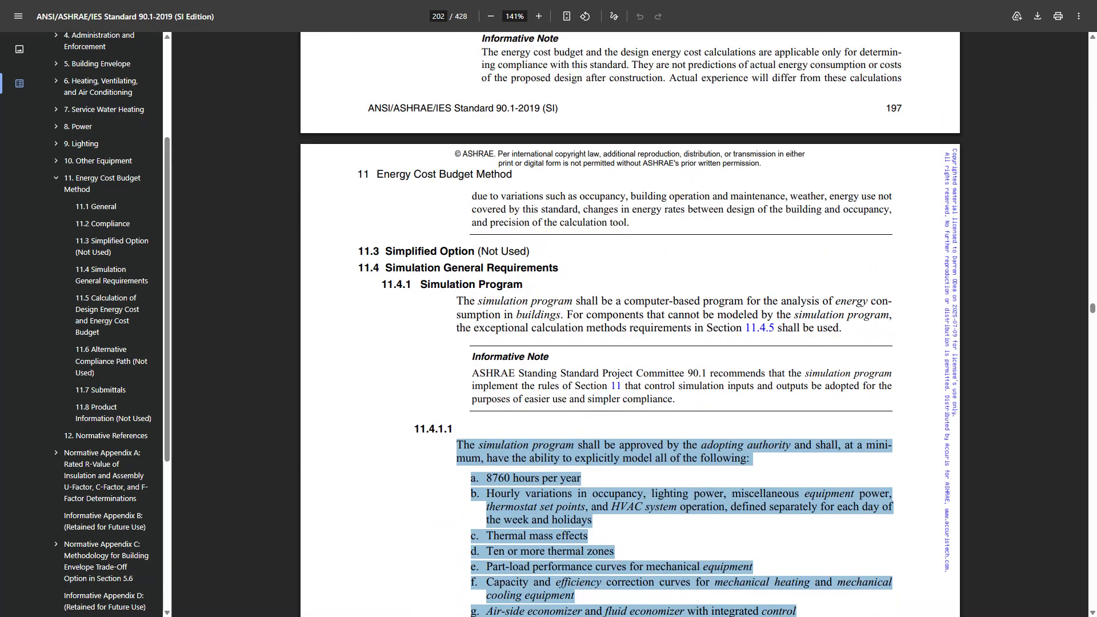
scroll(630, 324, up, 5)
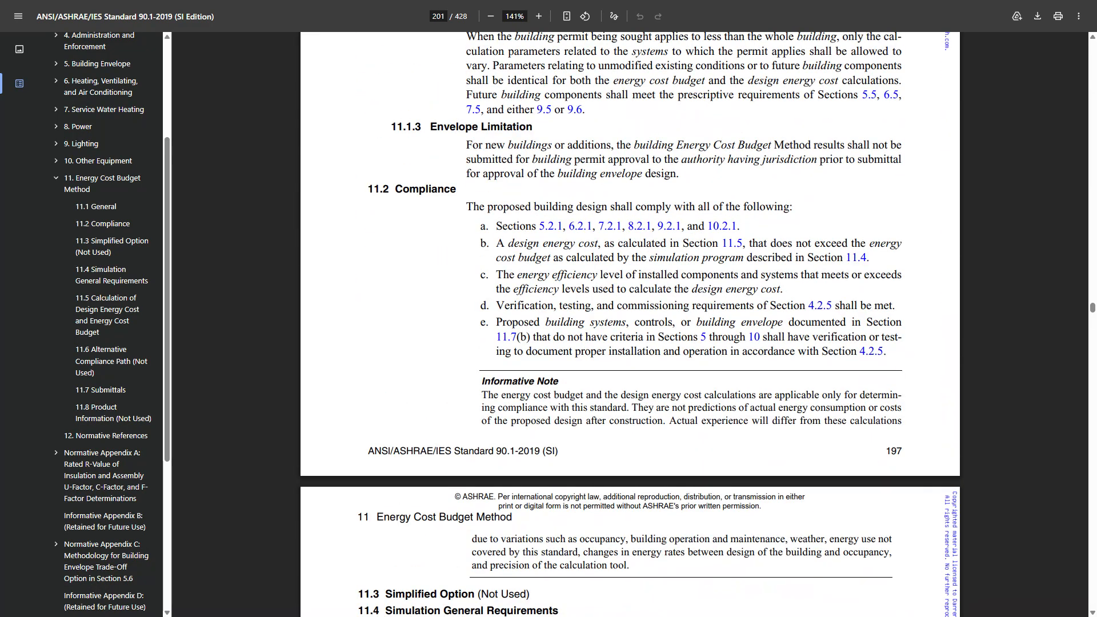
drag(466, 206, 903, 355)
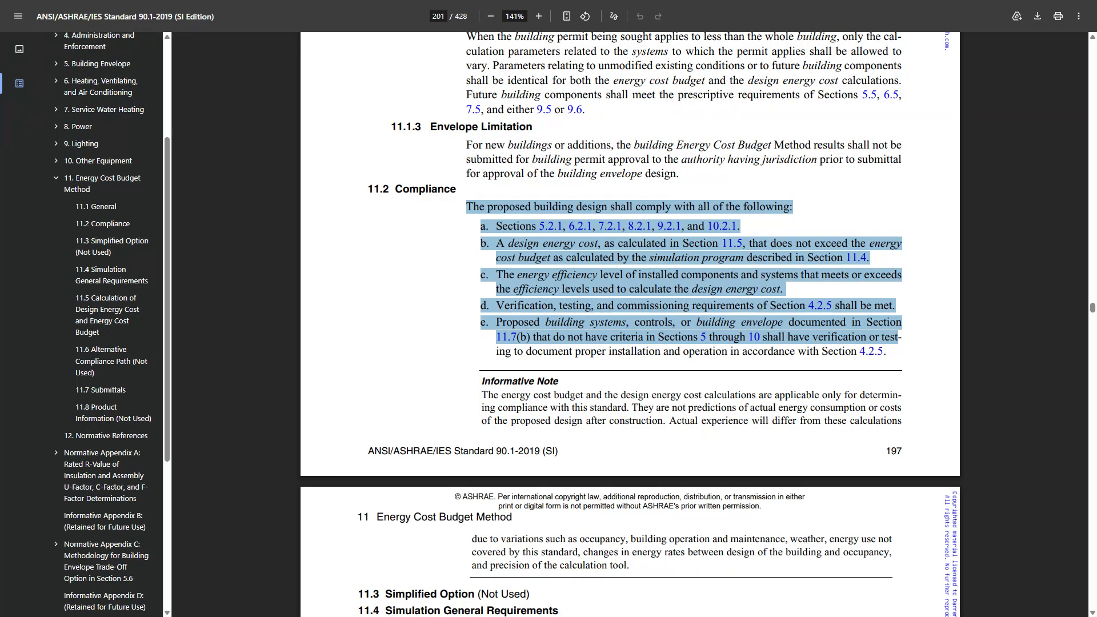
Step: Look through the rest of section 11 in the standard and examine the permit application documentation requirements in section 11.7.2
scroll(630, 324, down, 20)
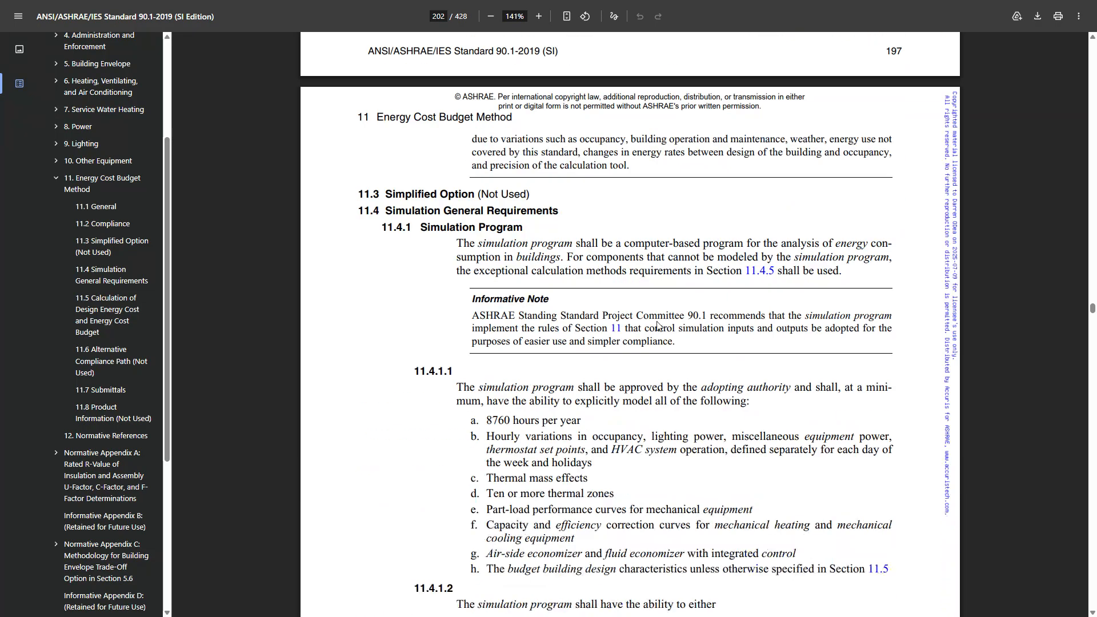
scroll(647, 325, down, 20)
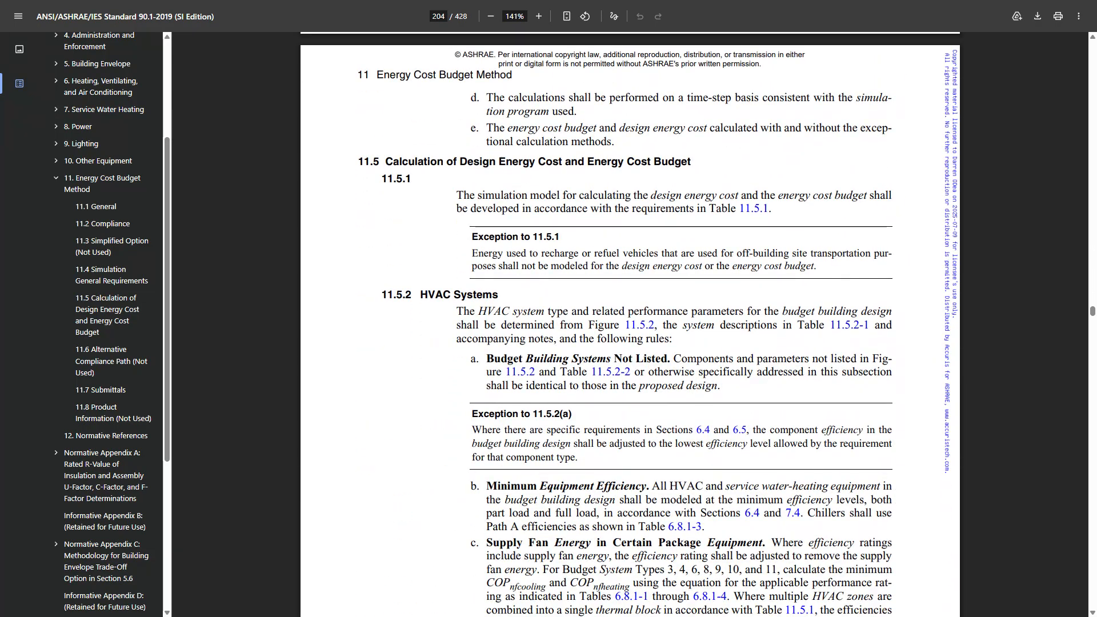
scroll(647, 325, down, 20)
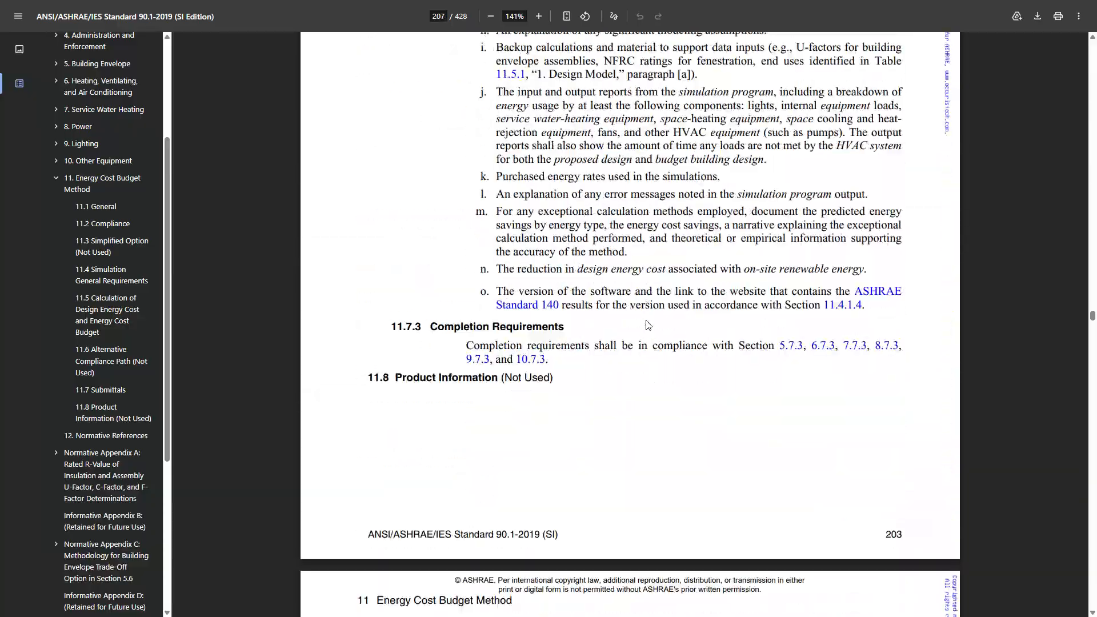
scroll(628, 319, down, 20)
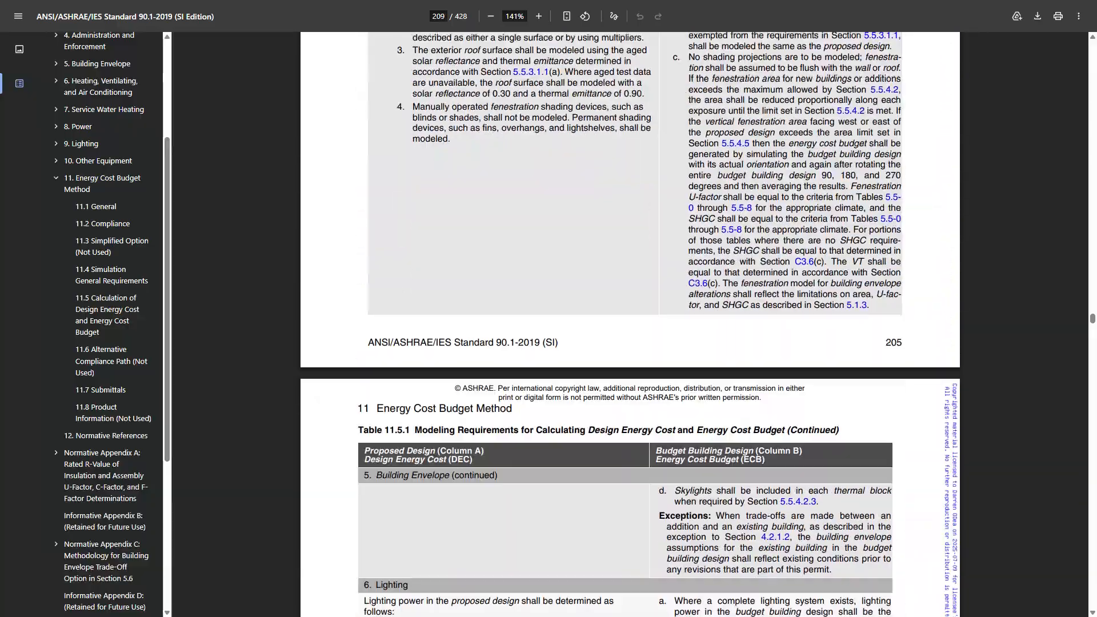
scroll(628, 320, down, 20)
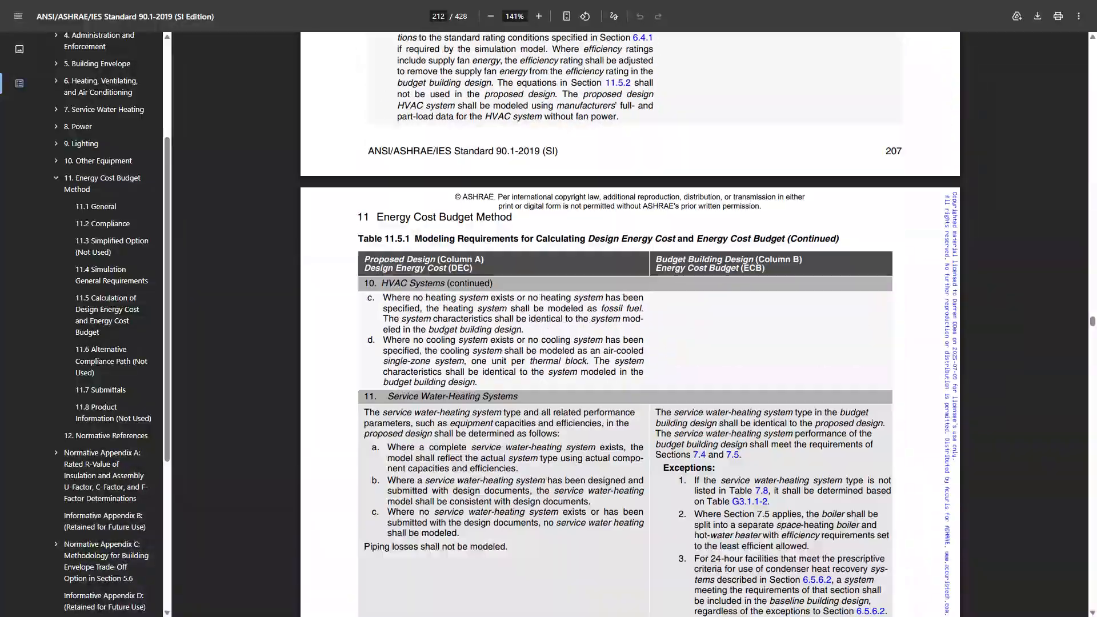
scroll(629, 320, down, 20)
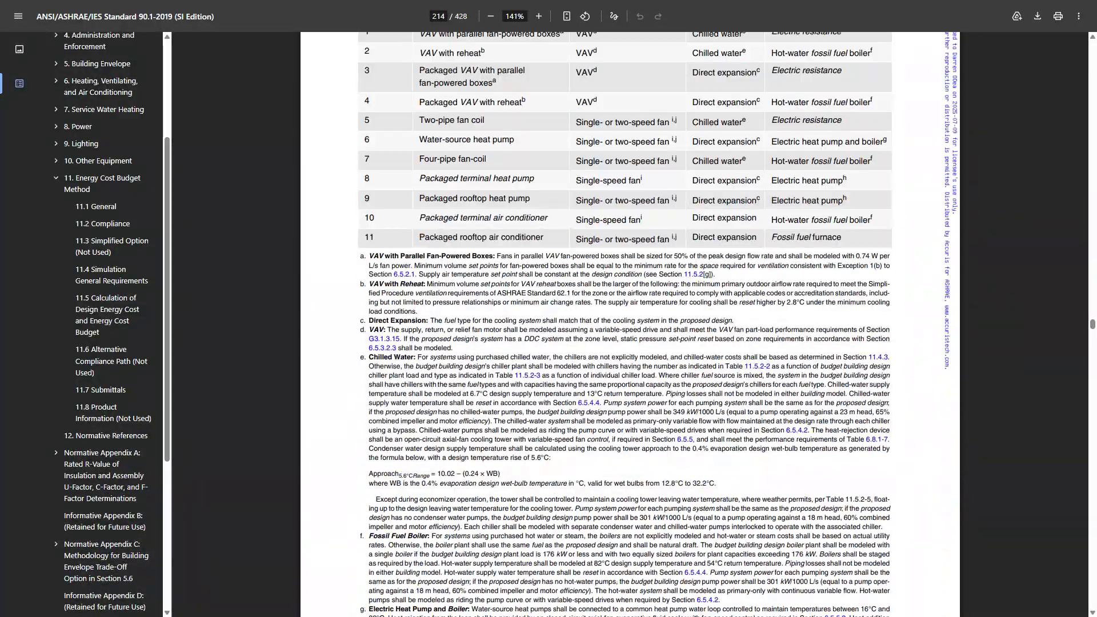
scroll(643, 328, down, 4)
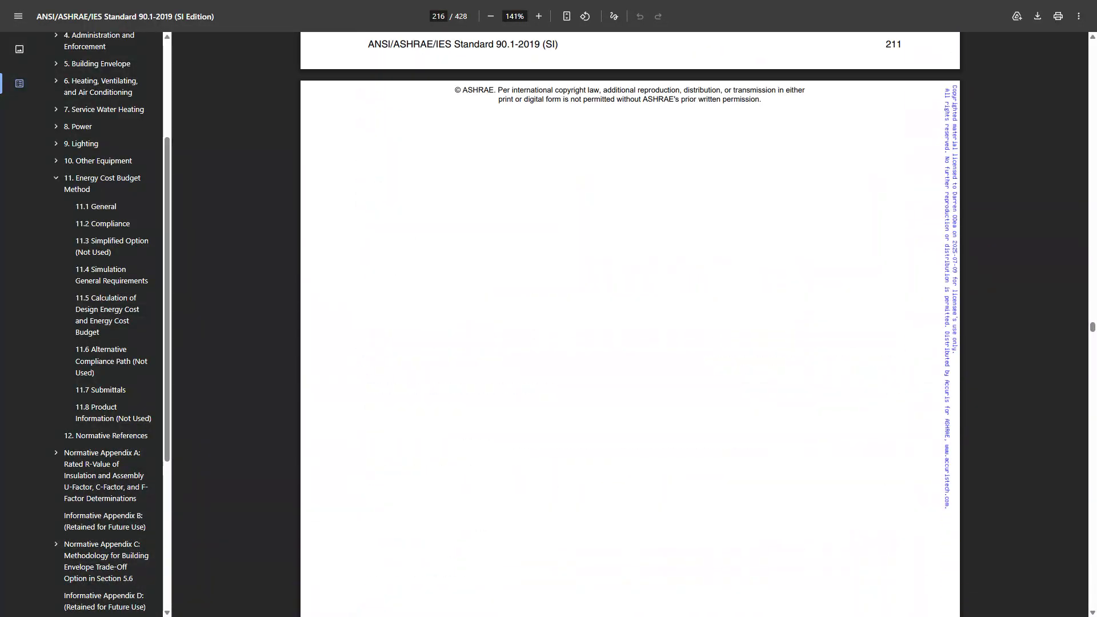
scroll(643, 327, up, 20)
scroll(645, 331, up, 20)
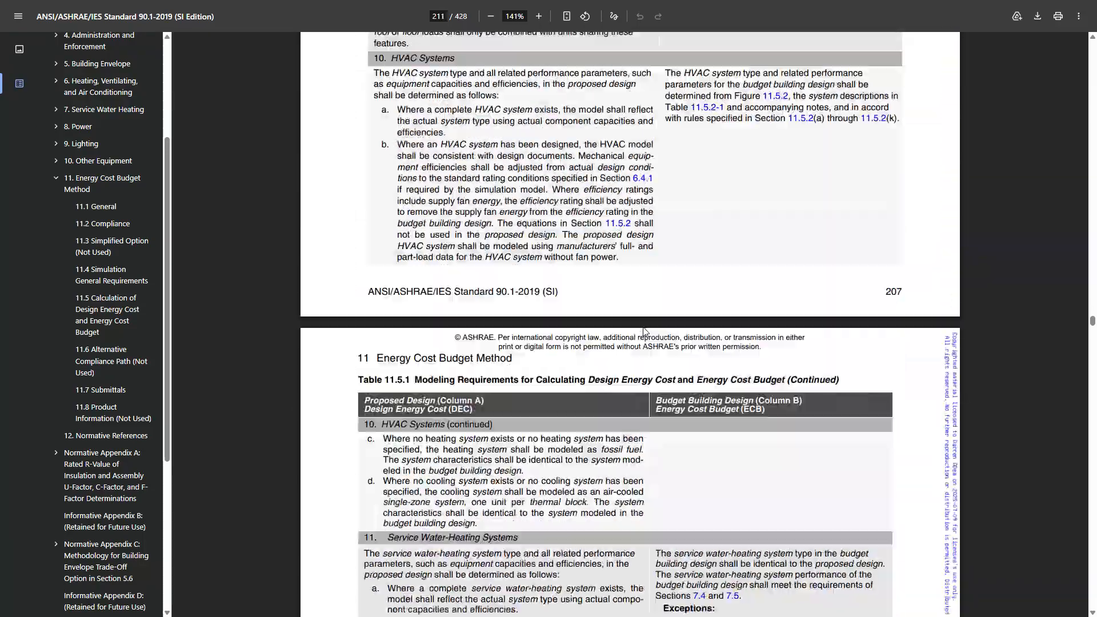
scroll(643, 328, up, 15)
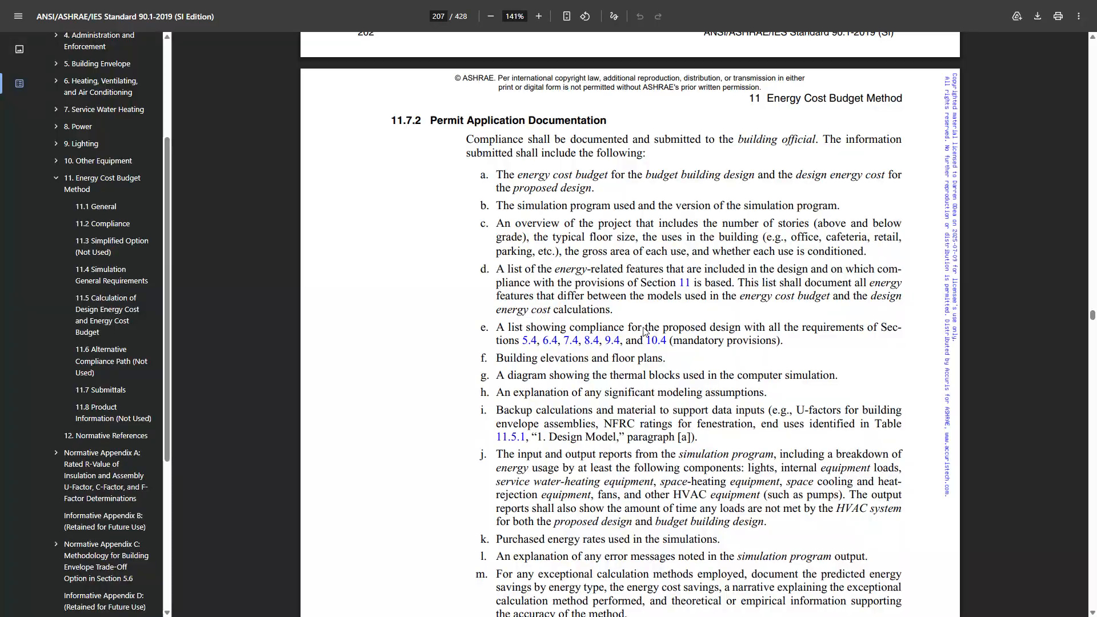
scroll(642, 331, down, 1)
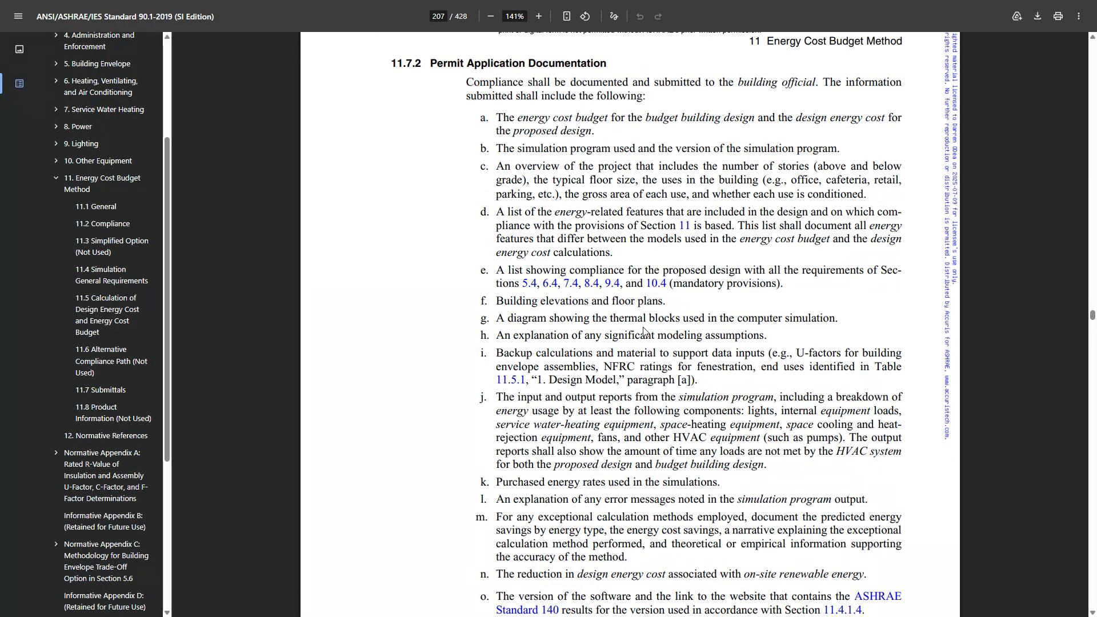
ctrl+scroll(643, 331, down, 1)
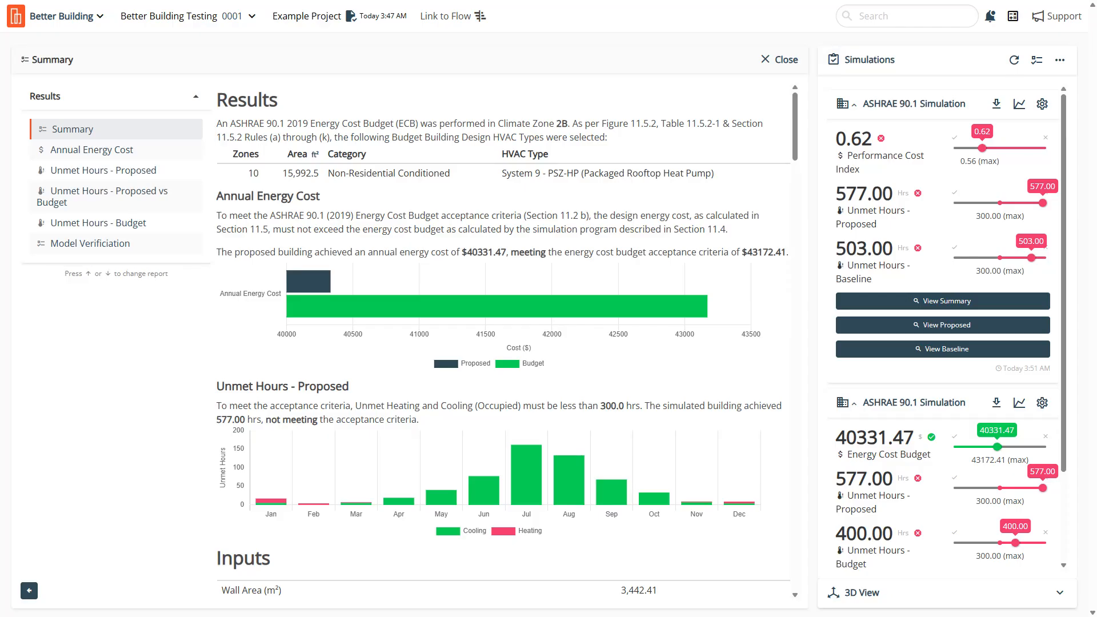
Step: Review the Building Performance Factor Method options in the Performance Rating Method simulation's Performance Cost Index settings, leaving them unchanged
click(1042, 105)
click(448, 251)
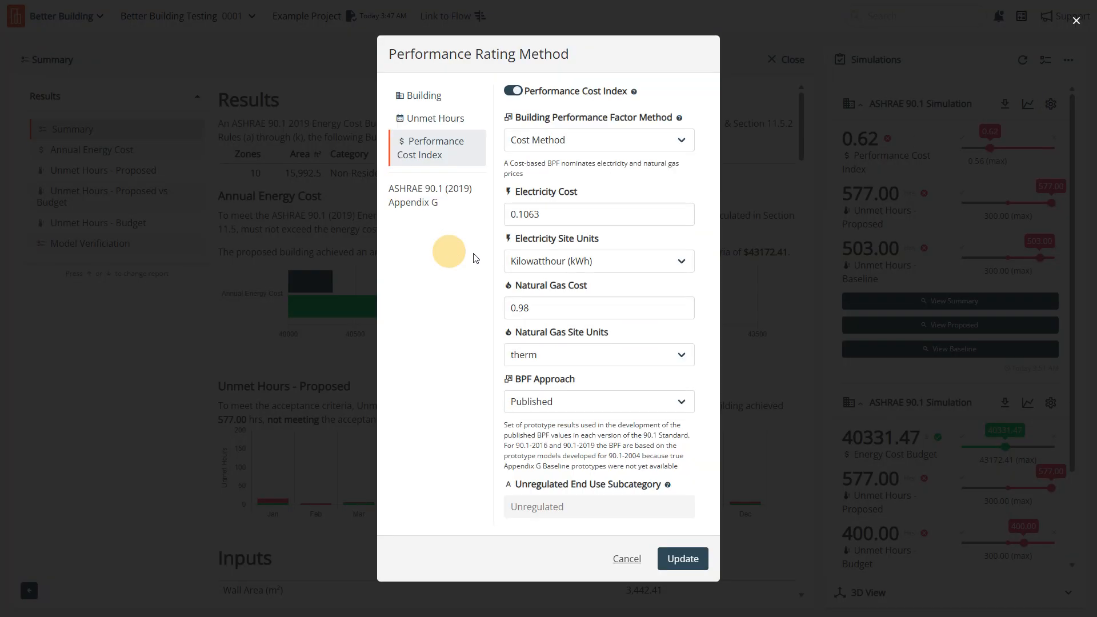
click(599, 137)
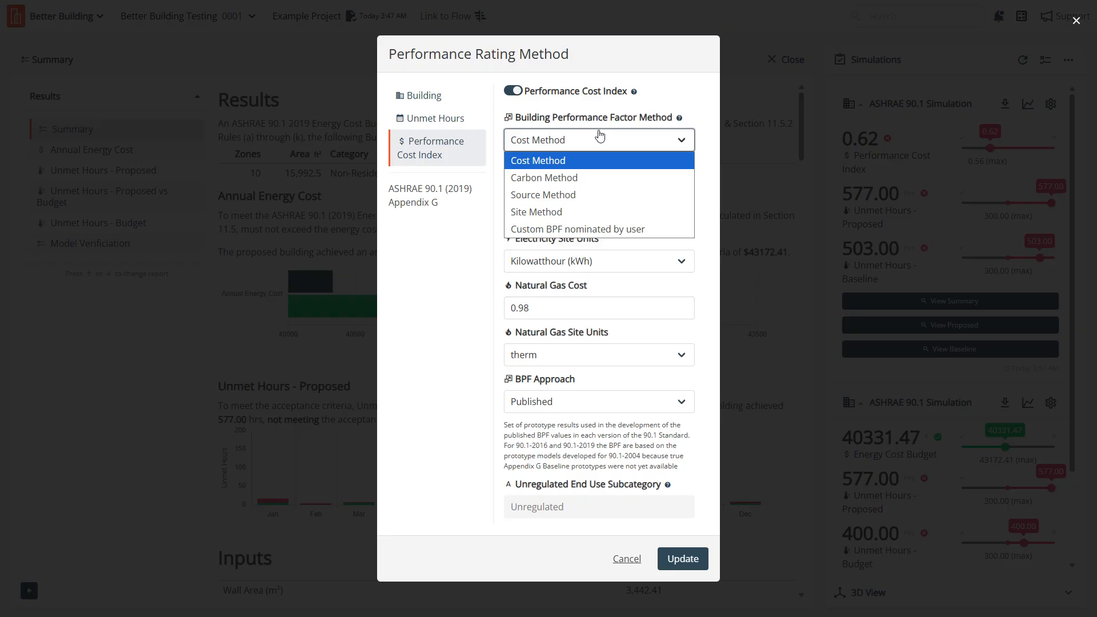
click(626, 560)
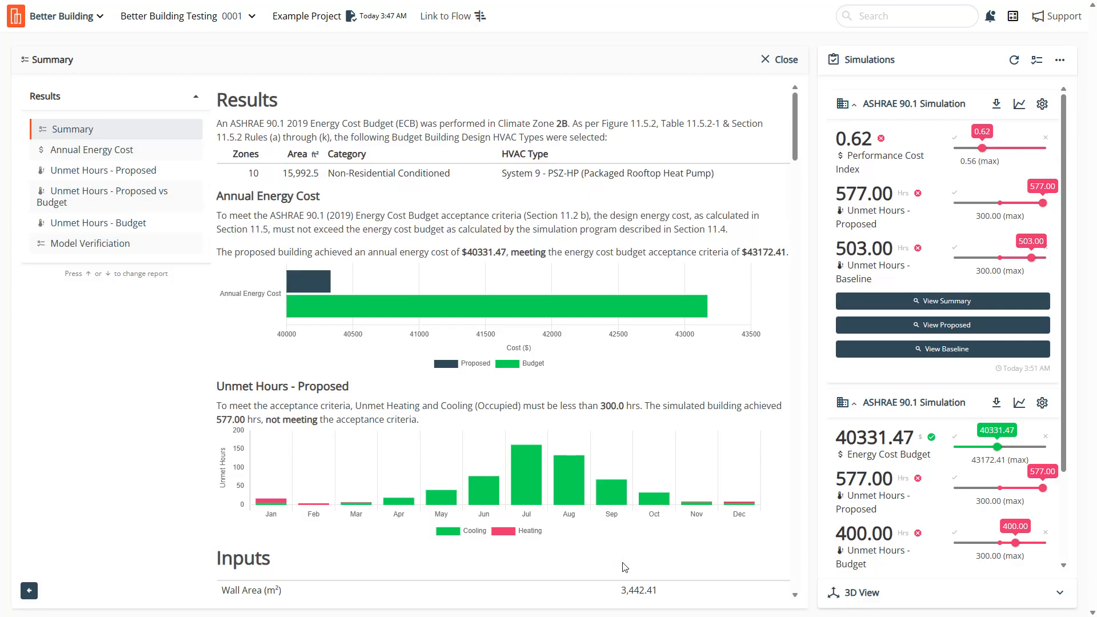
Step: Highlight the proposed unmet hours in the Energy Cost Budget simulation and compare both ASHRAE 90.1 simulation results
scroll(882, 448, down, 1)
drag(894, 423, 835, 421)
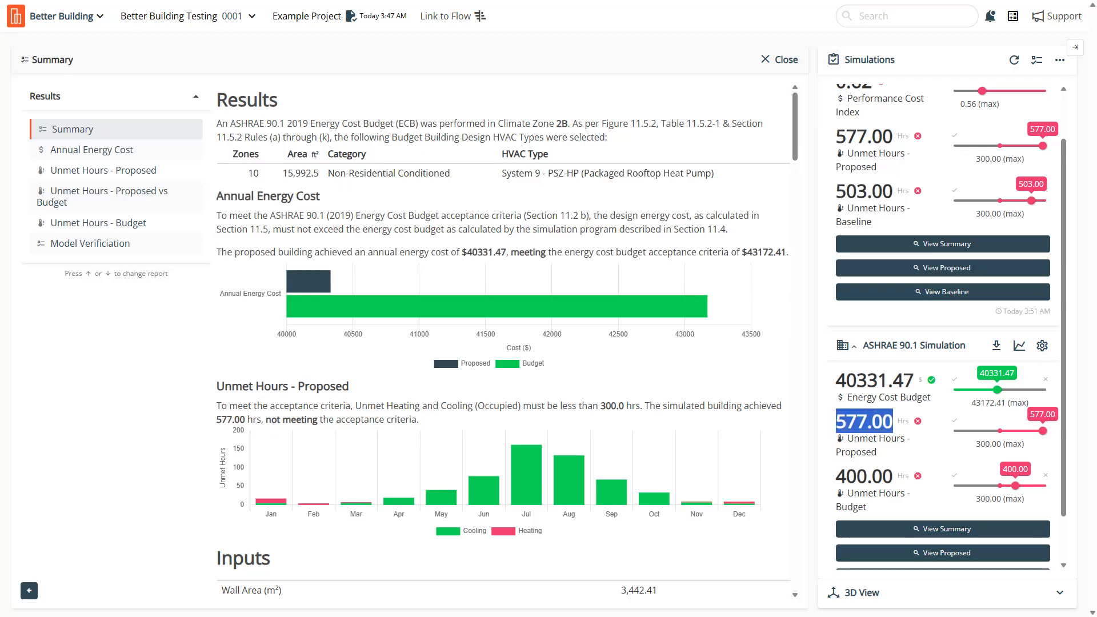
scroll(864, 480, up, 1)
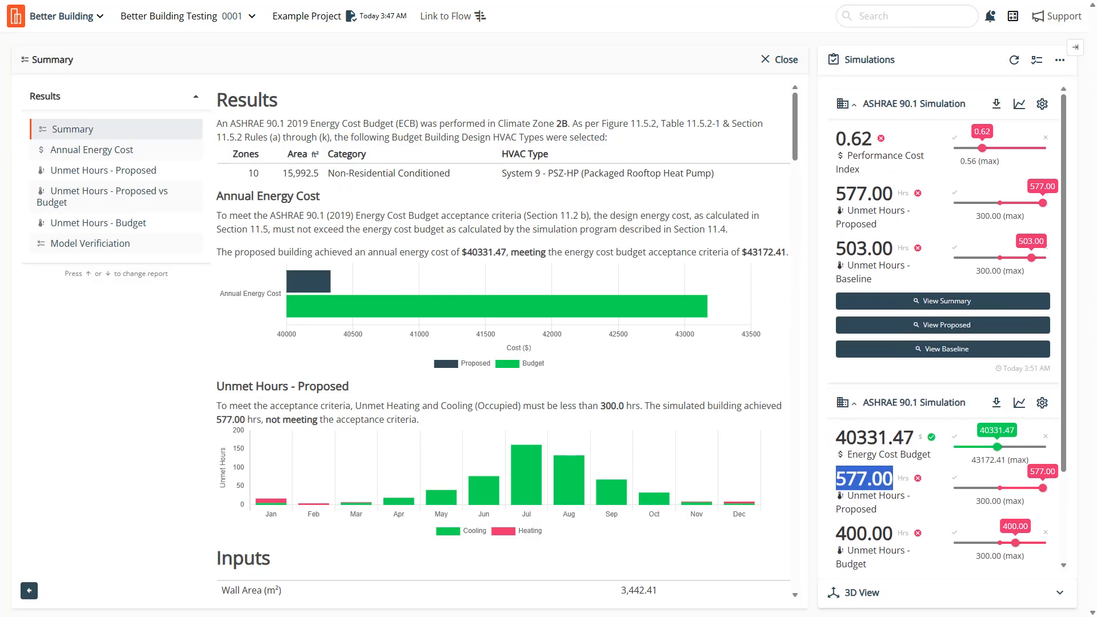
scroll(865, 480, down, 2)
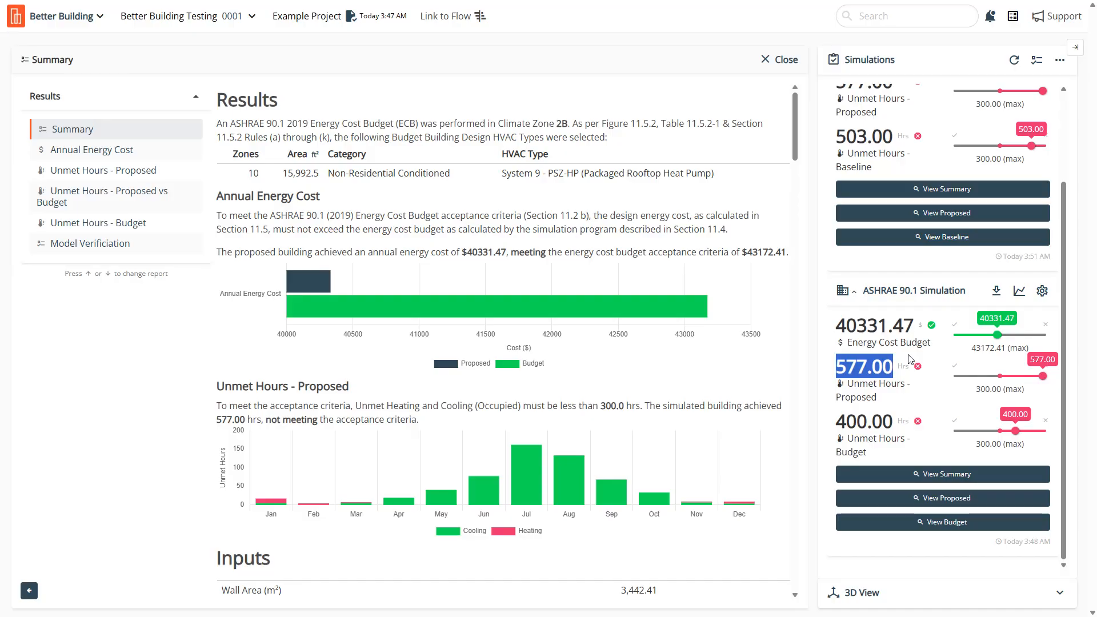
scroll(909, 358, up, 2)
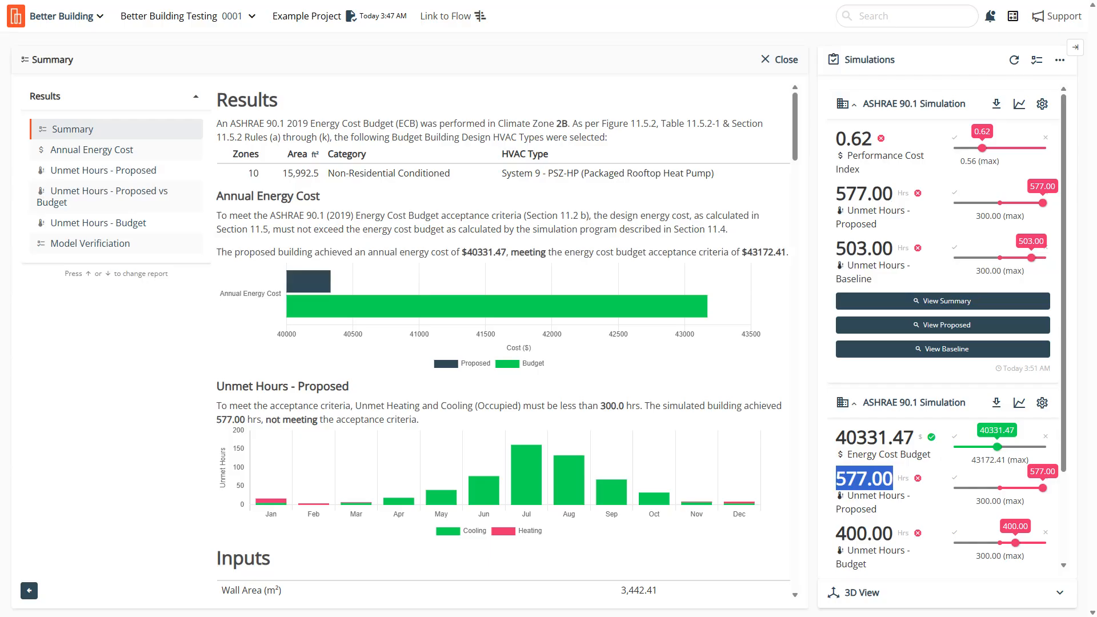
Step: Reopen the Performance Rating Method simulation's settings, check the Performance Cost Index method and energy cost inputs, and close without updating
click(1042, 103)
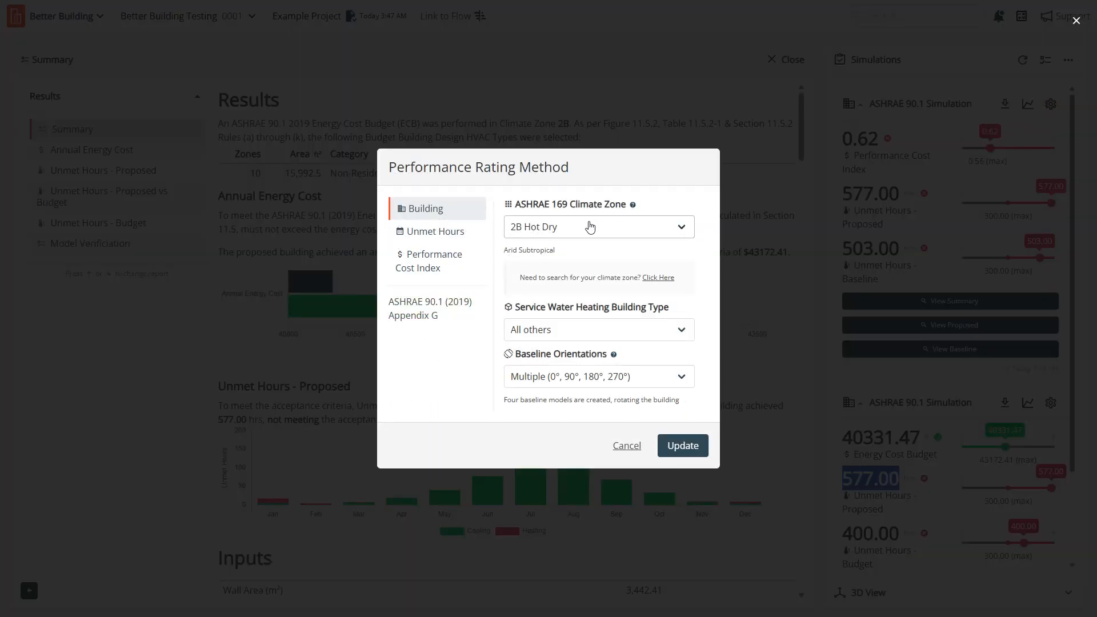
click(469, 261)
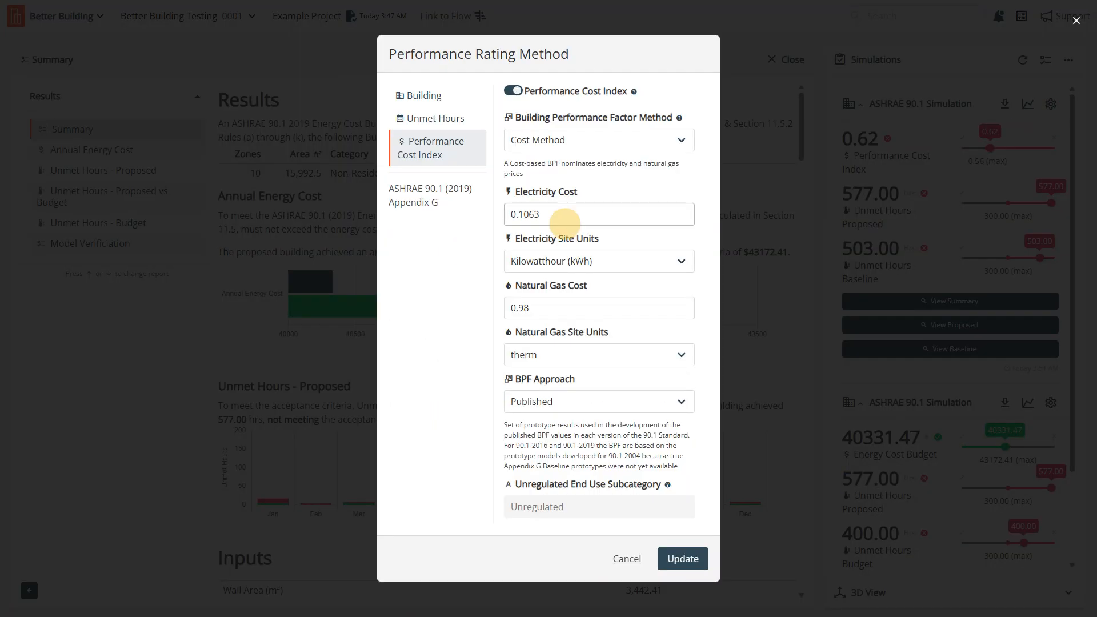
click(590, 148)
click(589, 148)
click(627, 557)
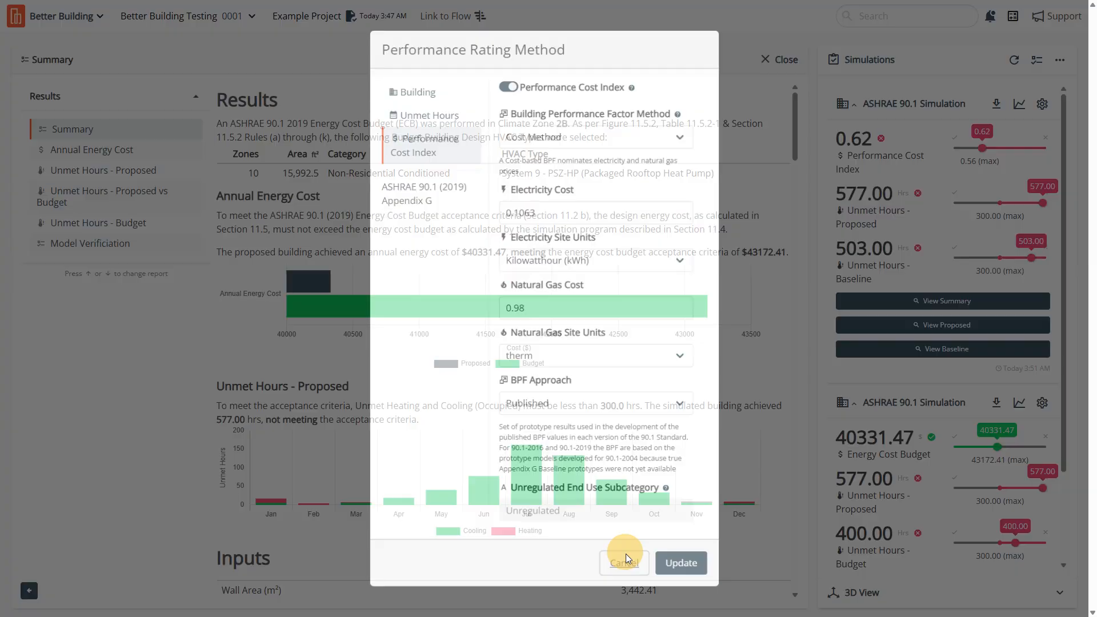